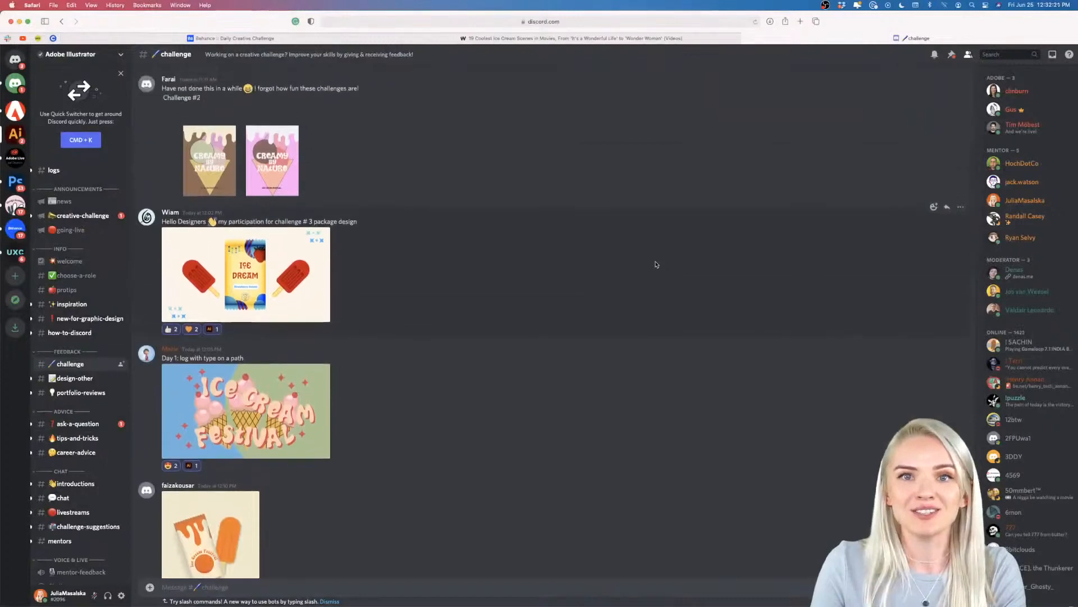
View the orange popsicle packaging and the Ice Cream Festival type-on-a-path logo at full size in the challenge channel.
{"action": "scroll", "coordinate": [655, 264], "scroll_direction": "down", "scroll_amount": 3}
{"action": "scroll", "coordinate": [466, 398], "scroll_direction": "up", "scroll_amount": 3}
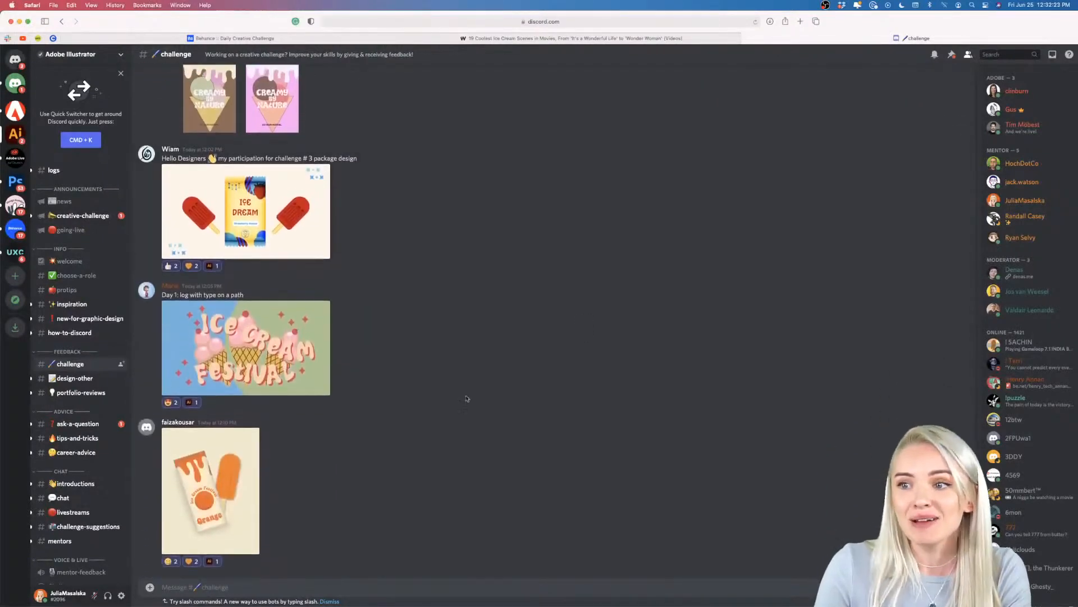
{"action": "scroll", "coordinate": [371, 426], "scroll_direction": "down", "scroll_amount": 3}
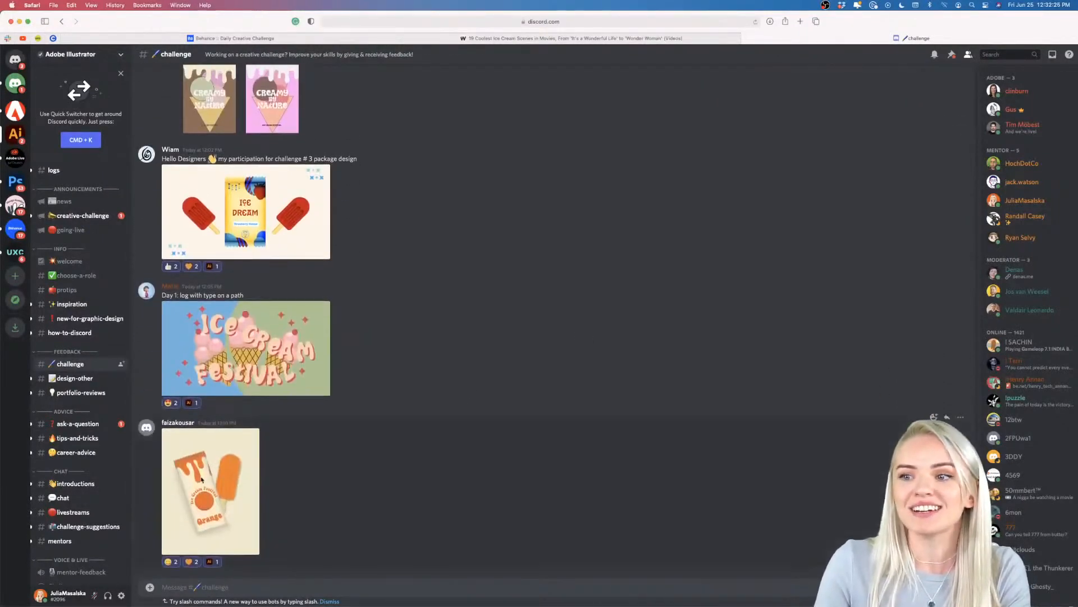
{"action": "left_click", "coordinate": [205, 478]}
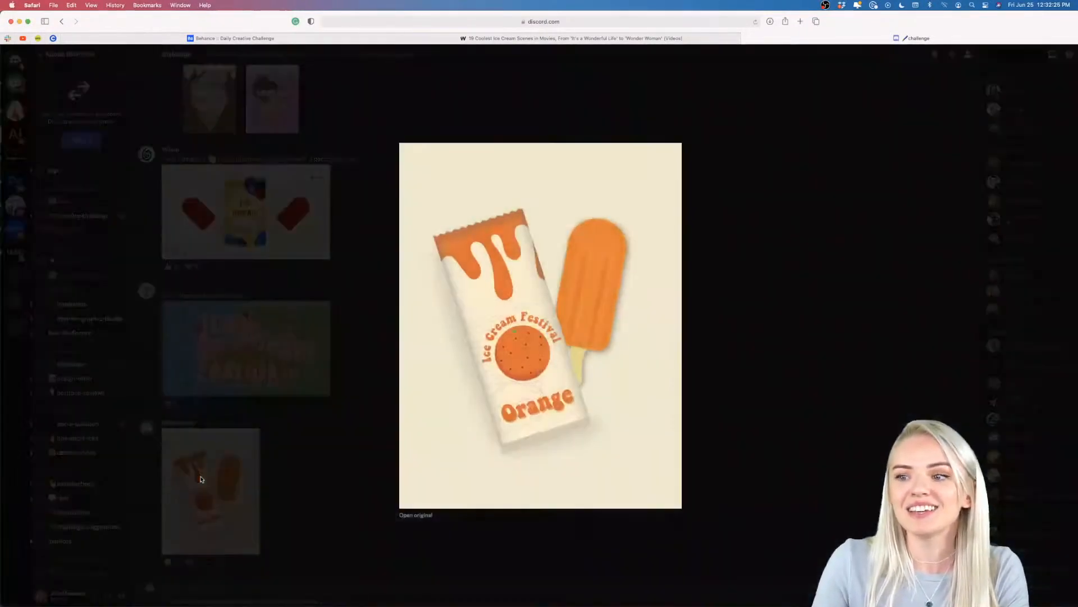
{"action": "left_click", "coordinate": [329, 484]}
{"action": "left_click", "coordinate": [234, 355]}
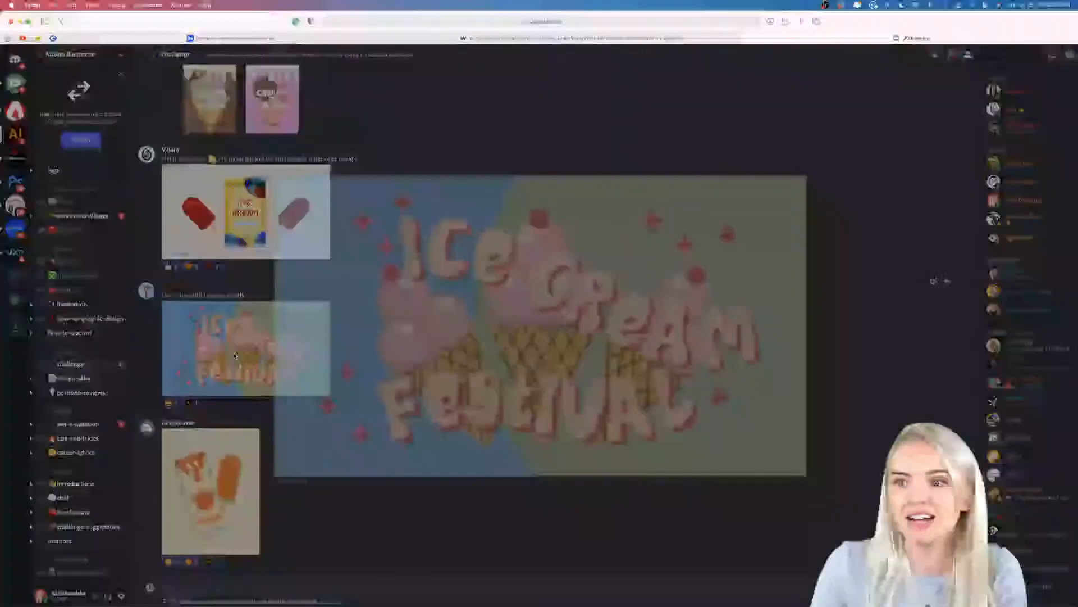
{"action": "left_click", "coordinate": [469, 521]}
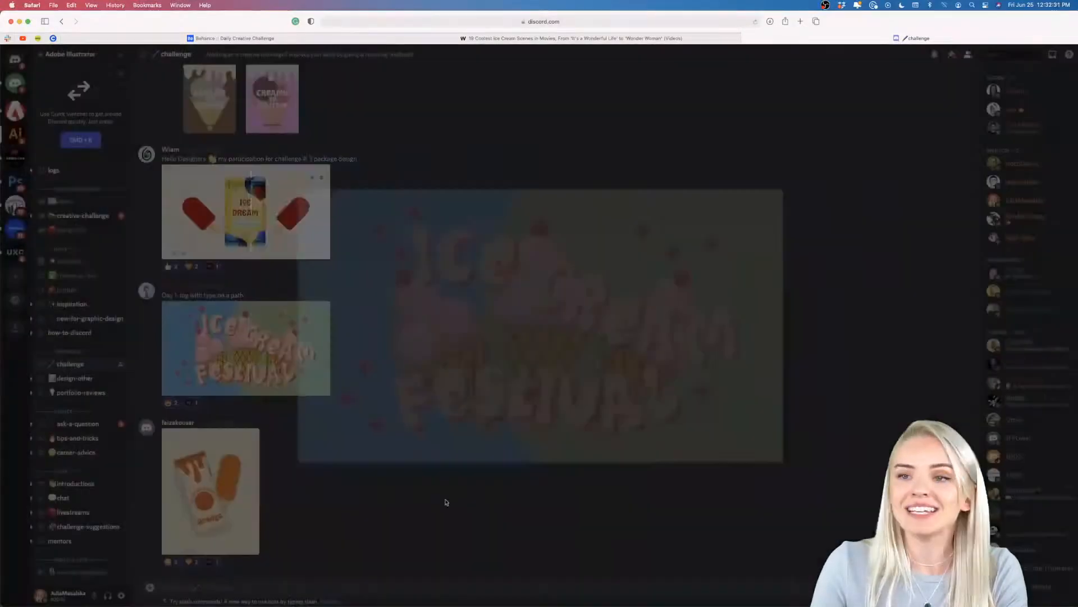
View the Ice Dream package design and the Creamy by Nature poster entry enlarged, closing each preview.
{"action": "scroll", "coordinate": [406, 416], "scroll_direction": "up", "scroll_amount": 2}
{"action": "left_click", "coordinate": [246, 306]}
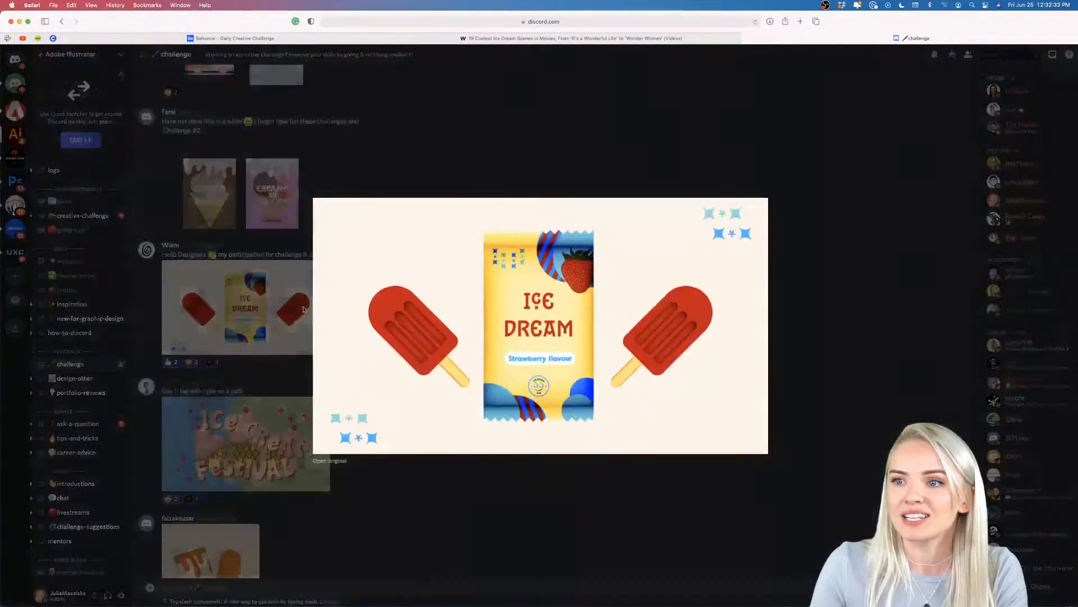
{"action": "left_click", "coordinate": [514, 483]}
{"action": "scroll", "coordinate": [494, 422], "scroll_direction": "up", "scroll_amount": 3}
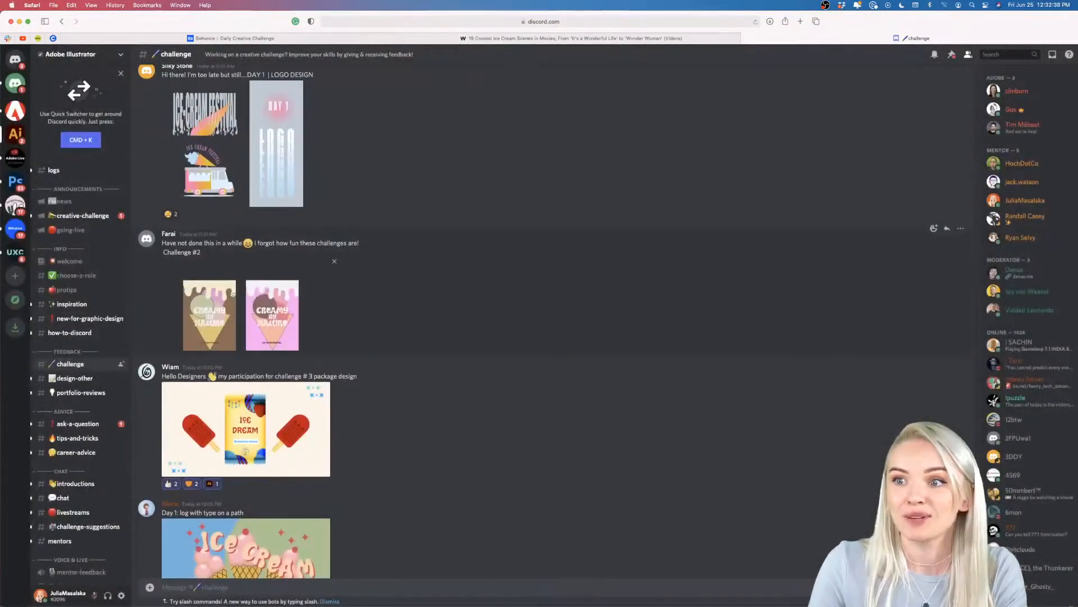
{"action": "left_click", "coordinate": [233, 293]}
{"action": "left_click", "coordinate": [451, 491]}
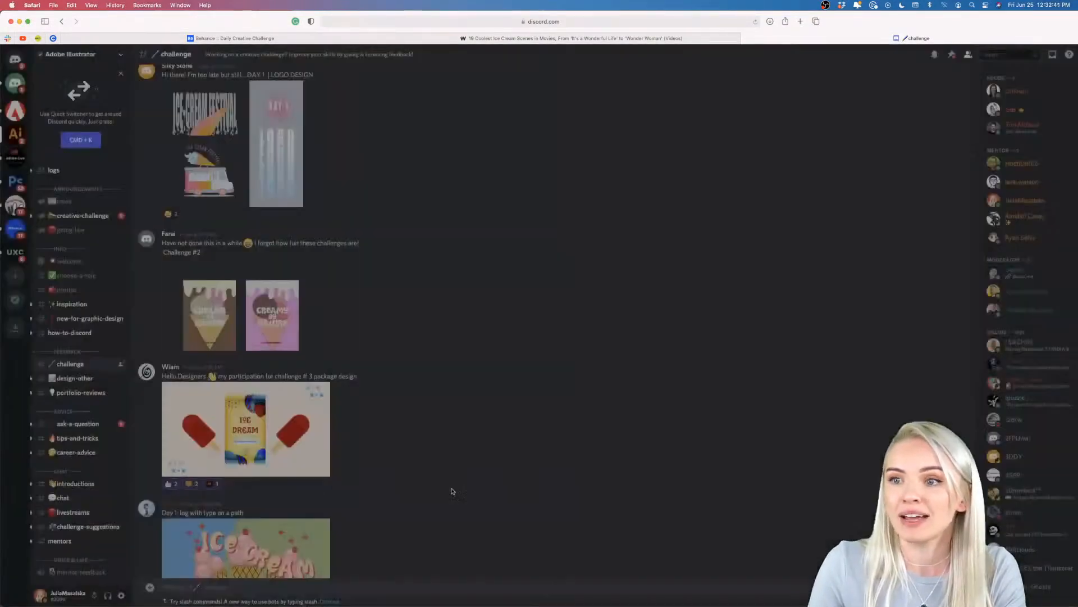
View the Day 1 ice cream logo entry and the Three Delicious New Flavors packaging entry enlarged.
{"action": "scroll", "coordinate": [247, 323], "scroll_direction": "up", "scroll_amount": 5}
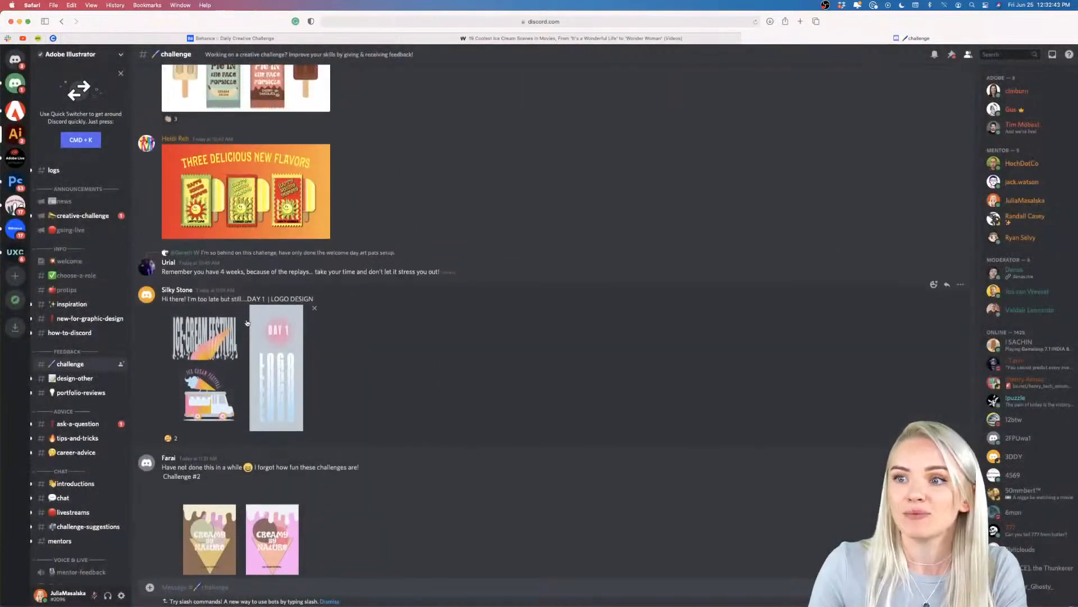
{"action": "left_click", "coordinate": [264, 374]}
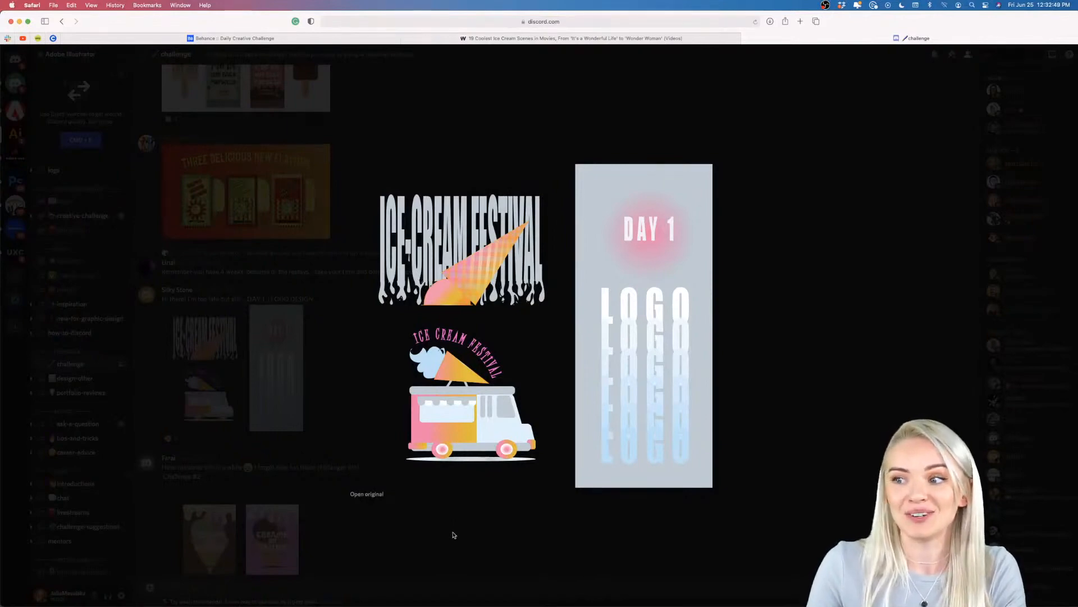
{"action": "left_click", "coordinate": [454, 535]}
{"action": "scroll", "coordinate": [457, 399], "scroll_direction": "up", "scroll_amount": 4}
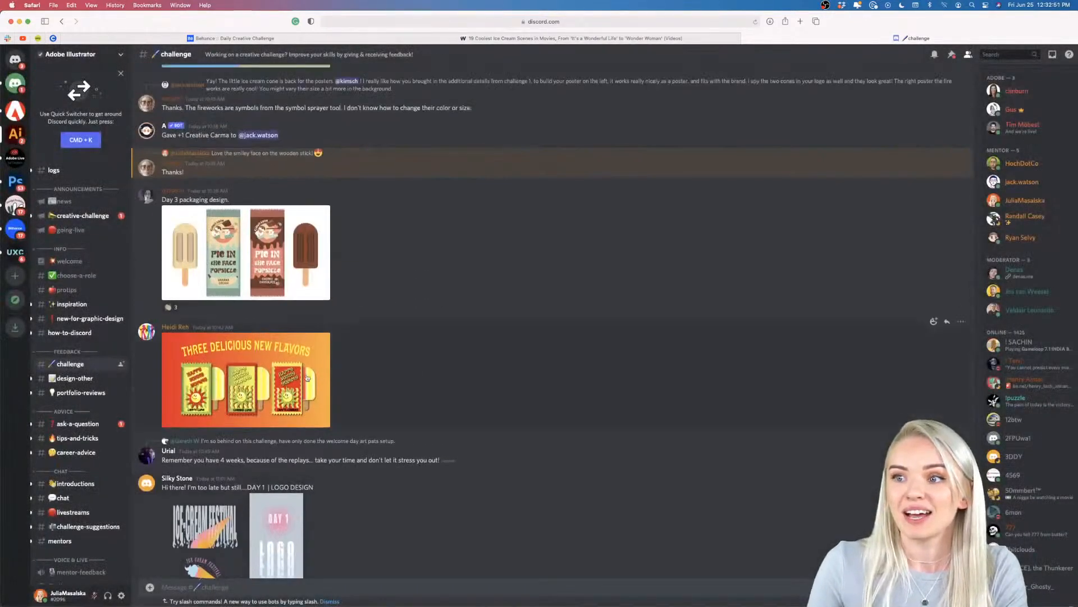
{"action": "left_click", "coordinate": [274, 378]}
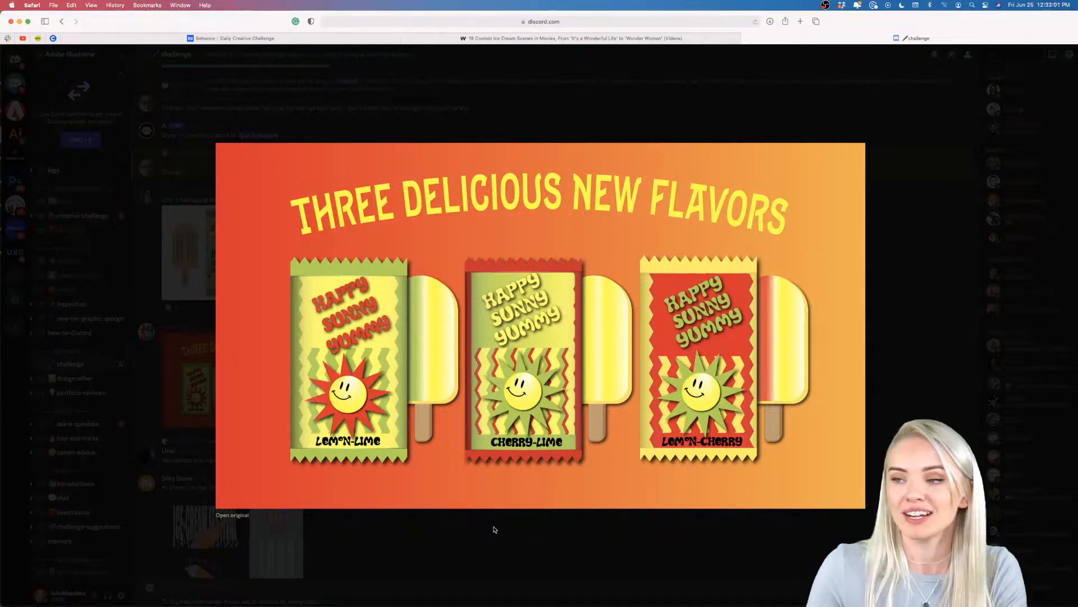
{"action": "left_click", "coordinate": [495, 529]}
View the Pie in the Face Popsicle packaging entry enlarged and return to the newest posts in the channel.
{"action": "scroll", "coordinate": [449, 426], "scroll_direction": "up", "scroll_amount": 5}
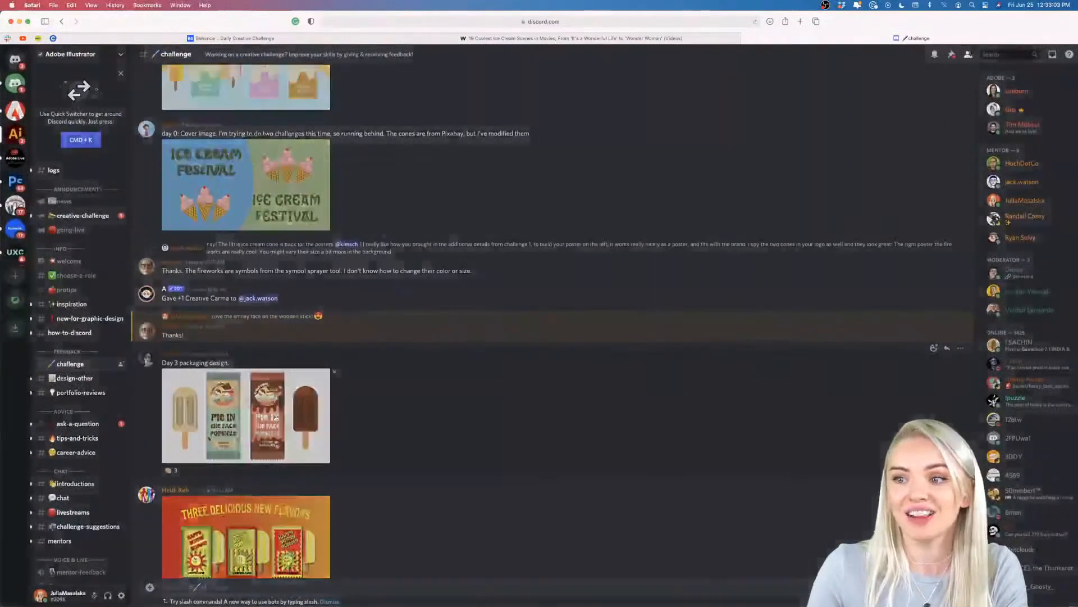
{"action": "left_click", "coordinate": [275, 417]}
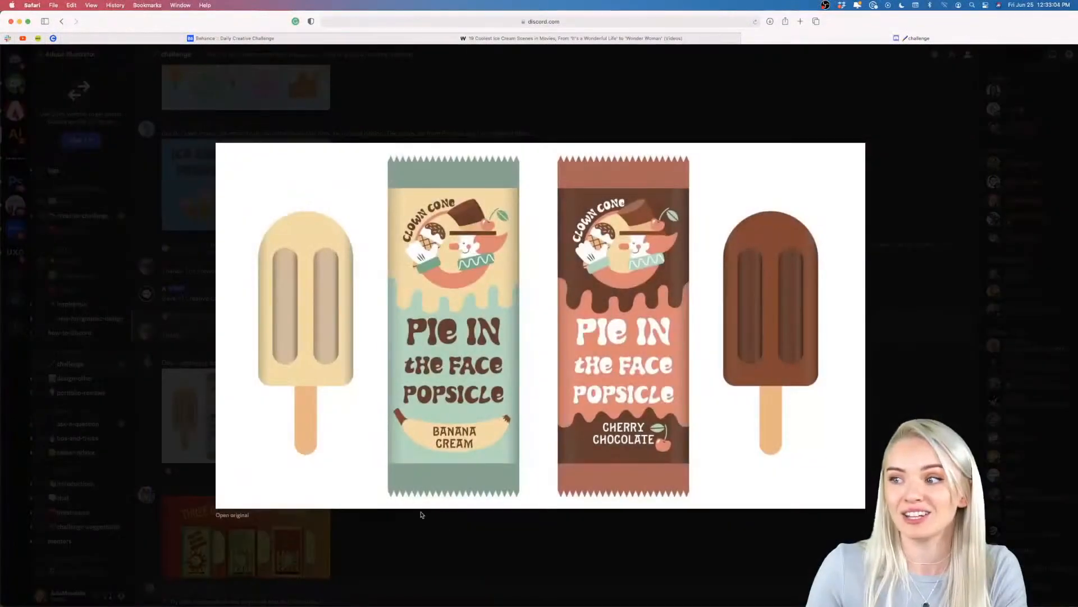
{"action": "left_click", "coordinate": [485, 545]}
{"action": "scroll", "coordinate": [484, 528], "scroll_direction": "down", "scroll_amount": 10}
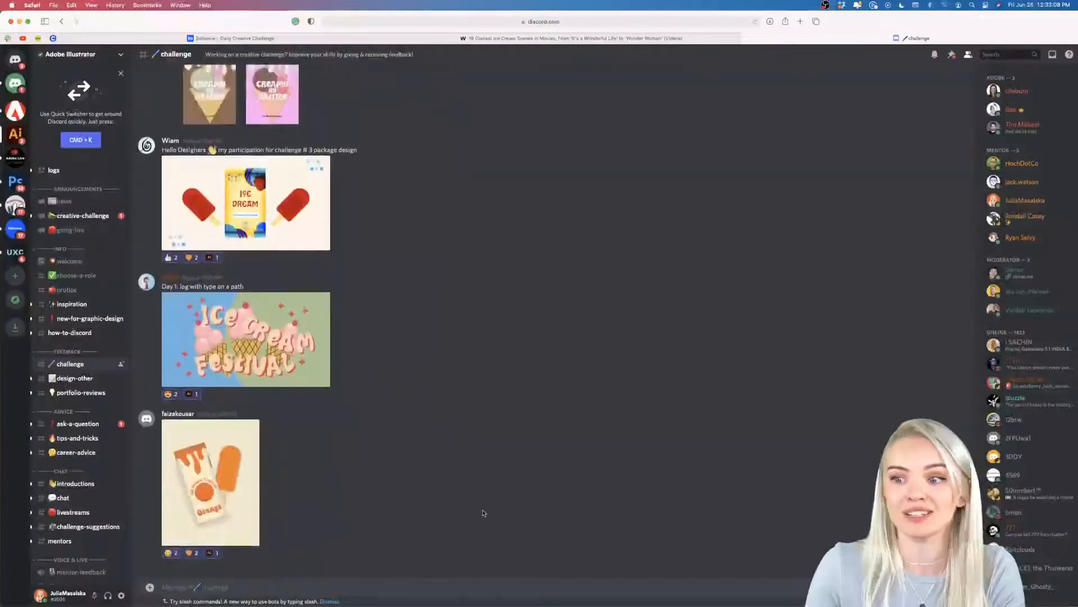
{"action": "scroll", "coordinate": [292, 495], "scroll_direction": "up", "scroll_amount": 1}
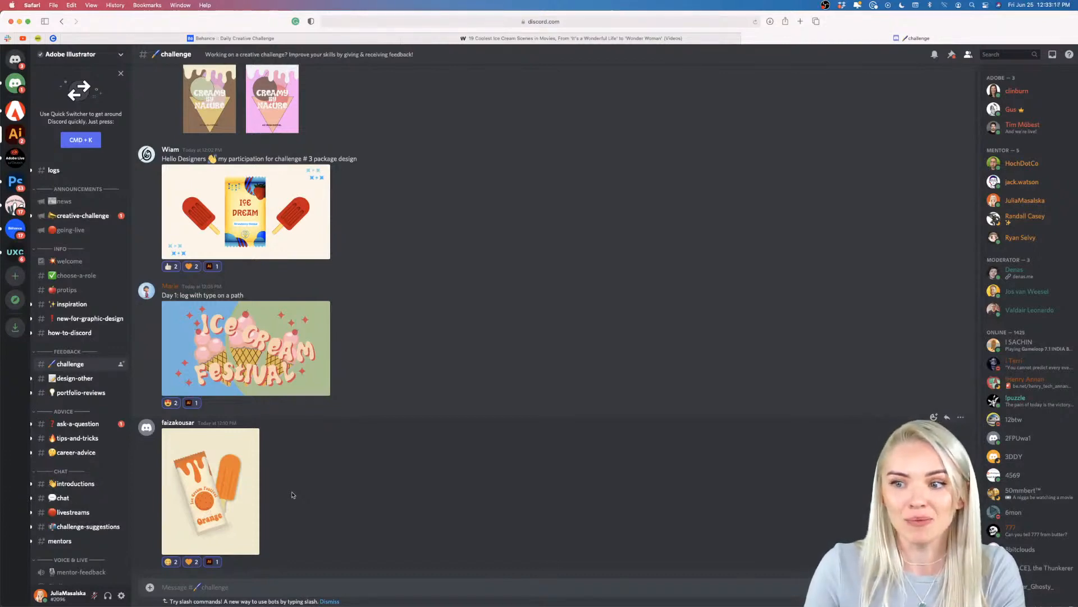
Switch to the Behance Creative Challenge page and open the starter files of the Wristband Design challenge.
{"action": "left_click", "coordinate": [333, 40]}
{"action": "key", "text": "ctrl+Up"}
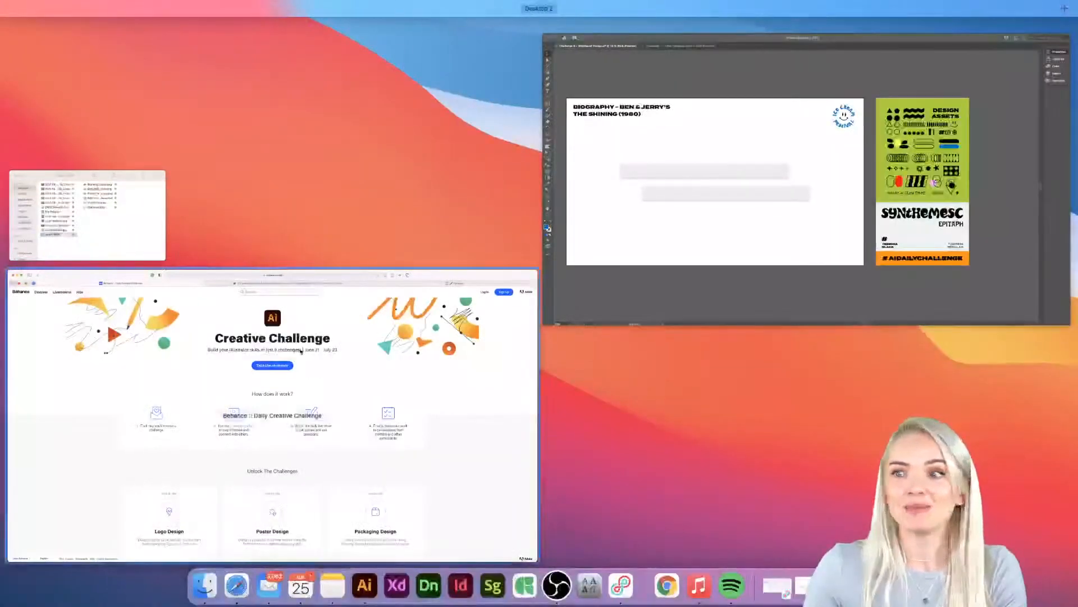
{"action": "left_click", "coordinate": [321, 363]}
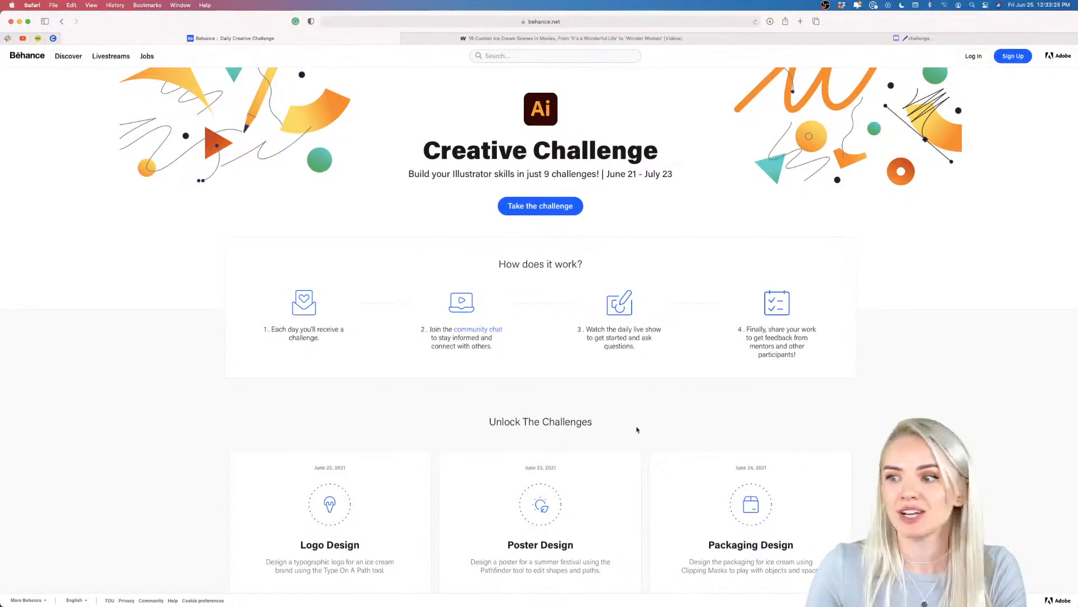
{"action": "scroll", "coordinate": [638, 430], "scroll_direction": "down", "scroll_amount": 6}
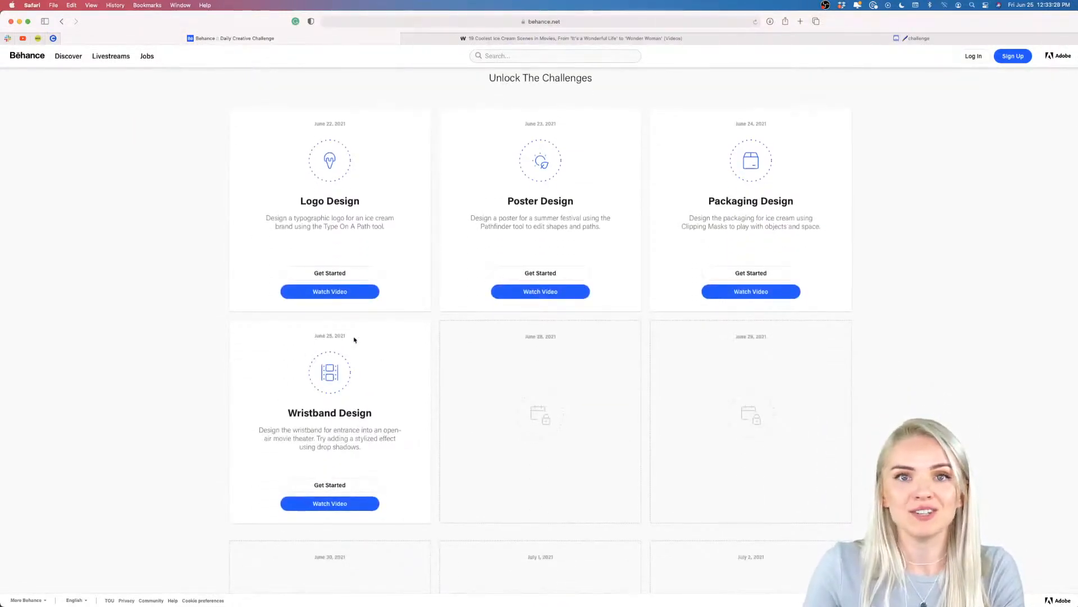
{"action": "left_click", "coordinate": [330, 486]}
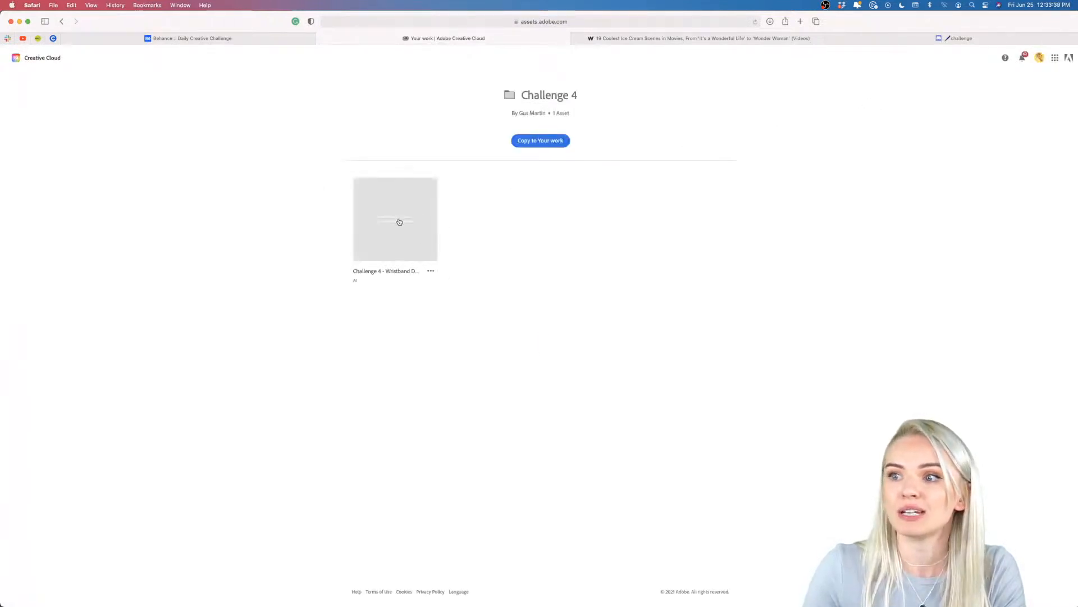
Return to the Behance challenge page and review the unlocked challenges and the explanation of how it works.
{"action": "left_click", "coordinate": [263, 40]}
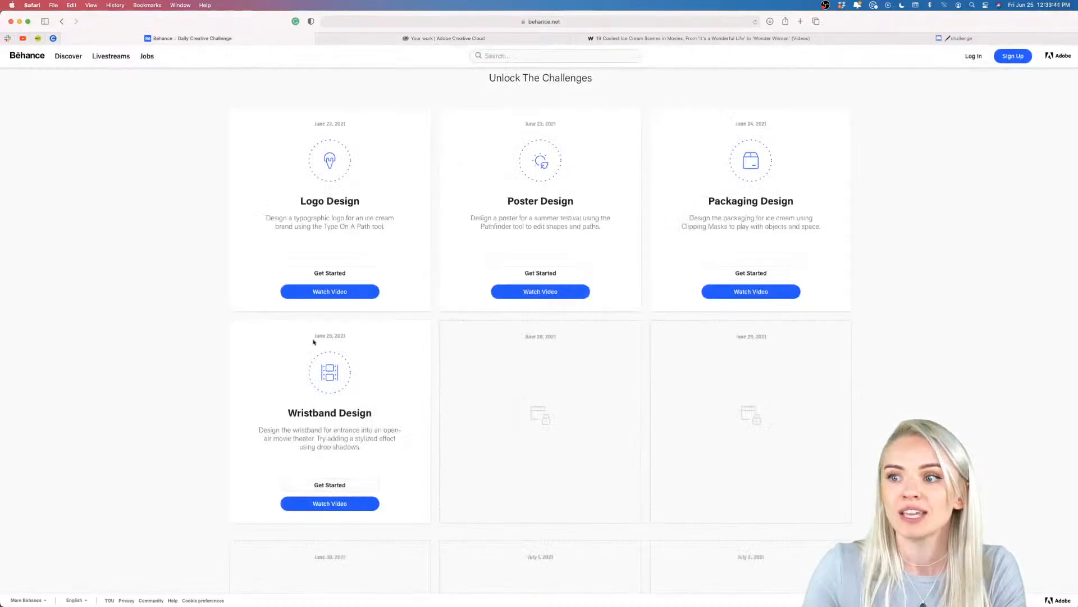
{"action": "scroll", "coordinate": [171, 388], "scroll_direction": "down", "scroll_amount": 3}
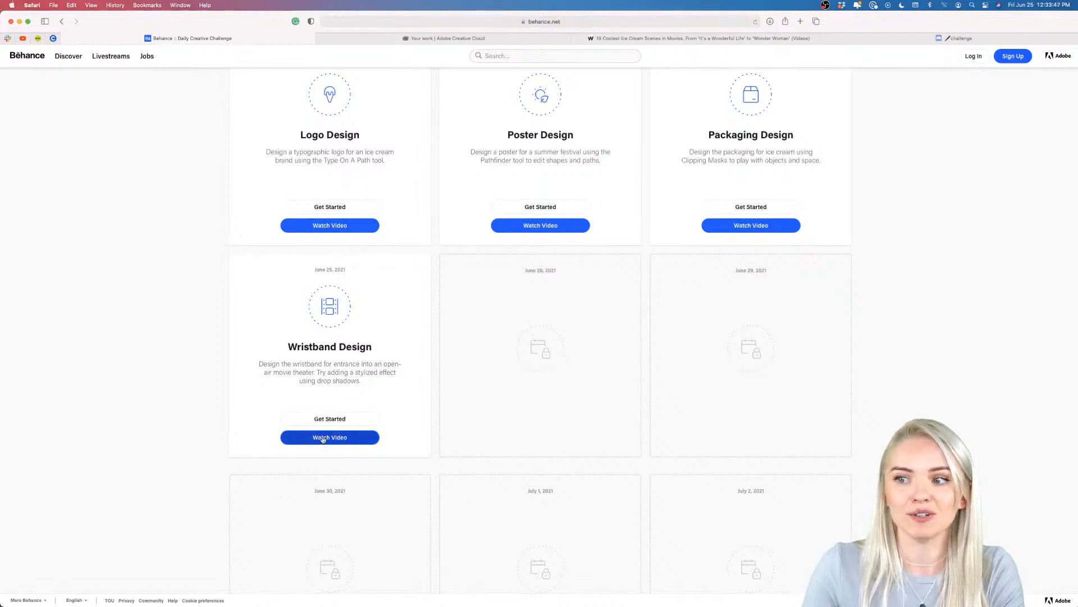
{"action": "scroll", "coordinate": [108, 378], "scroll_direction": "up", "scroll_amount": 10}
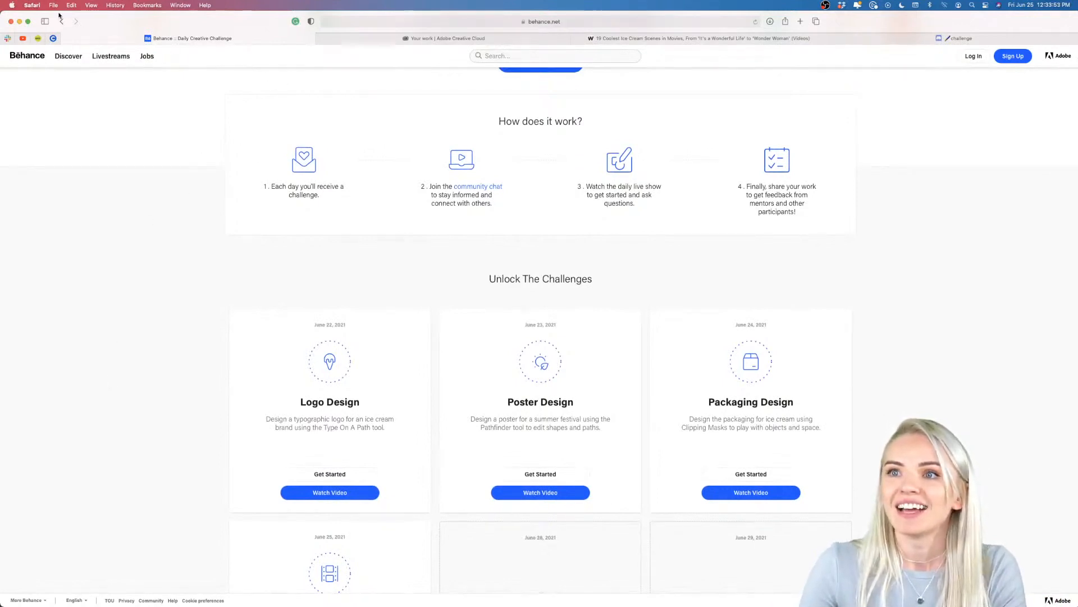
{"action": "scroll", "coordinate": [166, 225], "scroll_direction": "down", "scroll_amount": 6}
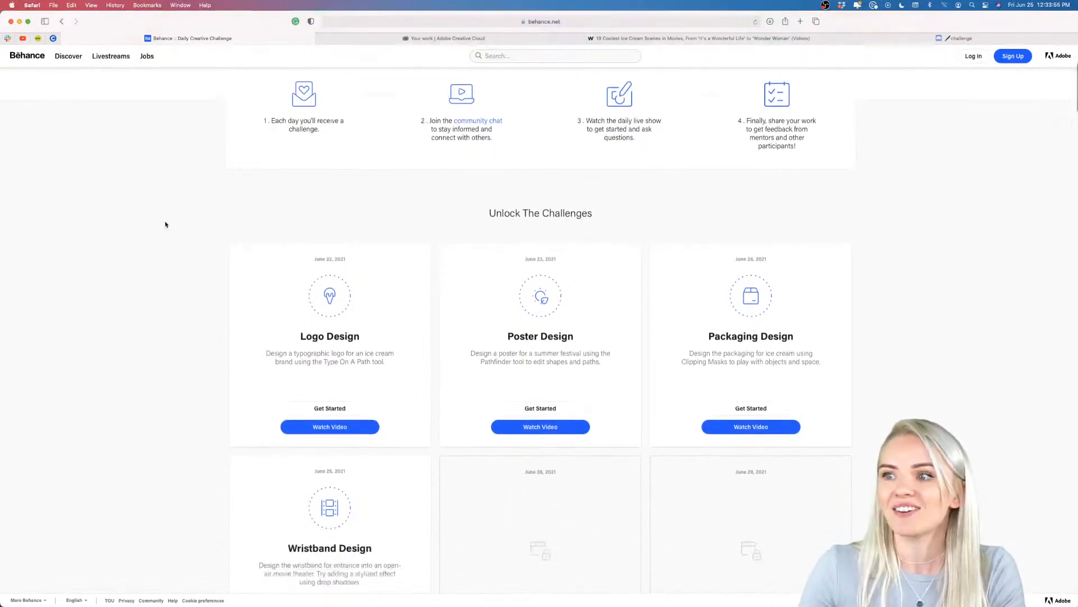
{"action": "scroll", "coordinate": [165, 225], "scroll_direction": "up", "scroll_amount": 10}
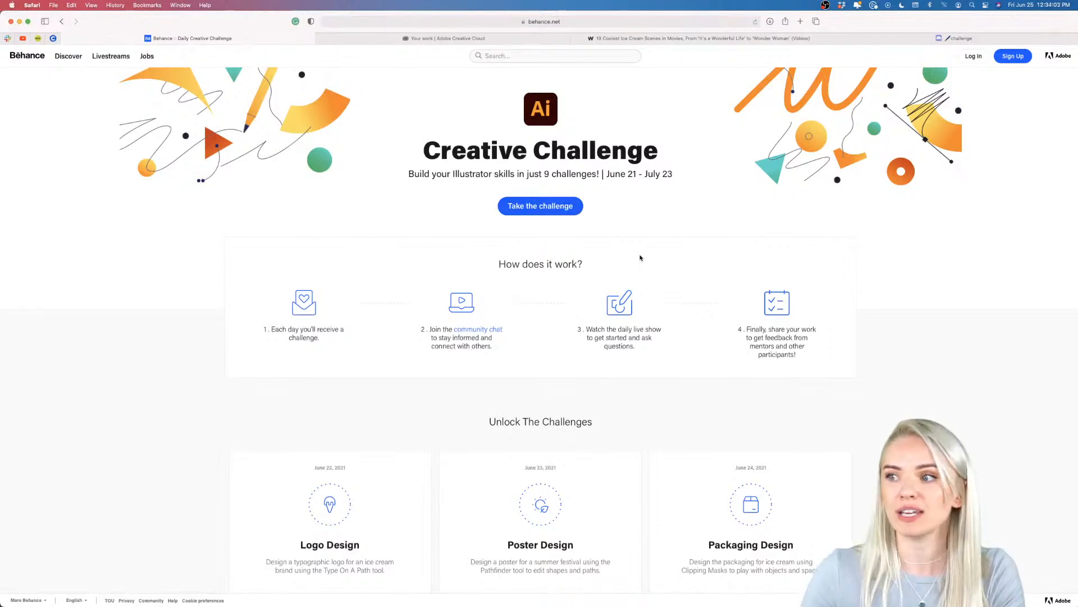
Switch to the Challenge 4 wristband document in Illustrator and inspect the two grey wristband rectangles by selecting them together, leaving nothing selected.
{"action": "scroll", "coordinate": [696, 328], "scroll_direction": "up", "scroll_amount": 1}
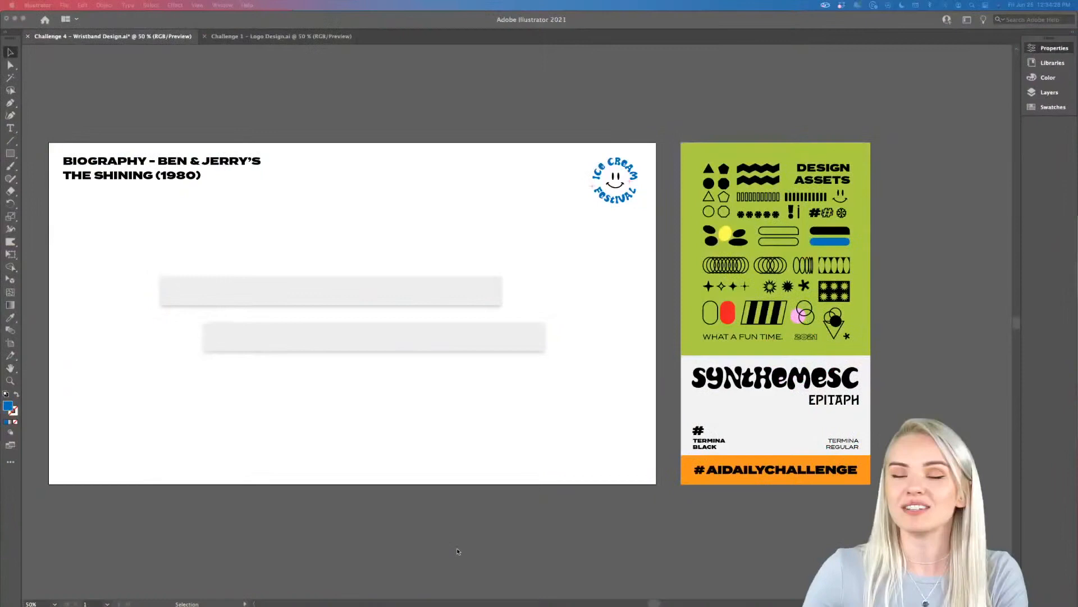
{"action": "scroll", "coordinate": [458, 551], "scroll_direction": "left", "scroll_amount": 1}
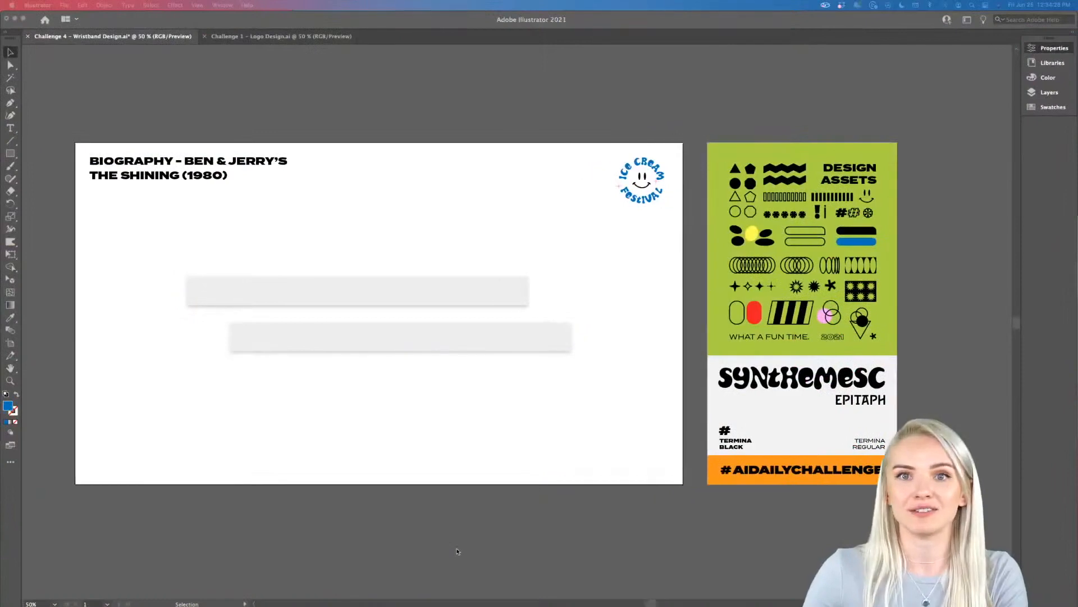
{"action": "left_click", "coordinate": [458, 551]}
{"action": "scroll", "coordinate": [433, 550], "scroll_direction": "right", "scroll_amount": 2}
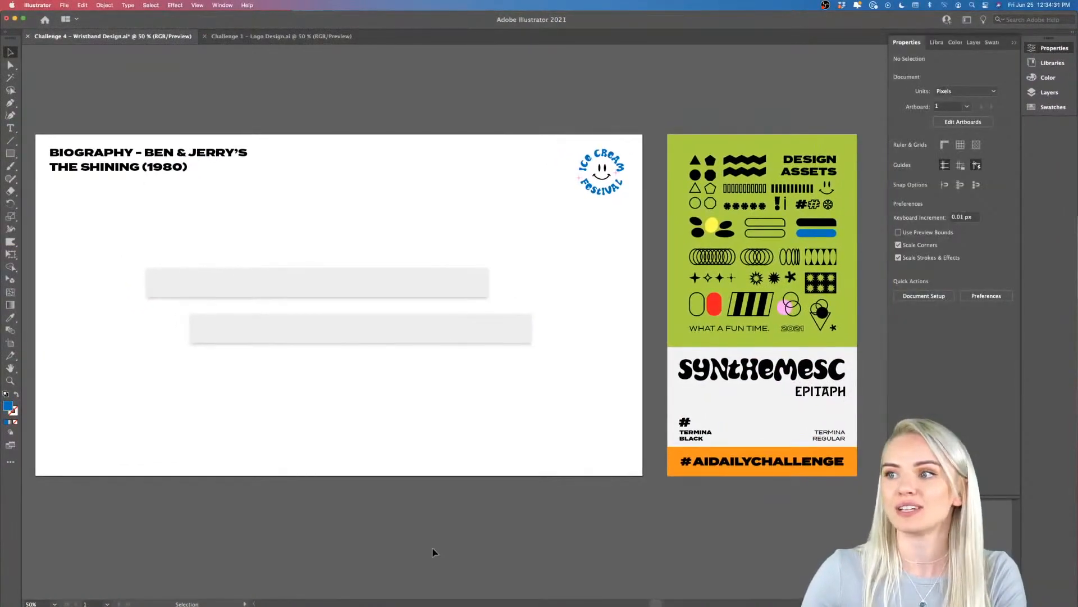
{"action": "left_click_drag", "start_coordinate": [319, 378], "coordinate": [356, 292]}
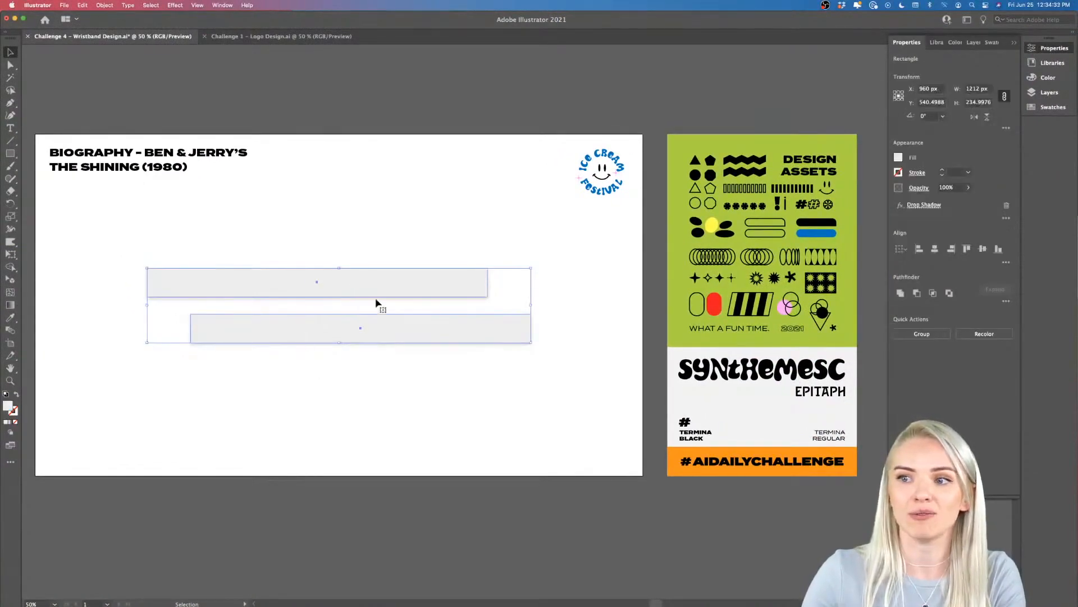
{"action": "left_click", "coordinate": [356, 363]}
Inspect the "BIOGRAPHY – BEN & JERRY'S THE SHINING (1980)" text block by selecting it, and clear the selection.
{"action": "scroll", "coordinate": [360, 365], "scroll_direction": "left", "scroll_amount": 1}
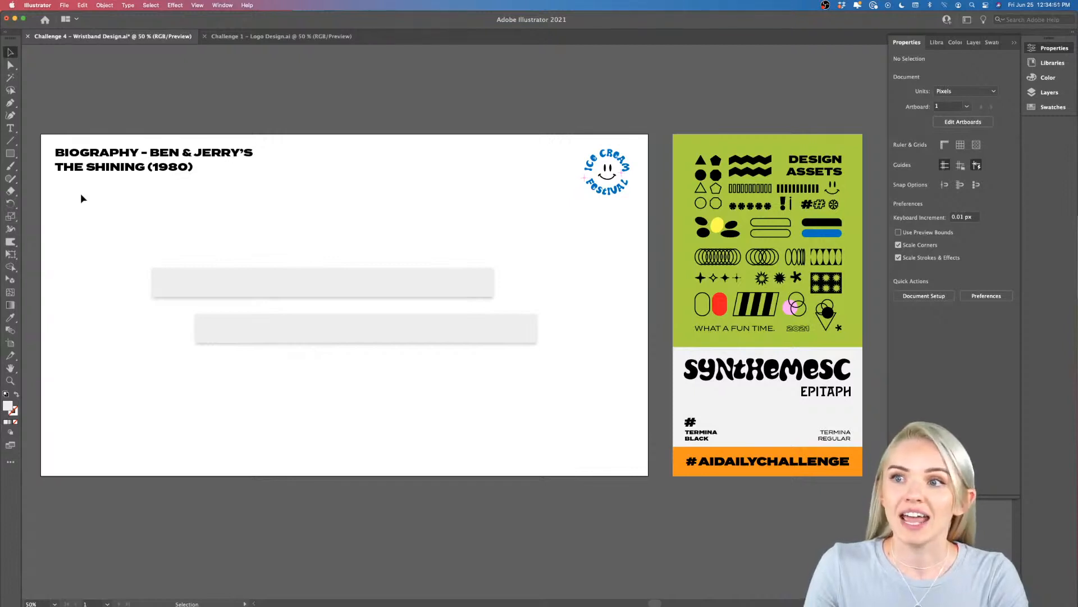
{"action": "left_click_drag", "start_coordinate": [90, 134], "coordinate": [84, 175]}
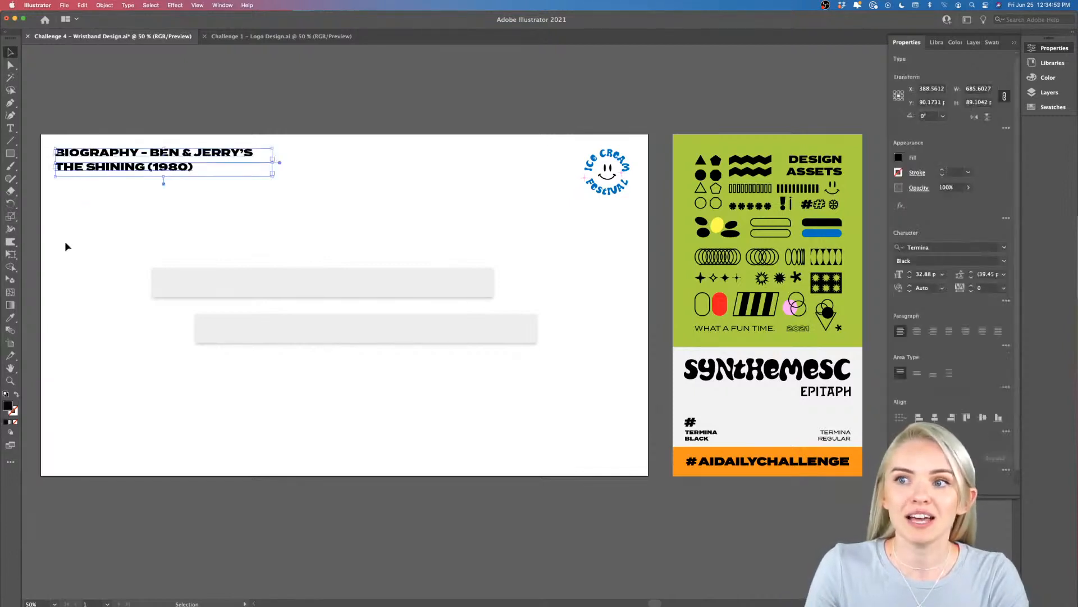
{"action": "left_click", "coordinate": [79, 219]}
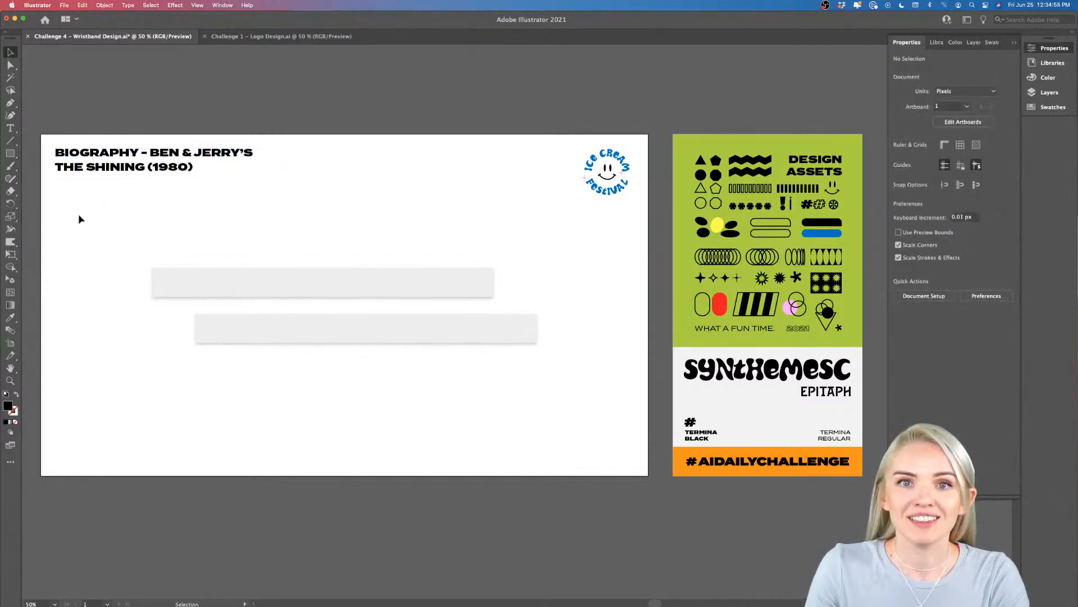
Switch to Safari and show the TheWrap article about the coolest ice cream scenes in movies.
{"action": "mouse_move", "coordinate": [280, 602]}
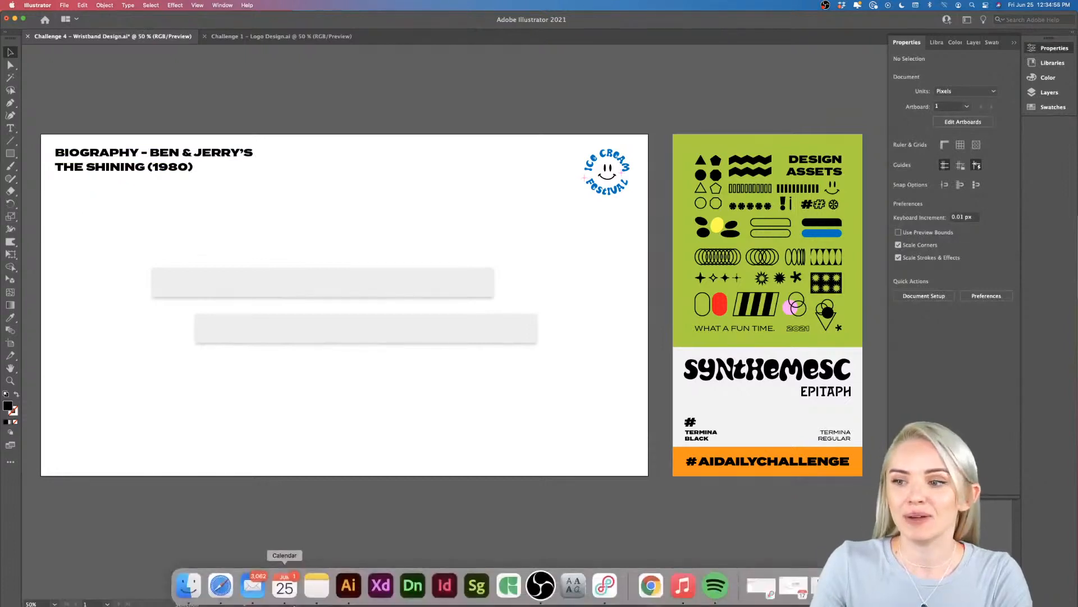
{"action": "left_click", "coordinate": [219, 585]}
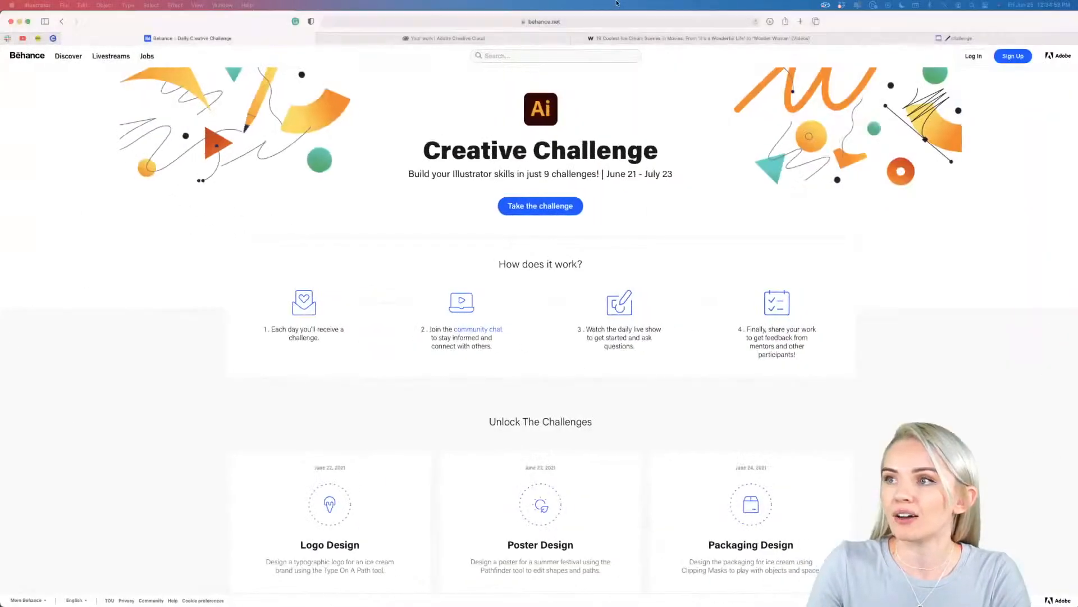
{"action": "left_click", "coordinate": [645, 39]}
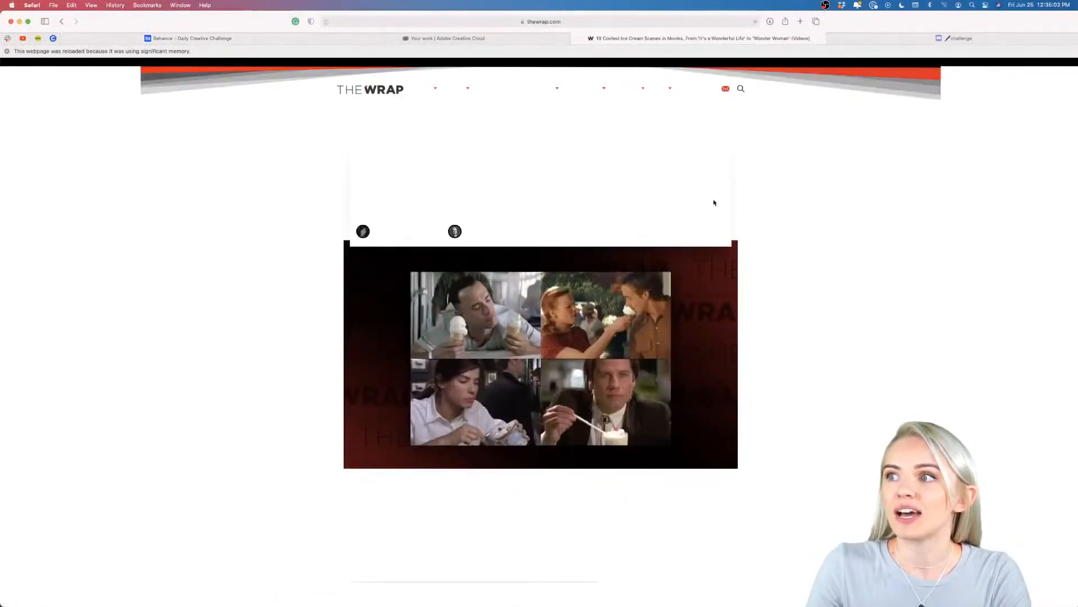
Read through TheWrap's list of coolest ice cream scenes in movies, from It's a Wonderful Life to My Girl.
{"action": "scroll", "coordinate": [774, 294], "scroll_direction": "down", "scroll_amount": 1}
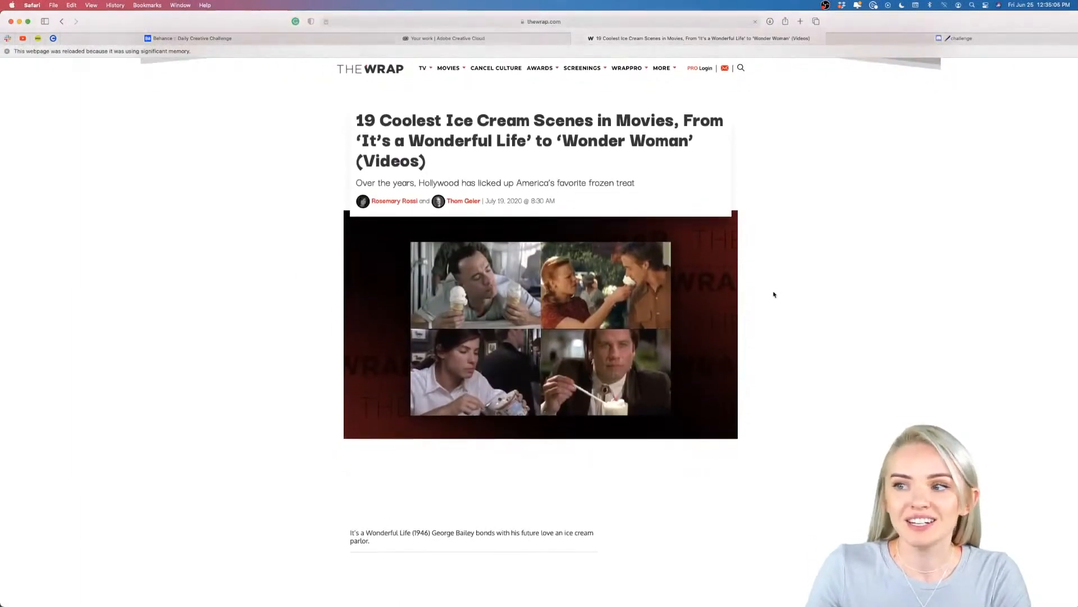
{"action": "scroll", "coordinate": [773, 295], "scroll_direction": "down", "scroll_amount": 10}
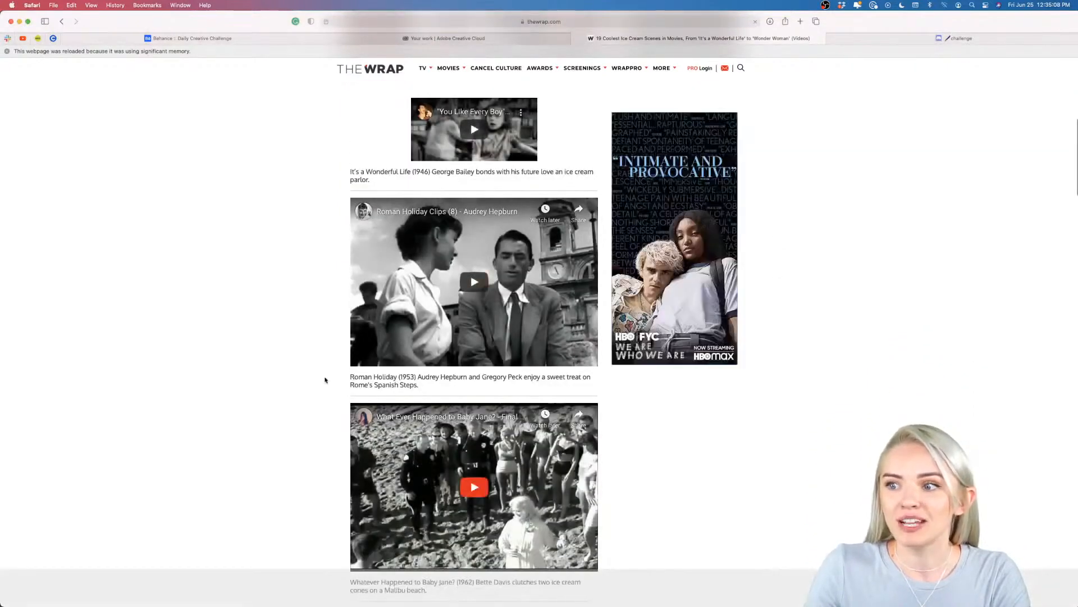
{"action": "scroll", "coordinate": [350, 365], "scroll_direction": "down", "scroll_amount": 10}
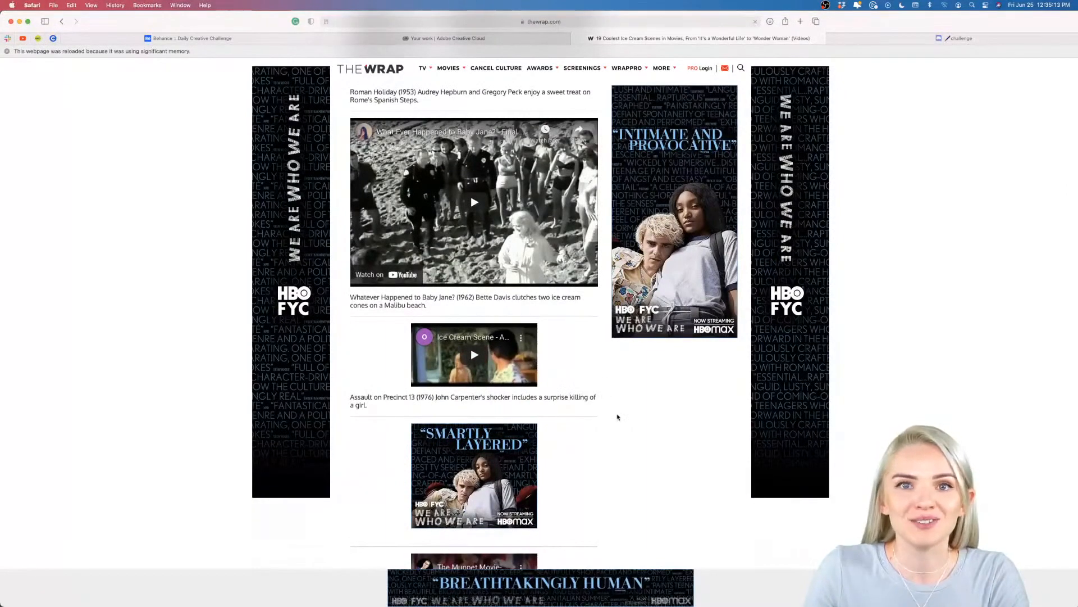
{"action": "scroll", "coordinate": [589, 391], "scroll_direction": "down", "scroll_amount": 12}
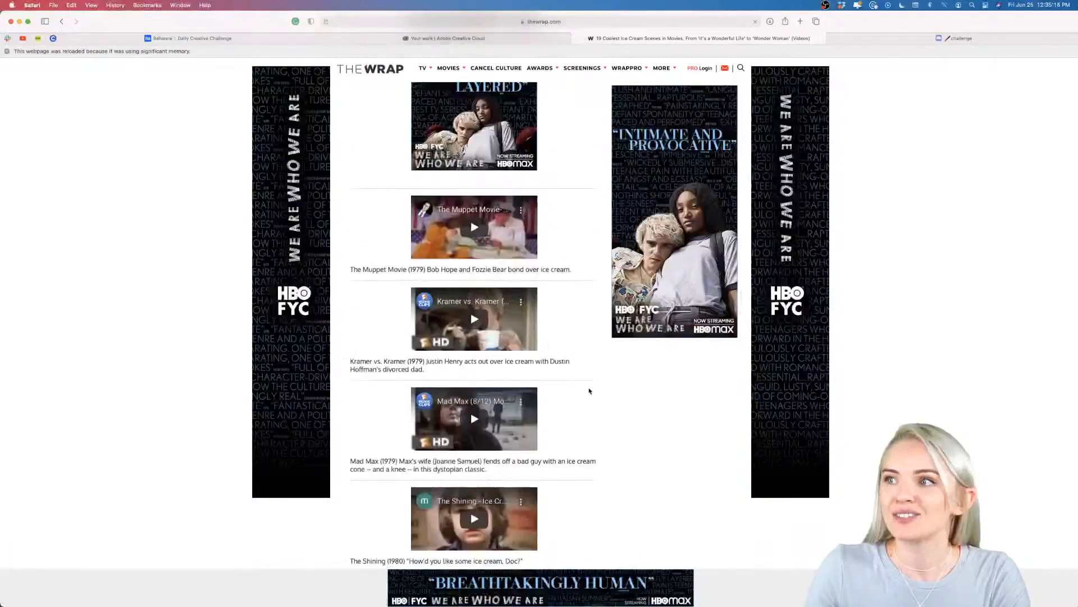
{"action": "scroll", "coordinate": [589, 391], "scroll_direction": "down", "scroll_amount": 8}
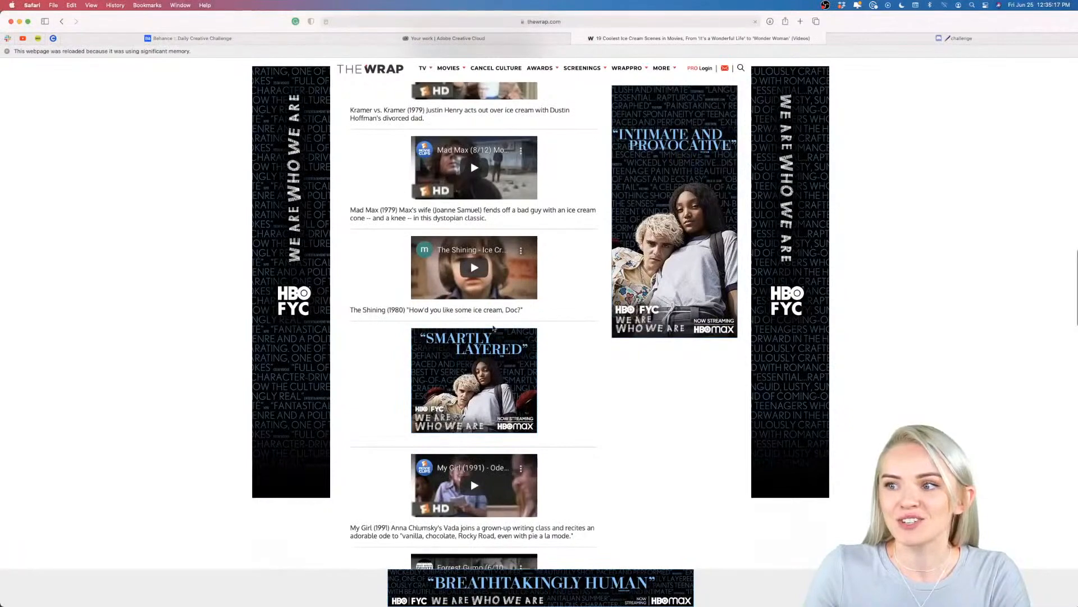
Switch back to the Challenge 4 wristband document in Illustrator and view the template artboard beside the design assets.
{"action": "left_click", "coordinate": [20, 21]}
{"action": "scroll", "coordinate": [292, 508], "scroll_direction": "left", "scroll_amount": 1}
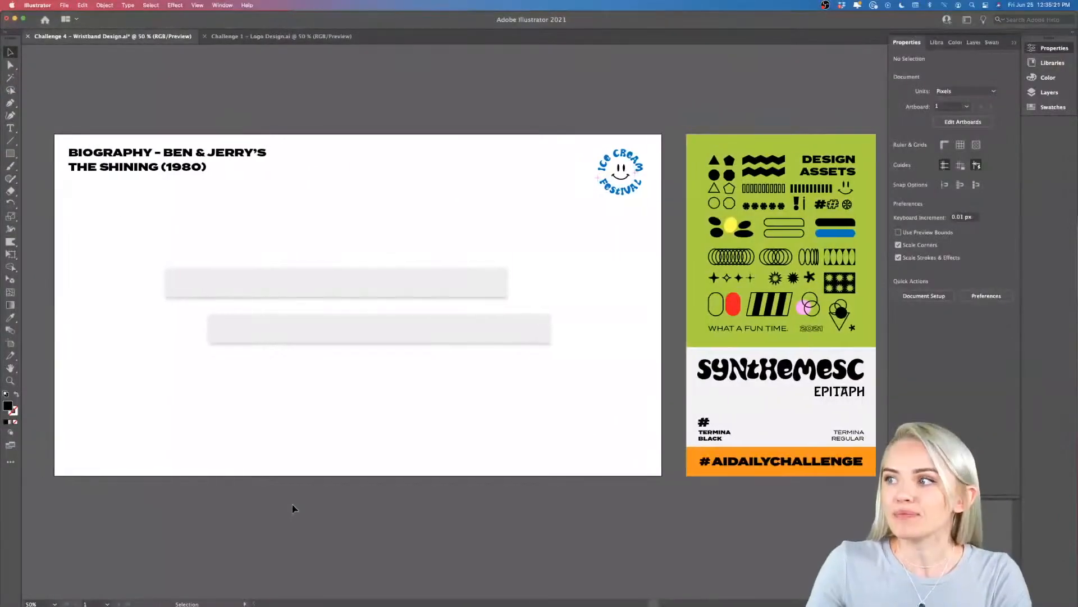
{"action": "scroll", "coordinate": [292, 508], "scroll_direction": "down", "scroll_amount": 1}
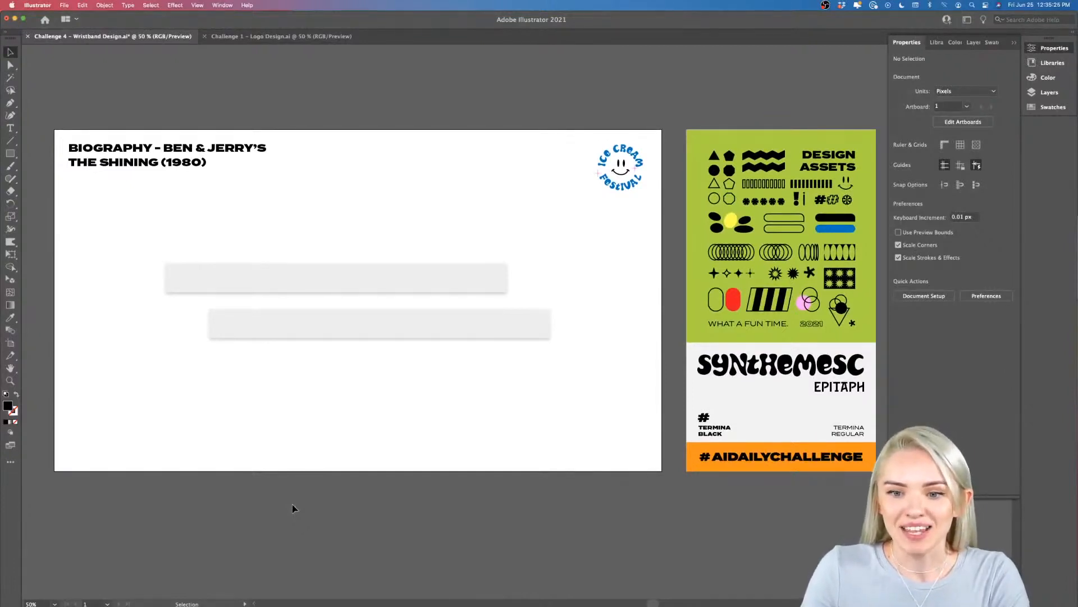
{"action": "scroll", "coordinate": [291, 505], "scroll_direction": "up", "scroll_amount": 1}
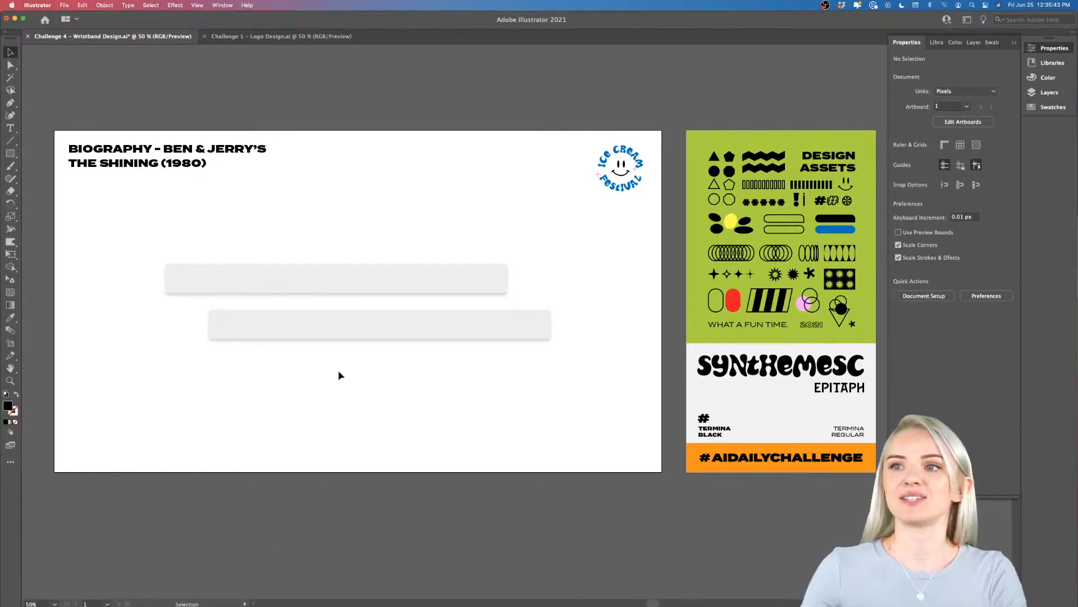
{"action": "scroll", "coordinate": [341, 375], "scroll_direction": "left", "scroll_amount": 1}
{"action": "scroll", "coordinate": [340, 376], "scroll_direction": "right", "scroll_amount": 2}
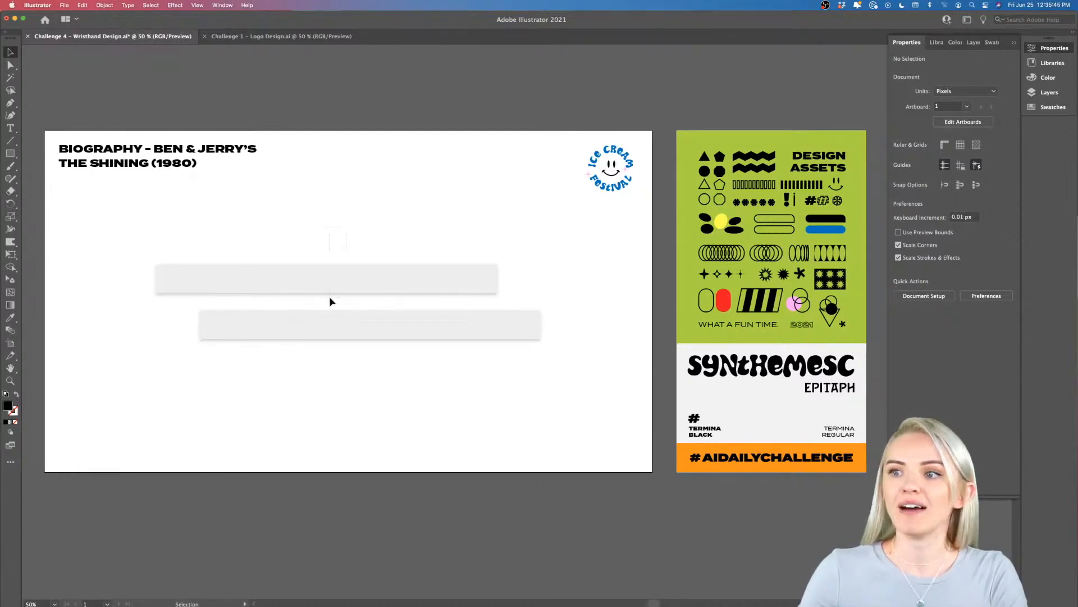
Inspect the lower grey wristband rectangle and its Drop Shadow effect up close, and clear the selection.
{"action": "left_click", "coordinate": [357, 333]}
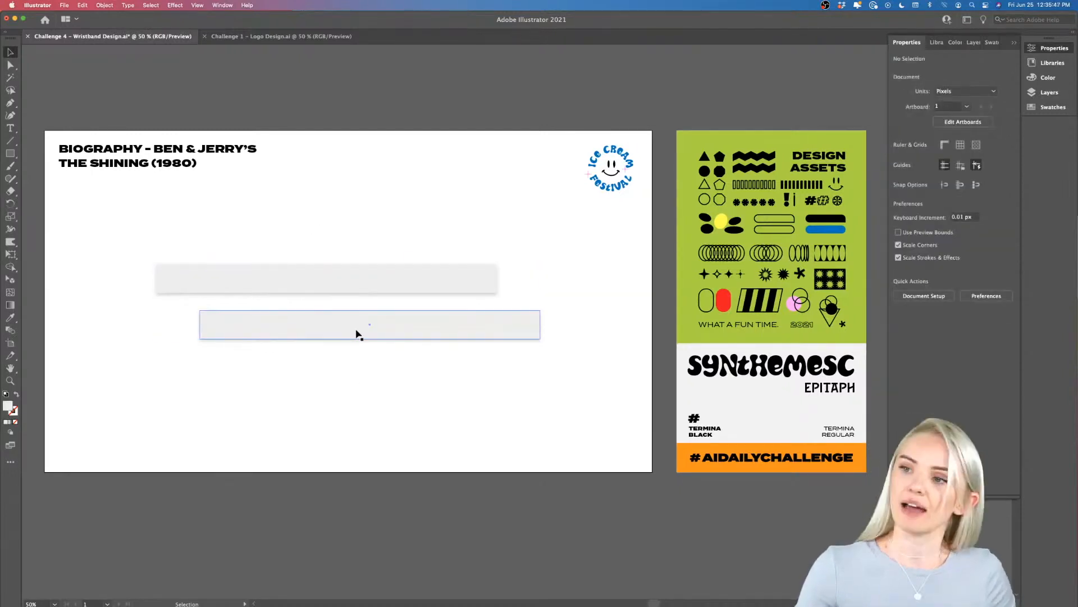
{"action": "scroll", "coordinate": [357, 334], "scroll_direction": "up", "scroll_amount": 5}
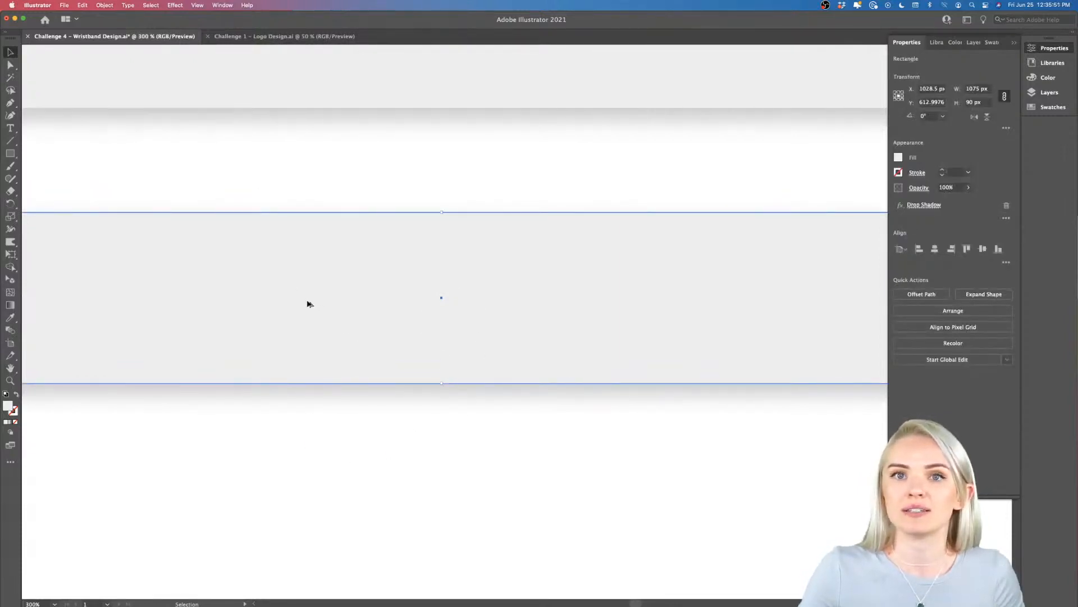
{"action": "scroll", "coordinate": [308, 304], "scroll_direction": "down", "scroll_amount": 5}
{"action": "scroll", "coordinate": [341, 319], "scroll_direction": "up", "scroll_amount": 4}
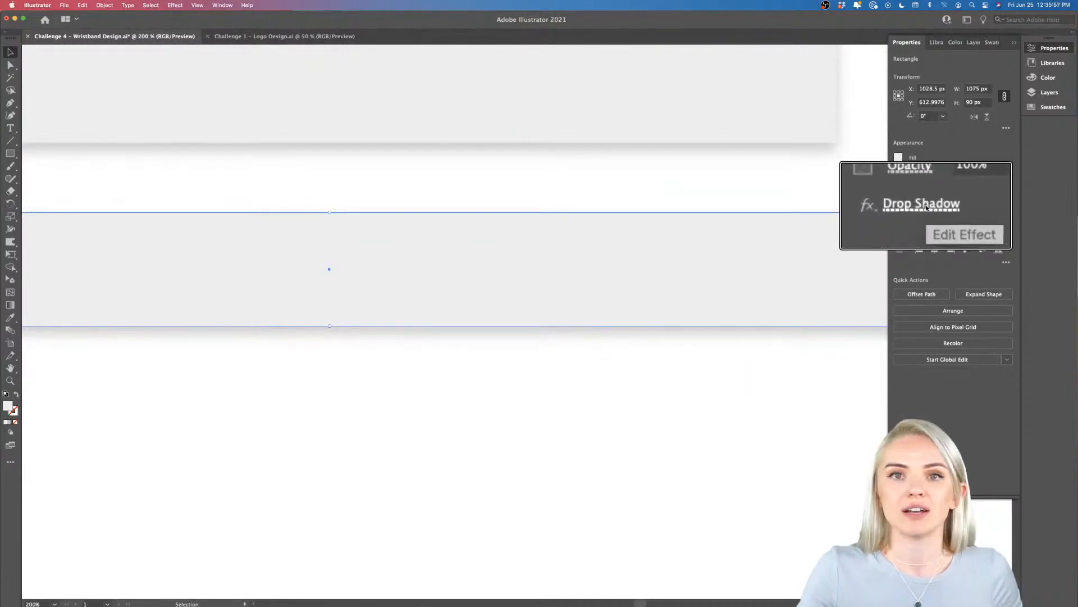
{"action": "left_click", "coordinate": [640, 411]}
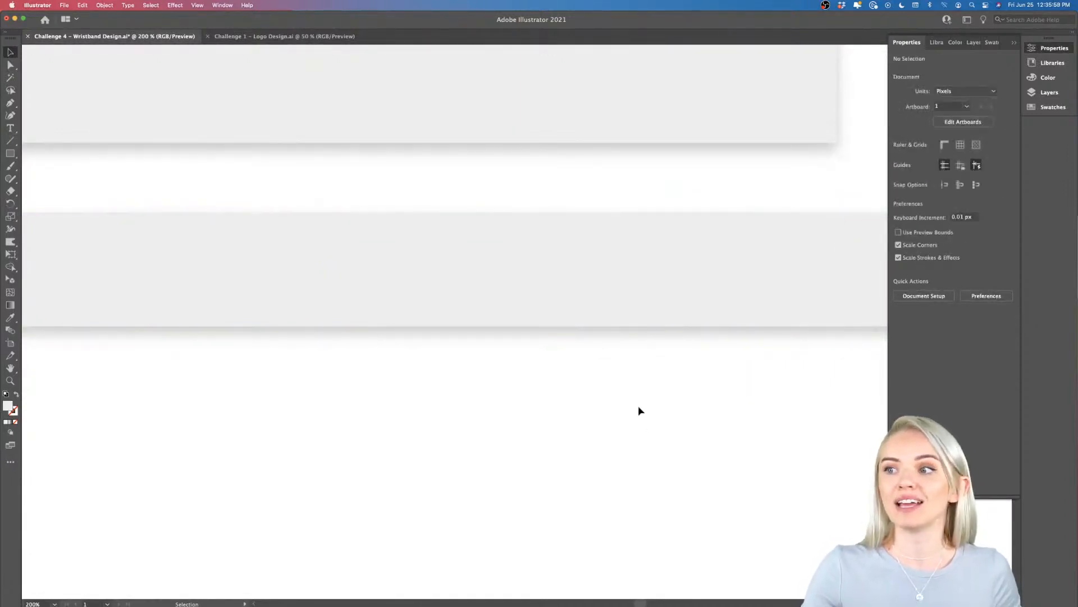
Move both grey wristband rectangles together off the artboard to just below its lower edge, leaving nothing selected.
{"action": "scroll", "coordinate": [632, 415], "scroll_direction": "down", "scroll_amount": 6}
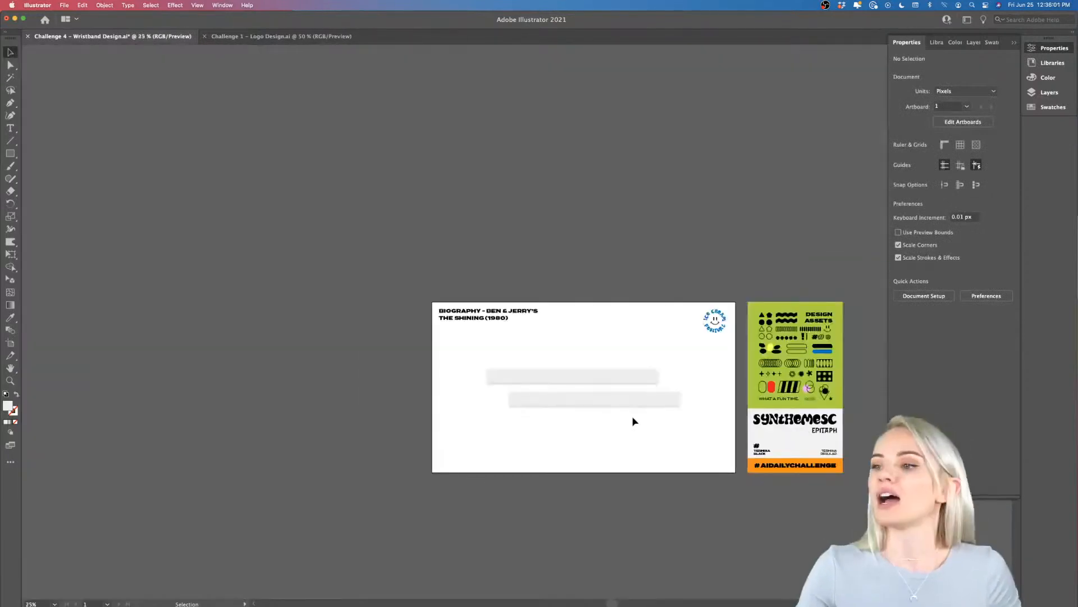
{"action": "scroll", "coordinate": [632, 416], "scroll_direction": "right", "scroll_amount": 3}
{"action": "scroll", "coordinate": [631, 416], "scroll_direction": "down", "scroll_amount": 2}
{"action": "scroll", "coordinate": [631, 412], "scroll_direction": "up", "scroll_amount": 2}
{"action": "scroll", "coordinate": [632, 417], "scroll_direction": "up", "scroll_amount": 1}
{"action": "scroll", "coordinate": [633, 417], "scroll_direction": "left", "scroll_amount": 3}
{"action": "scroll", "coordinate": [633, 417], "scroll_direction": "up", "scroll_amount": 3}
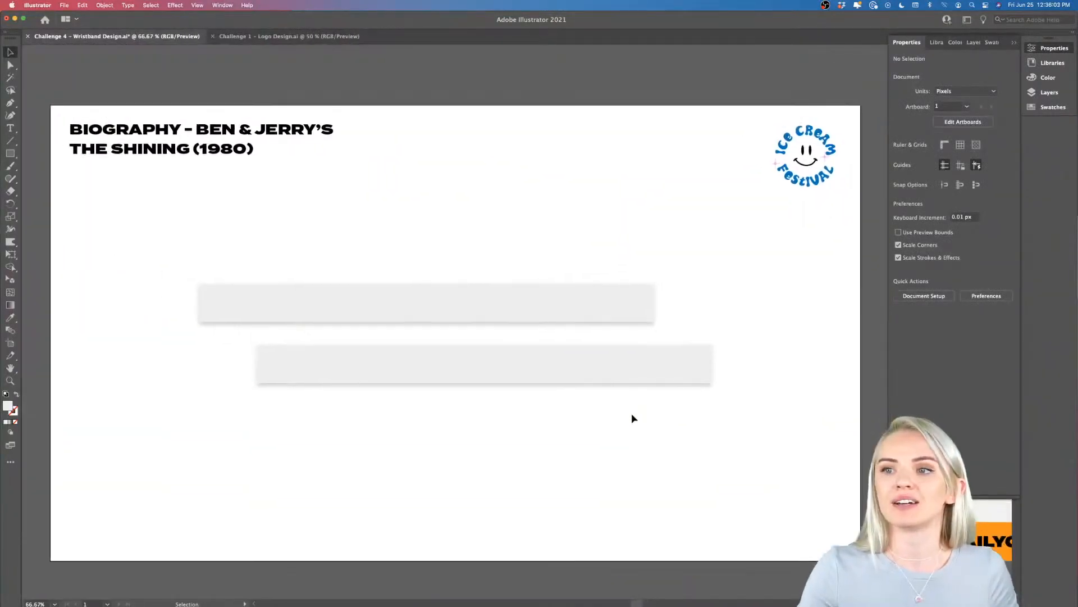
{"action": "left_click_drag", "start_coordinate": [635, 258], "coordinate": [520, 433]}
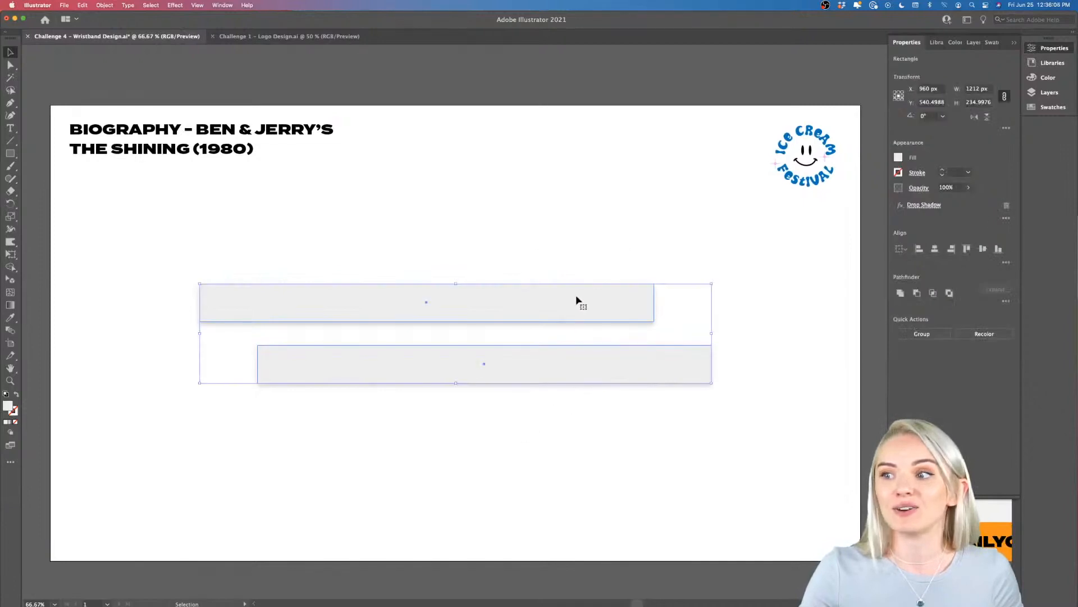
{"action": "left_click_drag", "start_coordinate": [578, 301], "coordinate": [564, 574]}
{"action": "left_click", "coordinate": [561, 399]}
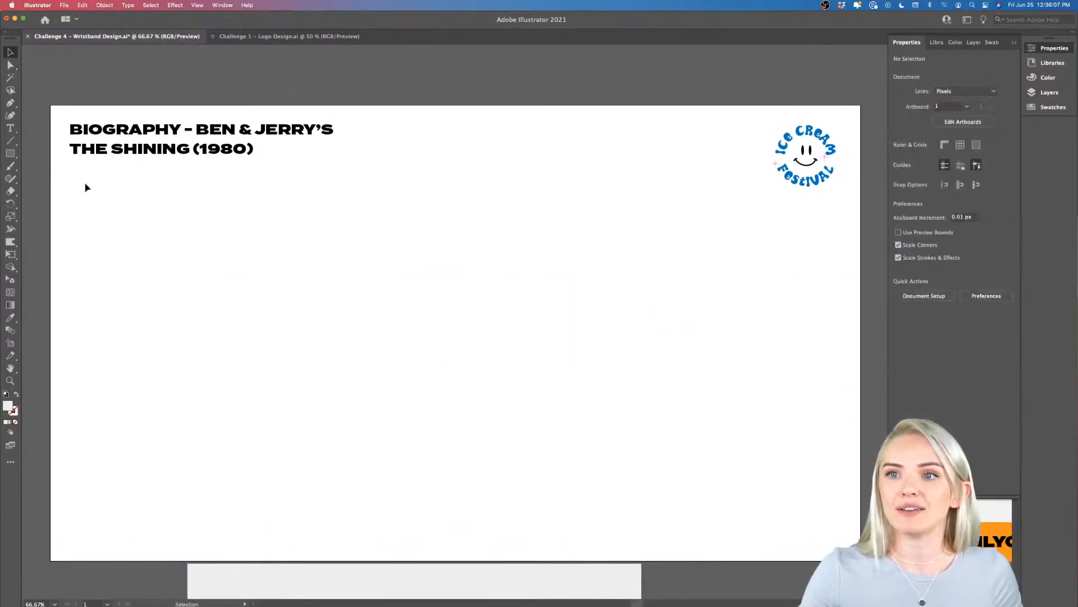
Draw a horizontal wristband rectangle about 1313 × 97 px across the upper half of the empty artboard.
{"action": "left_click", "coordinate": [11, 156]}
{"action": "left_click_drag", "start_coordinate": [156, 228], "coordinate": [710, 269]}
{"action": "scroll", "coordinate": [396, 237], "scroll_direction": "up", "scroll_amount": 1}
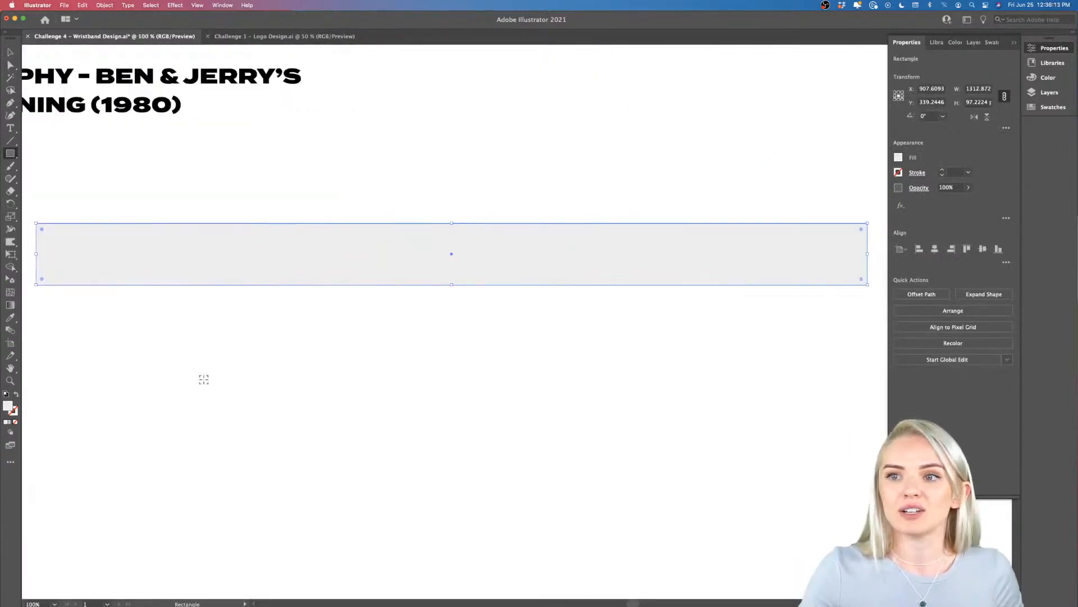
Fill the new wristband rectangle with a bright yellow, hex edf21c.
{"action": "scroll", "coordinate": [203, 379], "scroll_direction": "down", "scroll_amount": 2}
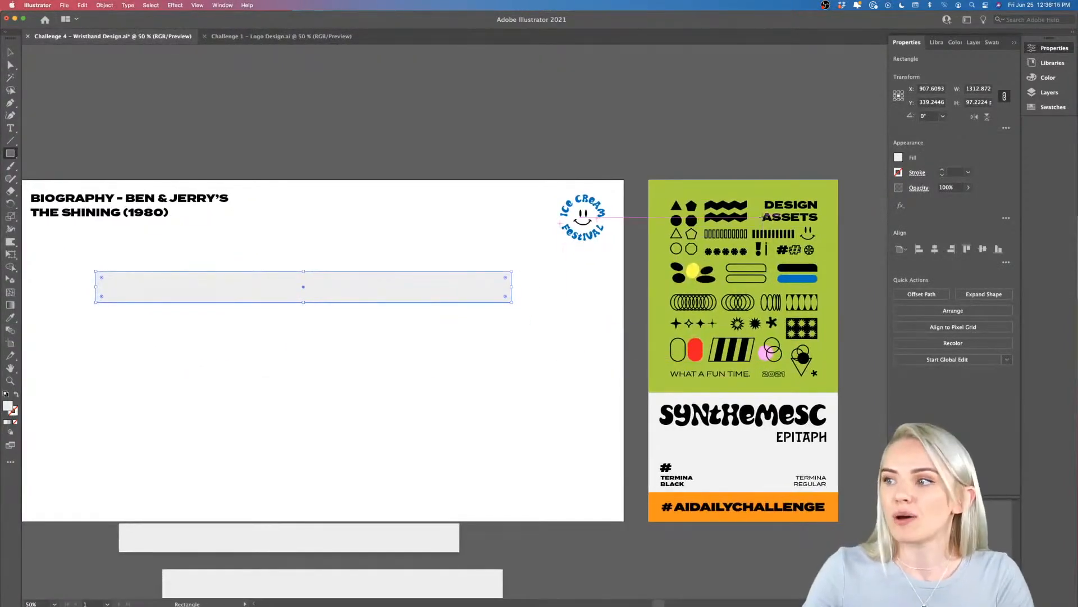
{"action": "scroll", "coordinate": [701, 416], "scroll_direction": "down", "scroll_amount": 1}
{"action": "scroll", "coordinate": [701, 415], "scroll_direction": "right", "scroll_amount": 1}
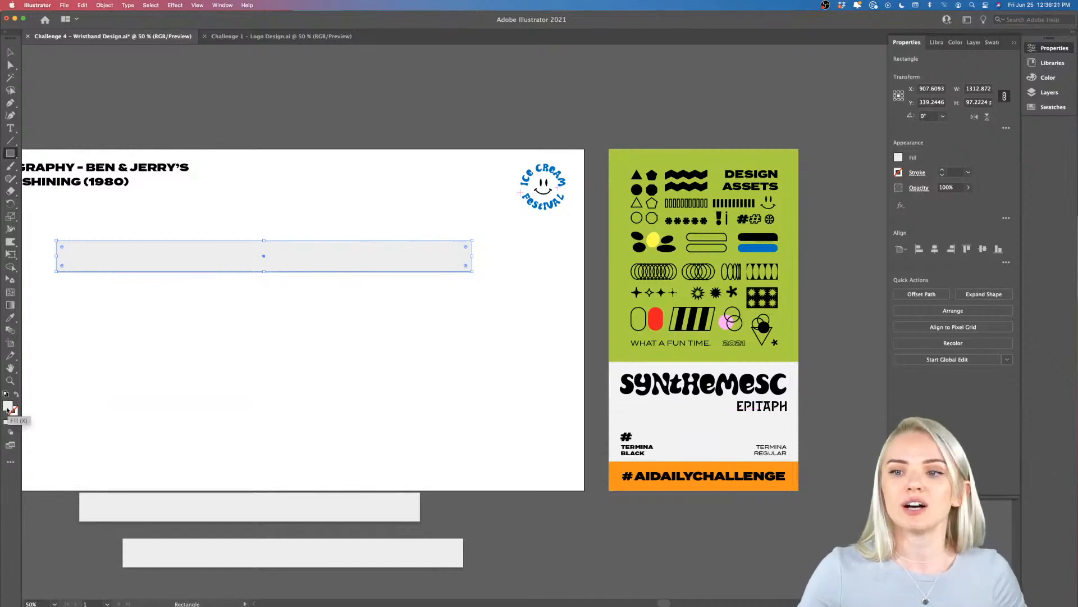
{"action": "double_click", "coordinate": [7, 409]}
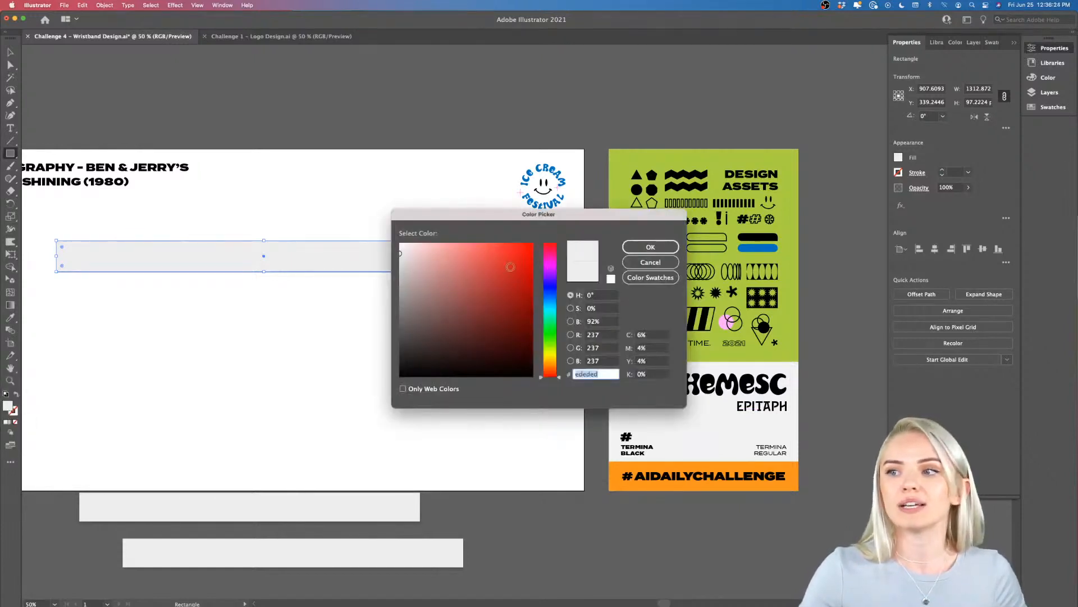
{"action": "left_click", "coordinate": [550, 354]}
{"action": "left_click", "coordinate": [505, 260]}
{"action": "left_click_drag", "start_coordinate": [507, 257], "coordinate": [527, 249]}
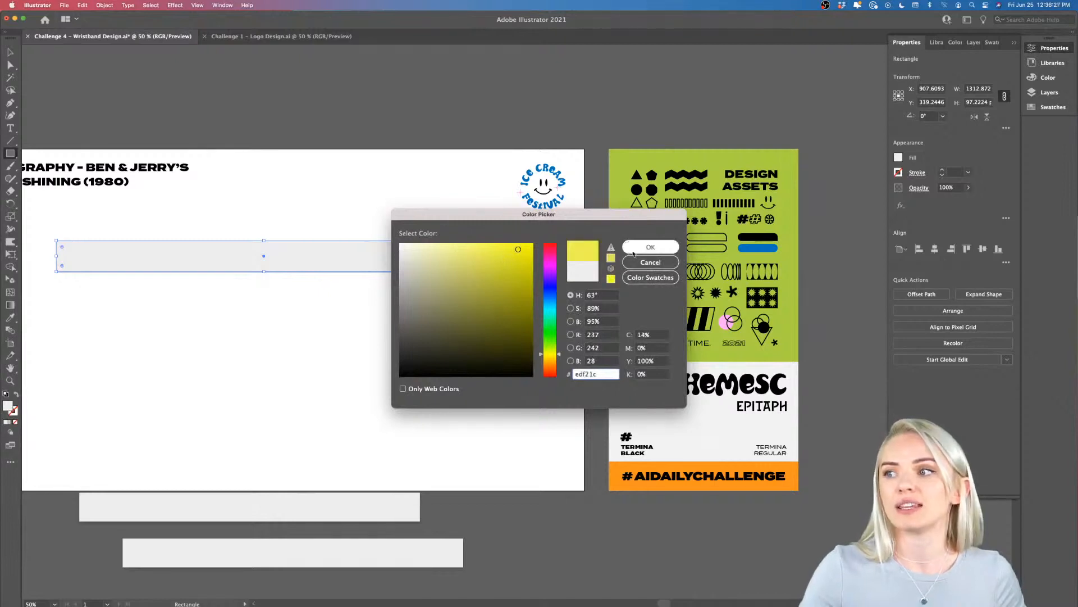
{"action": "left_click", "coordinate": [650, 246]}
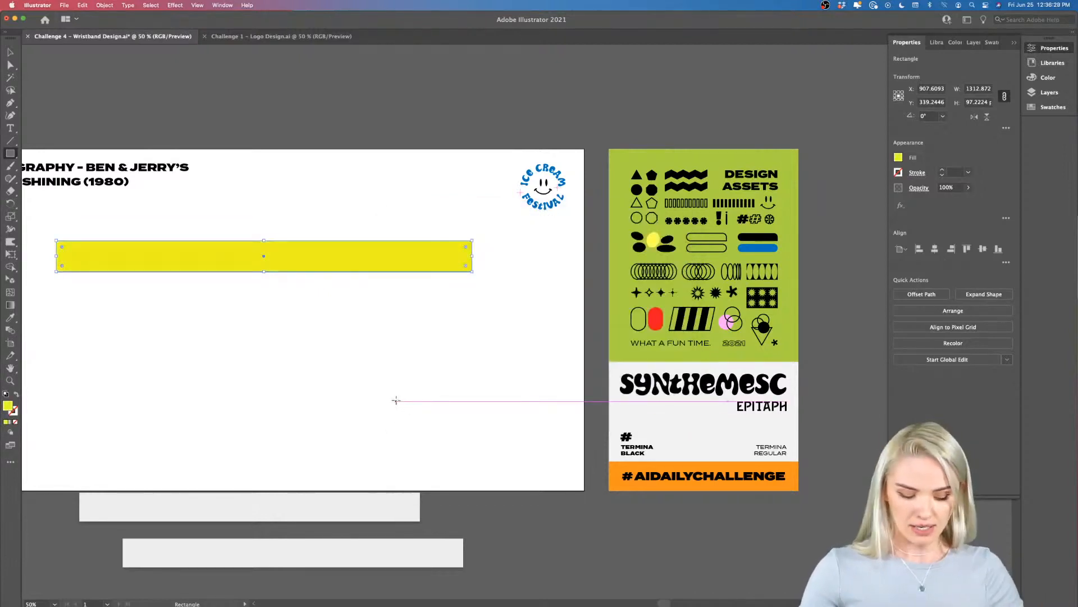
Recolour the wristband rectangle with the light pink sampled from the overlapping circles in the design assets.
{"action": "key", "text": "v"}
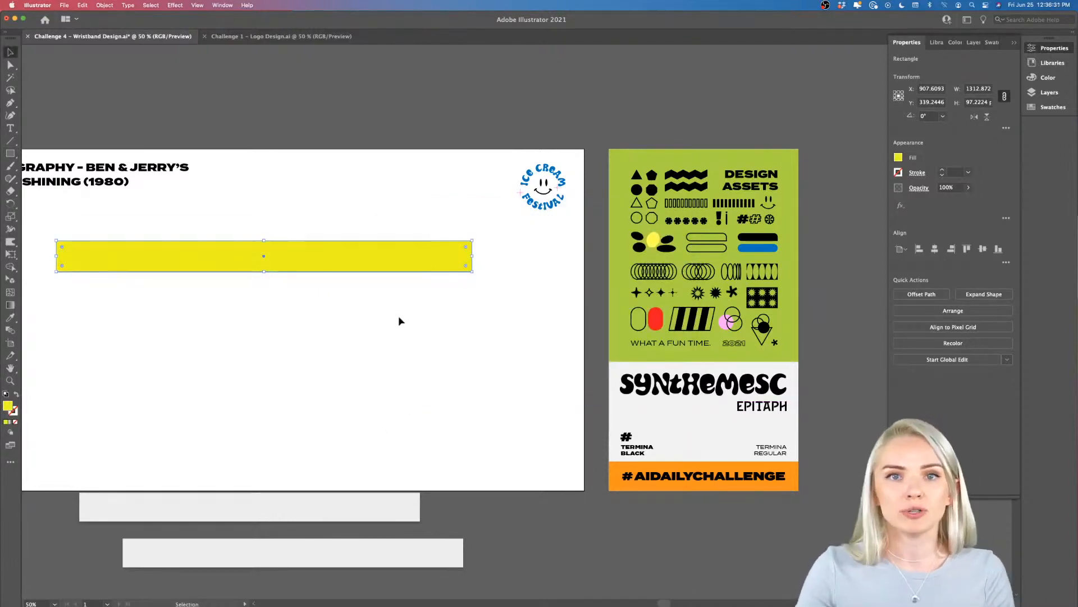
{"action": "key", "text": "i"}
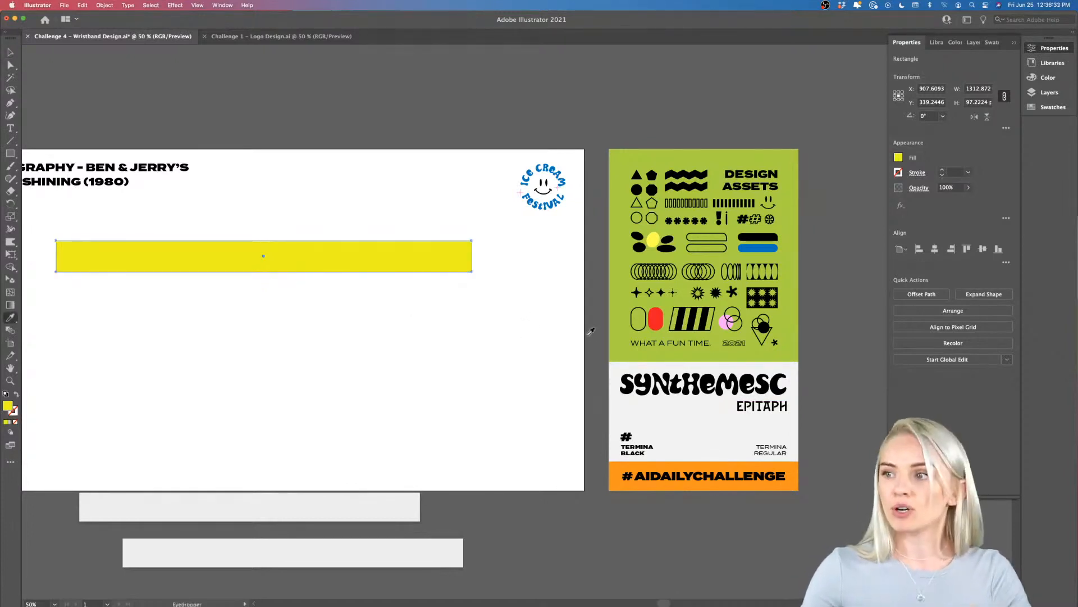
{"action": "left_click", "coordinate": [725, 322]}
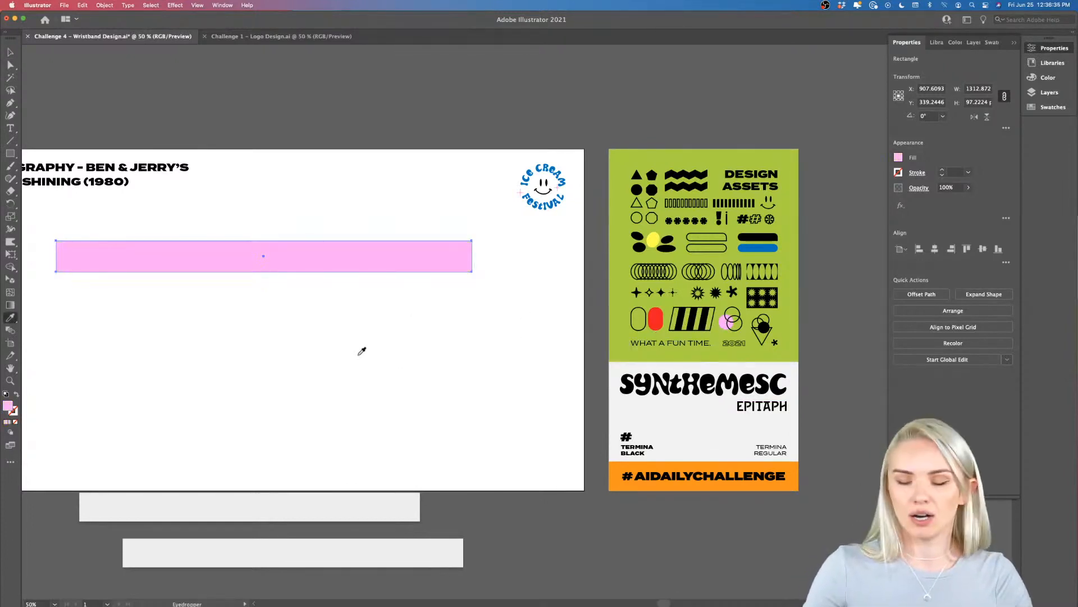
Duplicate the pink wristband rectangle below the original, shifted slightly to the right, and deselect it.
{"action": "key", "text": "v"}
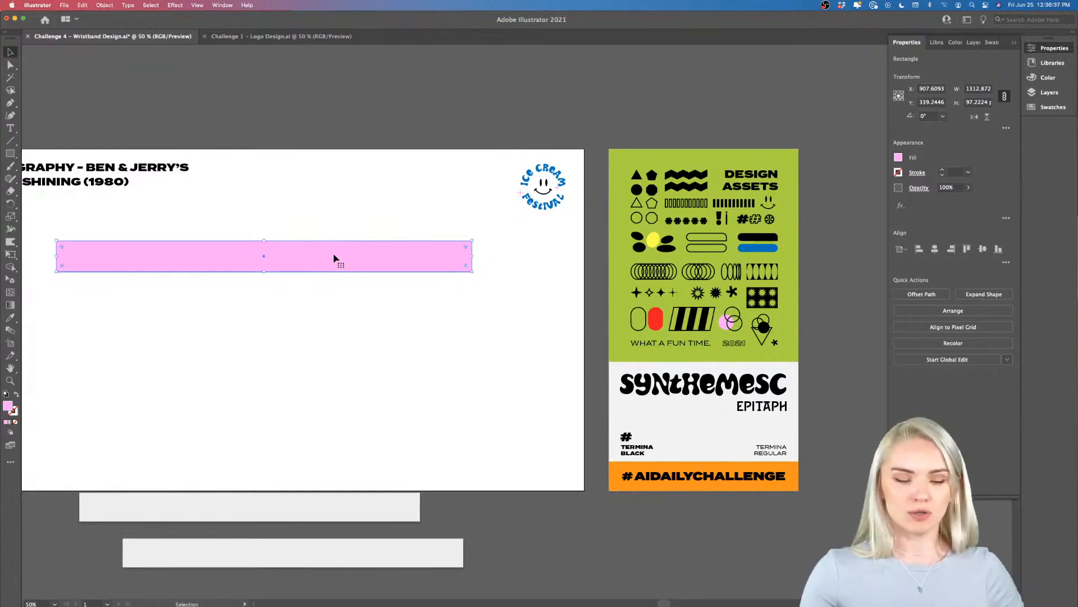
{"action": "left_click_drag", "start_coordinate": [334, 257], "coordinate": [366, 311]}
{"action": "left_click", "coordinate": [368, 397]}
Recolour the lower wristband rectangle with the black sampled from the rounded bar in the design assets, and deselect it.
{"action": "scroll", "coordinate": [368, 399], "scroll_direction": "left", "scroll_amount": 2}
{"action": "scroll", "coordinate": [304, 240], "scroll_direction": "up", "scroll_amount": 2}
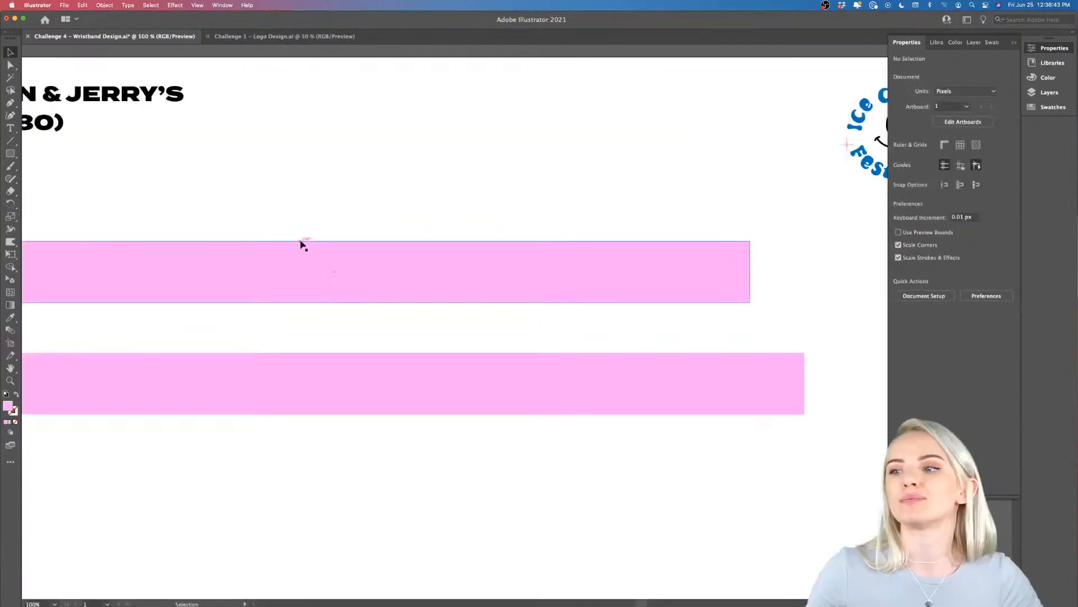
{"action": "scroll", "coordinate": [301, 242], "scroll_direction": "left", "scroll_amount": 4}
{"action": "left_click", "coordinate": [376, 401]}
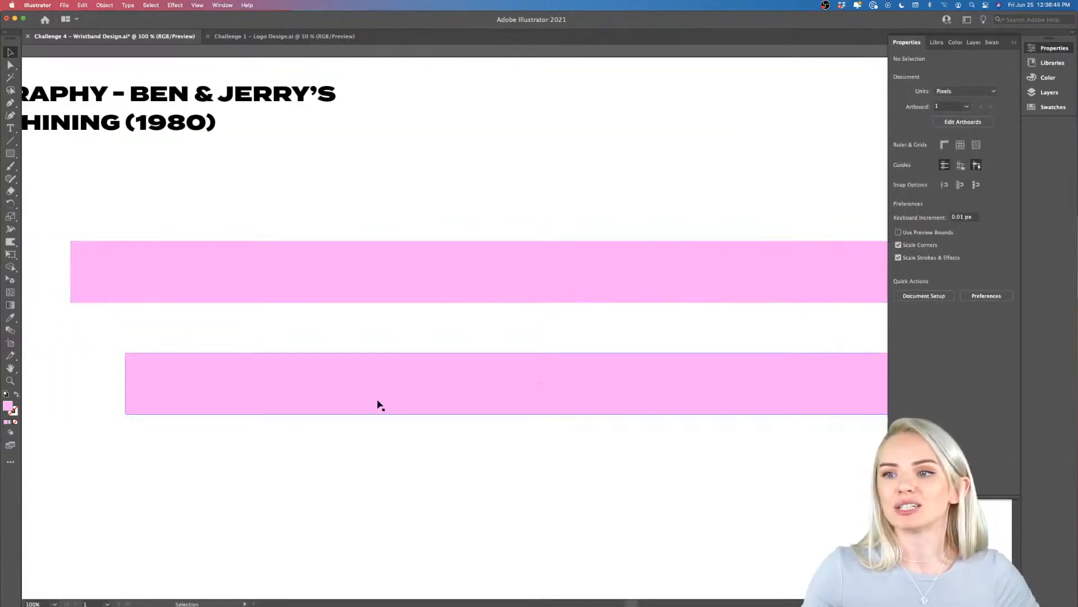
{"action": "scroll", "coordinate": [377, 402], "scroll_direction": "down", "scroll_amount": 3}
{"action": "scroll", "coordinate": [412, 393], "scroll_direction": "right", "scroll_amount": 3}
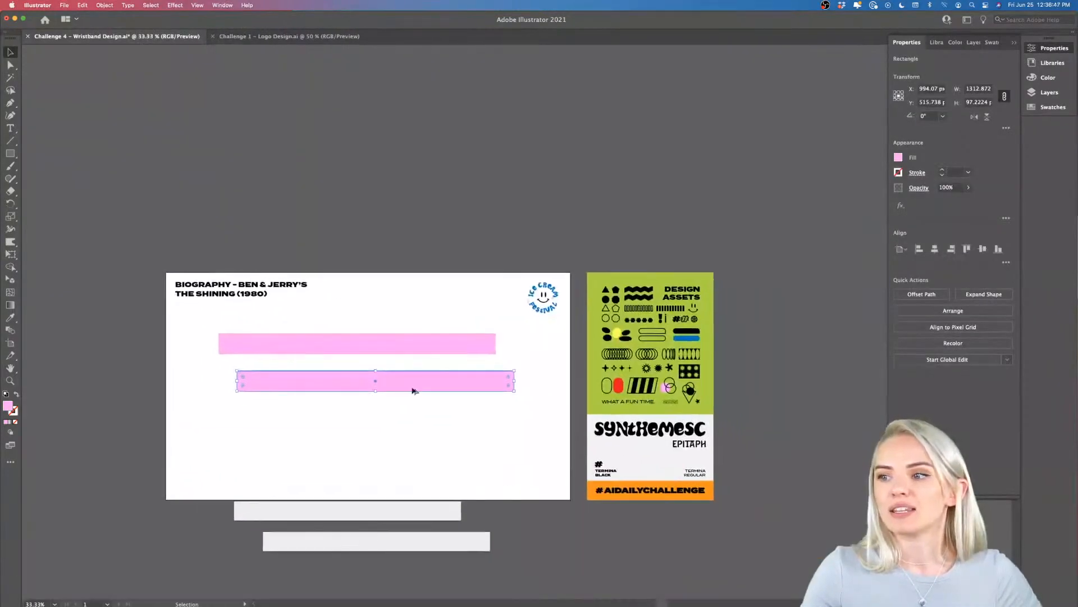
{"action": "scroll", "coordinate": [411, 391], "scroll_direction": "up", "scroll_amount": 2}
{"action": "scroll", "coordinate": [415, 399], "scroll_direction": "right", "scroll_amount": 3}
{"action": "key", "text": "i"}
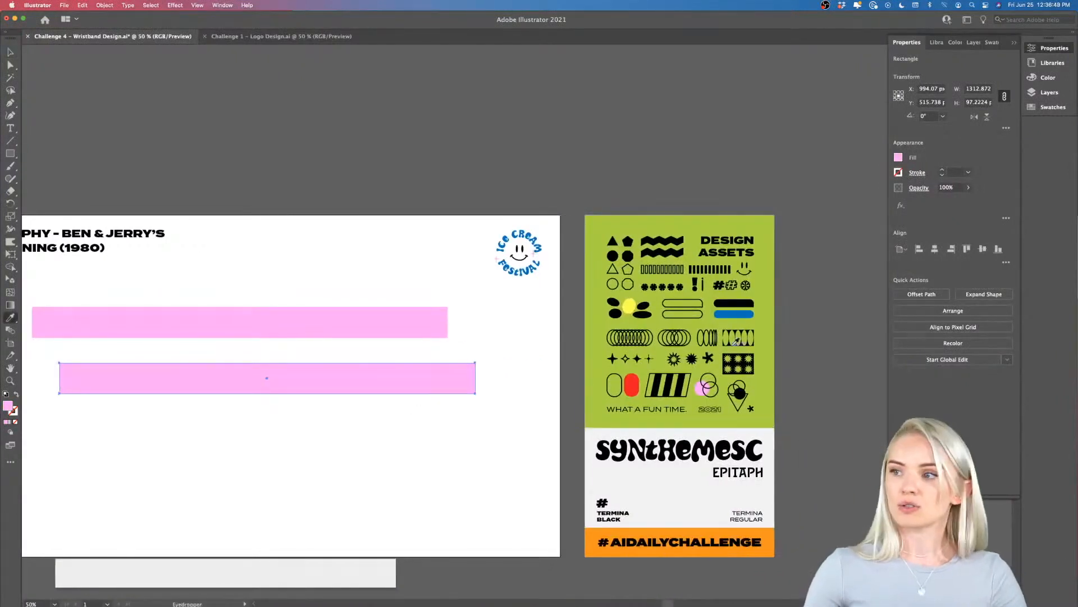
{"action": "left_click", "coordinate": [738, 303]}
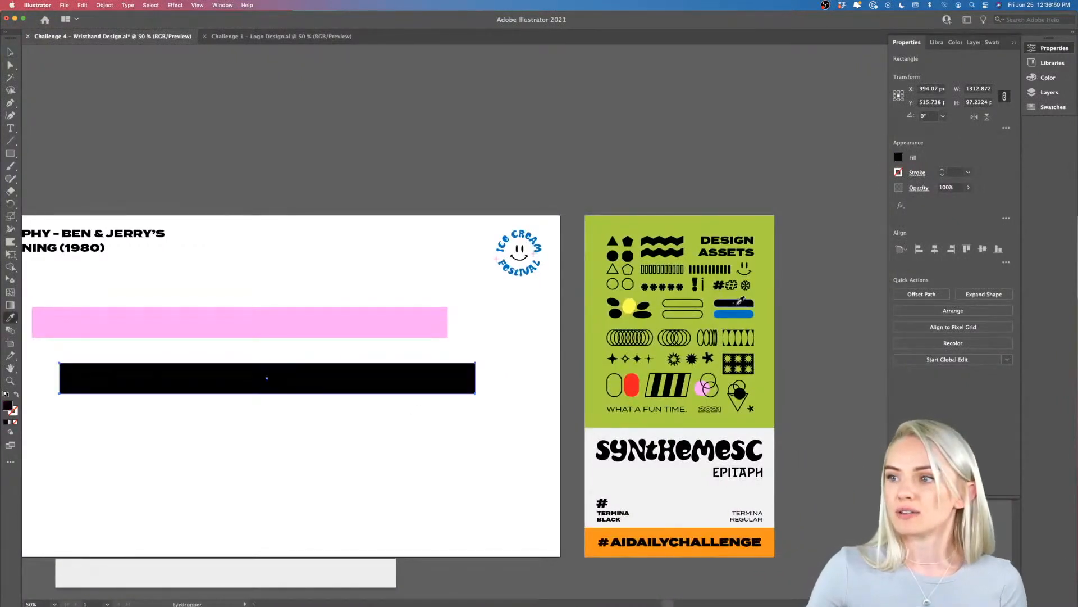
{"action": "key", "text": "v"}
{"action": "left_click", "coordinate": [369, 449]}
Select only the pink wristband rectangle and open the Drop Shadow effect for it, moving the settings clear of the shape.
{"action": "scroll", "coordinate": [253, 330], "scroll_direction": "up", "scroll_amount": 5}
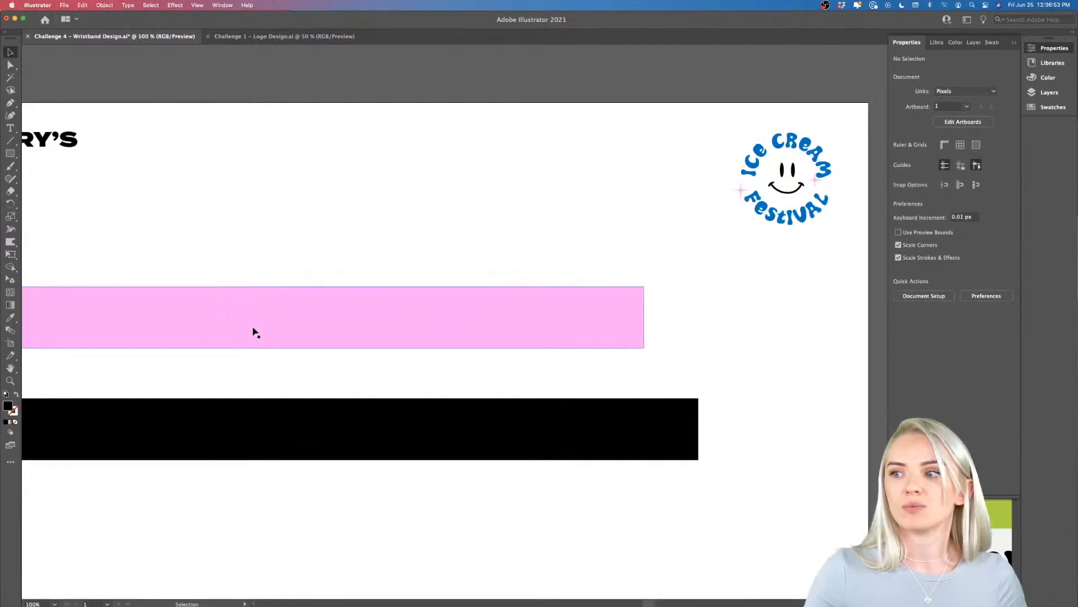
{"action": "scroll", "coordinate": [253, 331], "scroll_direction": "down", "scroll_amount": 2}
{"action": "scroll", "coordinate": [253, 331], "scroll_direction": "right", "scroll_amount": 1}
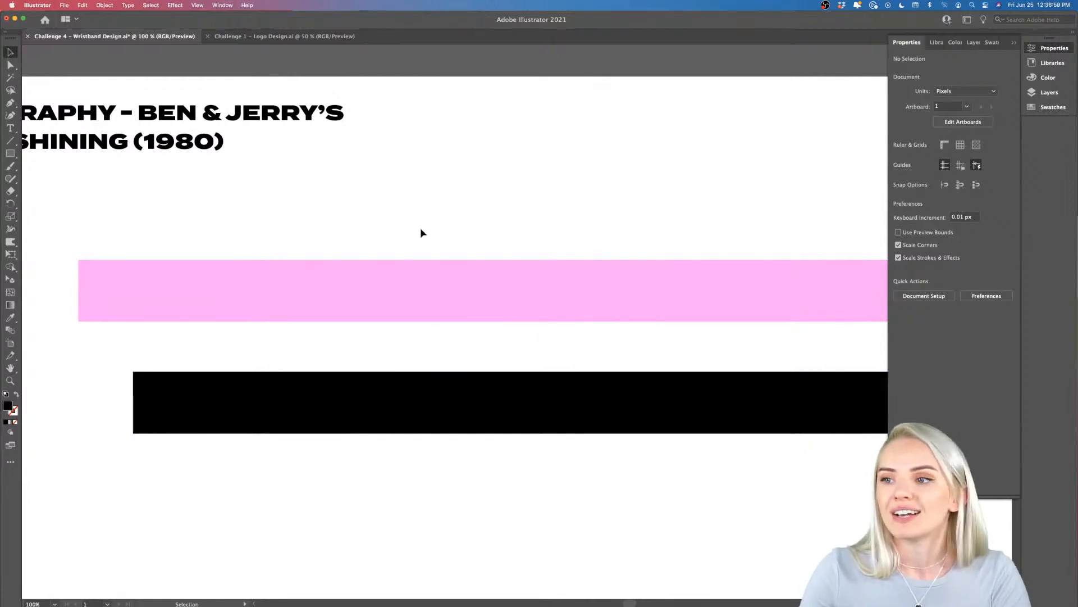
{"action": "left_click_drag", "start_coordinate": [420, 227], "coordinate": [358, 449]}
{"action": "left_click", "coordinate": [359, 292]}
{"action": "scroll", "coordinate": [359, 291], "scroll_direction": "right", "scroll_amount": 3}
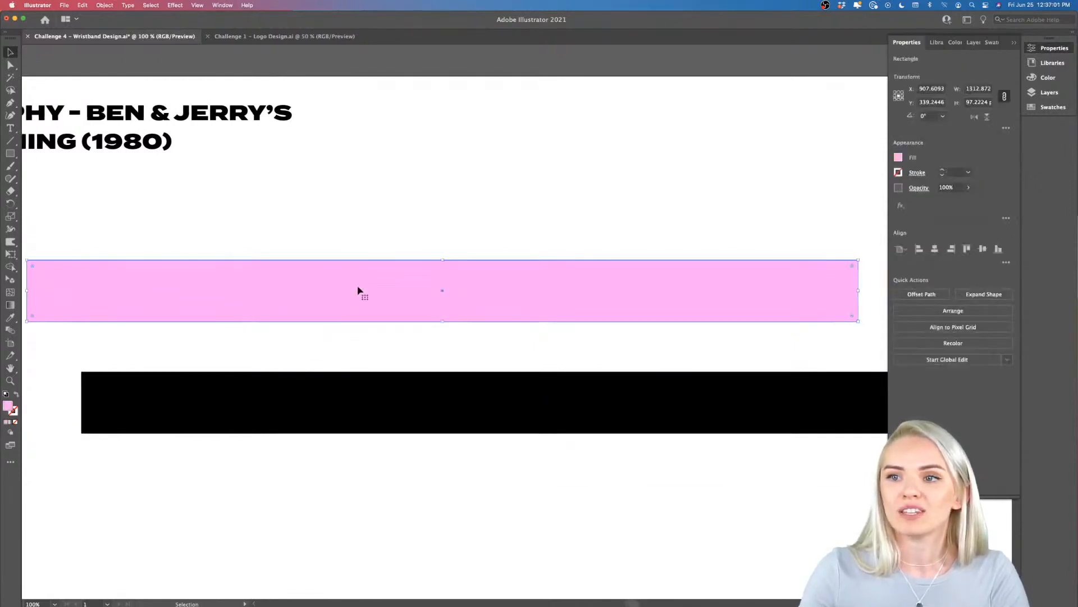
{"action": "left_click", "coordinate": [177, 6]}
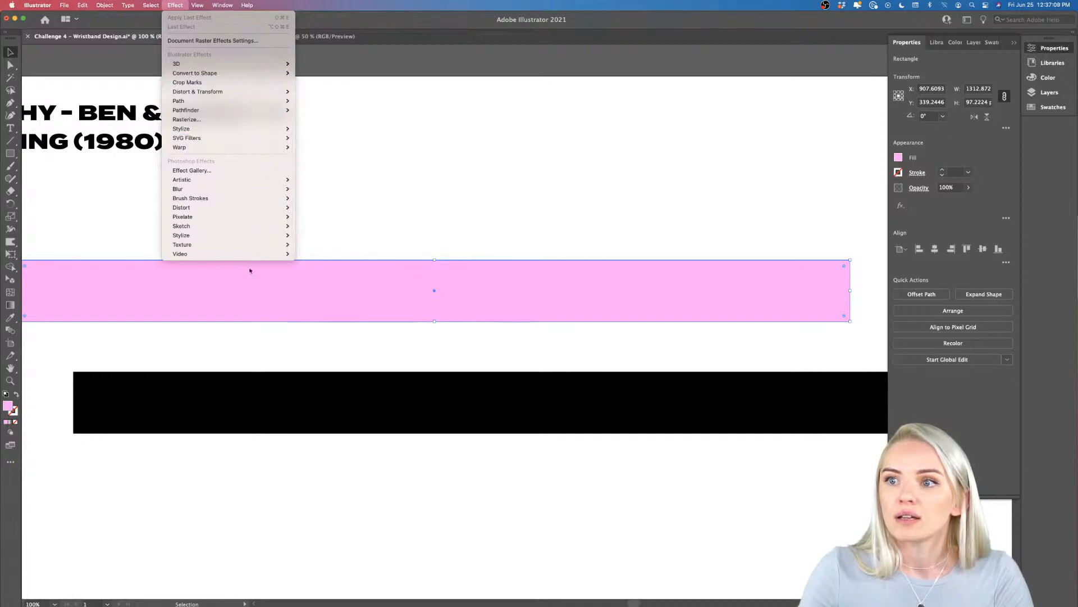
{"action": "mouse_move", "coordinate": [248, 236]}
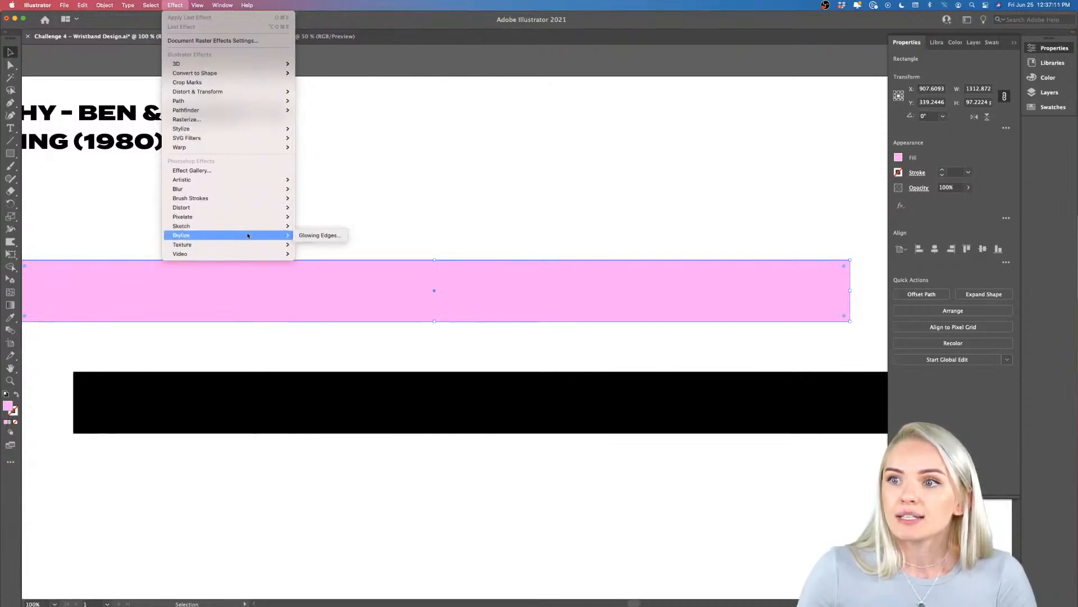
{"action": "mouse_move", "coordinate": [252, 211]}
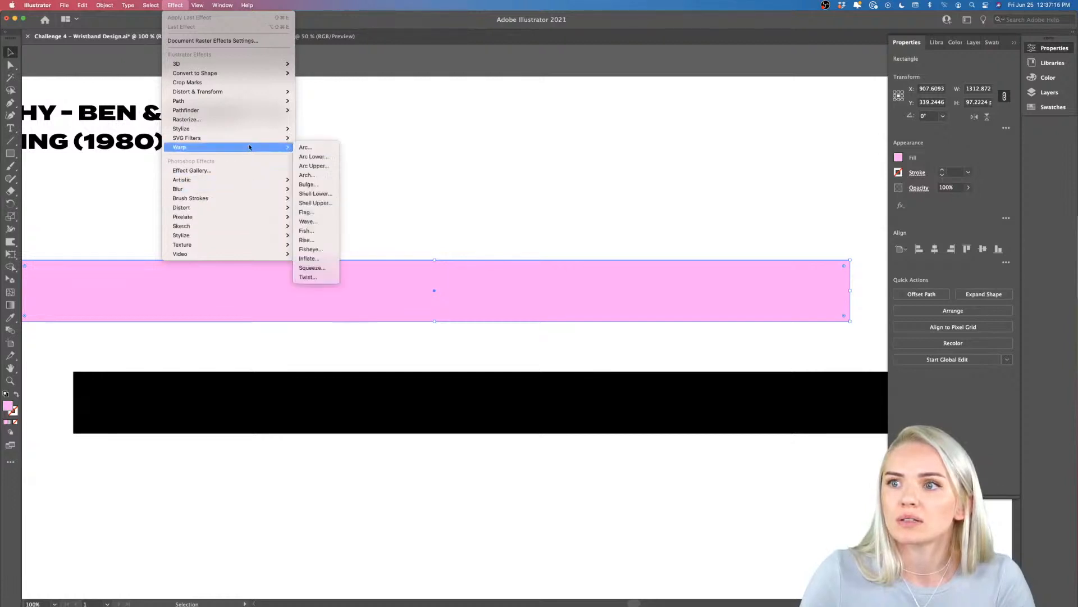
{"action": "mouse_move", "coordinate": [250, 135]}
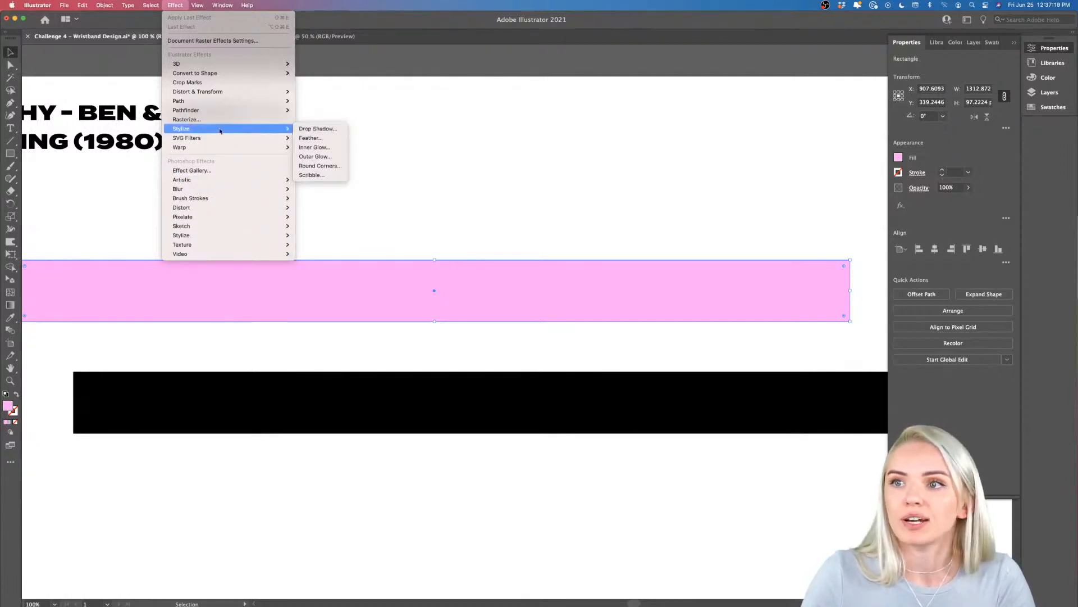
{"action": "mouse_move", "coordinate": [192, 67]}
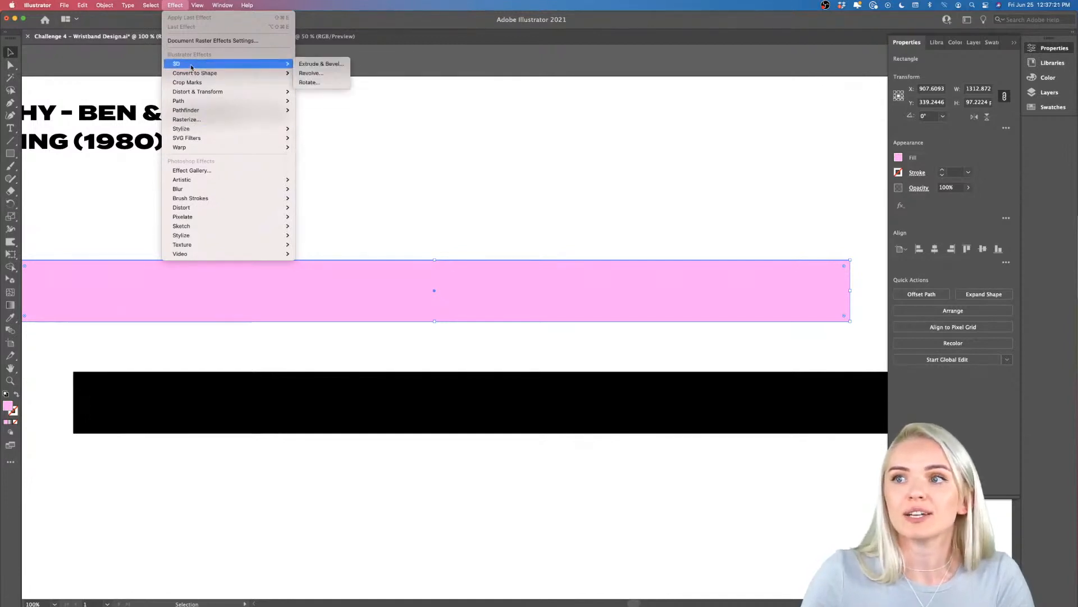
{"action": "mouse_move", "coordinate": [211, 93]}
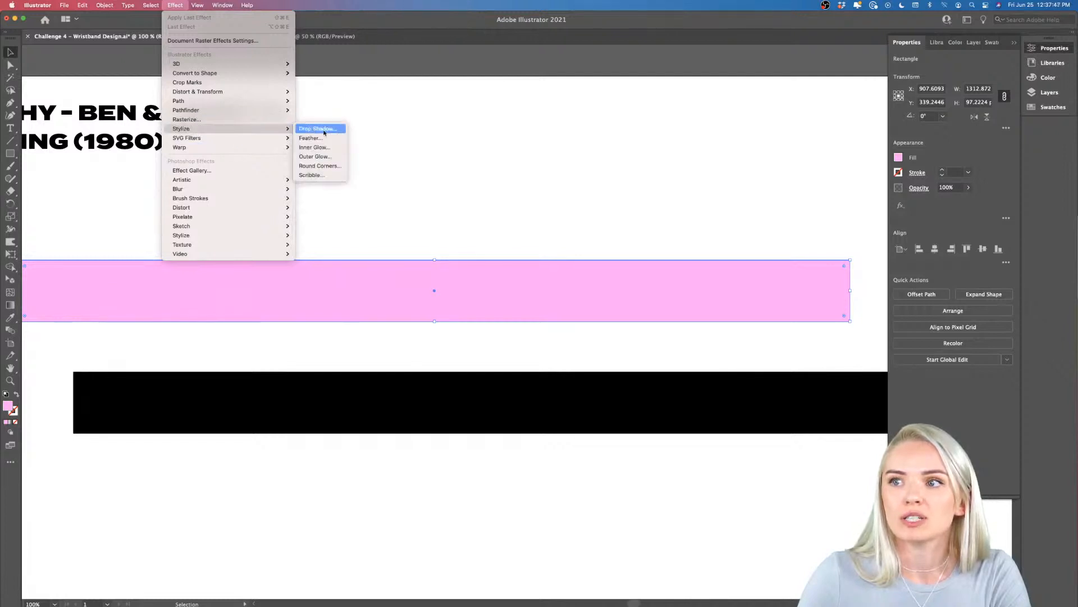
{"action": "left_click", "coordinate": [324, 133]}
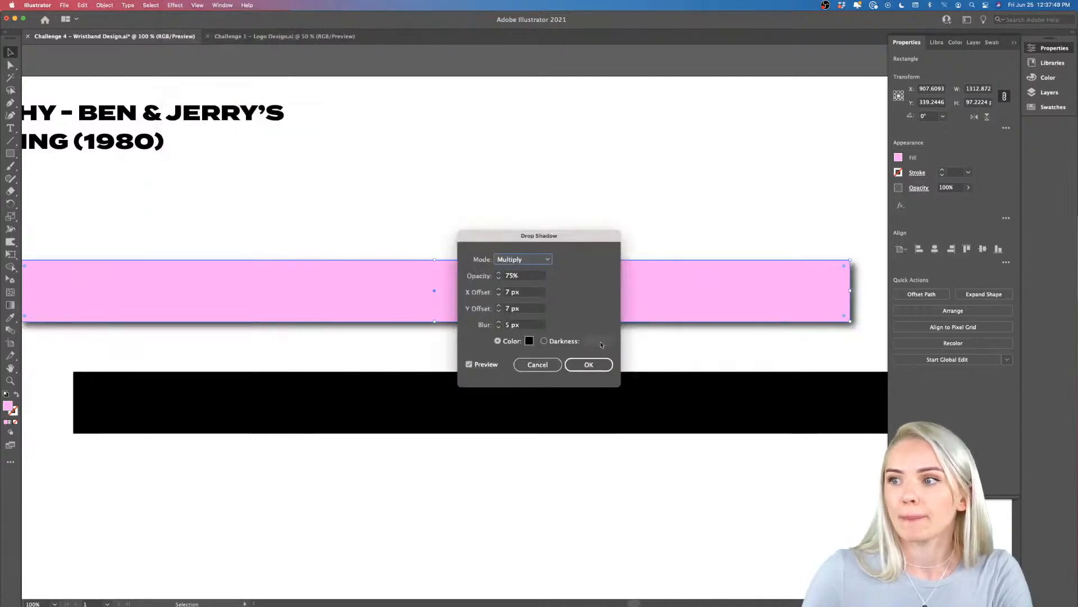
{"action": "left_click_drag", "start_coordinate": [594, 235], "coordinate": [660, 407]}
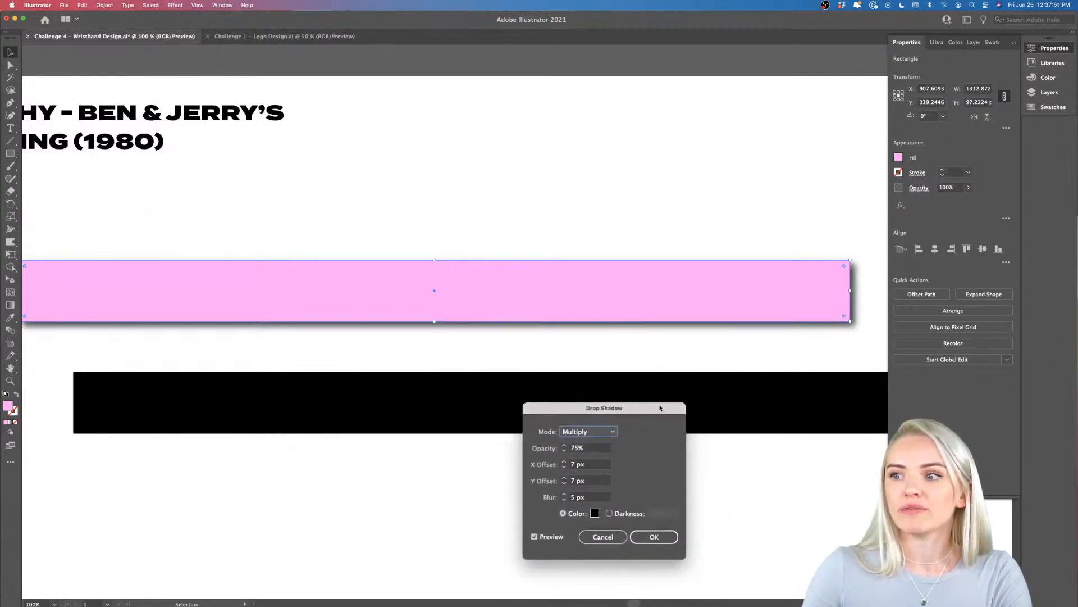
{"action": "left_click_drag", "start_coordinate": [574, 407], "coordinate": [541, 84]}
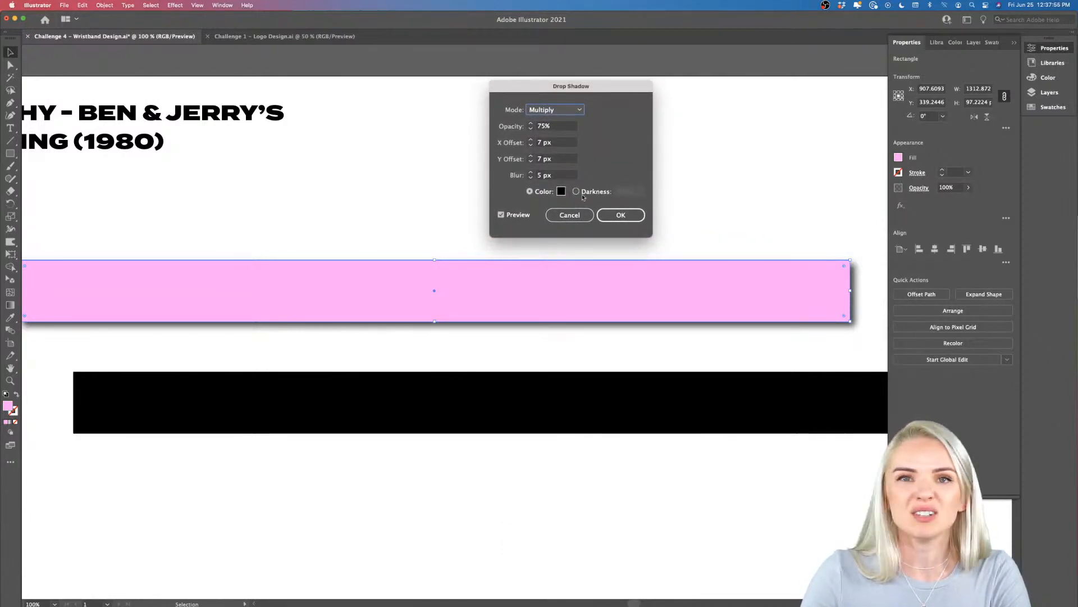
Set the opacity of the pink rectangle's drop shadow to 25%.
{"action": "left_click", "coordinate": [544, 127]}
{"action": "type", "text": "2"}
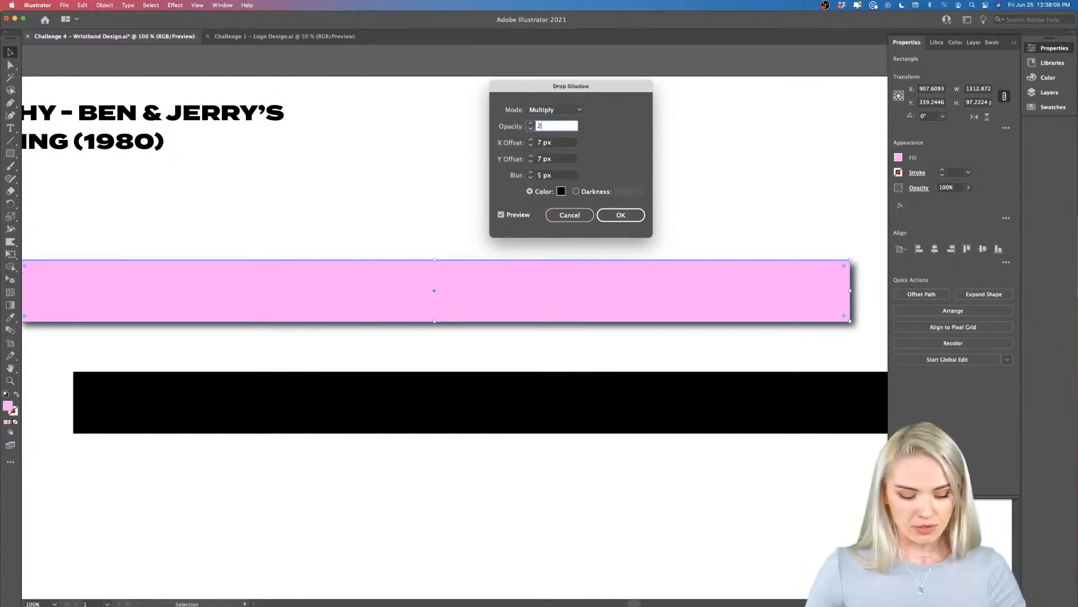
{"action": "type", "text": "5"}
{"action": "key", "text": "Tab"}
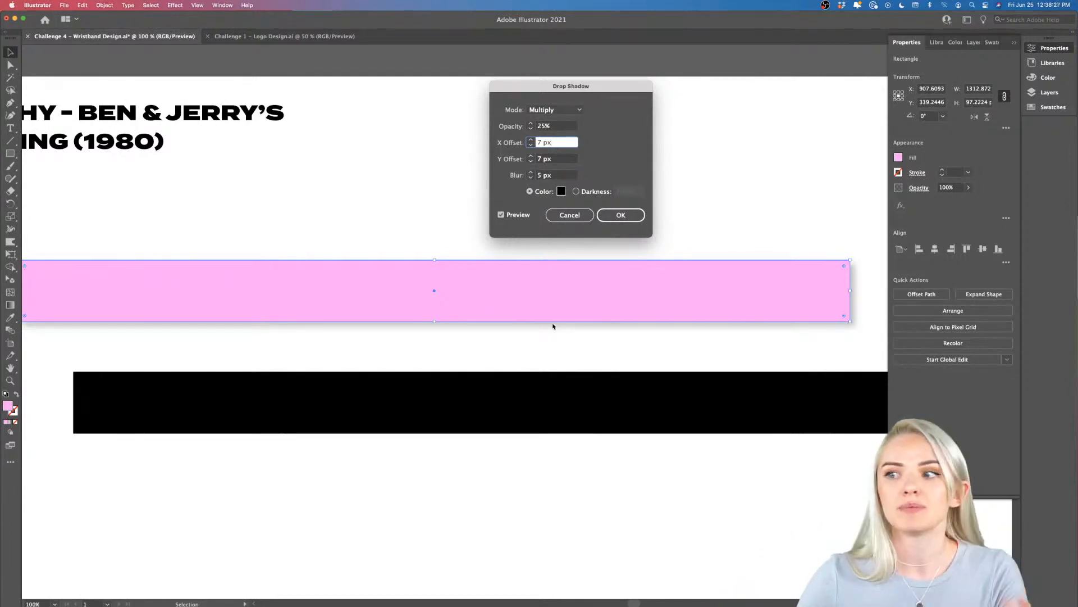
Set the drop shadow's Y offset to 50 px and its blur to 50 px, and apply the effect.
{"action": "left_click", "coordinate": [552, 159]}
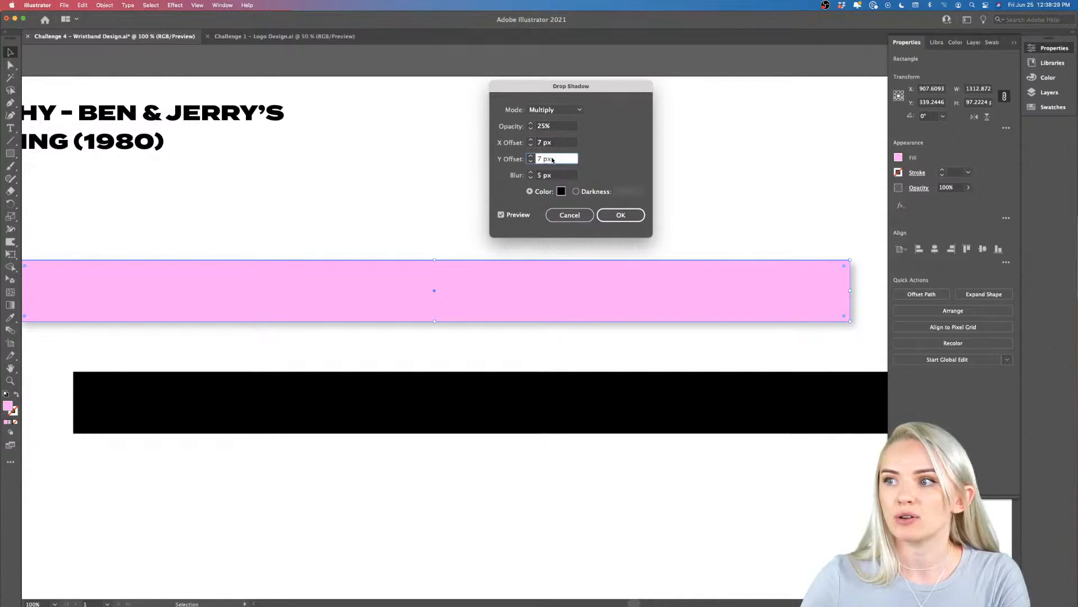
{"action": "left_click_drag", "start_coordinate": [552, 160], "coordinate": [538, 160]}
{"action": "type", "text": "50"}
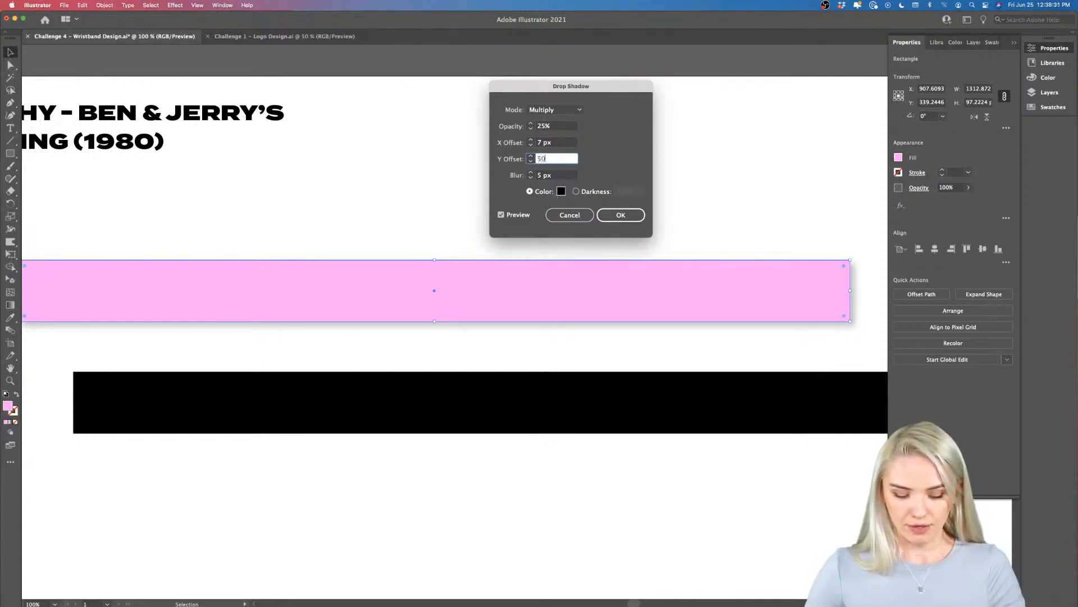
{"action": "key", "text": "Tab"}
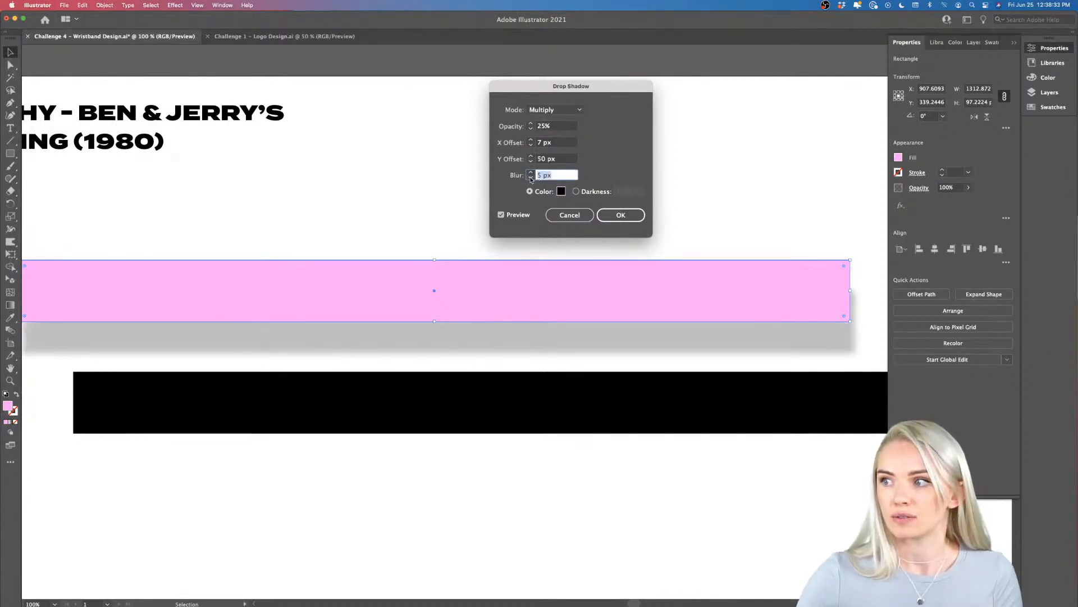
{"action": "type", "text": "50"}
{"action": "key", "text": "Return"}
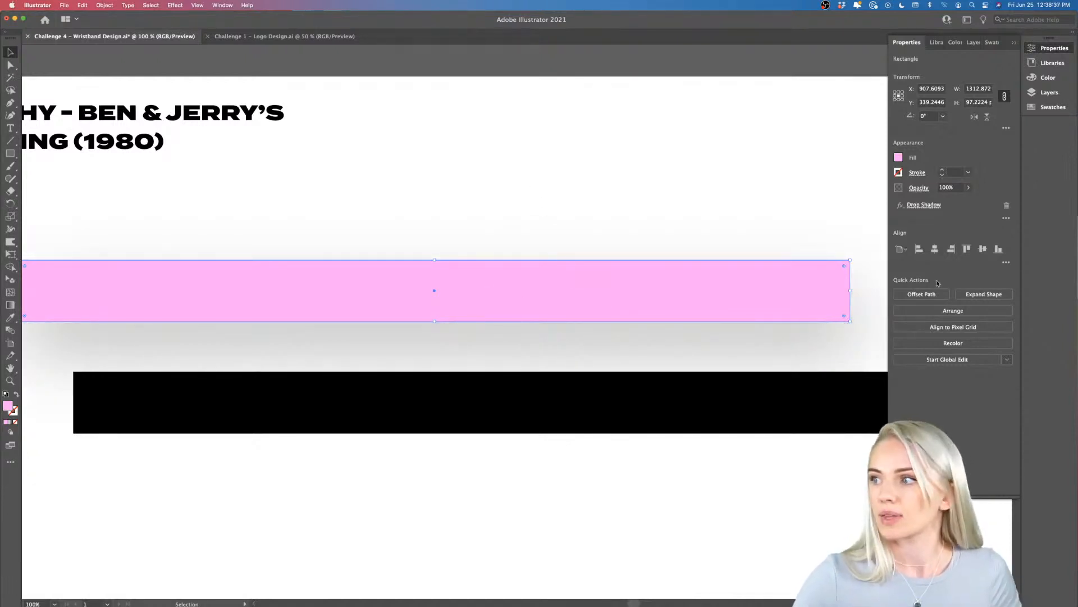
Reopen the pink rectangle's drop shadow settings and set the blur to 5 px.
{"action": "left_click", "coordinate": [936, 206]}
{"action": "left_click_drag", "start_coordinate": [561, 175], "coordinate": [531, 176]}
{"action": "type", "text": "5"}
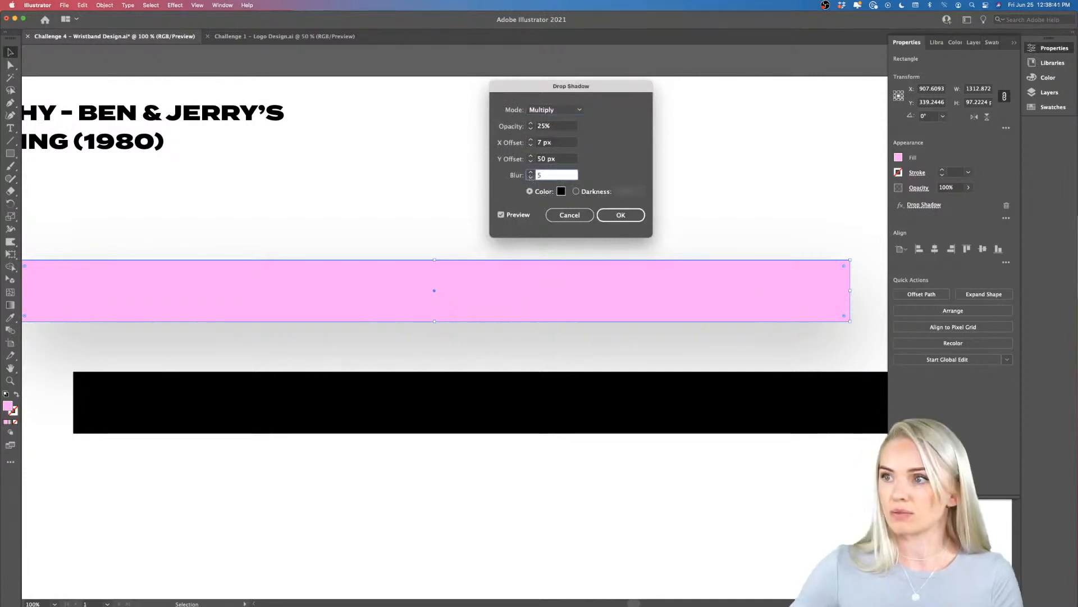
{"action": "left_click", "coordinate": [559, 161]}
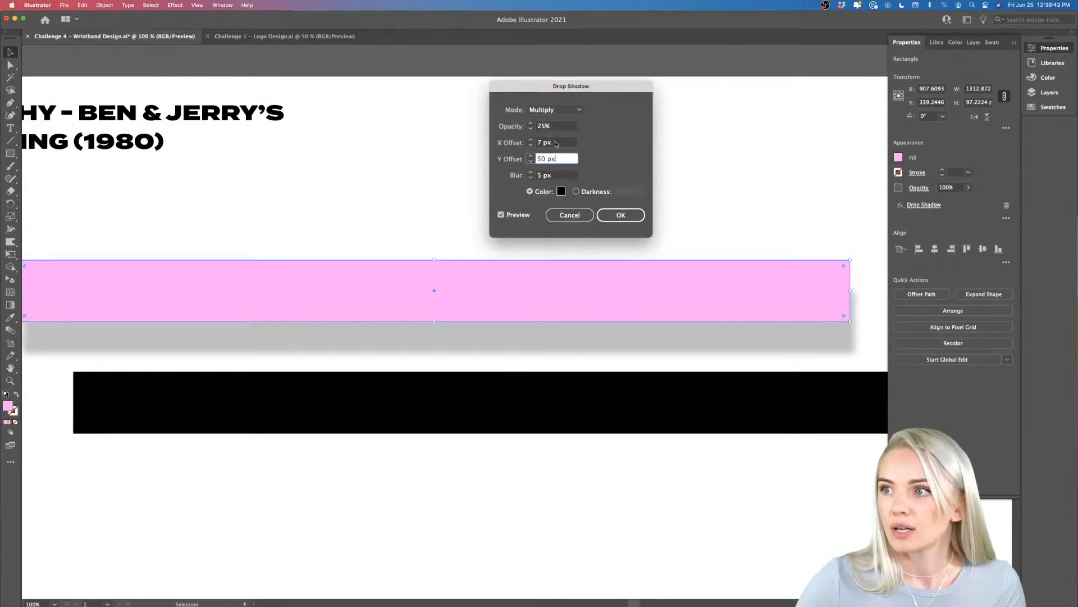
{"action": "left_click_drag", "start_coordinate": [555, 144], "coordinate": [548, 143]}
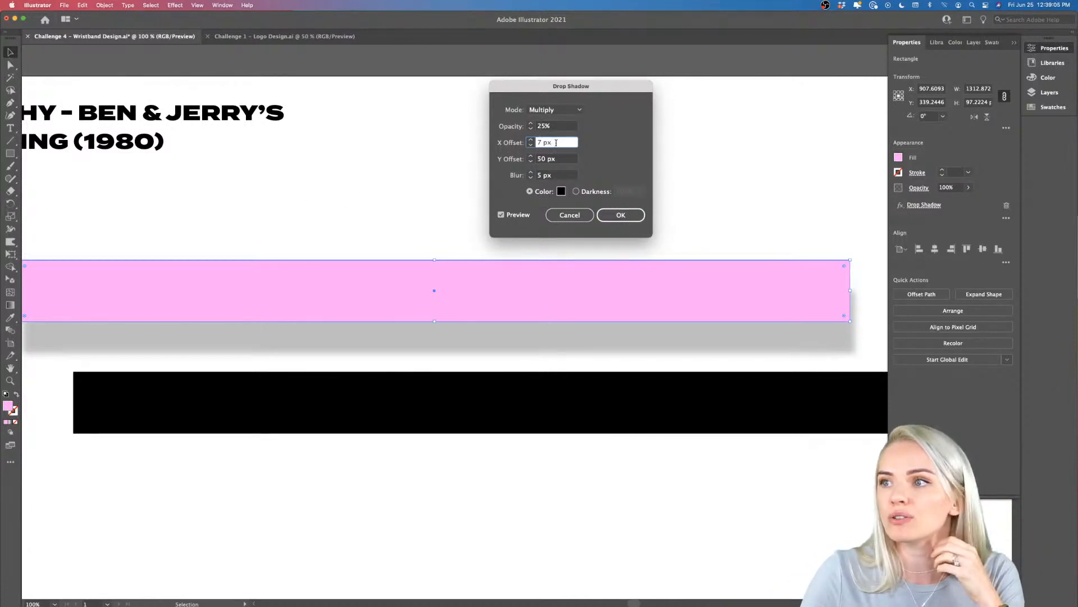
Set the drop shadow's Y offset to 4 px and its X offset to 3 px.
{"action": "left_click_drag", "start_coordinate": [555, 143], "coordinate": [536, 160]}
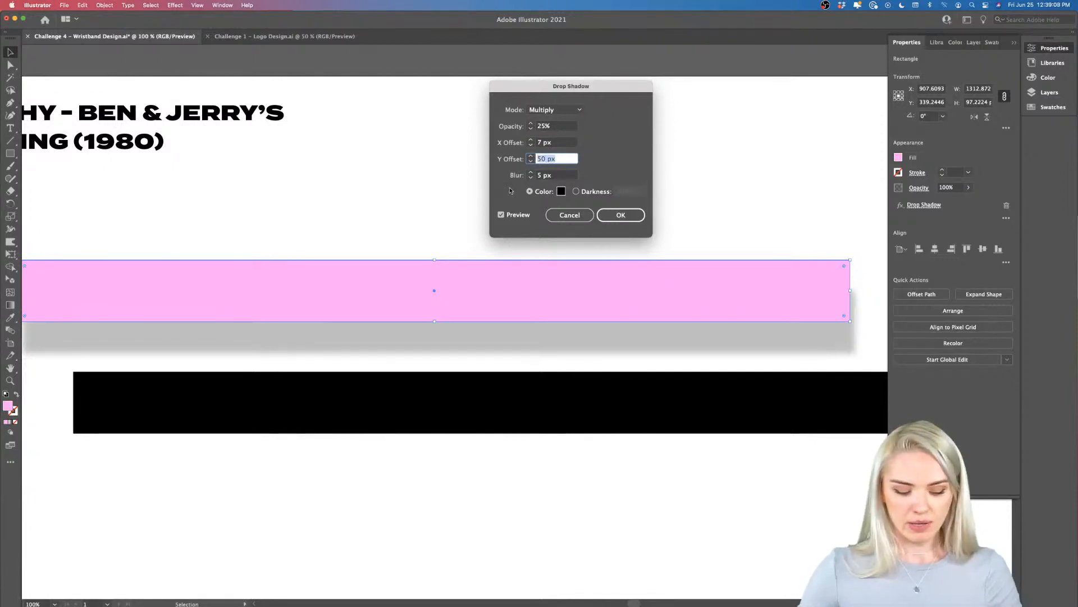
{"action": "type", "text": "4"}
{"action": "left_click", "coordinate": [566, 144]}
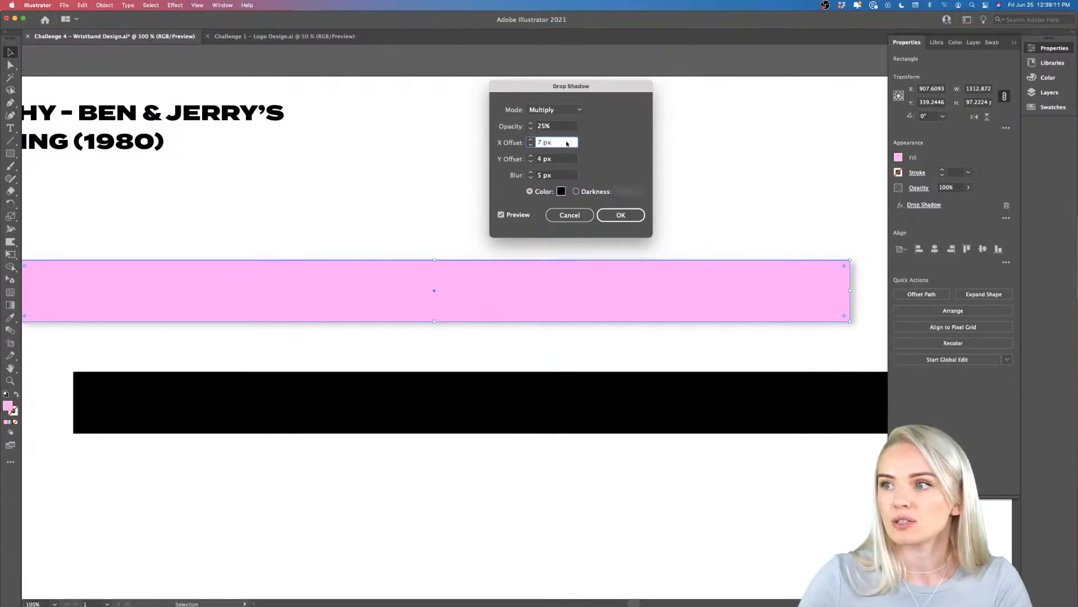
{"action": "left_click_drag", "start_coordinate": [559, 143], "coordinate": [530, 141]}
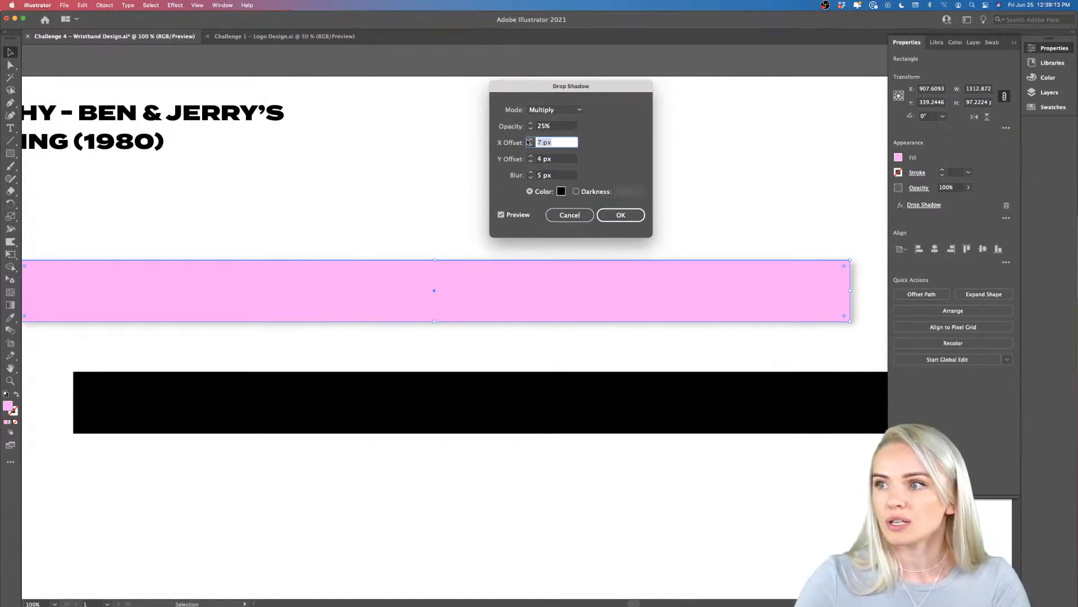
{"action": "type", "text": "3"}
Set the drop shadow's Y offset to 2 px and X offset to 1 px, apply it, and deselect the pink rectangle.
{"action": "left_click", "coordinate": [568, 160]}
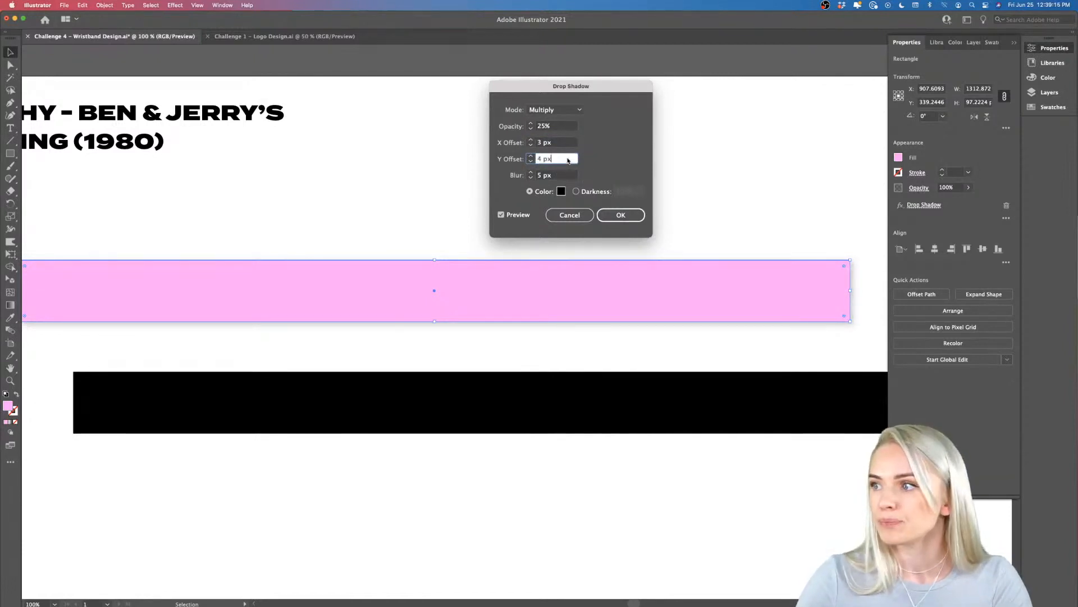
{"action": "left_click_drag", "start_coordinate": [567, 158], "coordinate": [518, 158]}
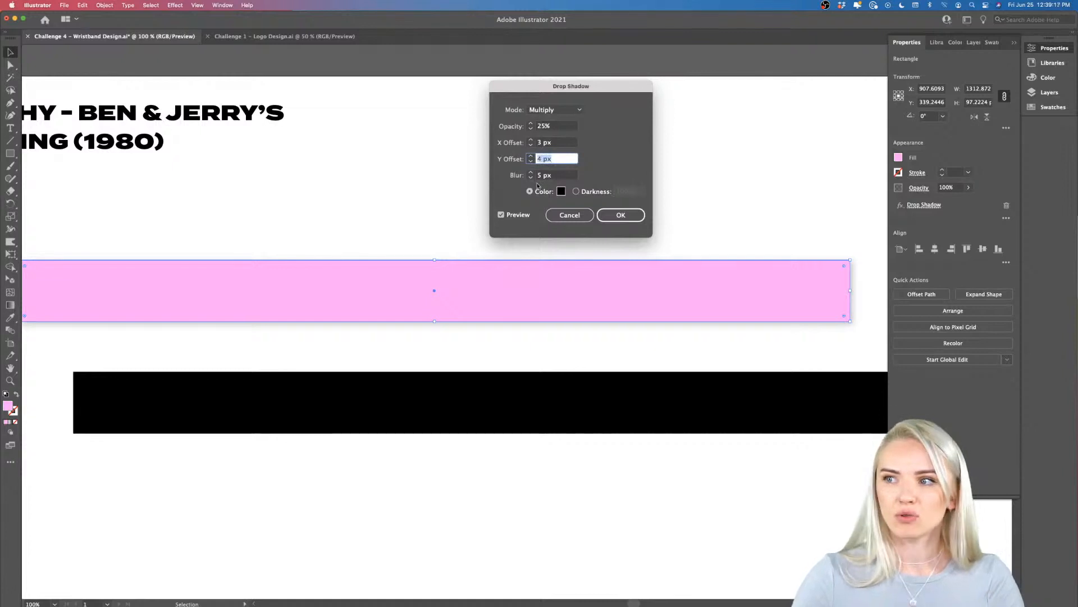
{"action": "type", "text": "2"}
{"action": "key", "text": "shift+Tab"}
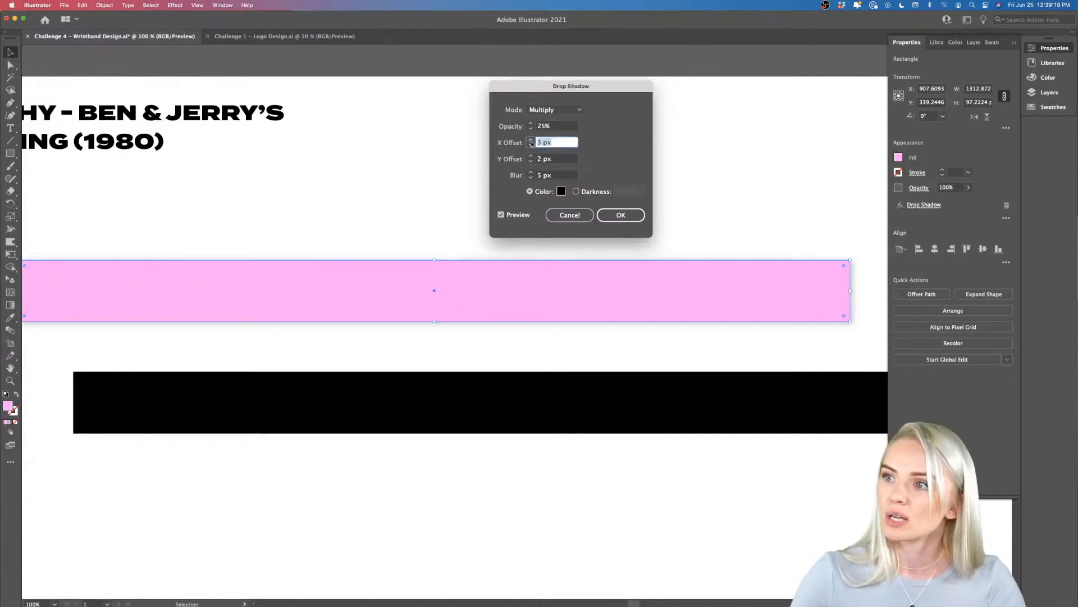
{"action": "type", "text": "1"}
{"action": "key", "text": "Tab"}
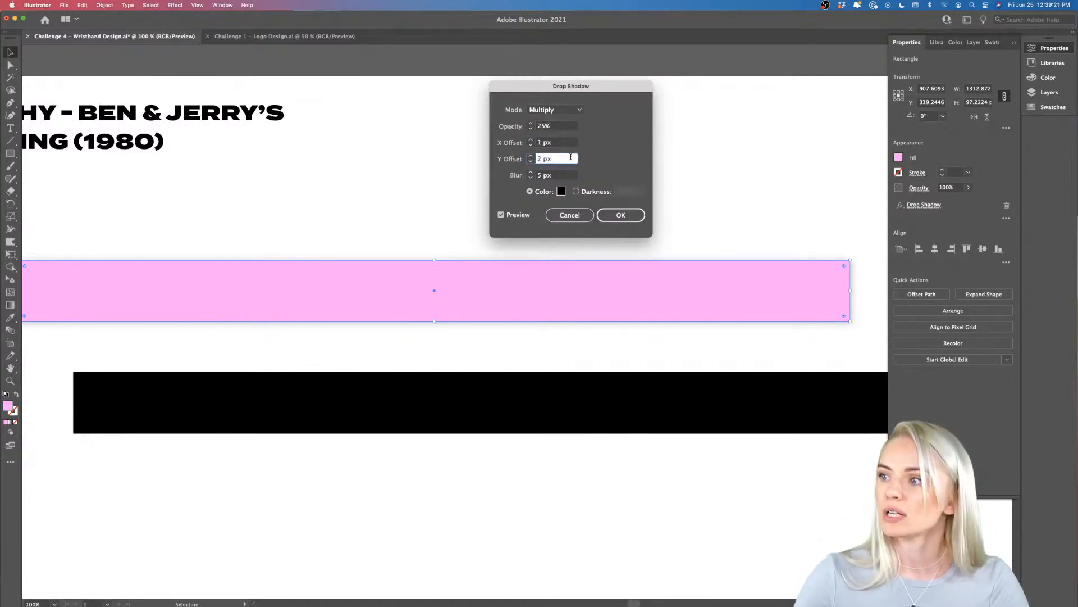
{"action": "left_click", "coordinate": [621, 215]}
{"action": "left_click", "coordinate": [722, 241]}
Move the black wristband rectangle slightly left and closer to the pink one, to about X 963 px, Y 491 px.
{"action": "scroll", "coordinate": [724, 242], "scroll_direction": "down", "scroll_amount": 2}
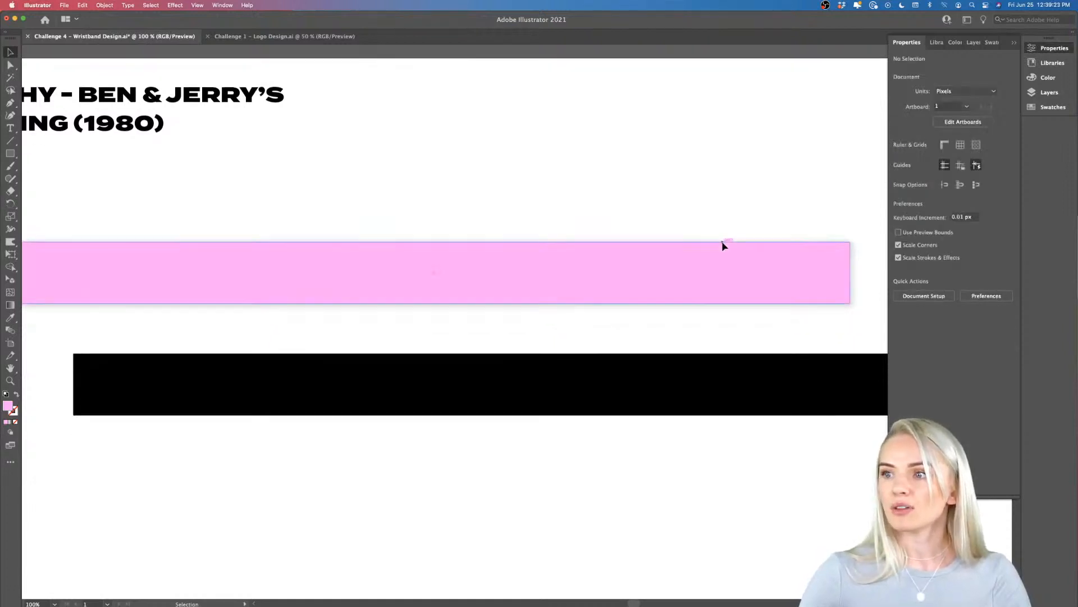
{"action": "scroll", "coordinate": [723, 246], "scroll_direction": "left", "scroll_amount": 5}
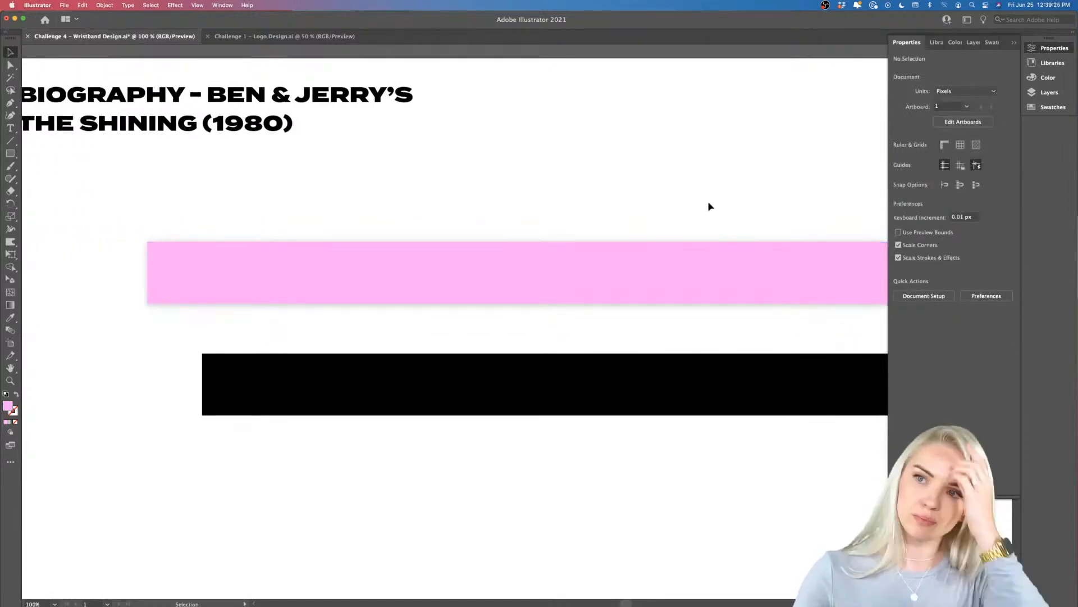
{"action": "scroll", "coordinate": [709, 206], "scroll_direction": "right", "scroll_amount": 5}
{"action": "scroll", "coordinate": [709, 206], "scroll_direction": "down", "scroll_amount": 2}
{"action": "scroll", "coordinate": [709, 206], "scroll_direction": "left", "scroll_amount": 2}
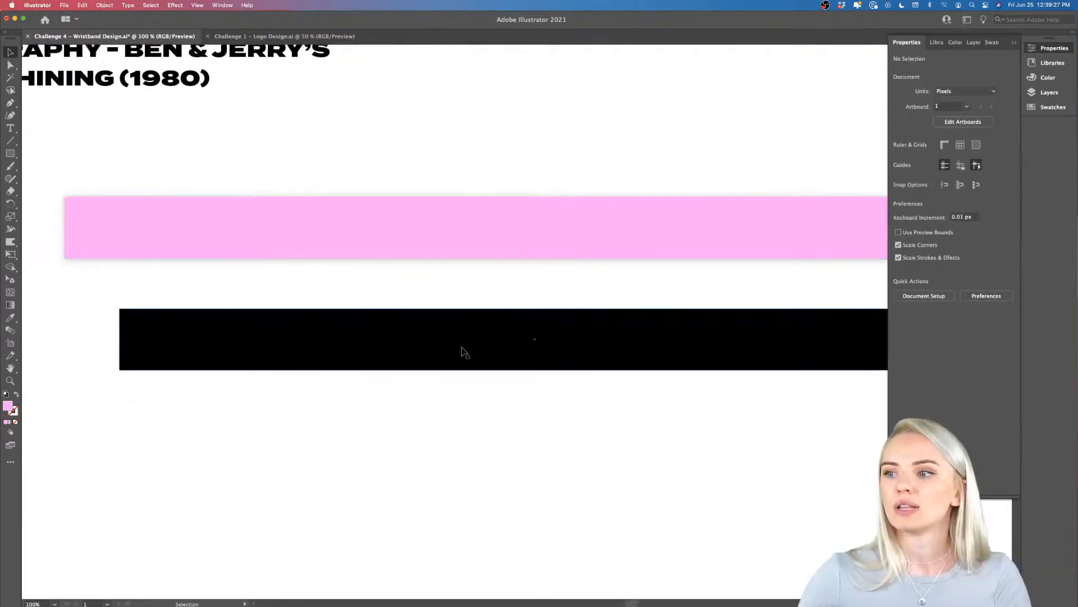
{"action": "left_click_drag", "start_coordinate": [466, 350], "coordinate": [444, 348]}
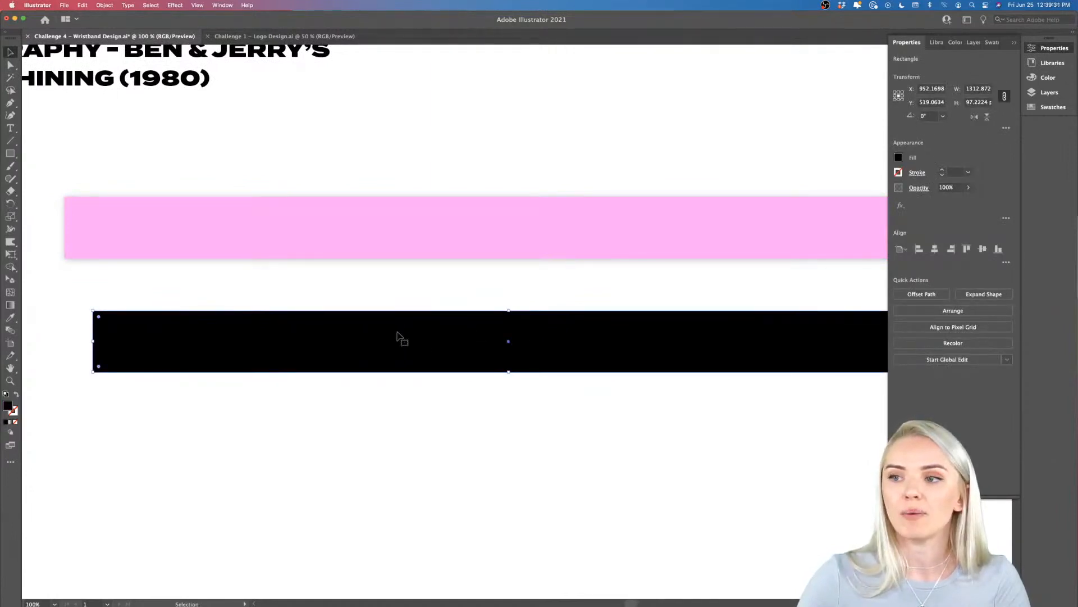
{"action": "left_click_drag", "start_coordinate": [397, 339], "coordinate": [404, 323]}
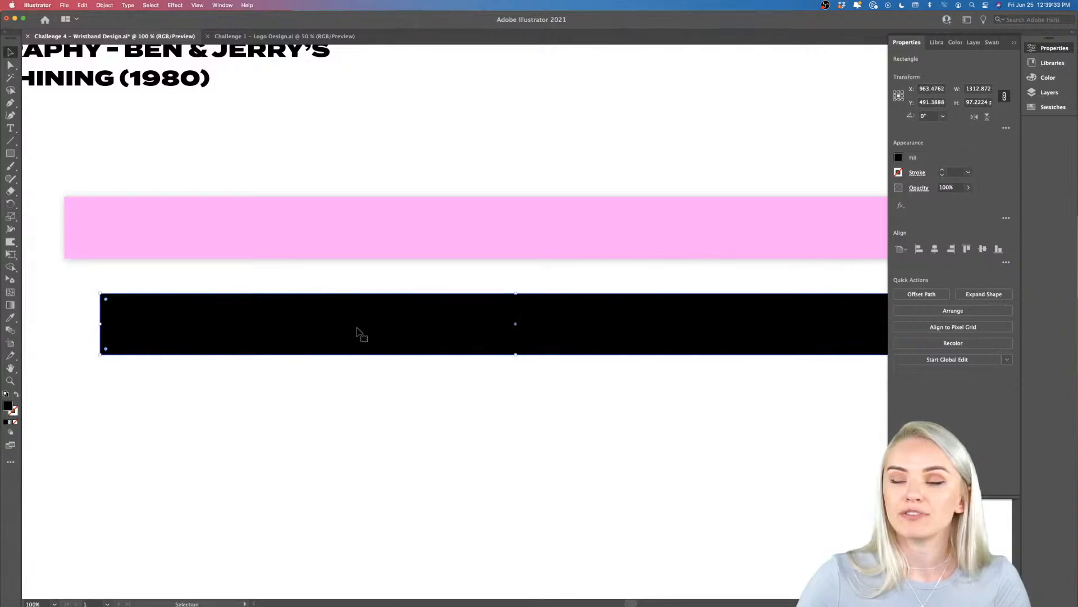
Apply a Multiply drop shadow to the black rectangle with 25% opacity, 1 px X offset, 2 px Y offset and 5 px blur, and deselect it.
{"action": "left_click", "coordinate": [176, 5]}
{"action": "mouse_move", "coordinate": [204, 130]}
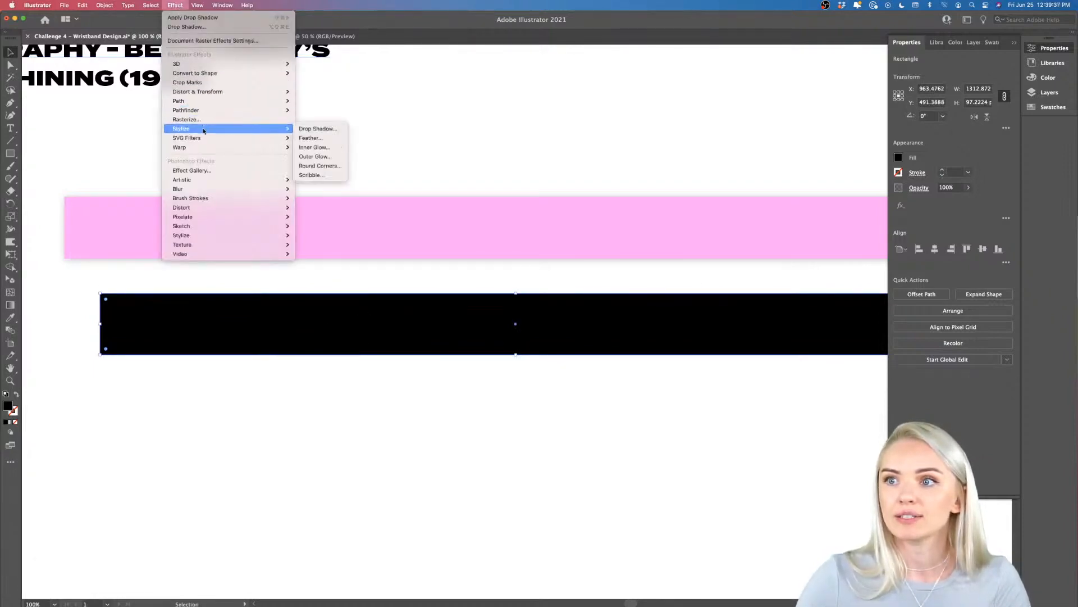
{"action": "left_click", "coordinate": [306, 128]}
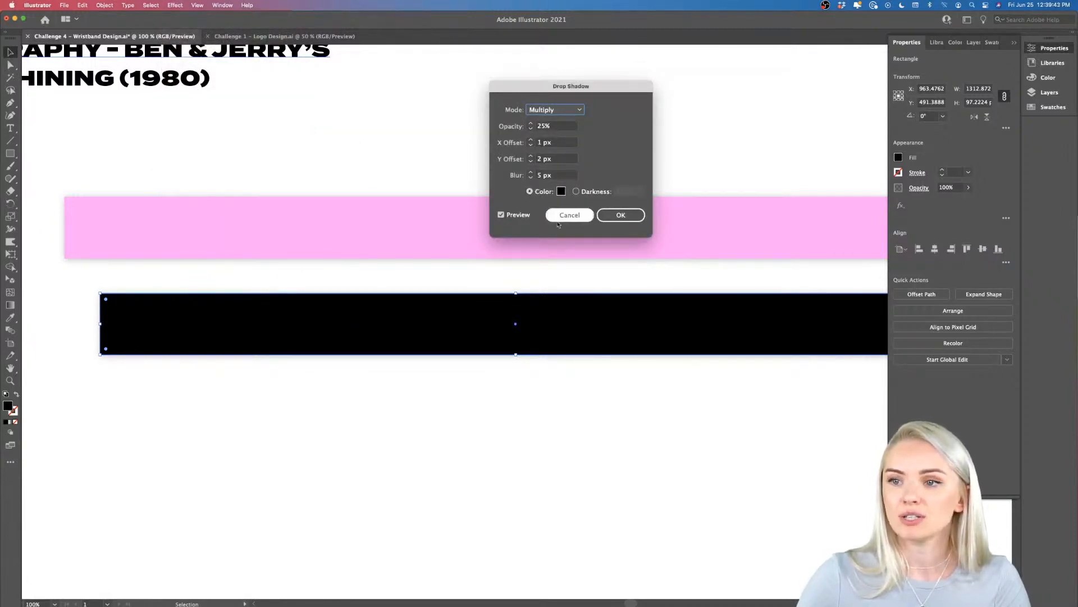
{"action": "left_click", "coordinate": [610, 219]}
{"action": "left_click", "coordinate": [597, 409]}
Reopen the black rectangle's drop shadow settings and set the shadow opacity to 50%.
{"action": "scroll", "coordinate": [597, 410], "scroll_direction": "left", "scroll_amount": 2}
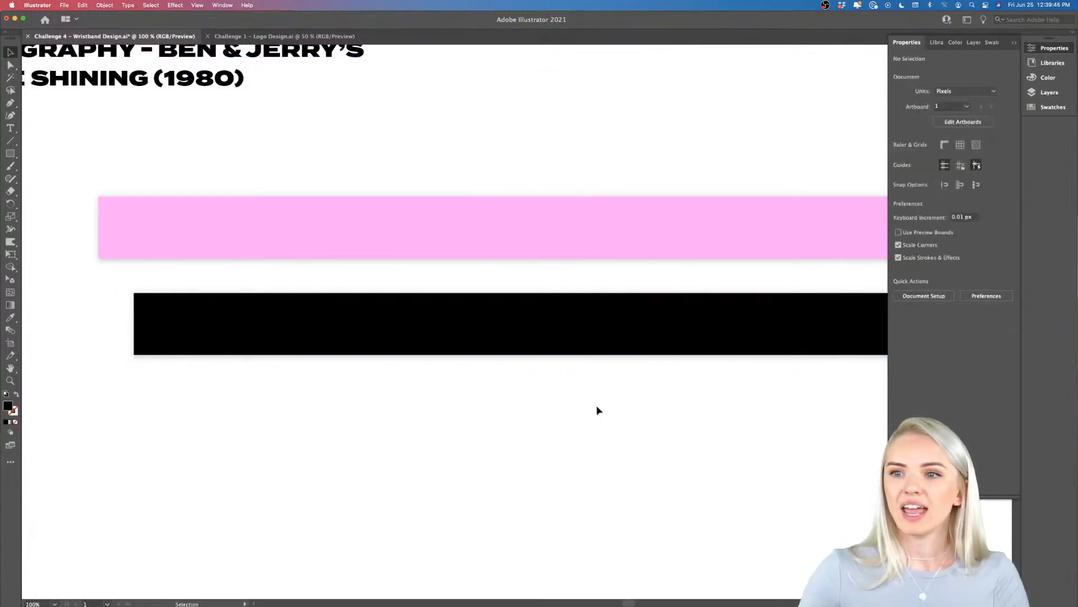
{"action": "scroll", "coordinate": [597, 410], "scroll_direction": "right", "scroll_amount": 2}
{"action": "scroll", "coordinate": [597, 409], "scroll_direction": "right", "scroll_amount": 6}
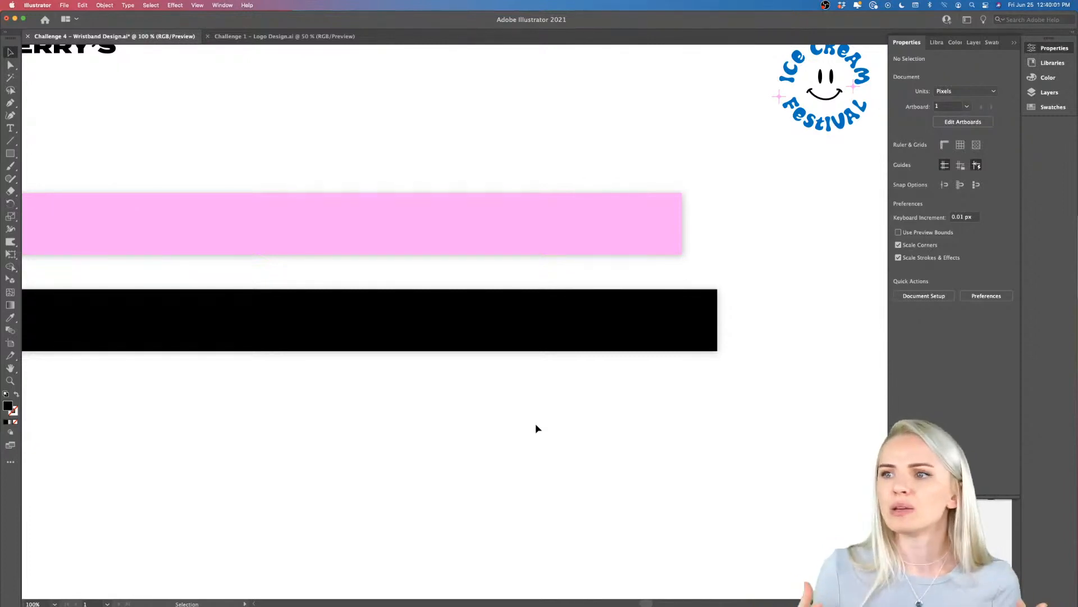
{"action": "left_click", "coordinate": [555, 342]}
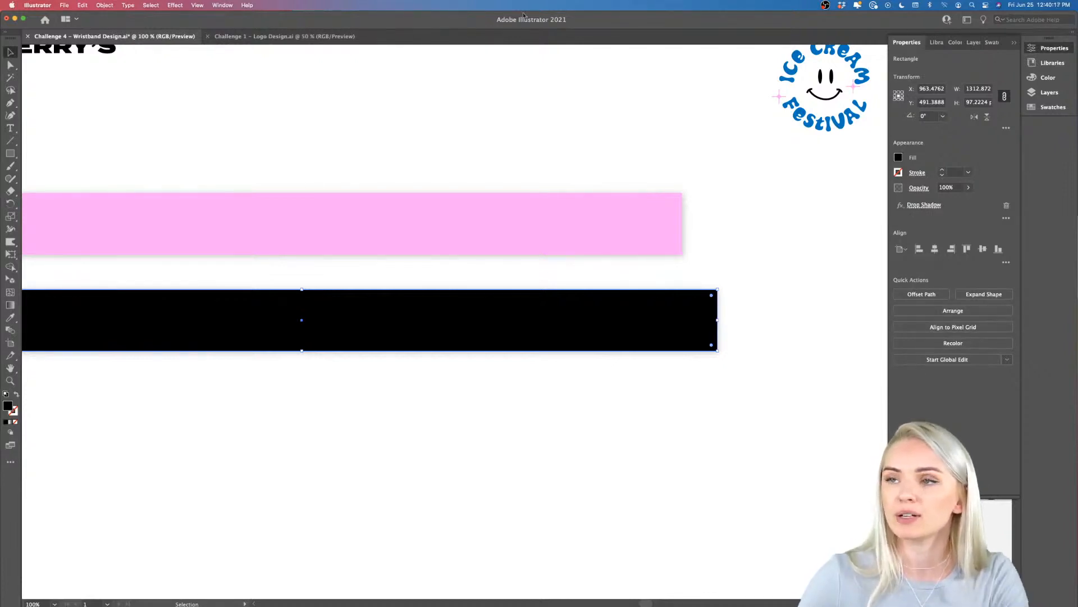
{"action": "left_click", "coordinate": [222, 6]}
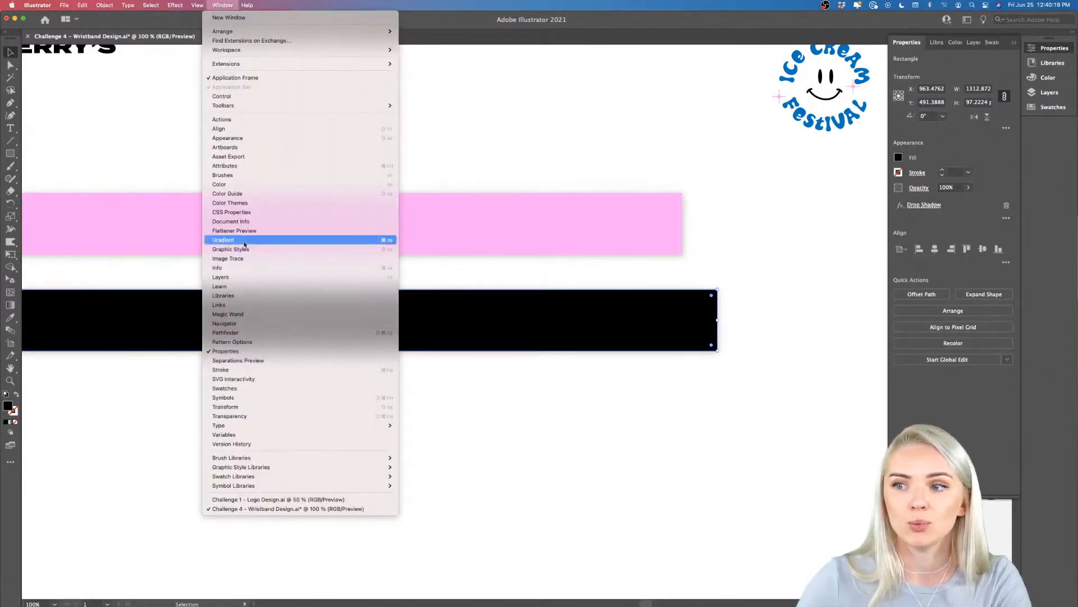
{"action": "left_click", "coordinate": [527, 421]}
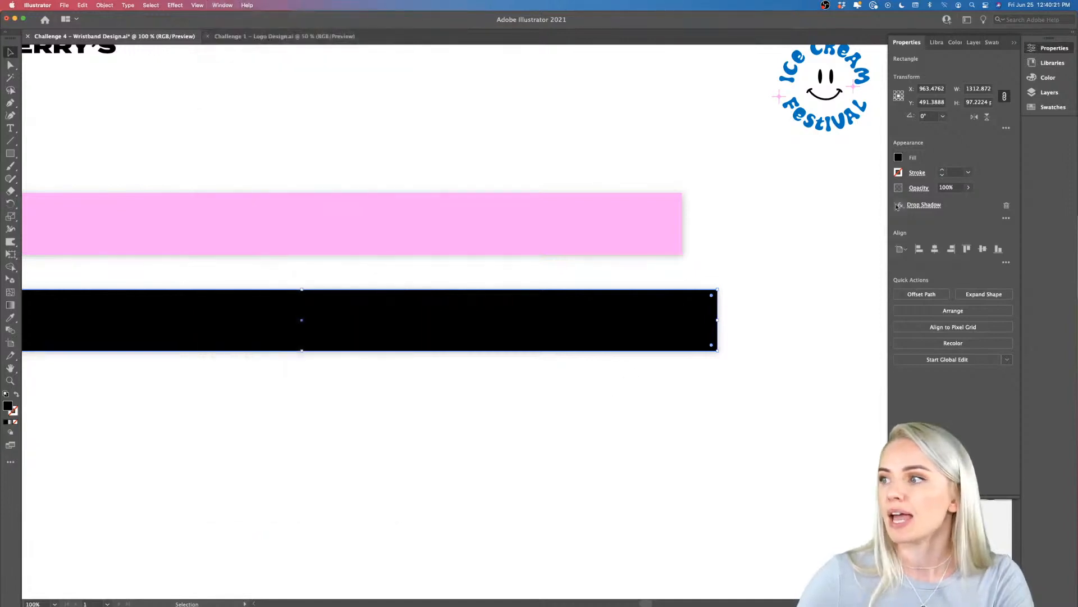
{"action": "left_click", "coordinate": [924, 205]}
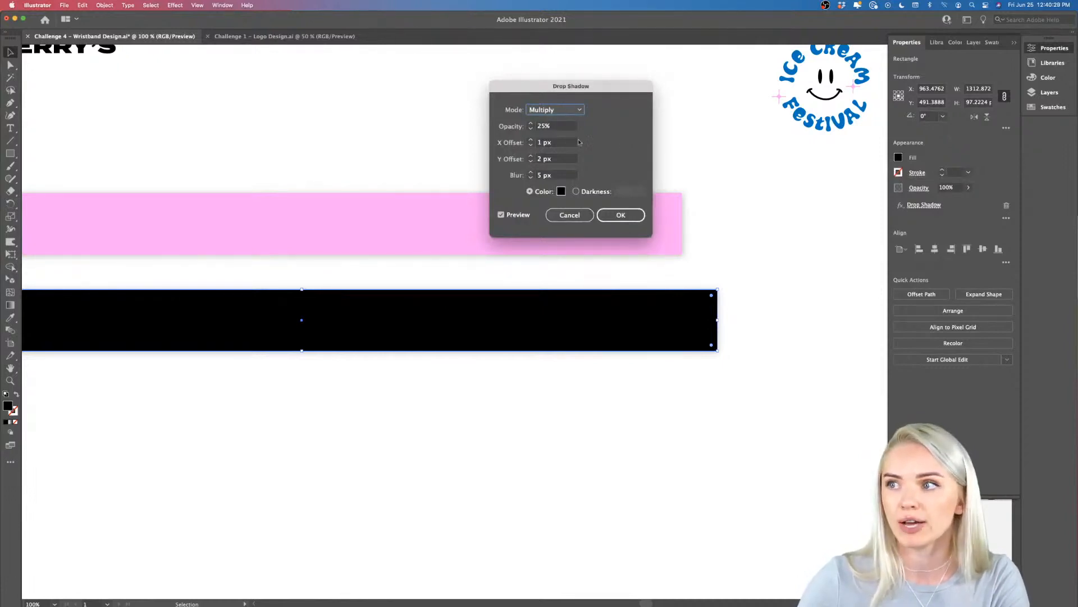
{"action": "left_click", "coordinate": [536, 127]}
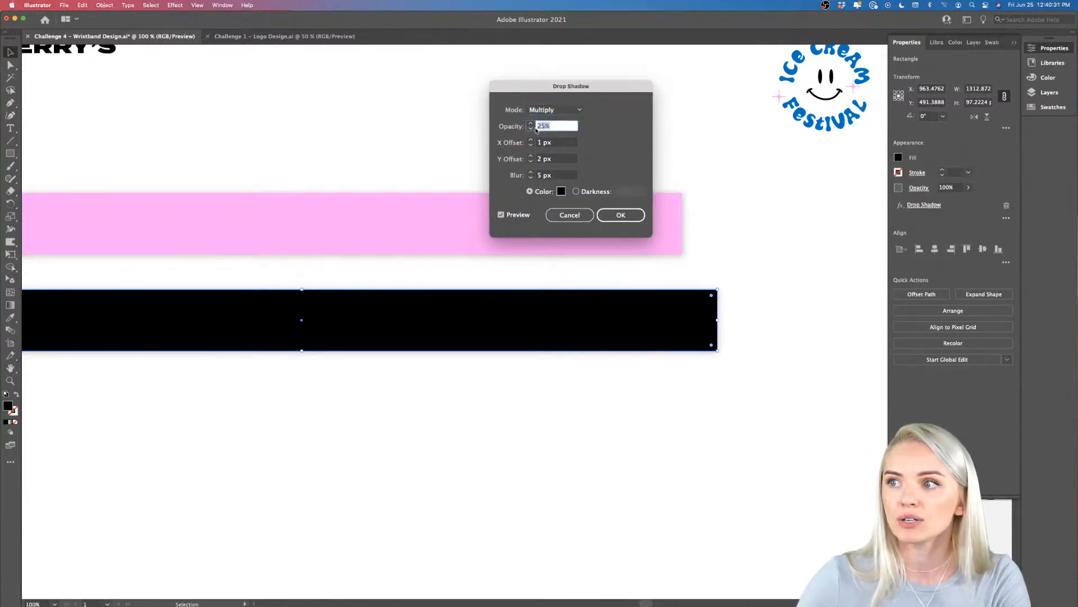
{"action": "type", "text": "5"}
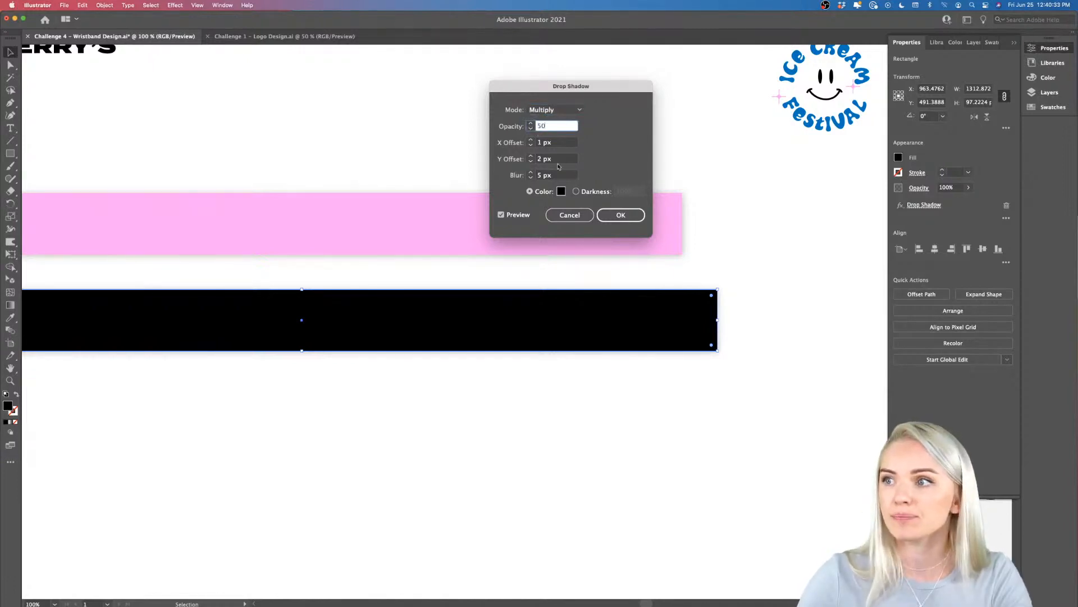
{"action": "type", "text": "0"}
{"action": "left_click", "coordinate": [561, 174]}
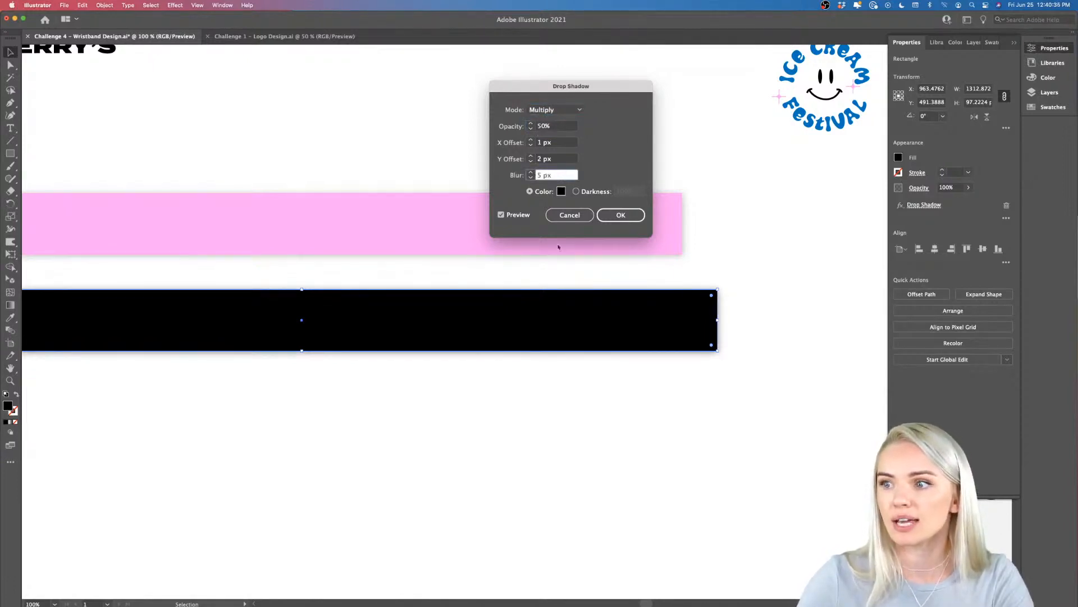
{"action": "left_click", "coordinate": [533, 144]}
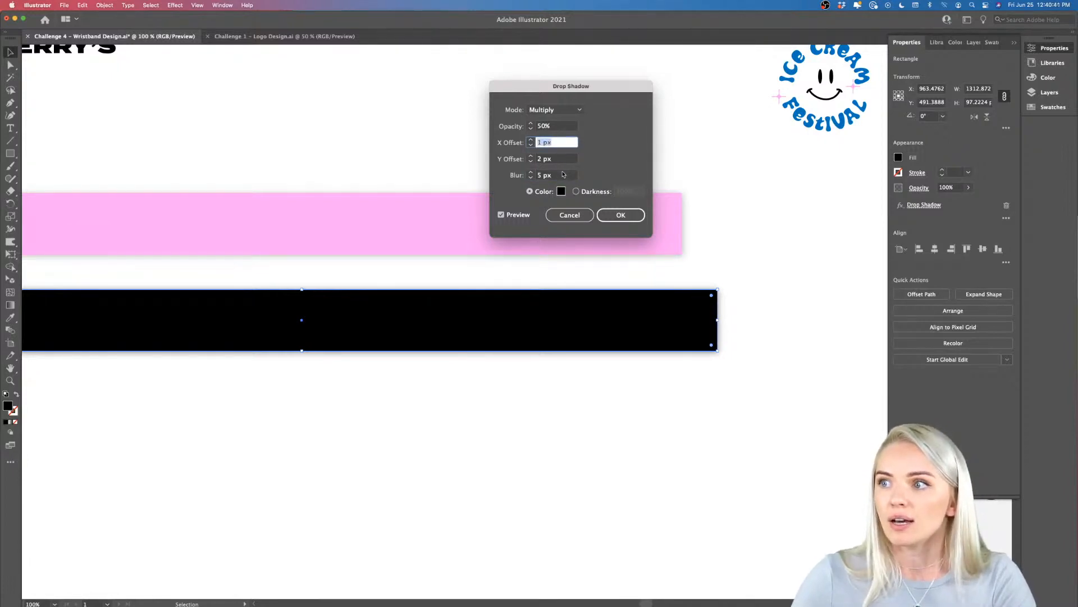
Set the black rectangle's drop shadow opacity to 60%, apply it, and deselect the rectangle.
{"action": "left_click", "coordinate": [561, 126]}
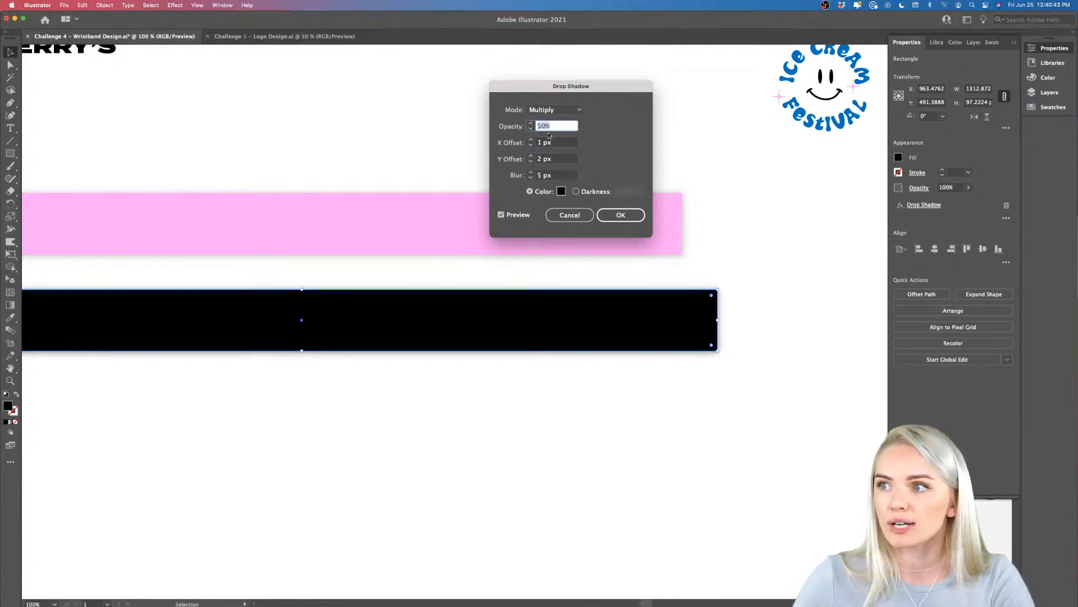
{"action": "type", "text": "6"}
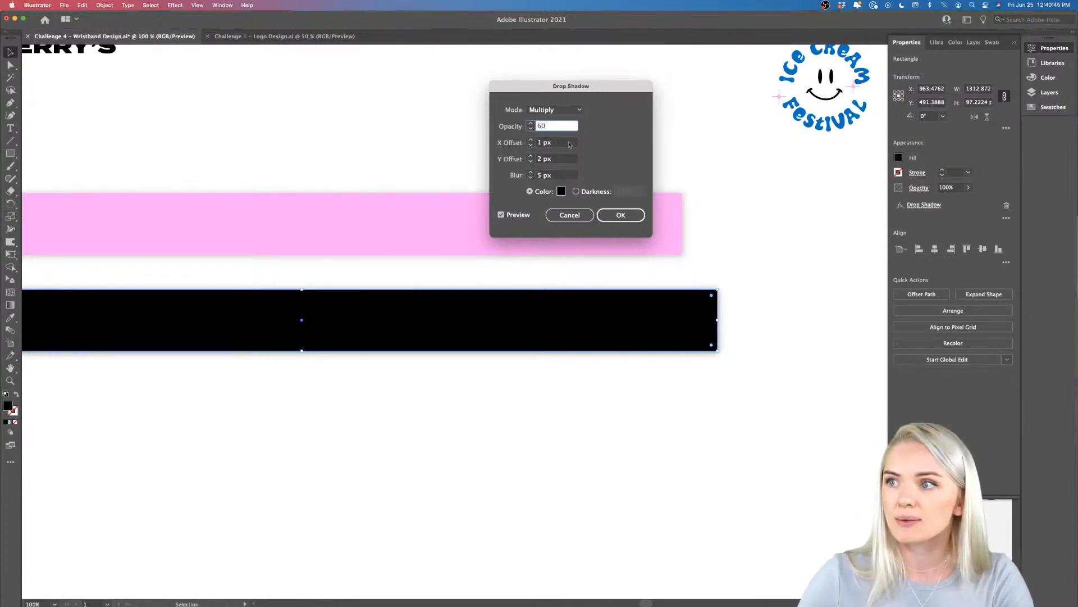
{"action": "type", "text": "0"}
{"action": "left_click", "coordinate": [621, 215]}
{"action": "left_click", "coordinate": [749, 350]}
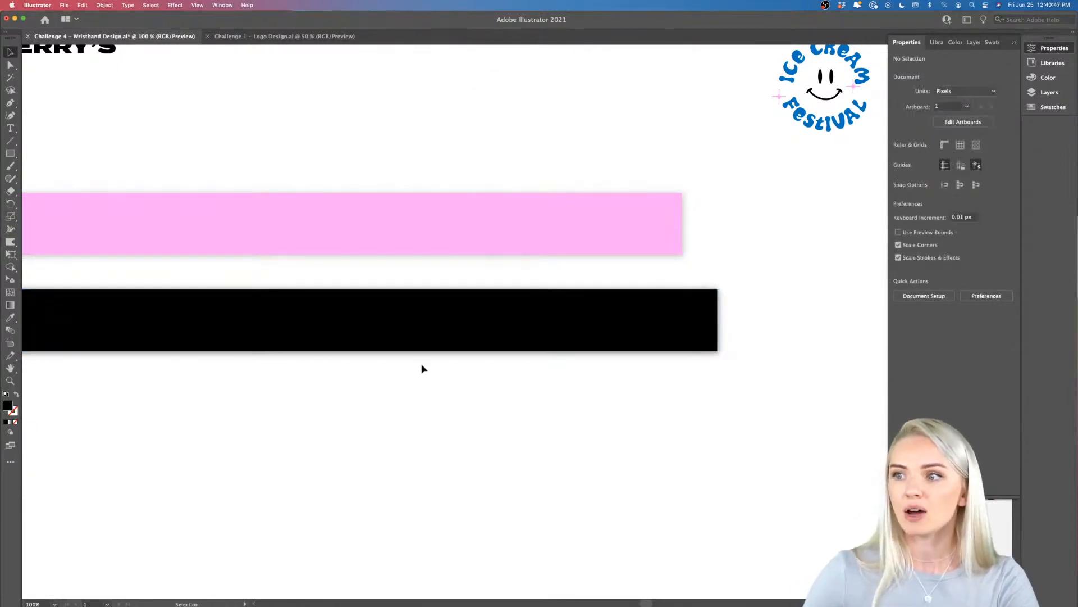
Reduce the black rectangle's drop shadow opacity to 50%, apply the change, and deselect it.
{"action": "scroll", "coordinate": [430, 416], "scroll_direction": "left", "scroll_amount": 5}
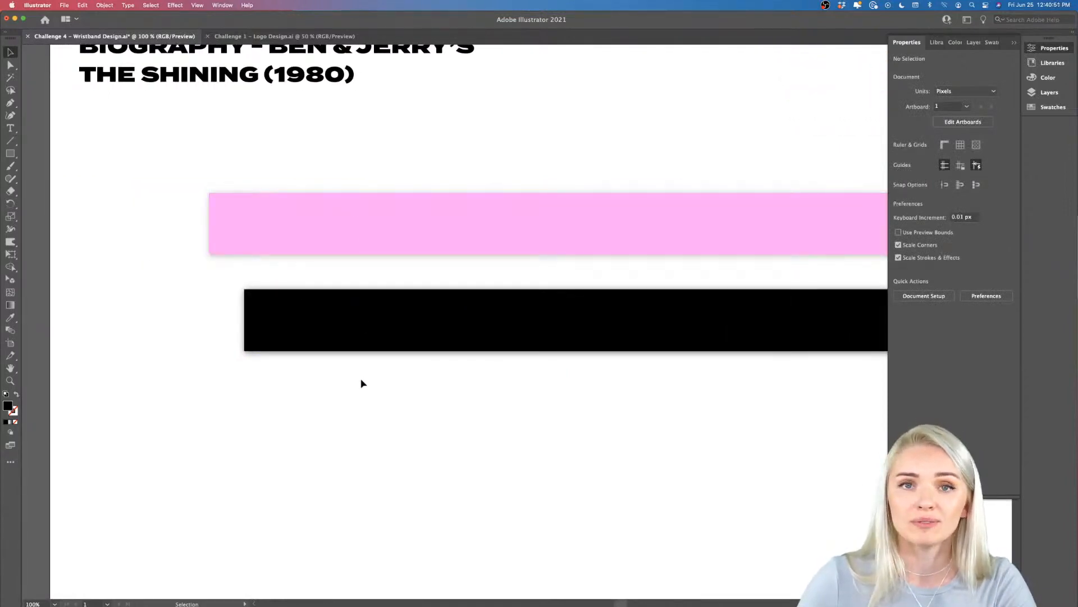
{"action": "left_click", "coordinate": [361, 337]}
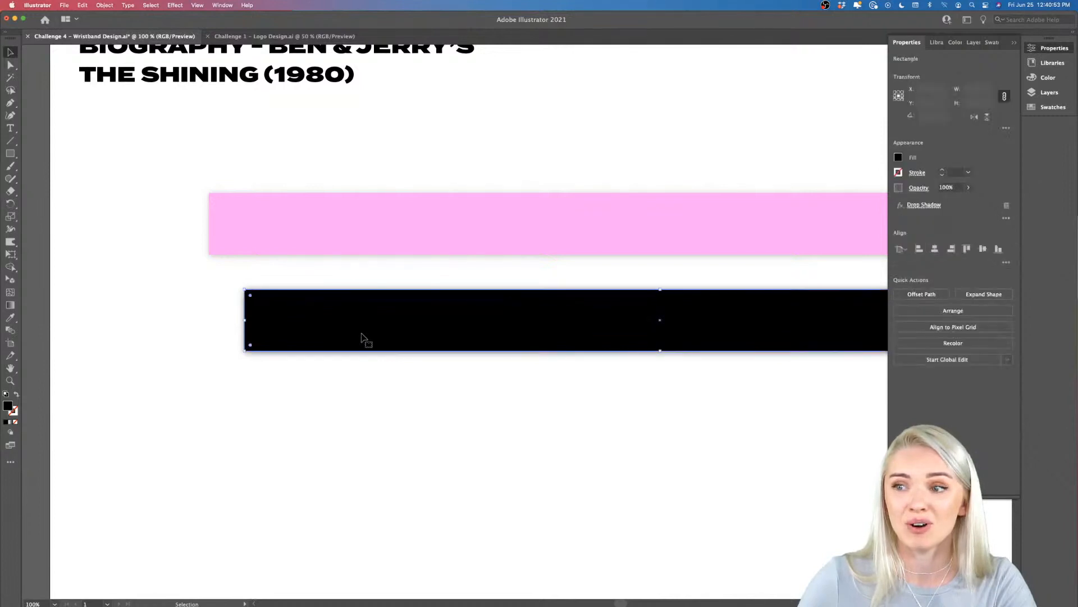
{"action": "left_click", "coordinate": [925, 205]}
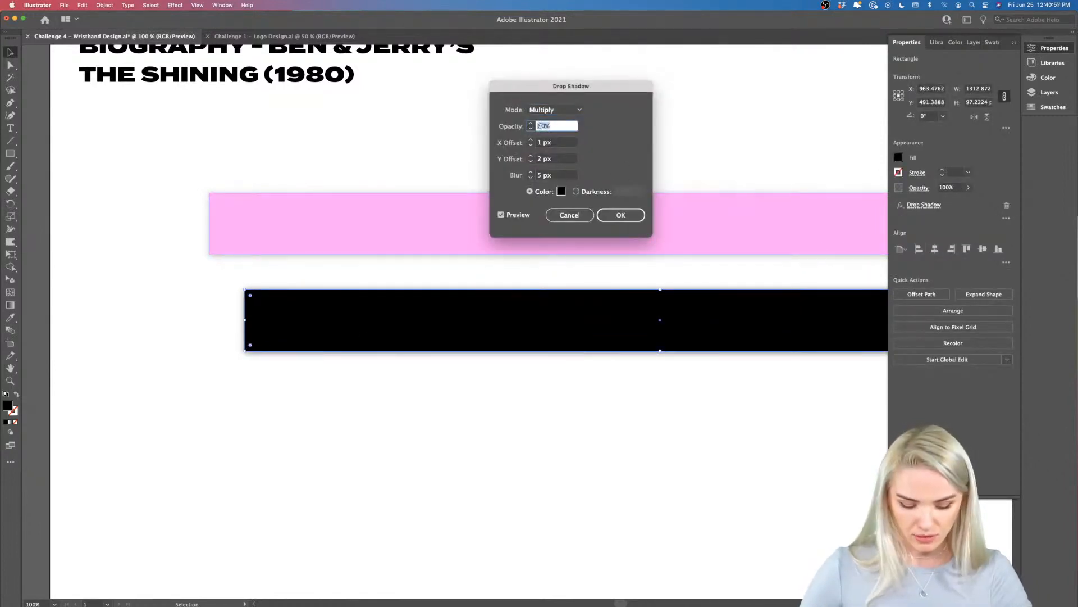
{"action": "type", "text": "50"}
{"action": "key", "text": "Return"}
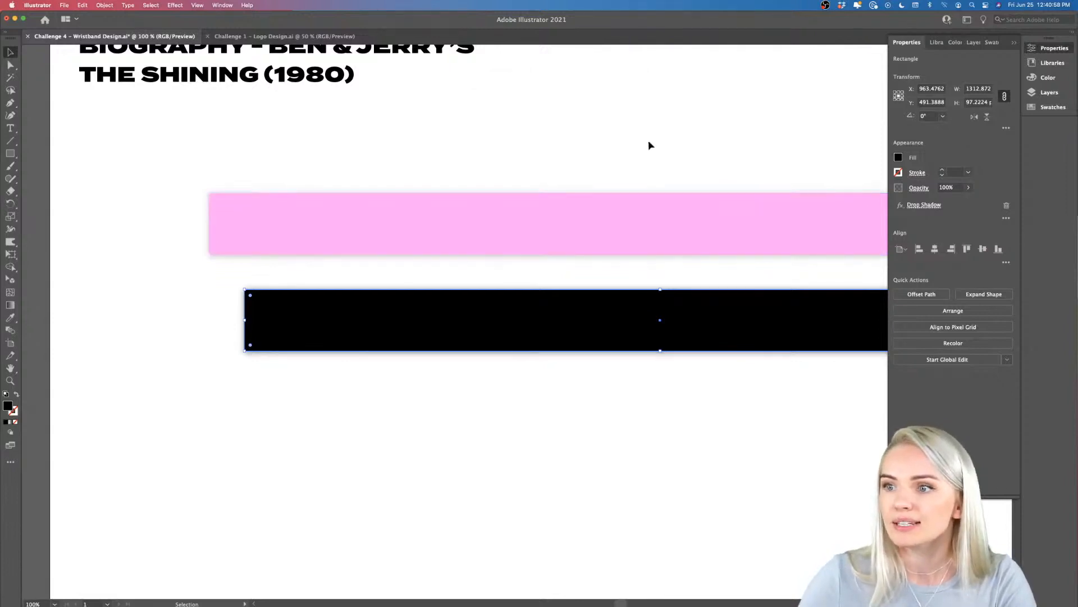
{"action": "left_click", "coordinate": [648, 142]}
Draw a rectangle about 1920 by 1078 px covering the artboard and fill it with medium gray #9E9E9E.
{"action": "scroll", "coordinate": [648, 142], "scroll_direction": "right", "scroll_amount": 5}
{"action": "scroll", "coordinate": [649, 145], "scroll_direction": "right", "scroll_amount": 3}
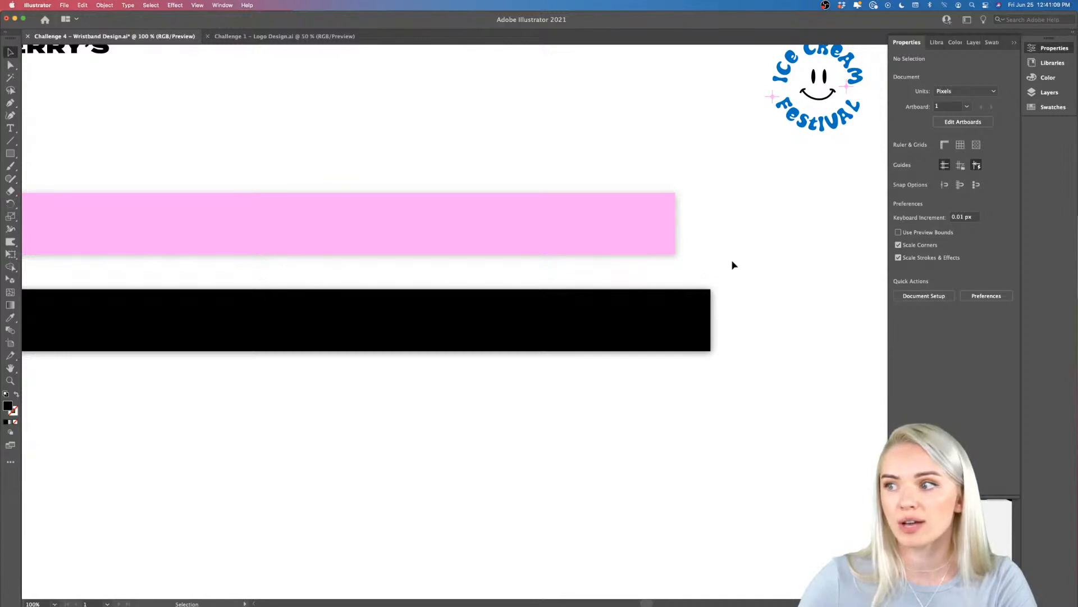
{"action": "key", "text": "super+minus"}
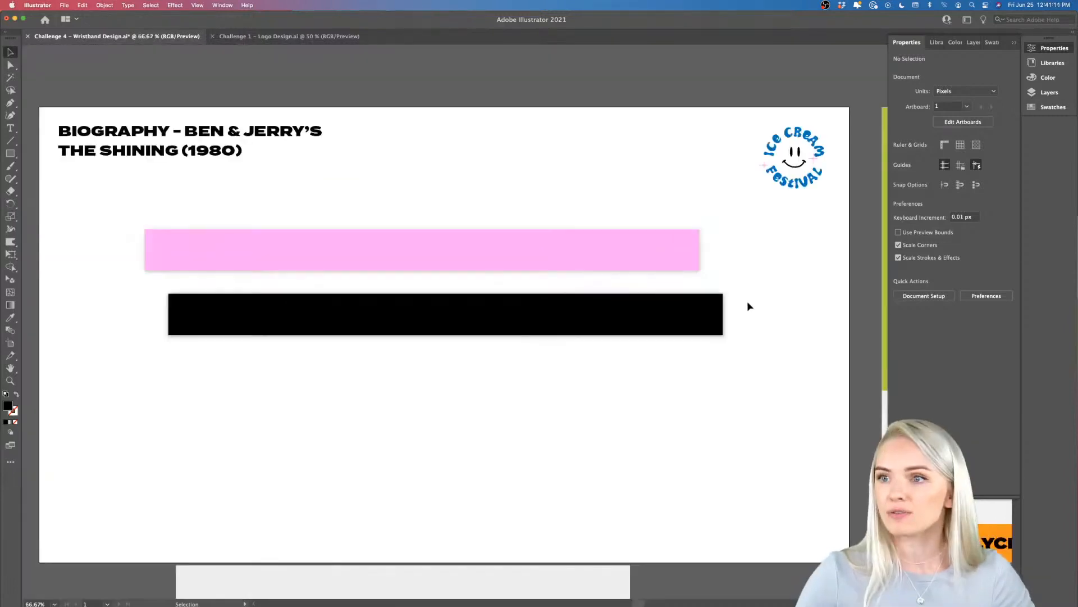
{"action": "left_click", "coordinate": [10, 153]}
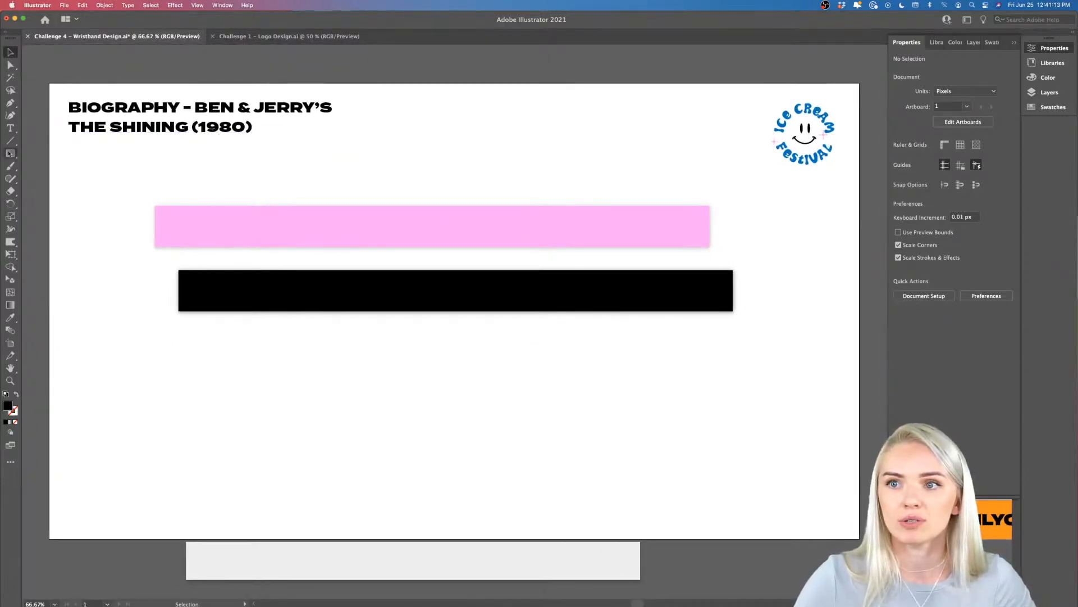
{"action": "left_click_drag", "start_coordinate": [49, 83], "coordinate": [859, 538]}
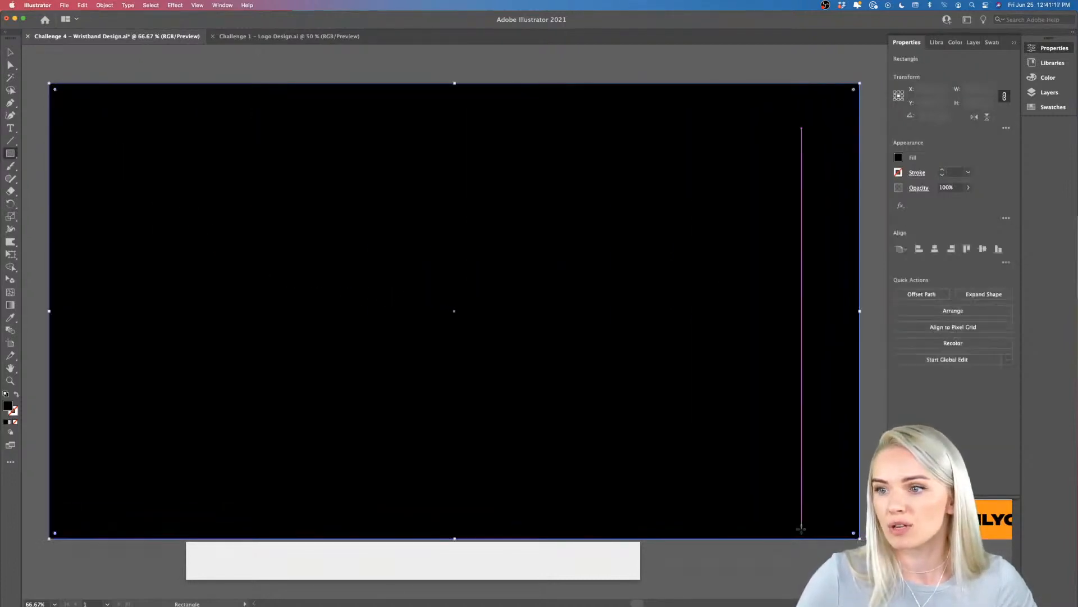
{"action": "double_click", "coordinate": [8, 411]}
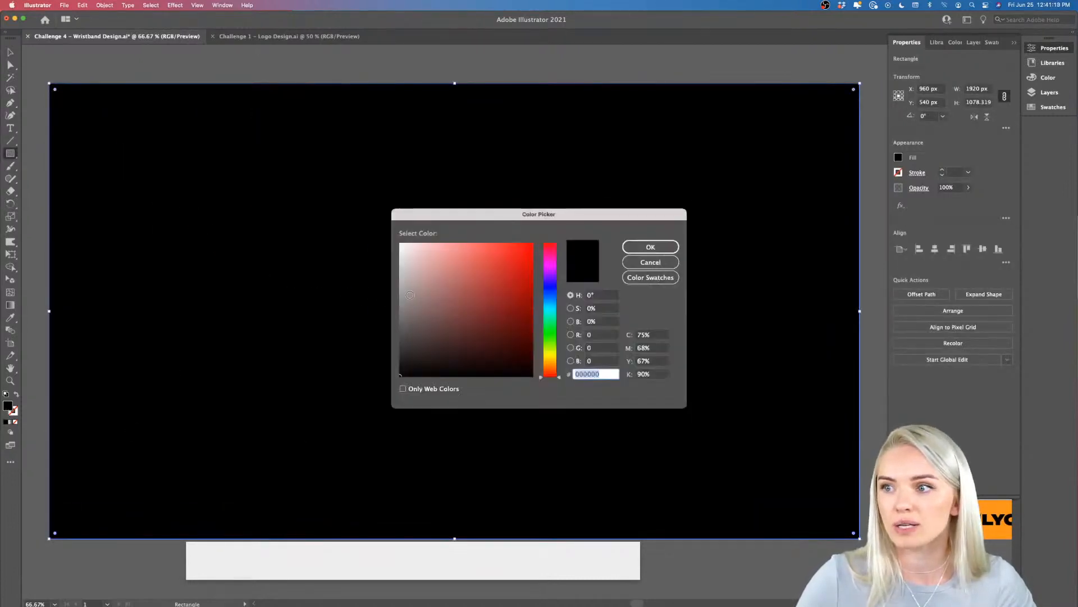
{"action": "type", "text": "9e9e9e"}
{"action": "left_click", "coordinate": [646, 248]}
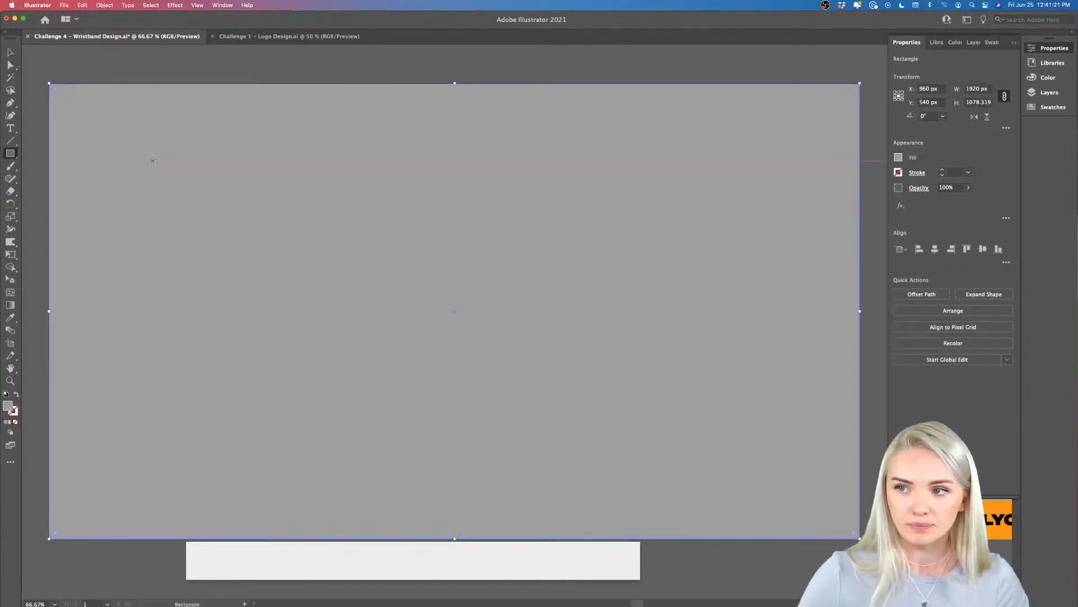
Send the gray background rectangle behind all the other artwork and deselect it.
{"action": "left_click", "coordinate": [10, 52]}
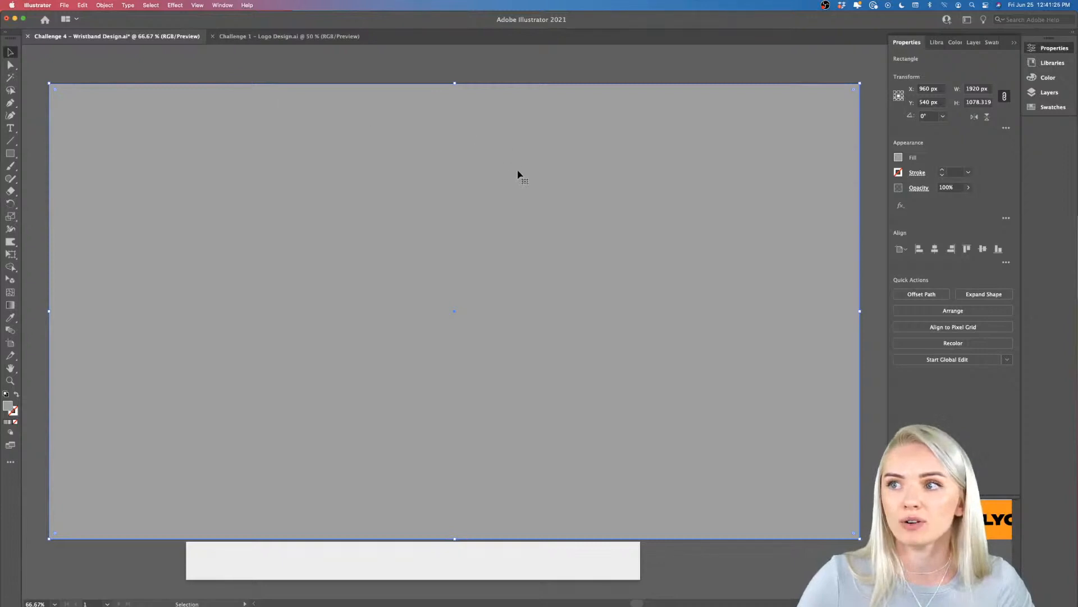
{"action": "right_click", "coordinate": [493, 199]}
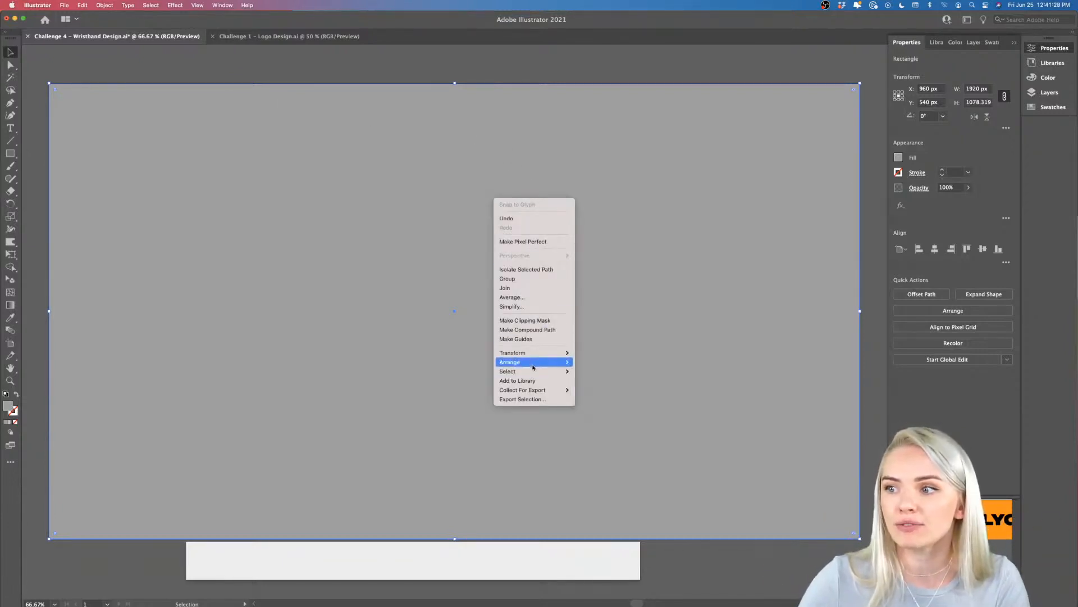
{"action": "mouse_move", "coordinate": [534, 363]}
{"action": "left_click", "coordinate": [596, 390]}
{"action": "left_click", "coordinate": [868, 258]}
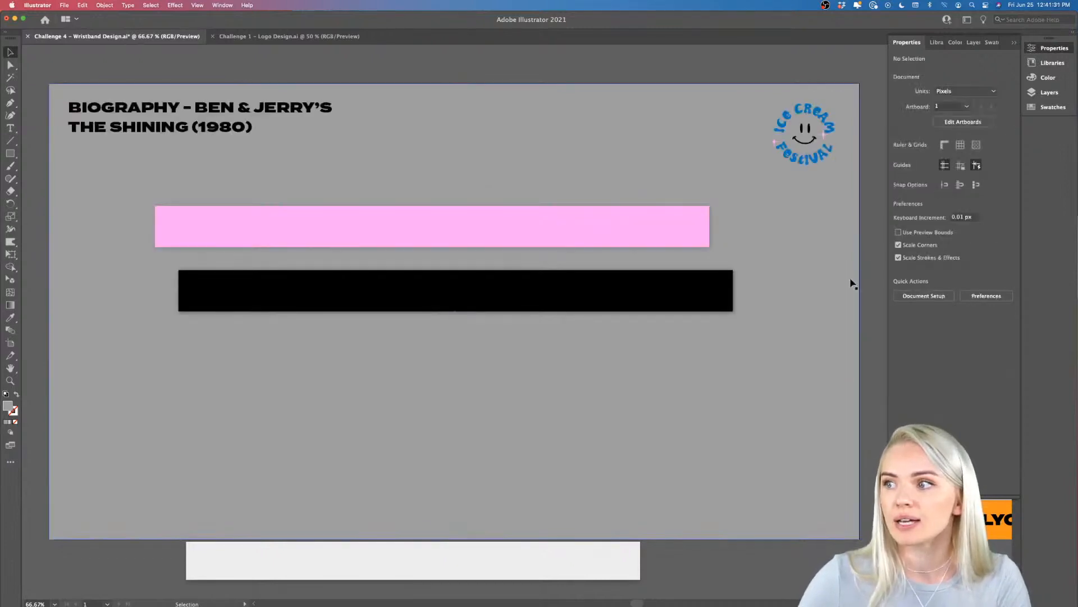
Change the background rectangle's fill to dark gray #424242 and deselect it.
{"action": "scroll", "coordinate": [691, 331], "scroll_direction": "right", "scroll_amount": 1}
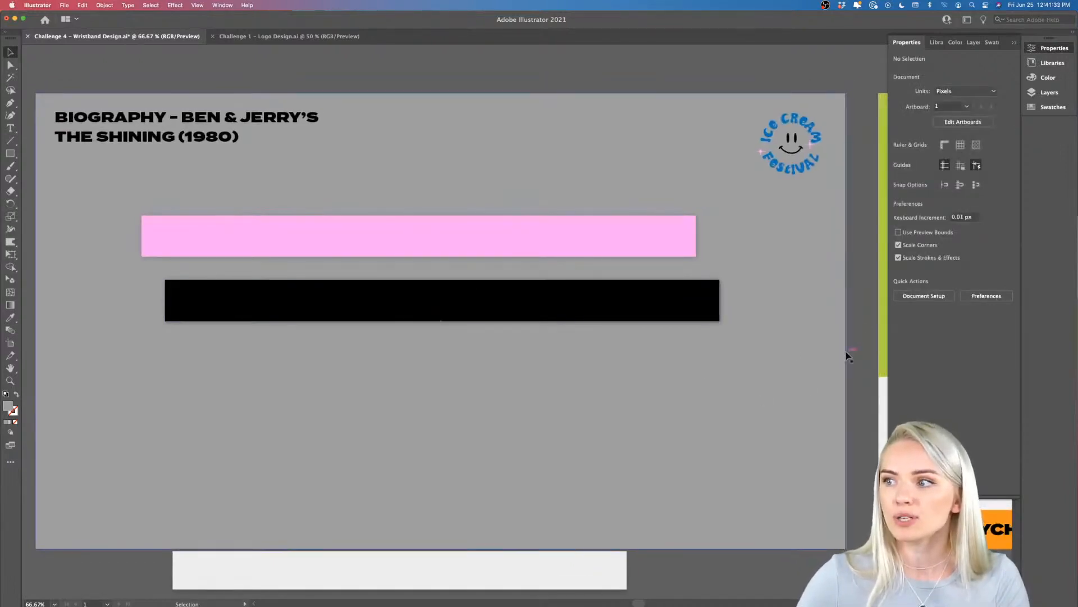
{"action": "left_click", "coordinate": [758, 395]}
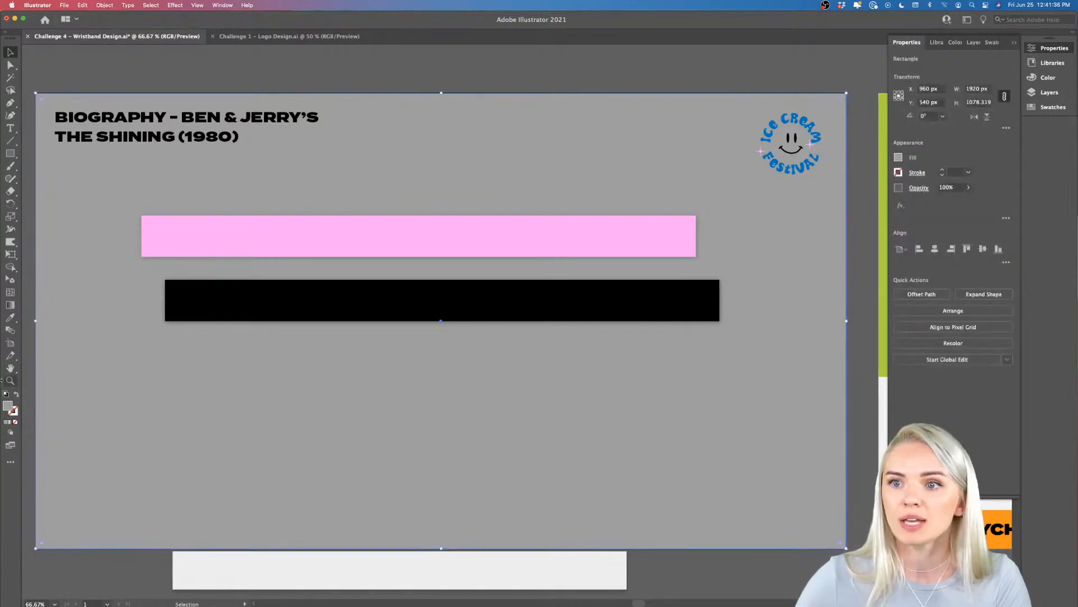
{"action": "double_click", "coordinate": [9, 406]}
{"action": "left_click", "coordinate": [399, 342]}
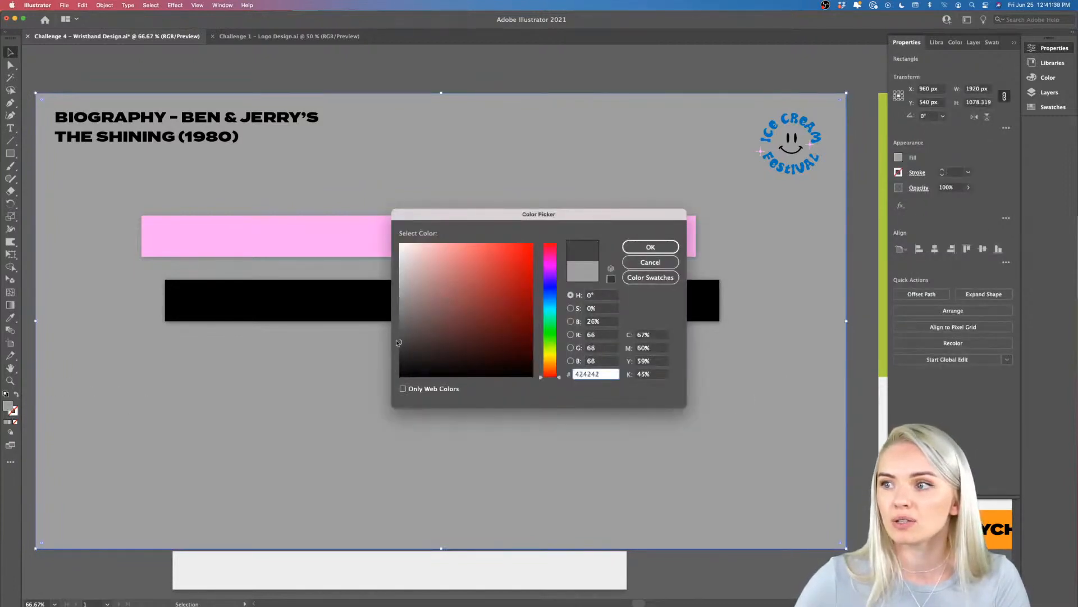
{"action": "left_click", "coordinate": [632, 247]}
{"action": "left_click", "coordinate": [857, 243]}
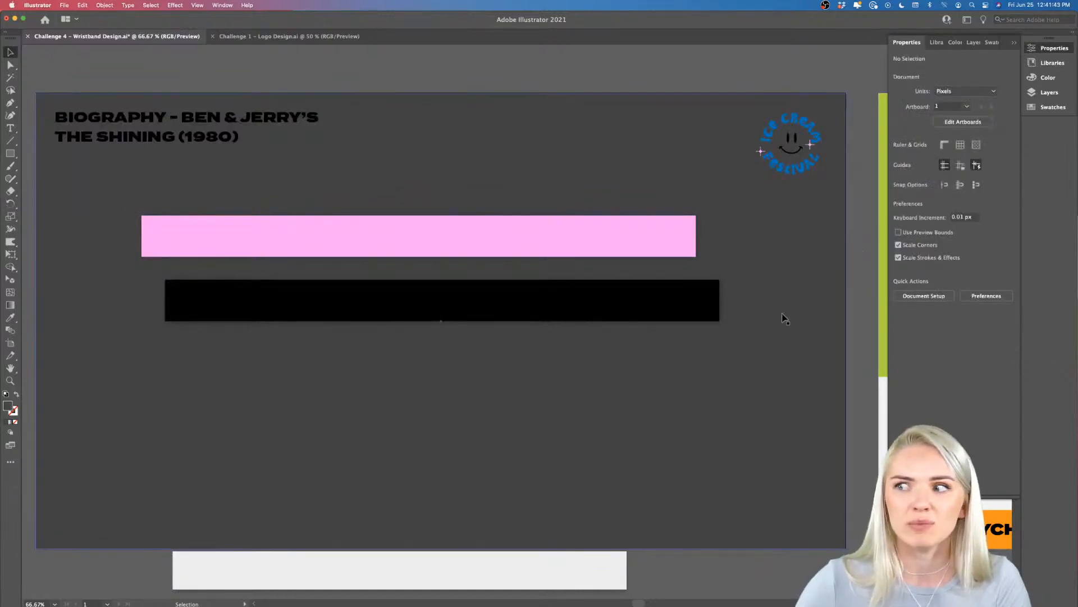
Set the pink rectangle's drop shadow opacity to 60%, apply the change, and deselect it.
{"action": "left_click", "coordinate": [638, 246]}
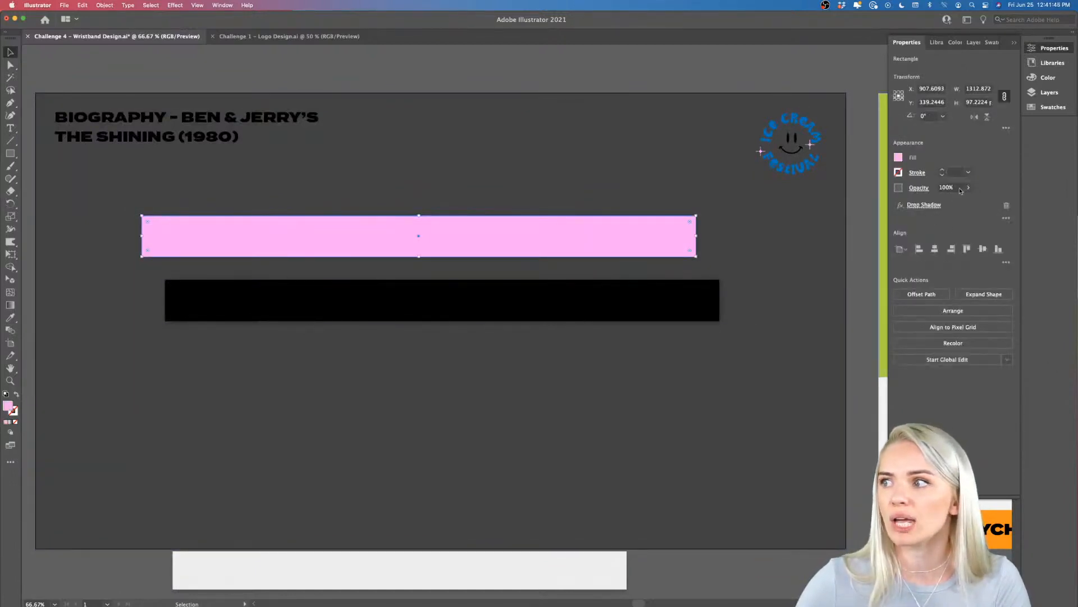
{"action": "left_click", "coordinate": [921, 205]}
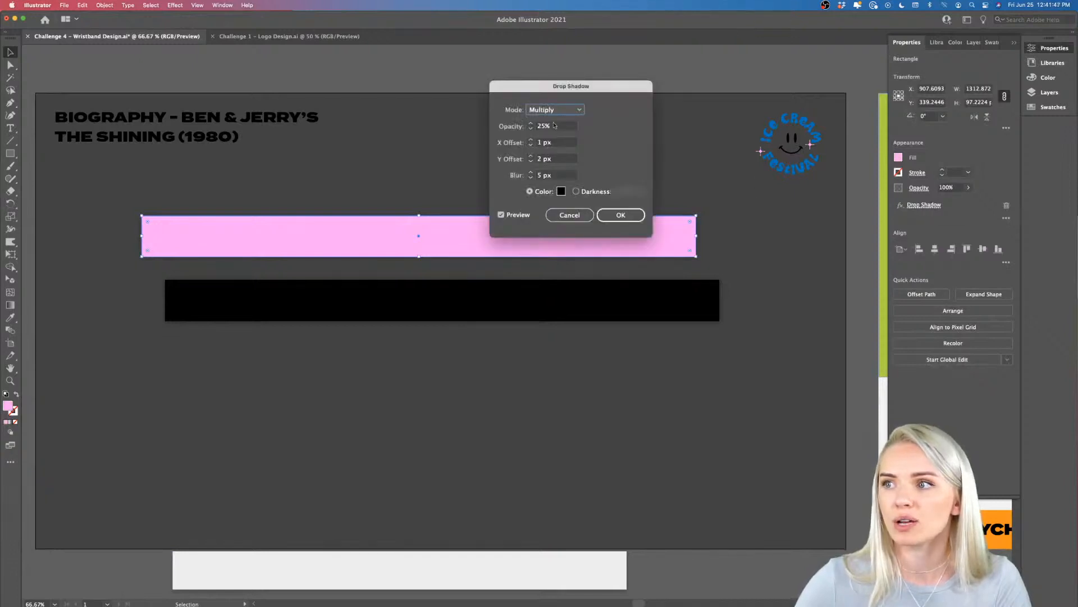
{"action": "left_click", "coordinate": [535, 127]}
{"action": "type", "text": "60"}
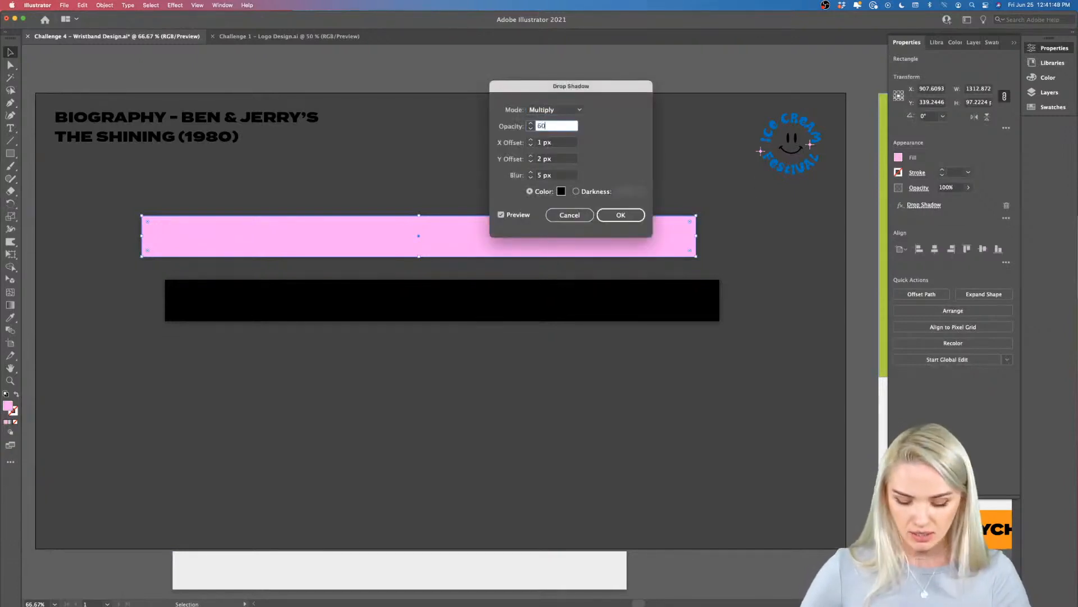
{"action": "left_click", "coordinate": [634, 217]}
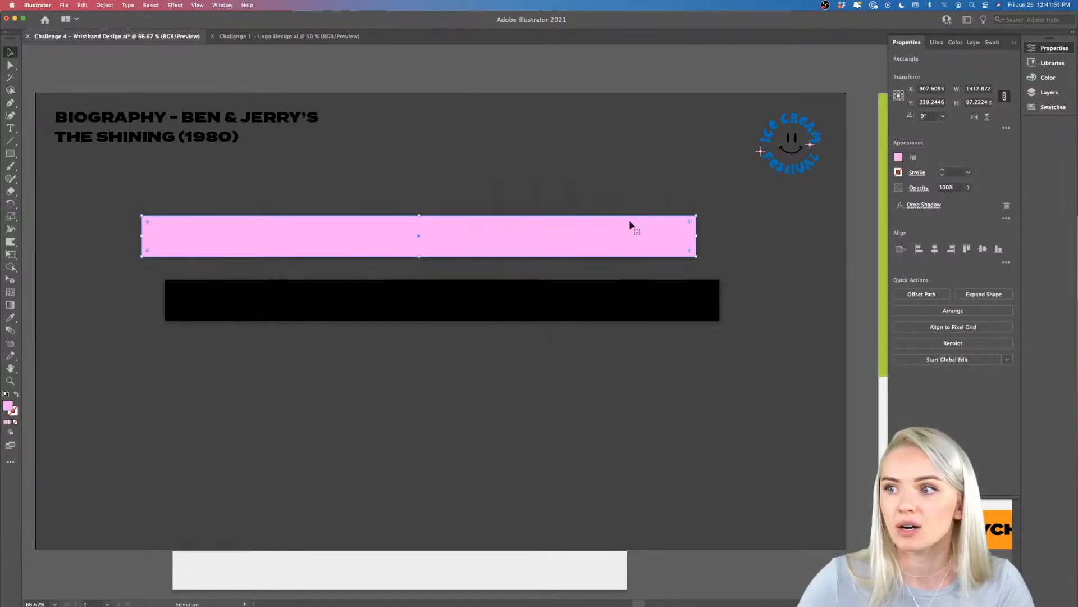
{"action": "left_click", "coordinate": [649, 399]}
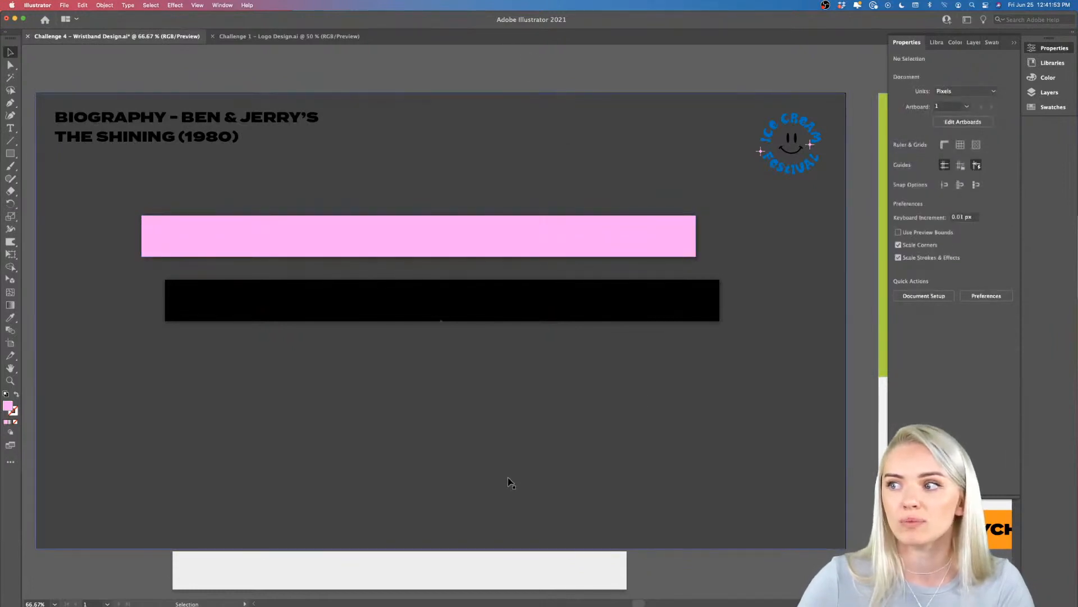
Edit the black rectangle's drop shadow opacity, apply the change, and deselect it.
{"action": "left_click", "coordinate": [563, 449]}
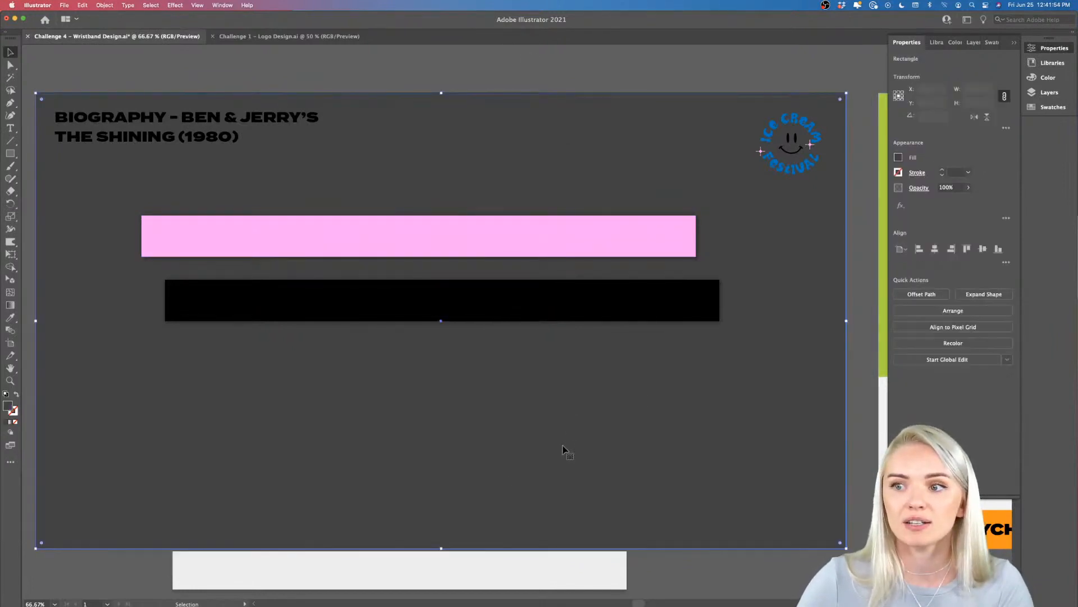
{"action": "left_click", "coordinate": [573, 309]}
{"action": "left_click", "coordinate": [937, 205]}
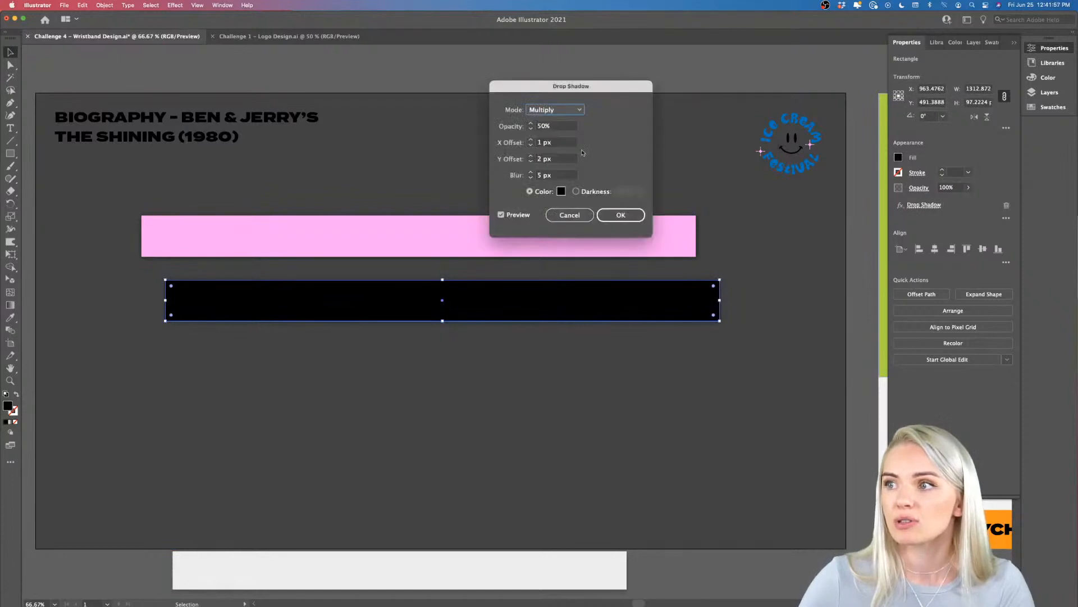
{"action": "left_click", "coordinate": [532, 127]}
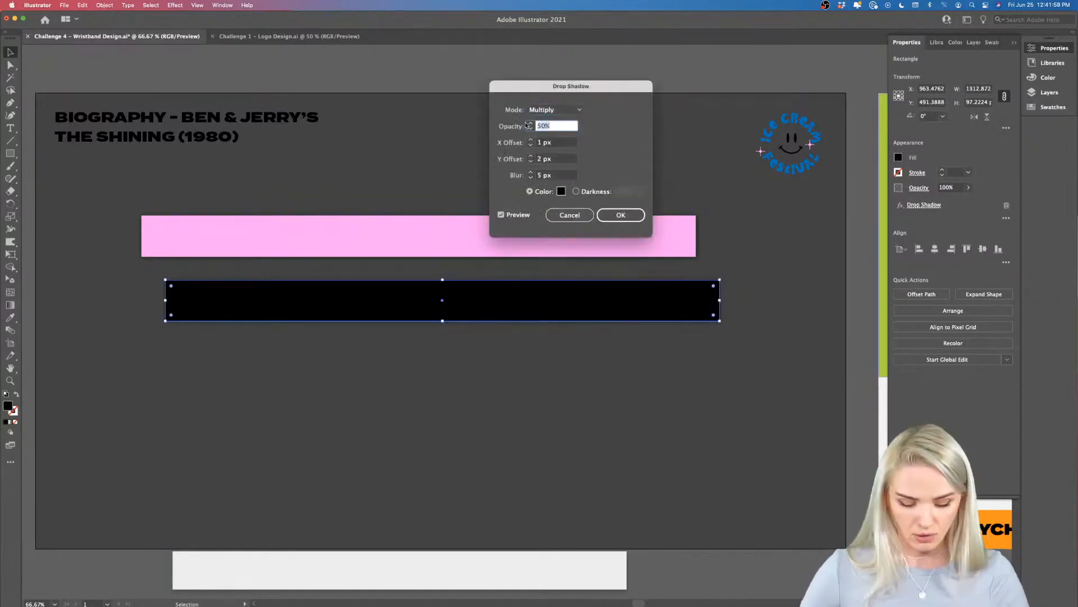
{"action": "key", "text": "Return"}
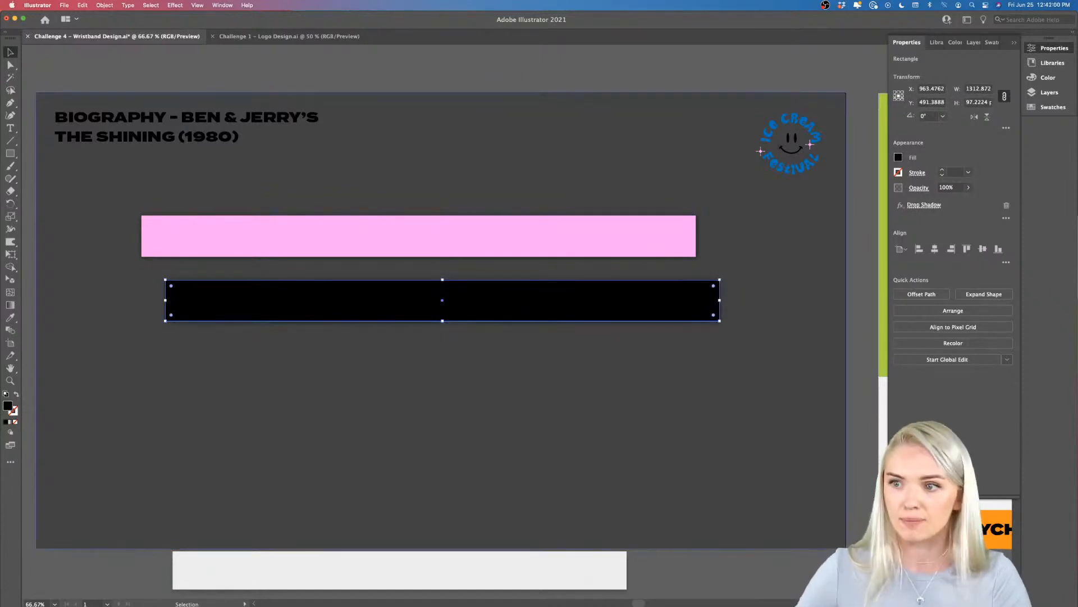
{"action": "left_click", "coordinate": [587, 63]}
Try light gray #E2E2E2 as the background rectangle's fill and deselect it.
{"action": "left_click", "coordinate": [834, 260]}
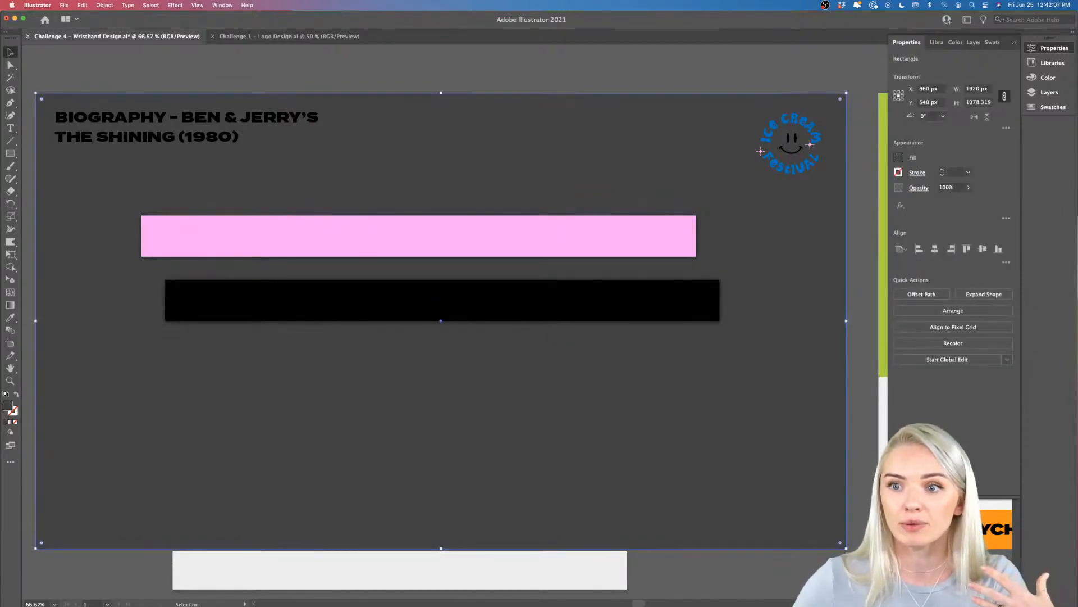
{"action": "double_click", "coordinate": [7, 405]}
{"action": "left_click_drag", "start_coordinate": [425, 286], "coordinate": [387, 256]}
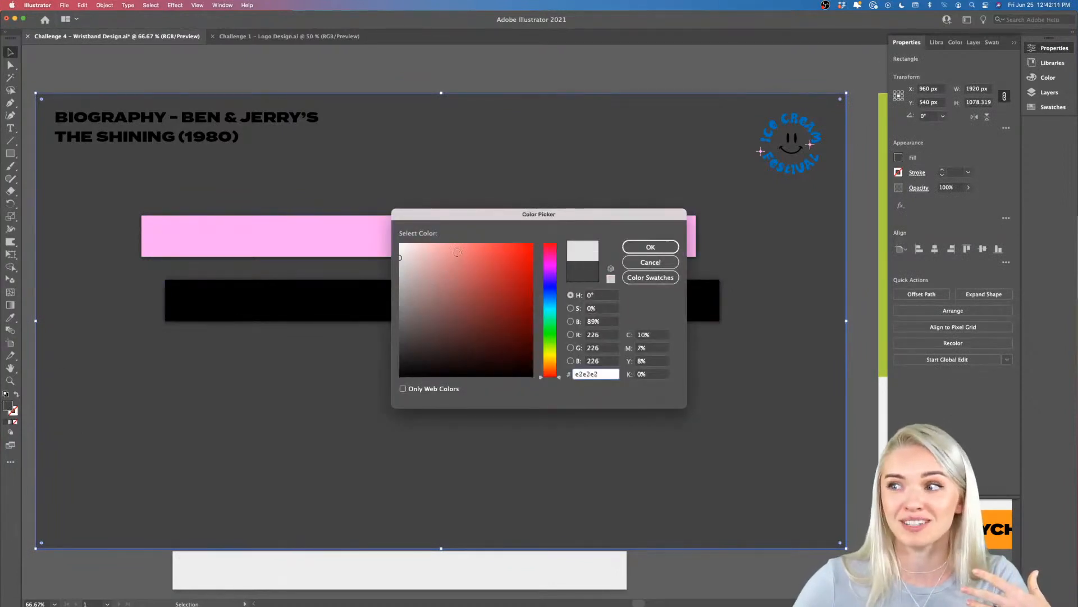
{"action": "left_click", "coordinate": [650, 246]}
{"action": "left_click", "coordinate": [603, 73]}
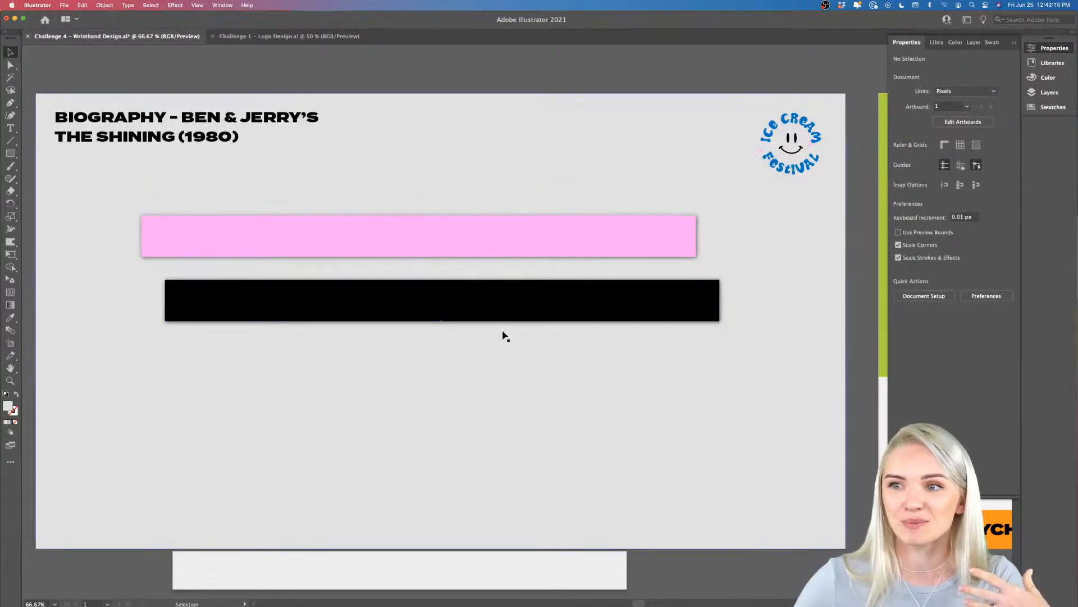
Delete the background rectangle, and undo both the deletion and its light gray fill change.
{"action": "left_click", "coordinate": [512, 473]}
{"action": "key", "text": "Delete"}
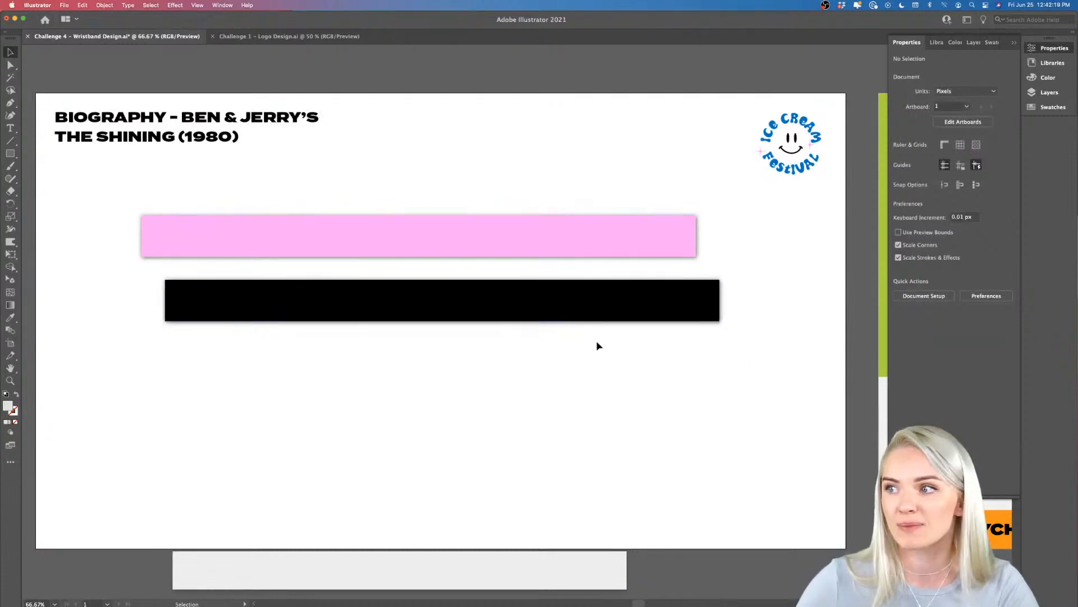
{"action": "key", "text": "a"}
{"action": "key", "text": "super+z"}
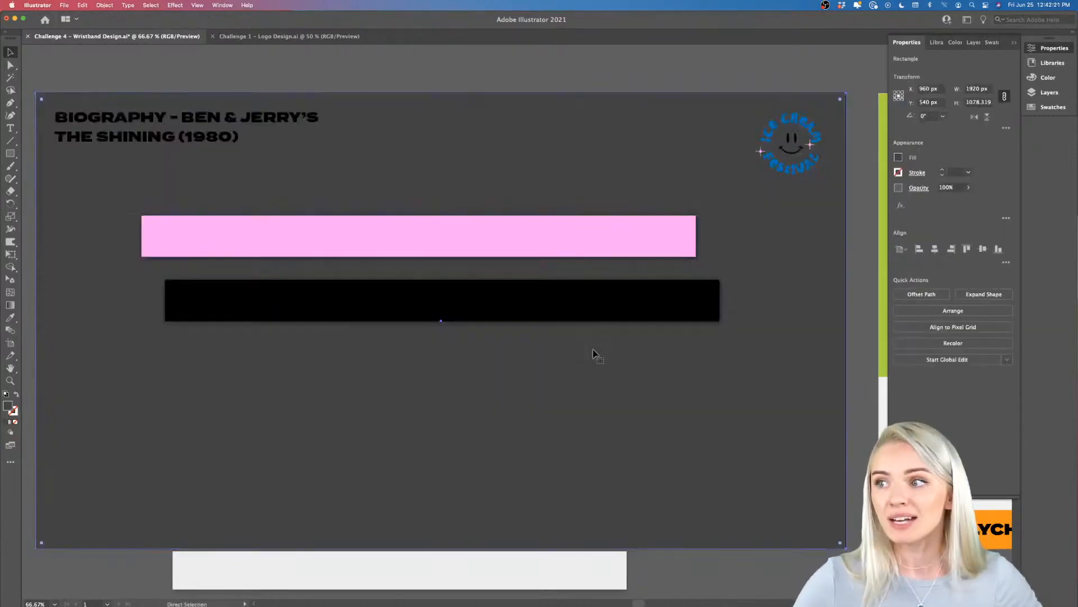
Delete the two spare light gray rectangles lying below the artboard.
{"action": "scroll", "coordinate": [596, 354], "scroll_direction": "up", "scroll_amount": 1}
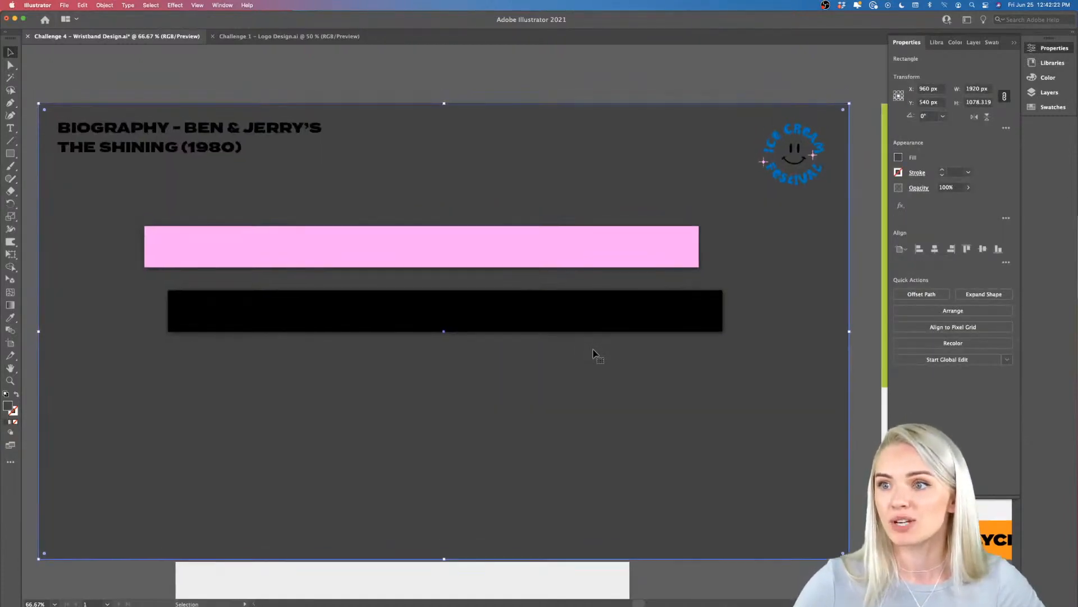
{"action": "left_click", "coordinate": [584, 320]}
{"action": "scroll", "coordinate": [587, 326], "scroll_direction": "down", "scroll_amount": 3}
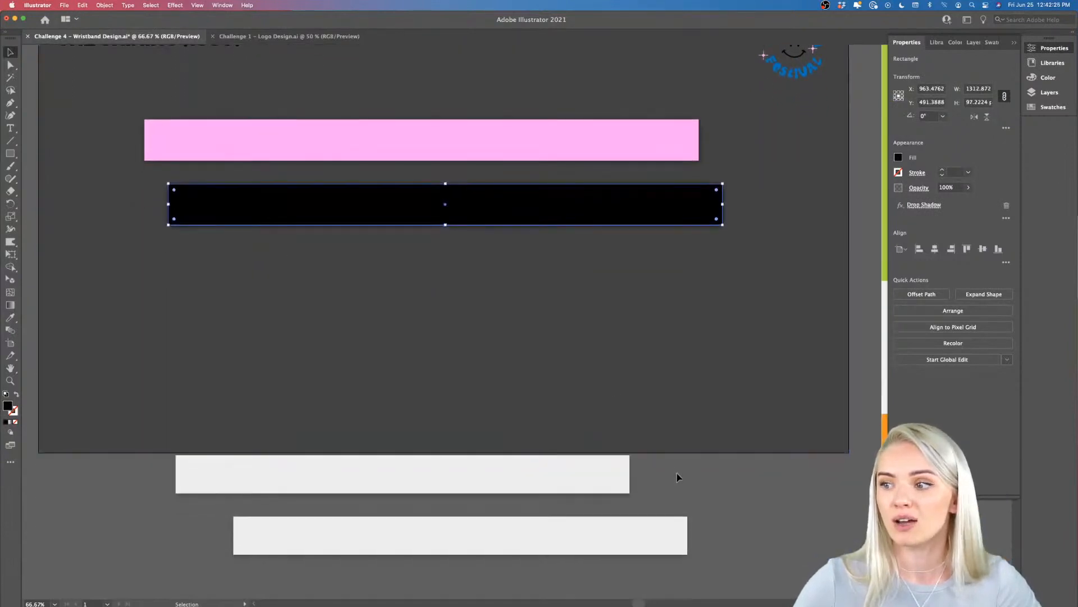
{"action": "left_click_drag", "start_coordinate": [679, 477], "coordinate": [549, 551]}
{"action": "key", "text": "Delete"}
{"action": "scroll", "coordinate": [550, 551], "scroll_direction": "up", "scroll_amount": 3}
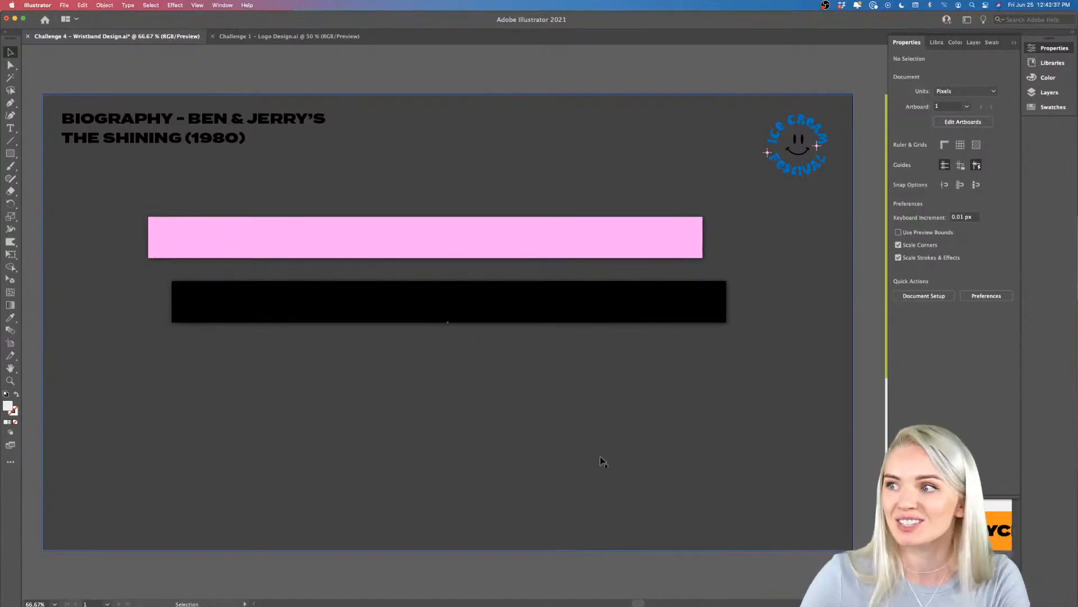
{"action": "left_click", "coordinate": [806, 172]}
{"action": "scroll", "coordinate": [741, 135], "scroll_direction": "right", "scroll_amount": 5}
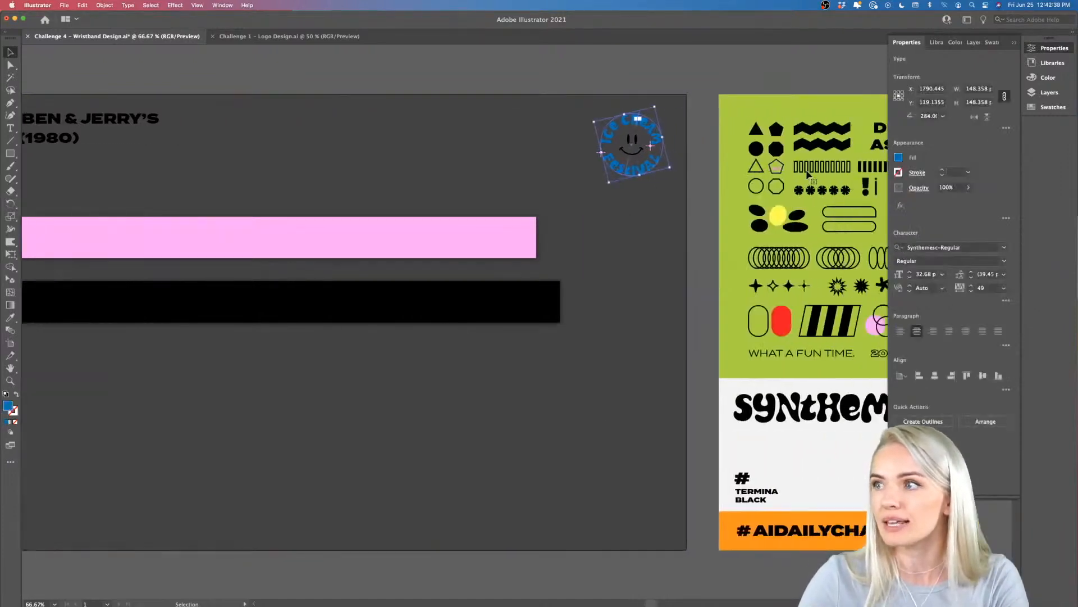
{"action": "left_click", "coordinate": [683, 63]}
{"action": "scroll", "coordinate": [590, 218], "scroll_direction": "left", "scroll_amount": 5}
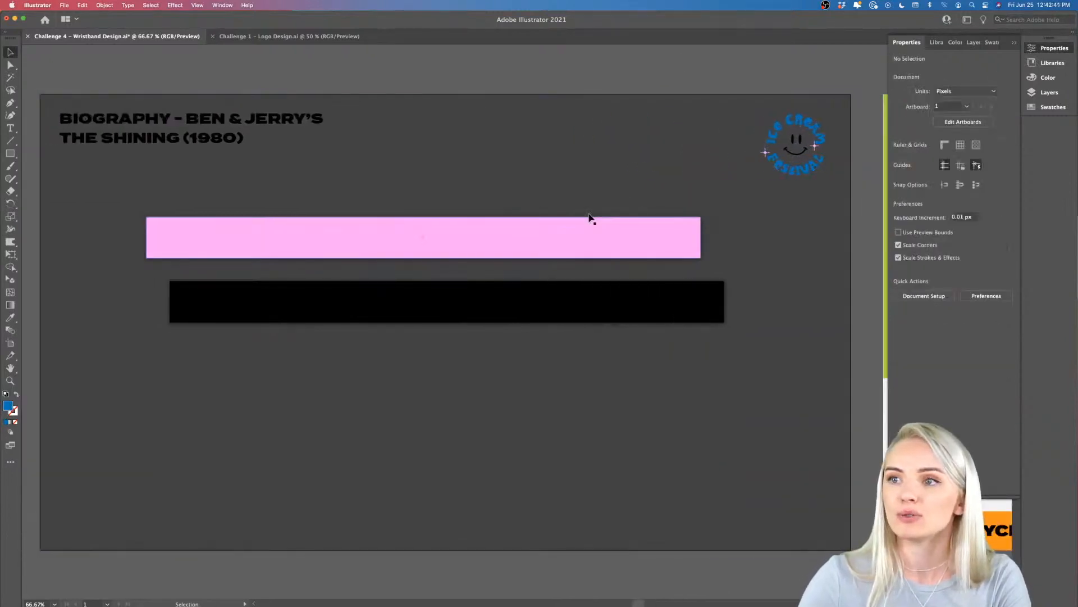
{"action": "scroll", "coordinate": [590, 218], "scroll_direction": "left", "scroll_amount": 1}
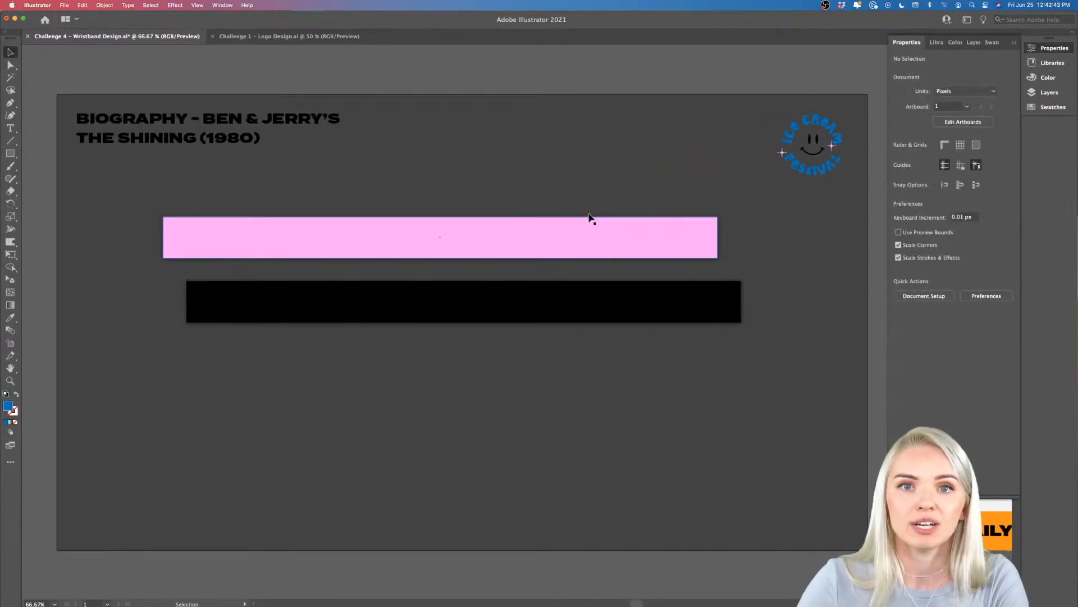
Duplicate the EPITAPH sample text onto the pink band near its right end and bring the copy to the front.
{"action": "scroll", "coordinate": [589, 218], "scroll_direction": "right", "scroll_amount": 10}
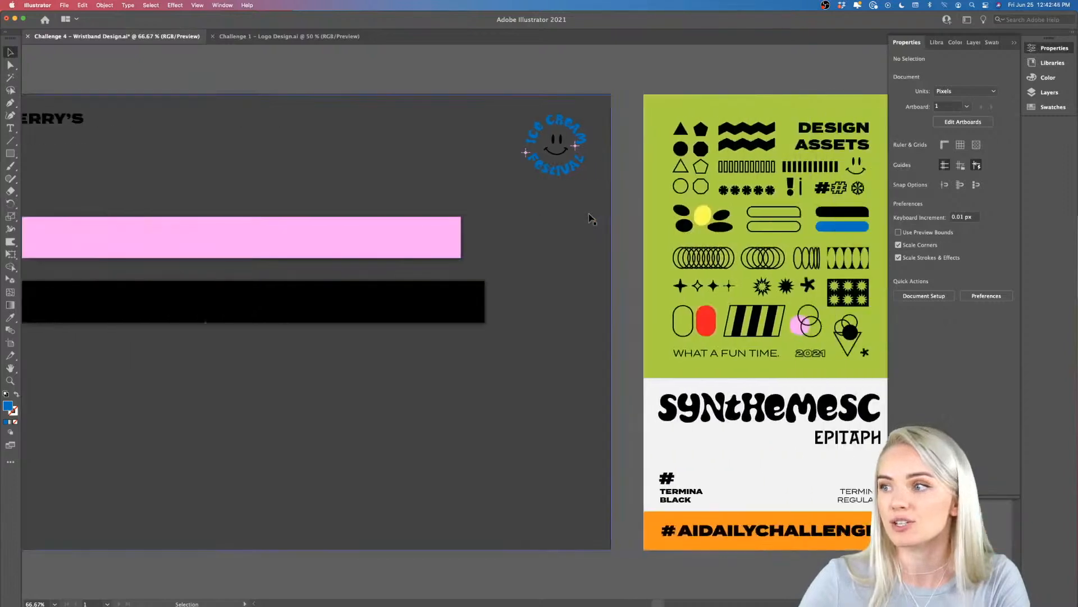
{"action": "left_click", "coordinate": [705, 443]}
{"action": "left_click", "coordinate": [723, 445]}
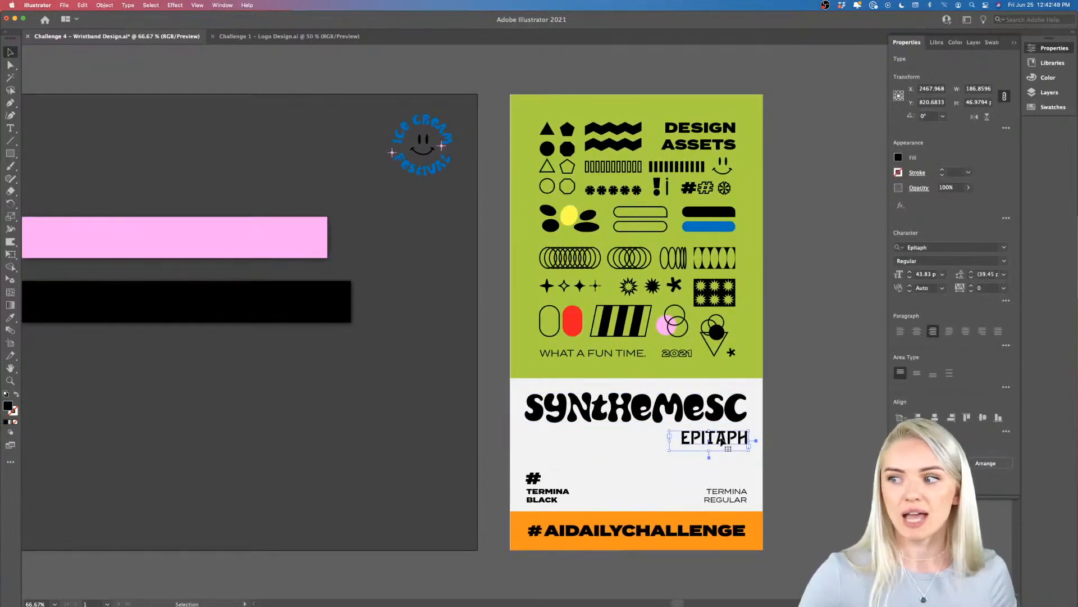
{"action": "left_click_drag", "start_coordinate": [723, 441], "coordinate": [262, 236]}
{"action": "right_click", "coordinate": [262, 236]}
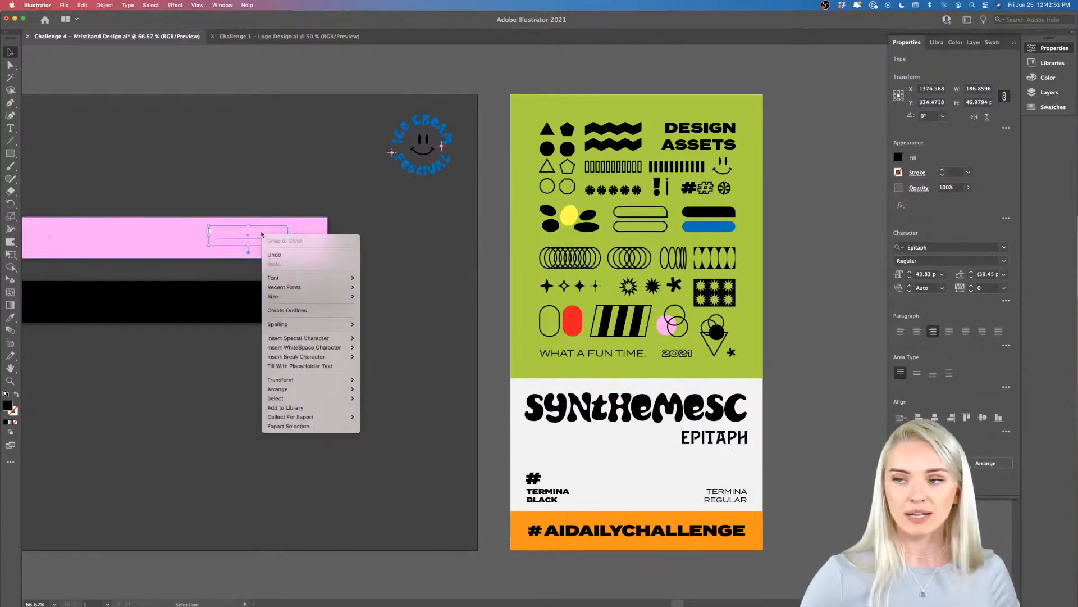
{"action": "mouse_move", "coordinate": [319, 390]}
{"action": "left_click", "coordinate": [395, 392]}
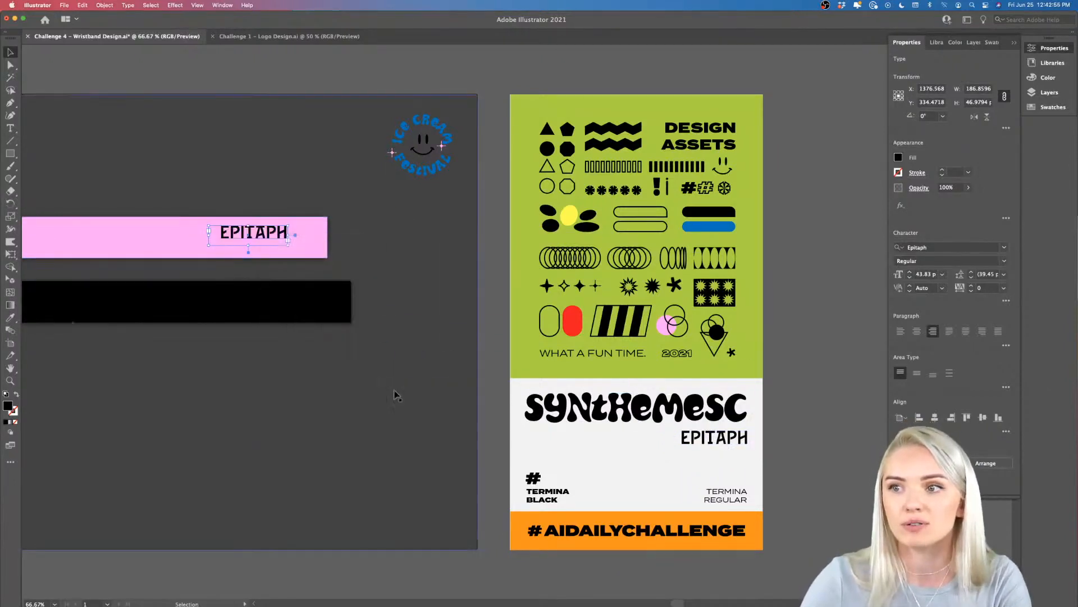
Shift the copied EPITAPH text slightly on the pink band and widen its text box leftward to about 504 px.
{"action": "scroll", "coordinate": [347, 264], "scroll_direction": "left", "scroll_amount": 3}
{"action": "scroll", "coordinate": [347, 264], "scroll_direction": "up", "scroll_amount": 2}
{"action": "left_click_drag", "start_coordinate": [347, 268], "coordinate": [362, 273]}
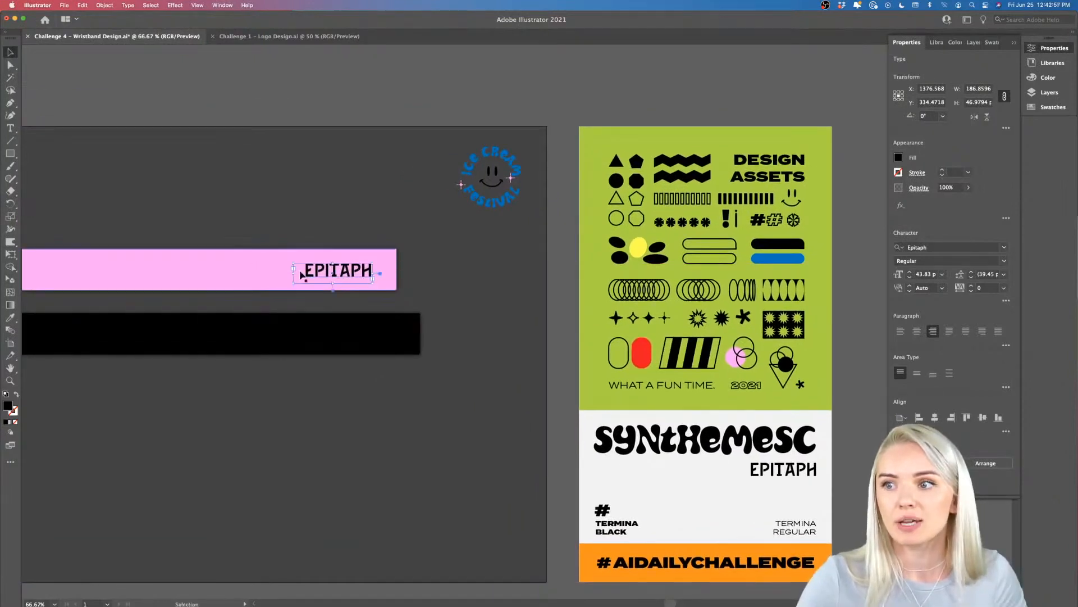
{"action": "left_click_drag", "start_coordinate": [294, 273], "coordinate": [160, 270]}
Replace the wording of the EPITAPH copy on the pink band with "ICE CREAM FESTIVAL".
{"action": "key", "text": "t"}
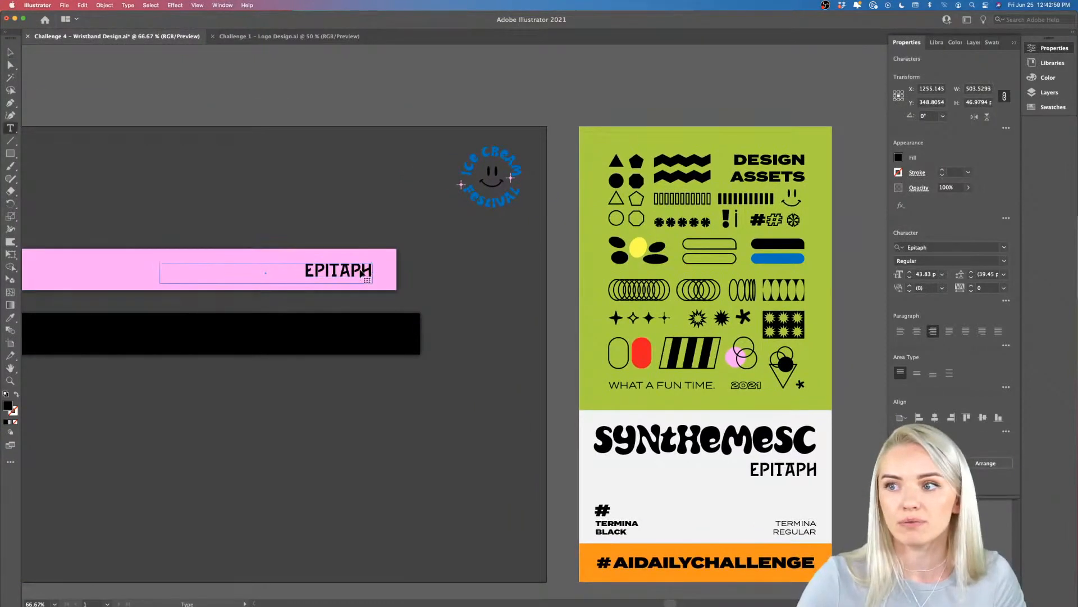
{"action": "double_click", "coordinate": [363, 271]}
{"action": "key", "text": "BackSpace"}
{"action": "type", "text": "ICE CRE"}
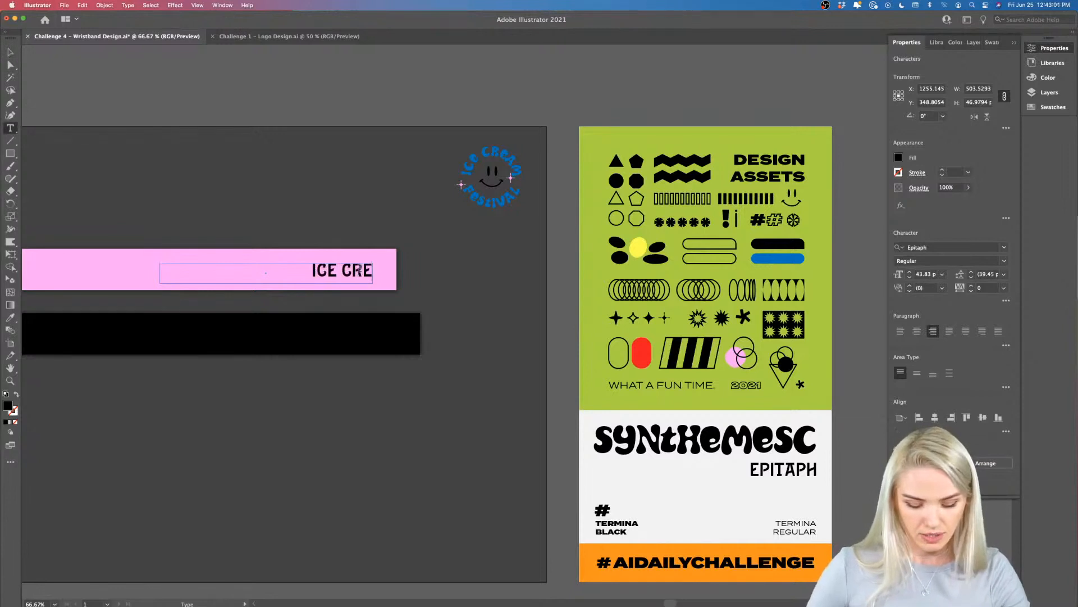
{"action": "type", "text": "AM FESTIVAL"}
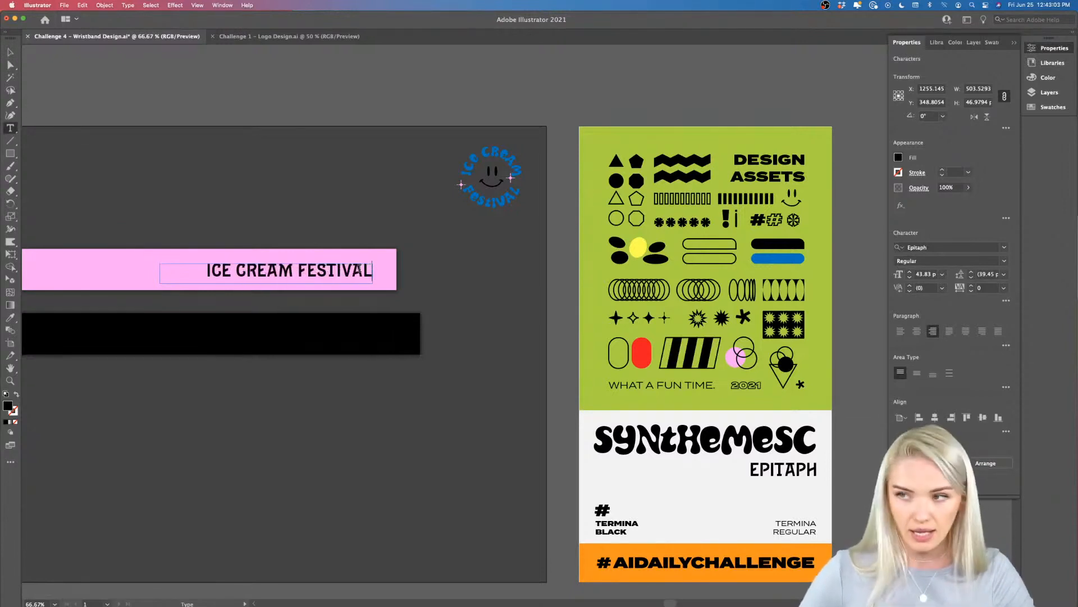
{"action": "left_click", "coordinate": [10, 52]}
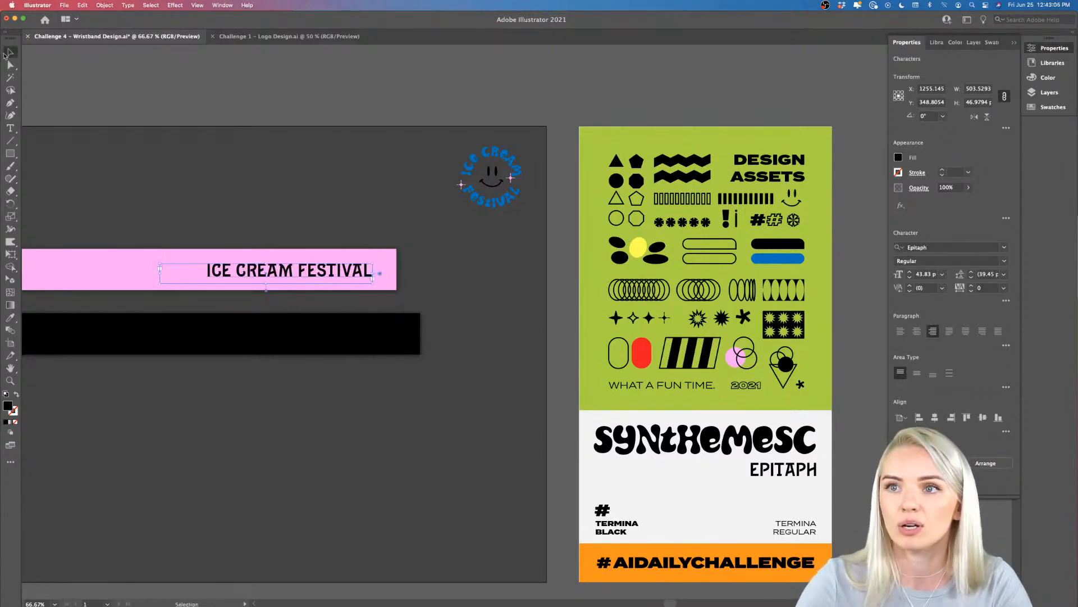
{"action": "left_click", "coordinate": [68, 79]}
Nudge the "ICE CREAM FESTIVAL" text closer to the pink band's right end, and delete the text.
{"action": "left_click_drag", "start_coordinate": [329, 275], "coordinate": [338, 275]}
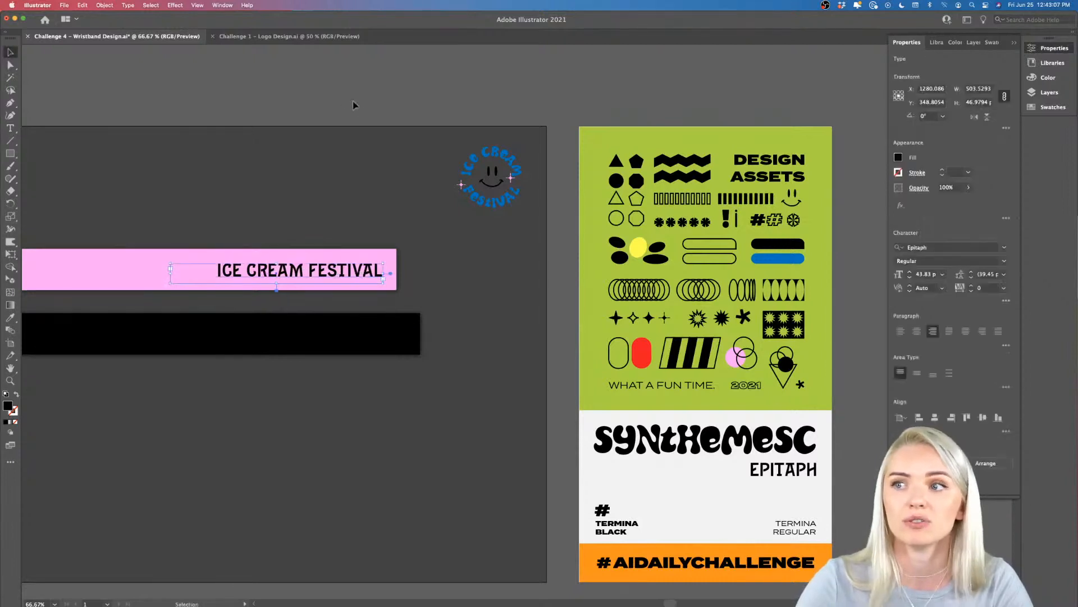
{"action": "left_click", "coordinate": [354, 106]}
{"action": "scroll", "coordinate": [315, 140], "scroll_direction": "left", "scroll_amount": 5}
{"action": "left_click", "coordinate": [483, 260]}
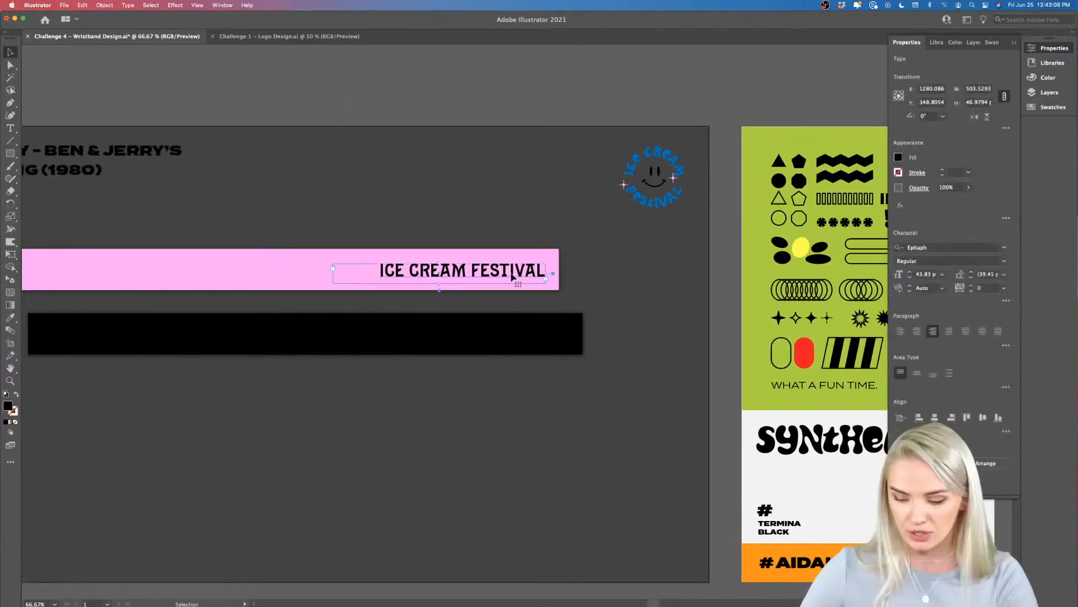
{"action": "key", "text": "BackSpace"}
Group all parts of the round Ice Cream Festival logo, leaving the background rectangle out of the selection.
{"action": "left_click", "coordinate": [664, 204]}
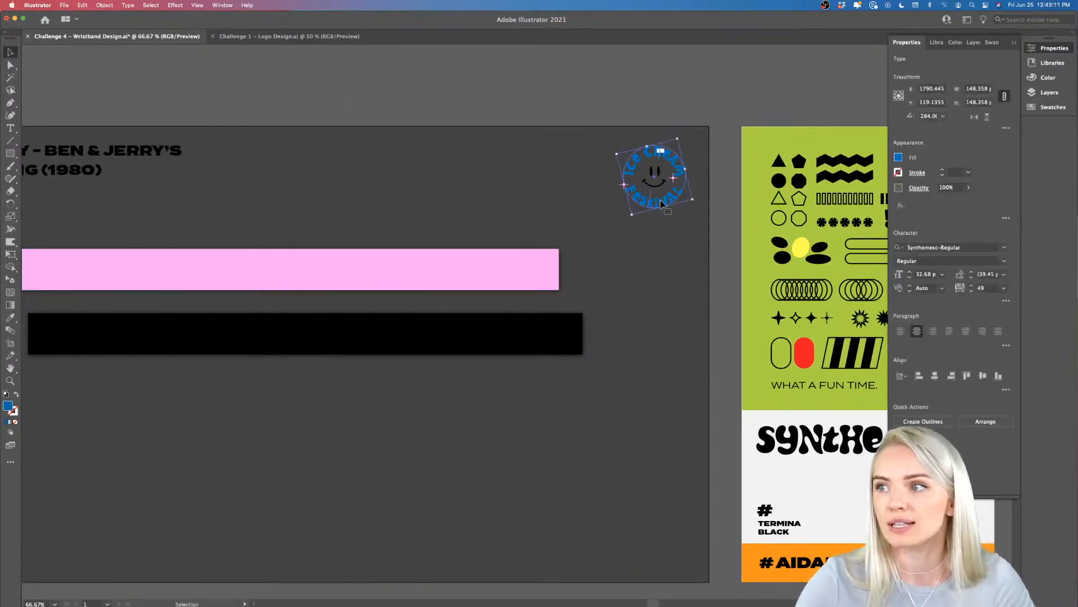
{"action": "left_click_drag", "start_coordinate": [709, 117], "coordinate": [618, 224]}
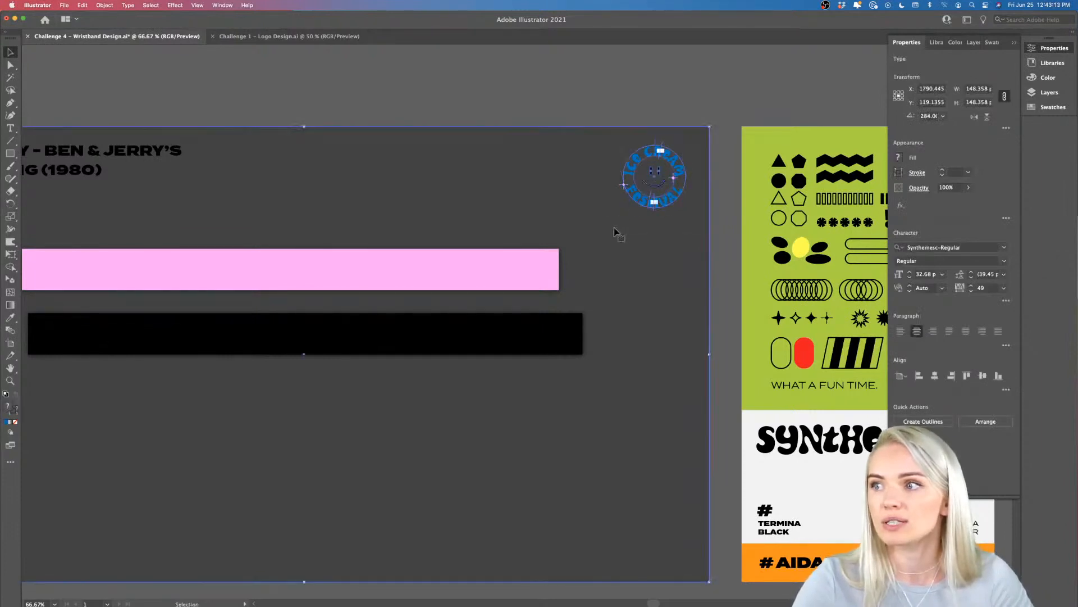
{"action": "left_click", "coordinate": [618, 231], "text": "shift"}
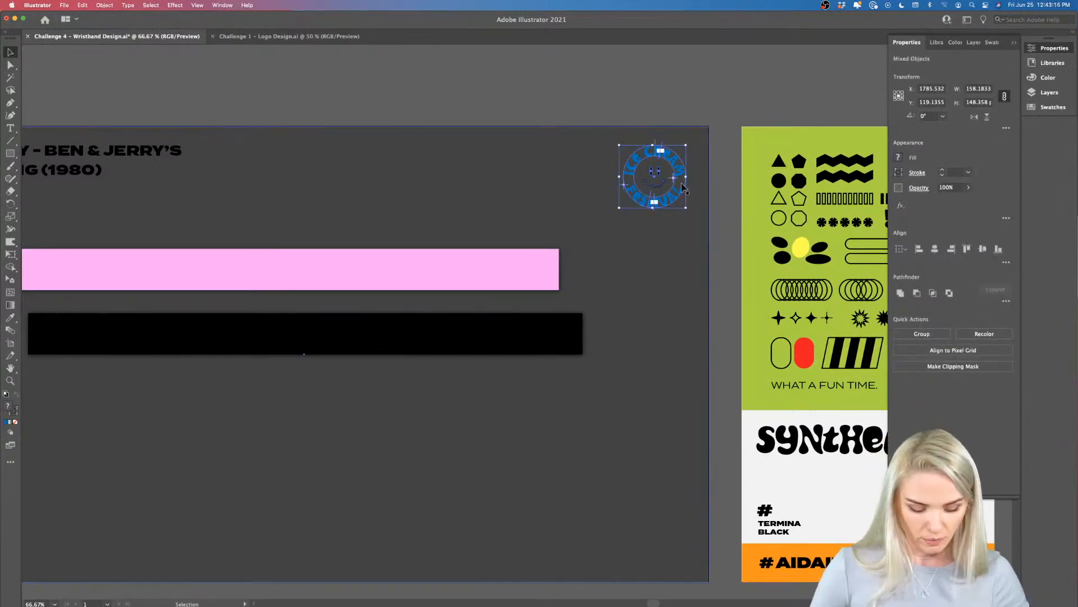
{"action": "key", "text": "super+g"}
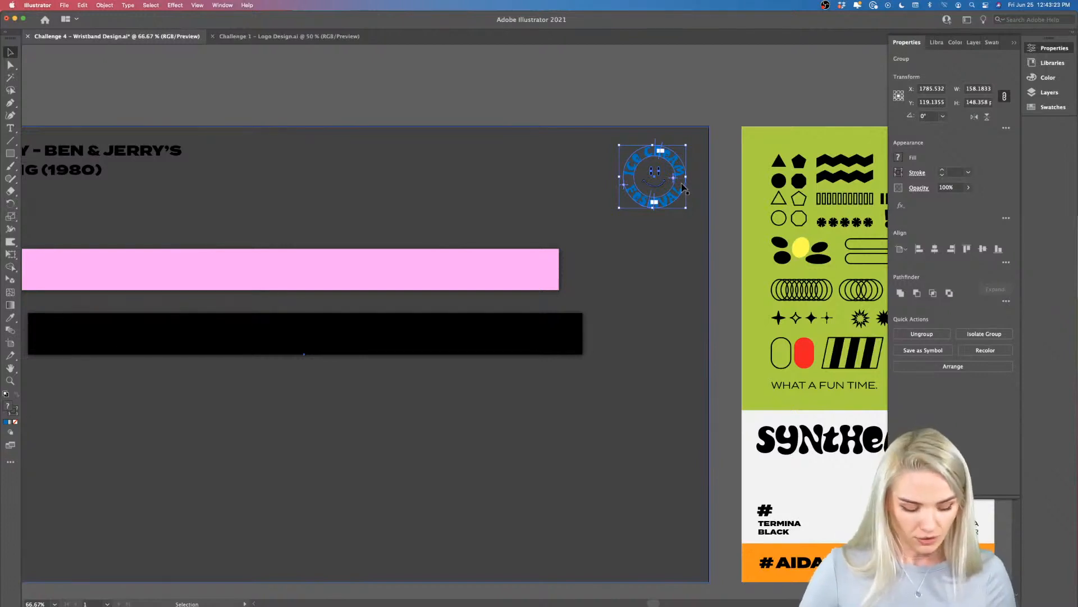
Convert the round logo's text to outlines and place the logo in front of the pink band near its right end.
{"action": "key", "text": "super+shift+o"}
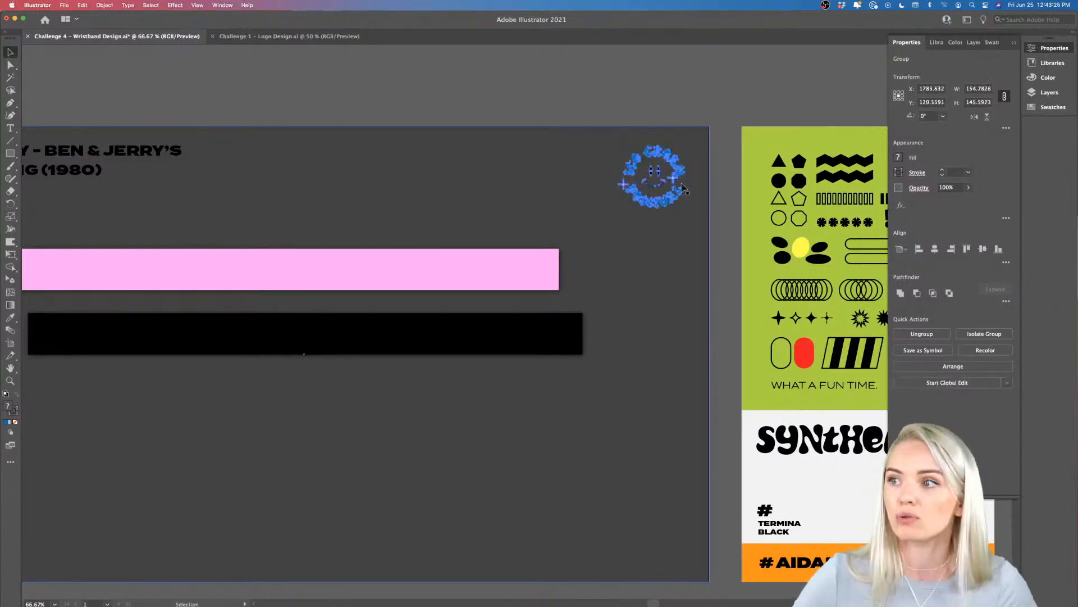
{"action": "scroll", "coordinate": [683, 183], "scroll_direction": "down", "scroll_amount": 1}
{"action": "left_click_drag", "start_coordinate": [676, 159], "coordinate": [533, 250]}
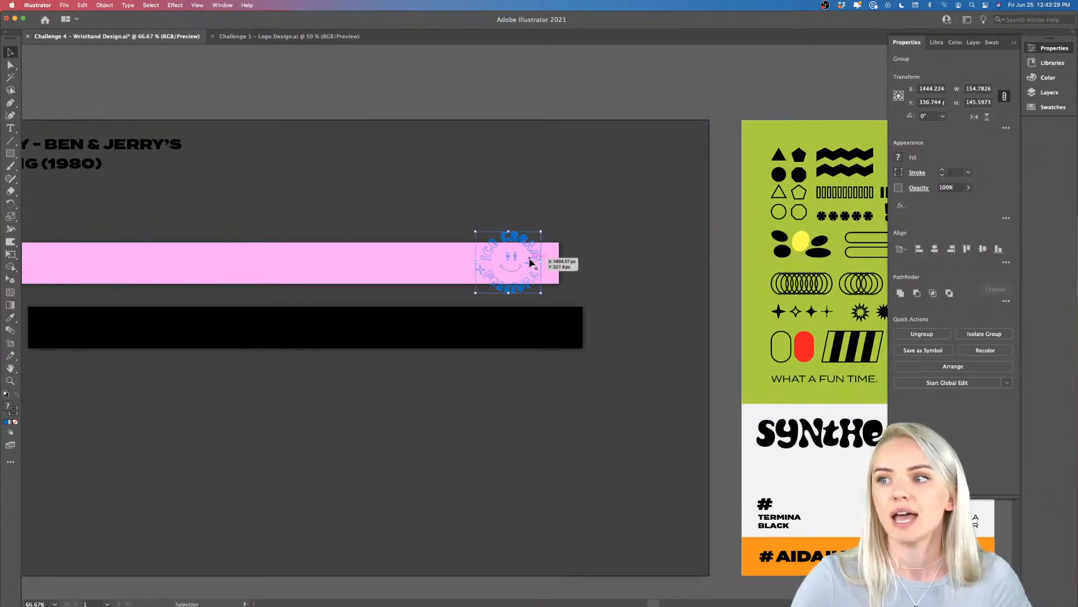
{"action": "right_click", "coordinate": [530, 260]}
{"action": "mouse_move", "coordinate": [562, 373]}
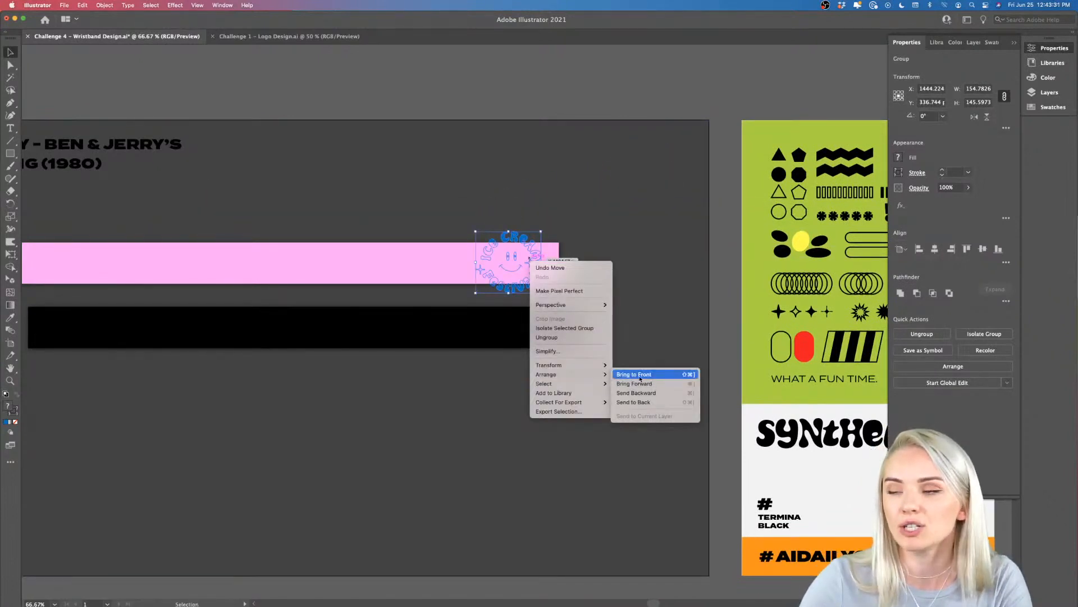
{"action": "left_click", "coordinate": [646, 373]}
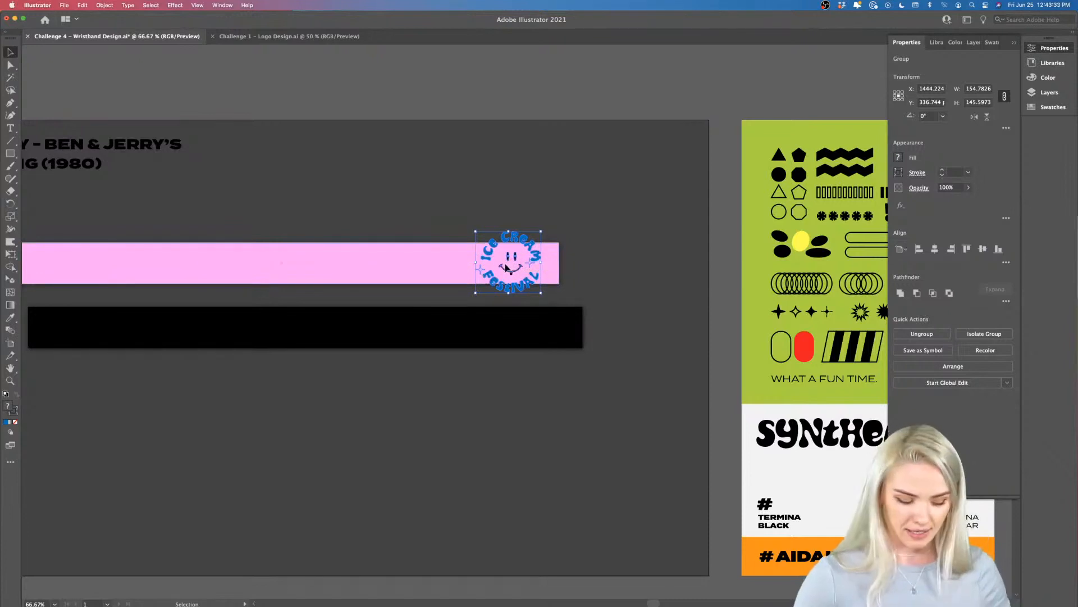
Scale the logo down proportionally to about 81 px wide and position it inside the pink band at its right end.
{"action": "scroll", "coordinate": [505, 266], "scroll_direction": "up", "scroll_amount": 4}
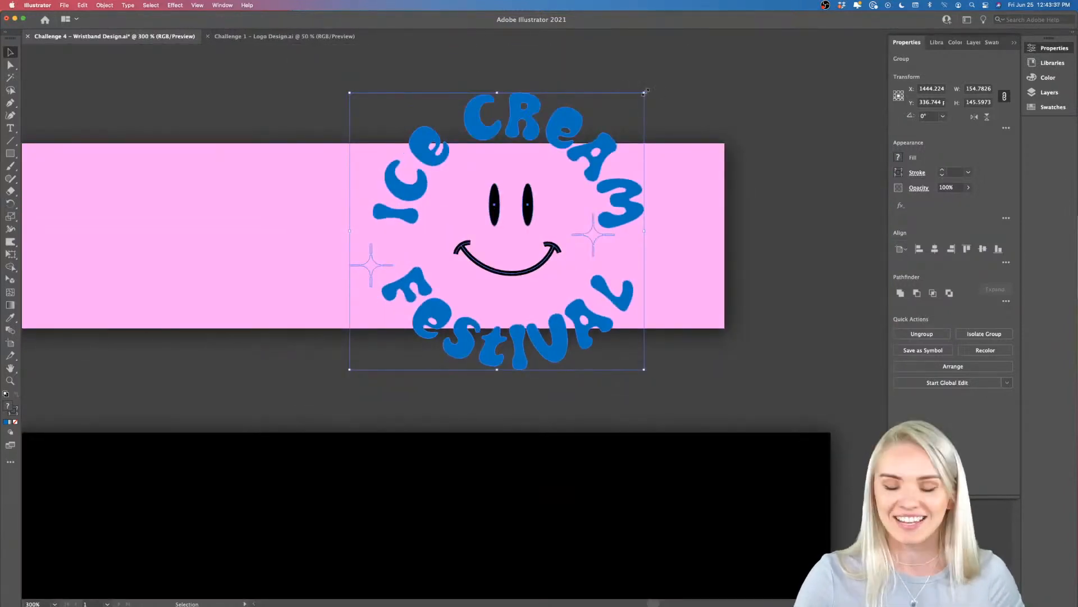
{"action": "left_click_drag", "start_coordinate": [644, 92], "coordinate": [575, 152]}
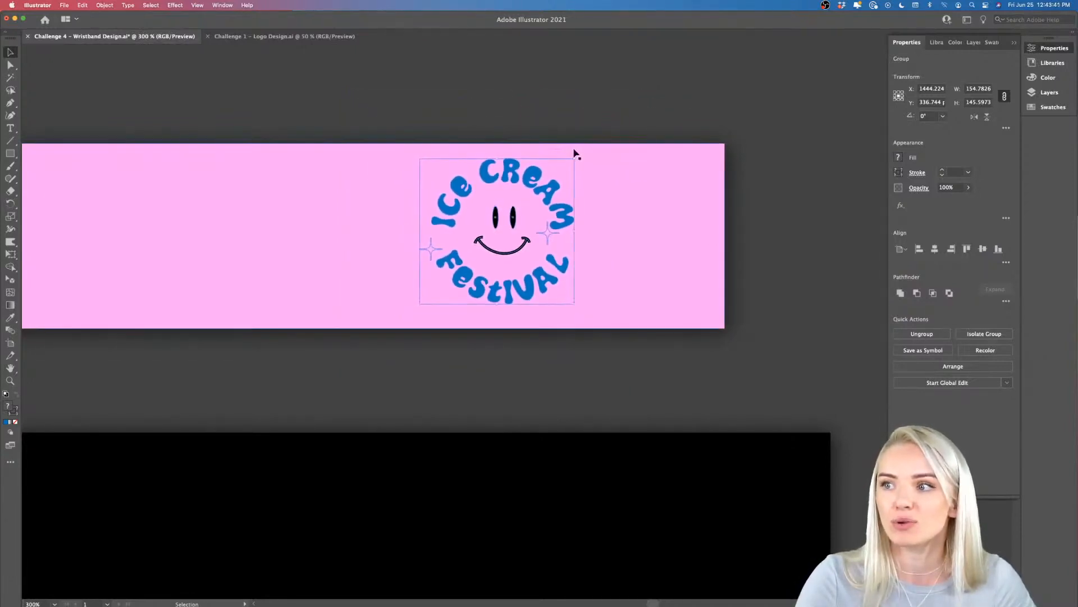
{"action": "left_click_drag", "start_coordinate": [565, 199], "coordinate": [681, 205]}
{"action": "scroll", "coordinate": [679, 205], "scroll_direction": "down", "scroll_amount": 1}
{"action": "scroll", "coordinate": [680, 204], "scroll_direction": "down", "scroll_amount": 4}
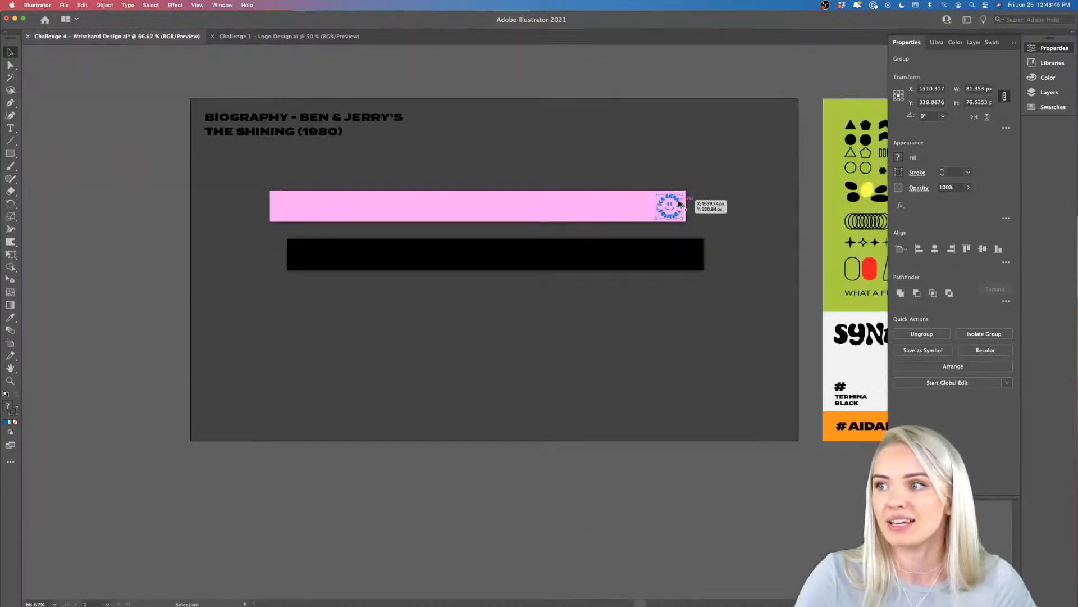
{"action": "scroll", "coordinate": [679, 205], "scroll_direction": "up", "scroll_amount": 2}
{"action": "left_click", "coordinate": [667, 121]}
{"action": "scroll", "coordinate": [668, 122], "scroll_direction": "right", "scroll_amount": 5}
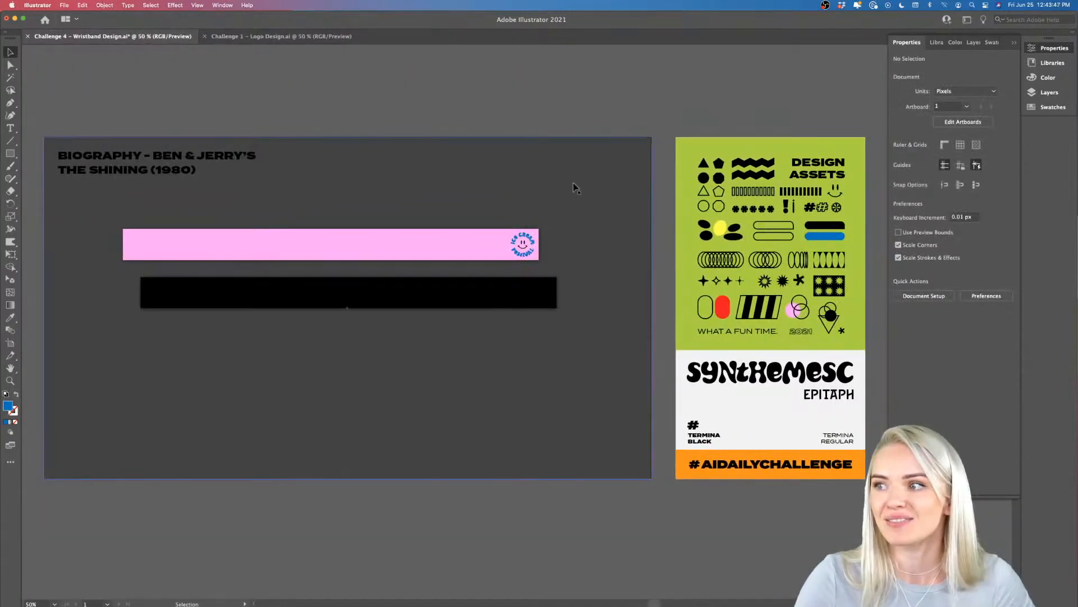
{"action": "scroll", "coordinate": [575, 185], "scroll_direction": "left", "scroll_amount": 4}
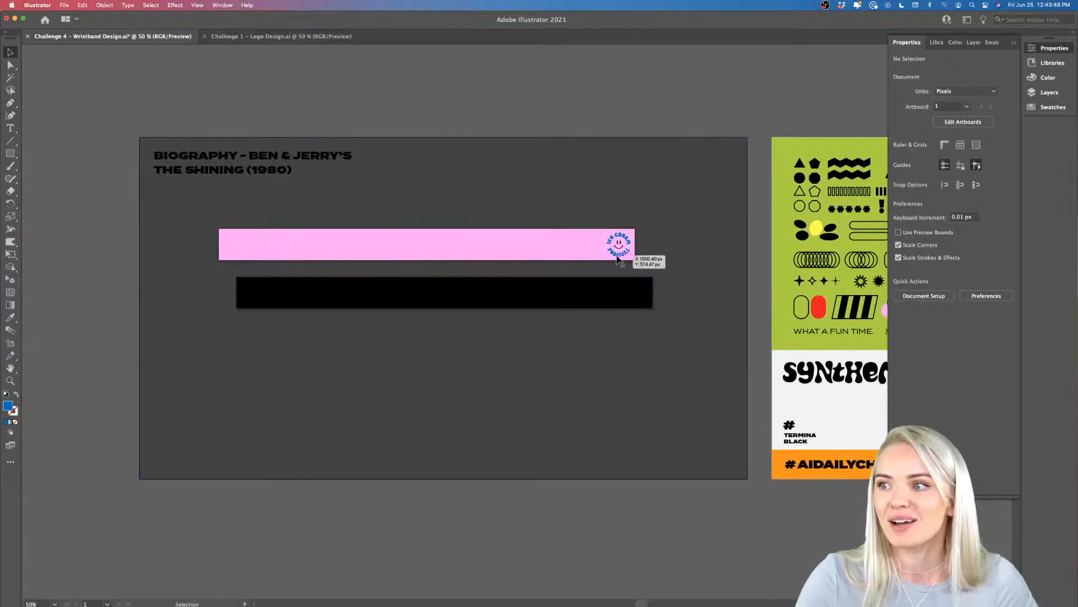
Duplicate the Ice Cream Festival logo from the pink band onto the right end of the black band.
{"action": "scroll", "coordinate": [629, 258], "scroll_direction": "up", "scroll_amount": 3}
{"action": "scroll", "coordinate": [628, 259], "scroll_direction": "down", "scroll_amount": 2}
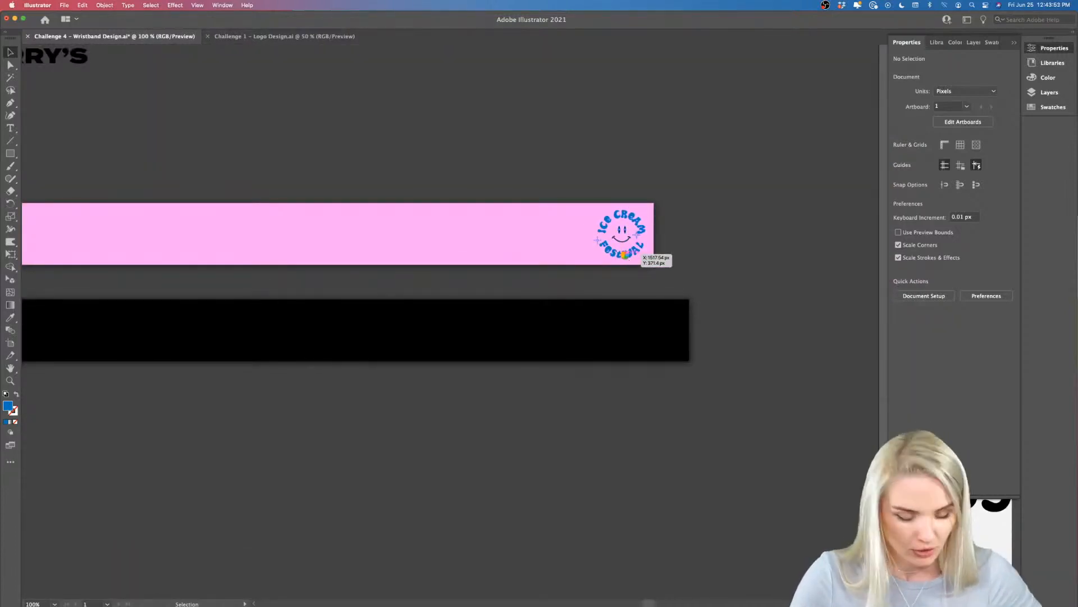
{"action": "left_click", "coordinate": [625, 254]}
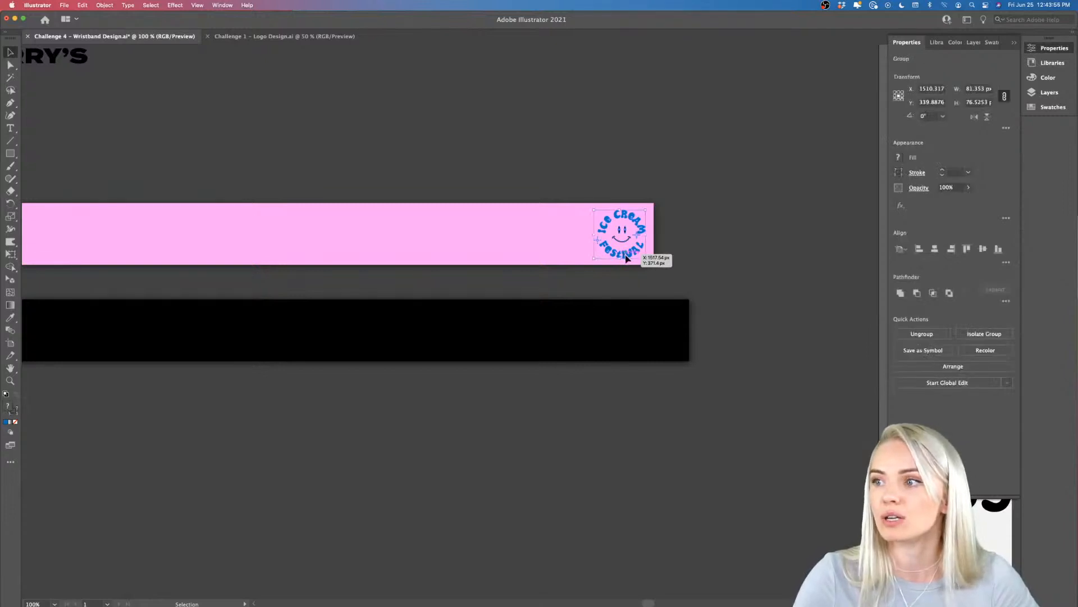
{"action": "left_click_drag", "start_coordinate": [625, 258], "coordinate": [673, 351]}
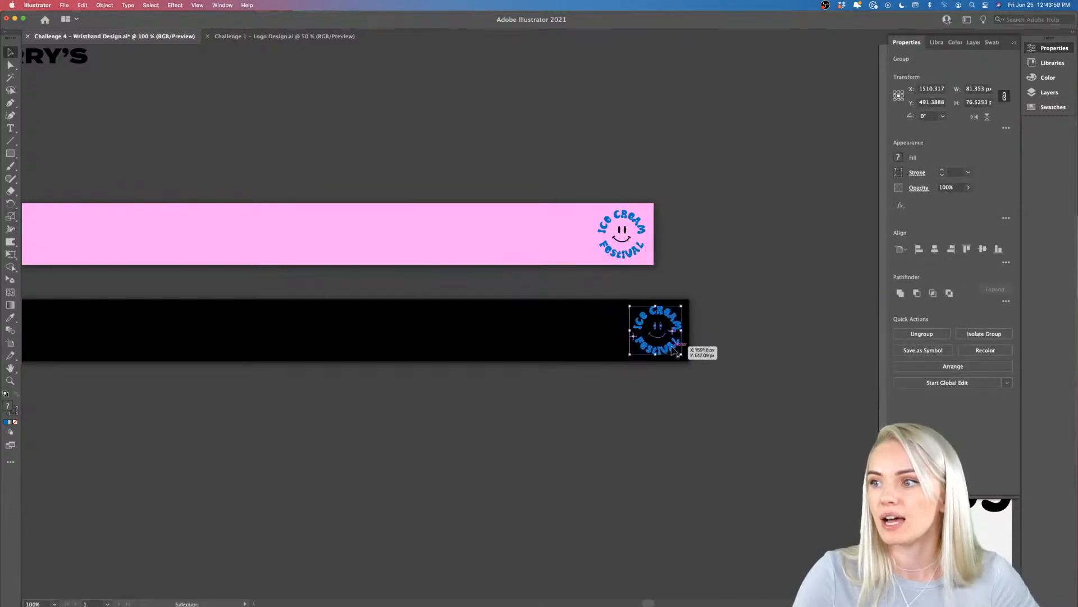
{"action": "left_click", "coordinate": [704, 339]}
{"action": "scroll", "coordinate": [704, 339], "scroll_direction": "right", "scroll_amount": 5}
{"action": "scroll", "coordinate": [562, 340], "scroll_direction": "up", "scroll_amount": 5}
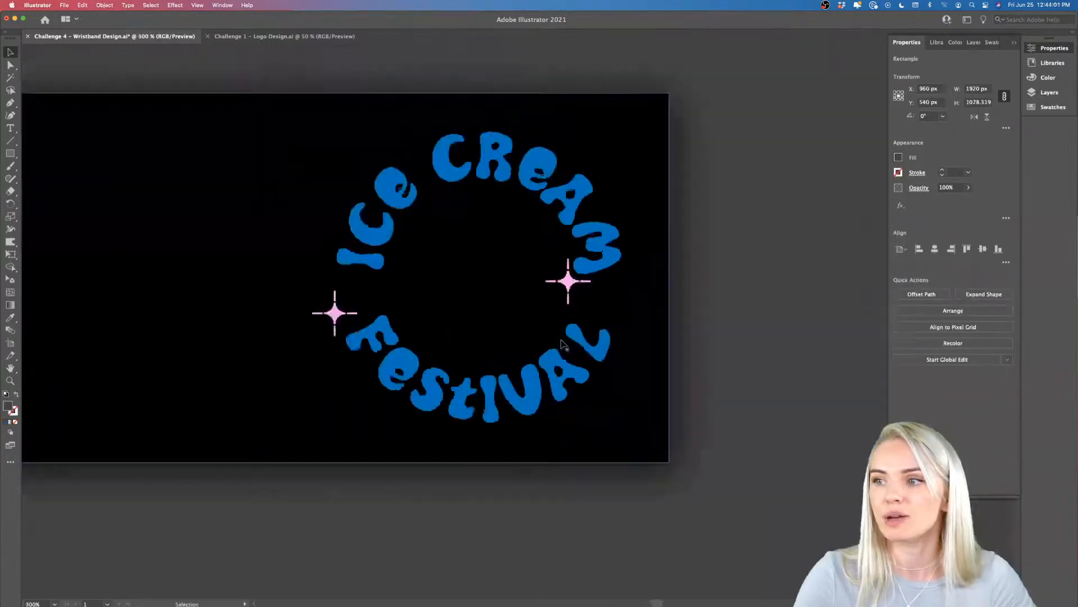
{"action": "scroll", "coordinate": [563, 340], "scroll_direction": "down", "scroll_amount": 7}
{"action": "scroll", "coordinate": [560, 341], "scroll_direction": "right", "scroll_amount": 2}
{"action": "scroll", "coordinate": [553, 343], "scroll_direction": "up", "scroll_amount": 2}
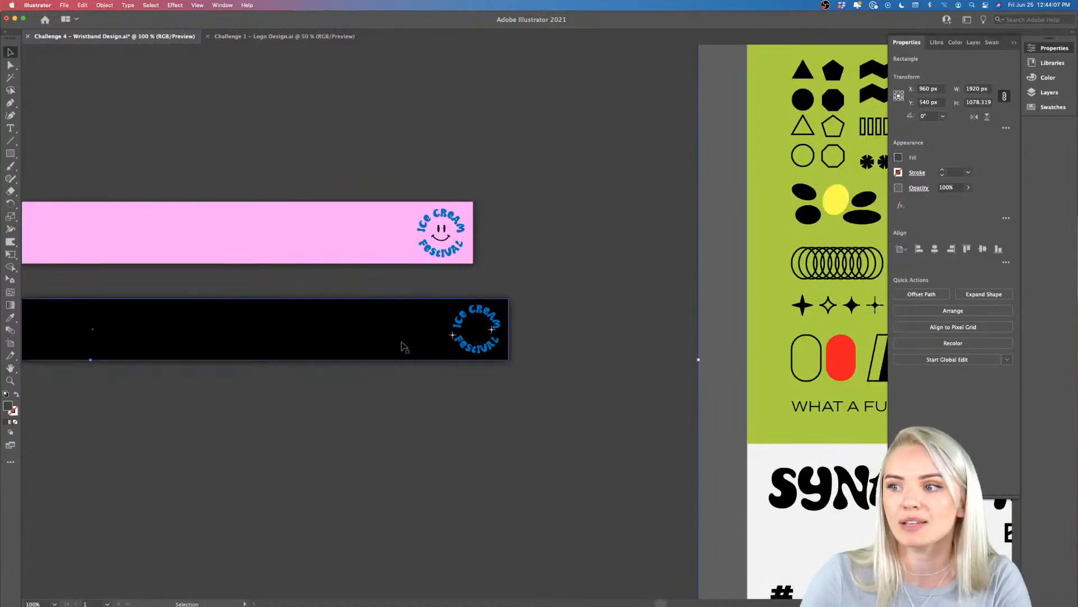
{"action": "scroll", "coordinate": [403, 346], "scroll_direction": "right", "scroll_amount": 1}
Move the black band's logo copy off the band onto the gray background and outline its strokes.
{"action": "left_click", "coordinate": [442, 351]}
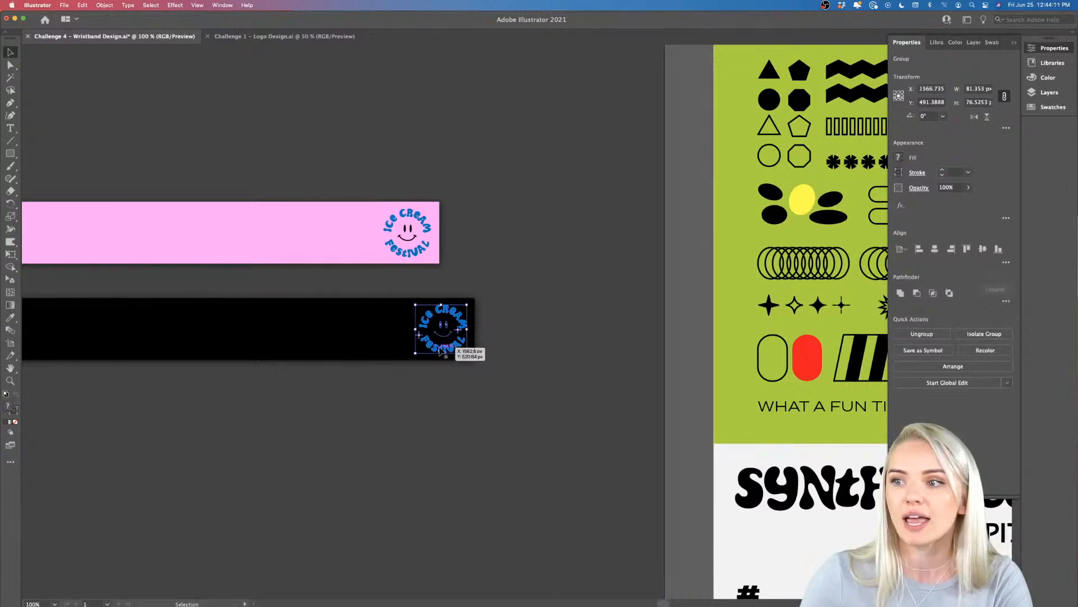
{"action": "scroll", "coordinate": [443, 336], "scroll_direction": "up", "scroll_amount": 10}
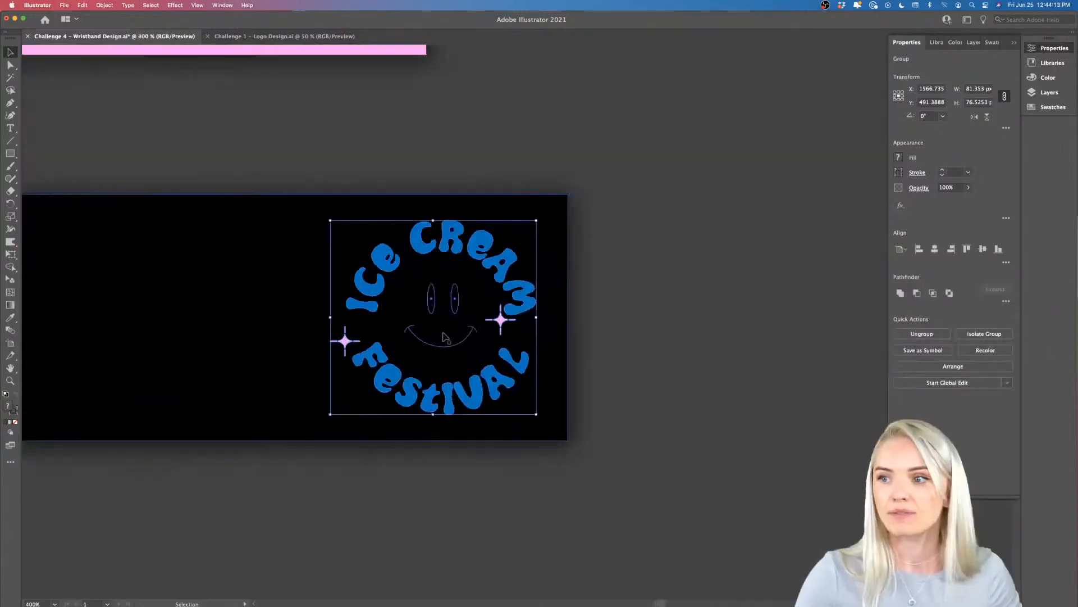
{"action": "scroll", "coordinate": [393, 331], "scroll_direction": "down", "scroll_amount": 2}
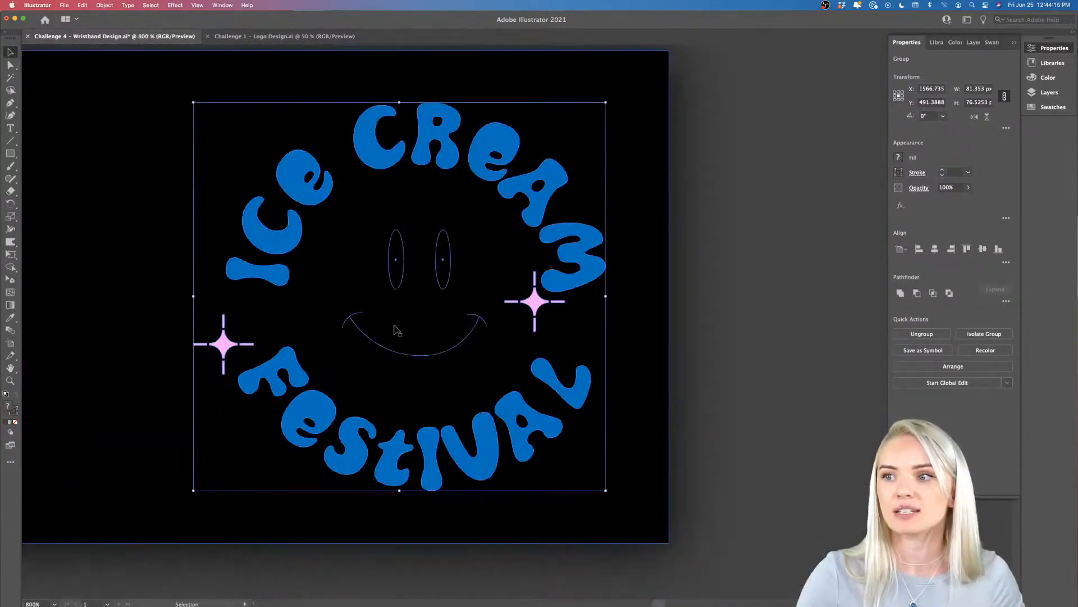
{"action": "scroll", "coordinate": [395, 331], "scroll_direction": "down", "scroll_amount": 6}
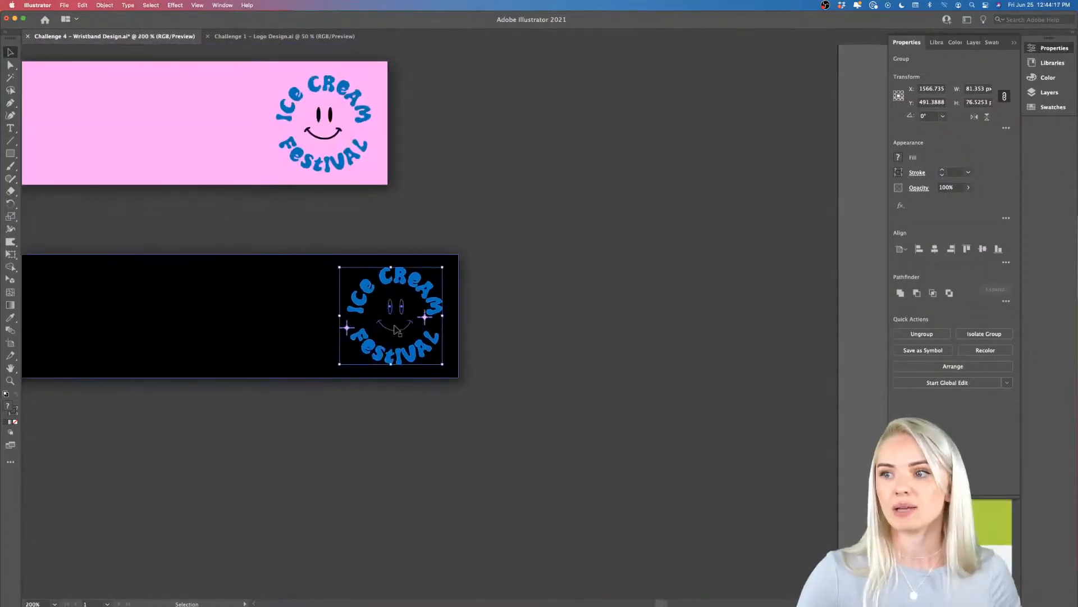
{"action": "left_click_drag", "start_coordinate": [350, 306], "coordinate": [680, 330]}
{"action": "scroll", "coordinate": [681, 331], "scroll_direction": "up", "scroll_amount": 6}
{"action": "scroll", "coordinate": [681, 330], "scroll_direction": "down", "scroll_amount": 1}
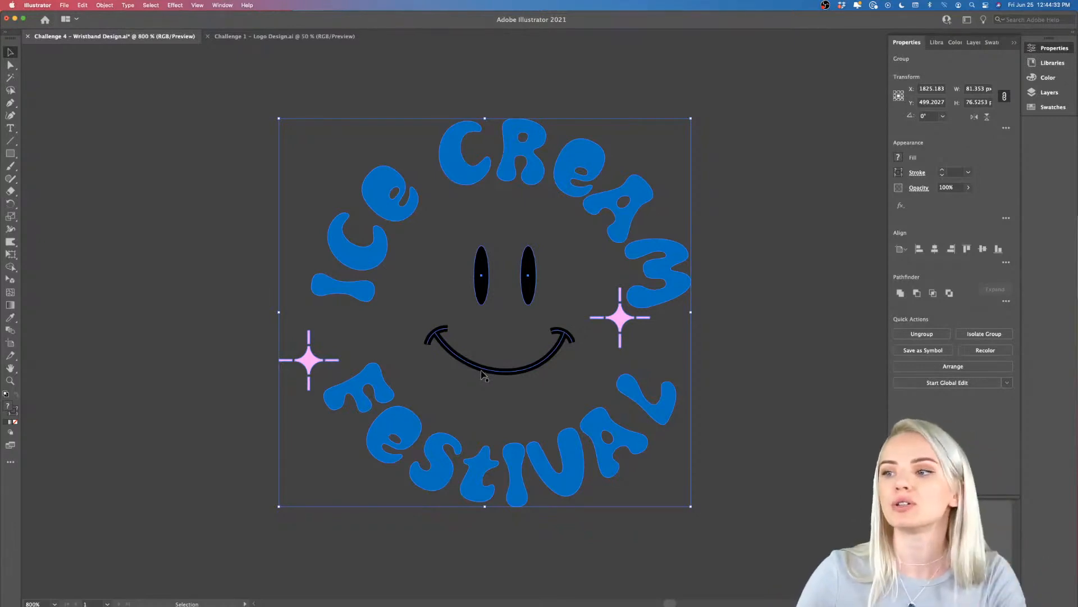
{"action": "left_click", "coordinate": [106, 6]}
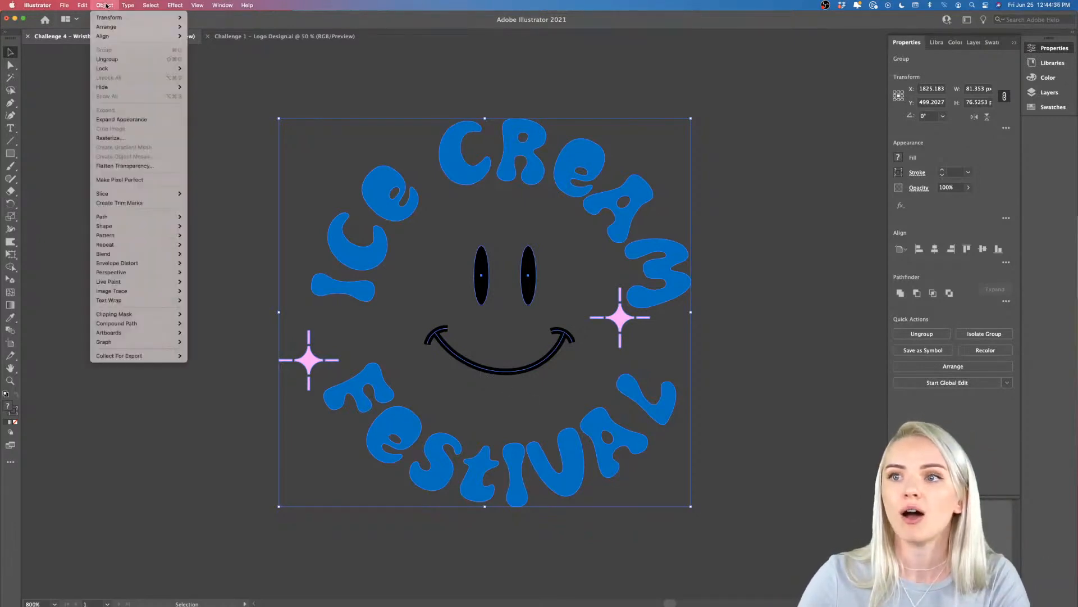
{"action": "mouse_move", "coordinate": [137, 217]}
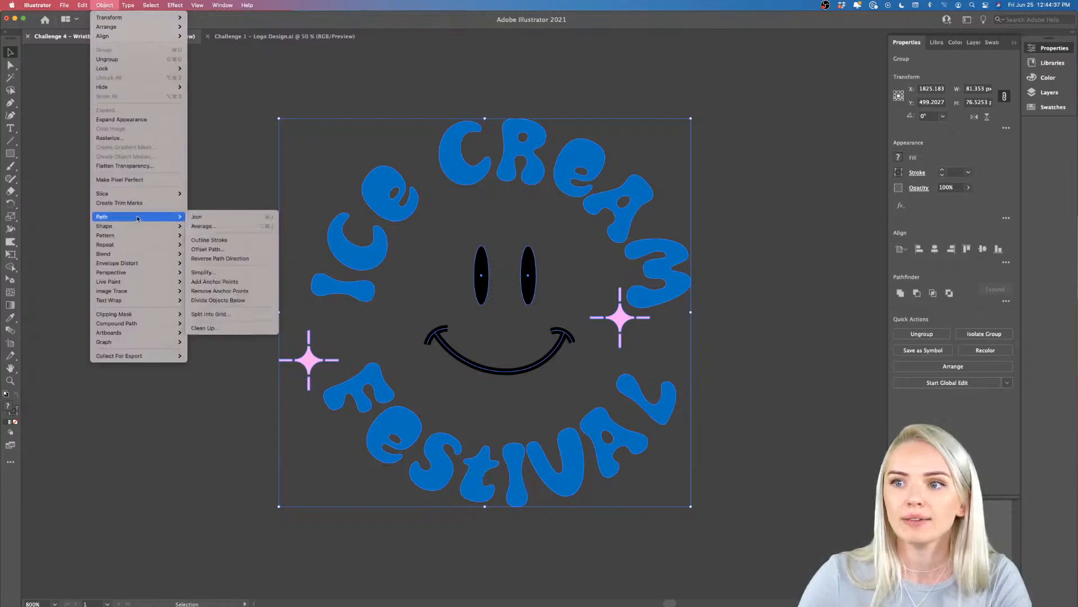
{"action": "left_click", "coordinate": [209, 241]}
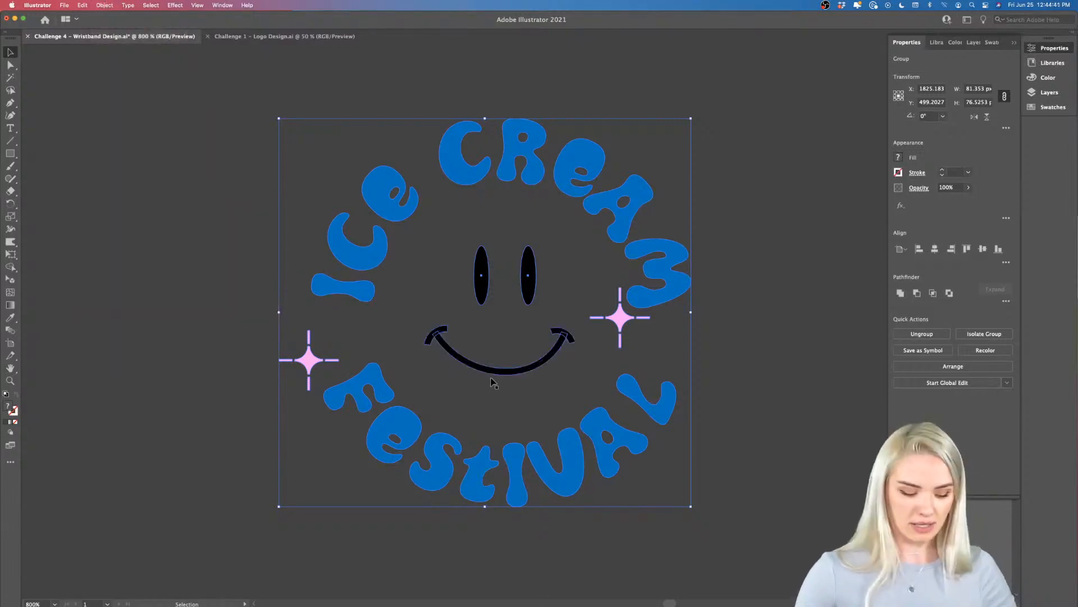
{"action": "scroll", "coordinate": [493, 383], "scroll_direction": "up", "scroll_amount": 3}
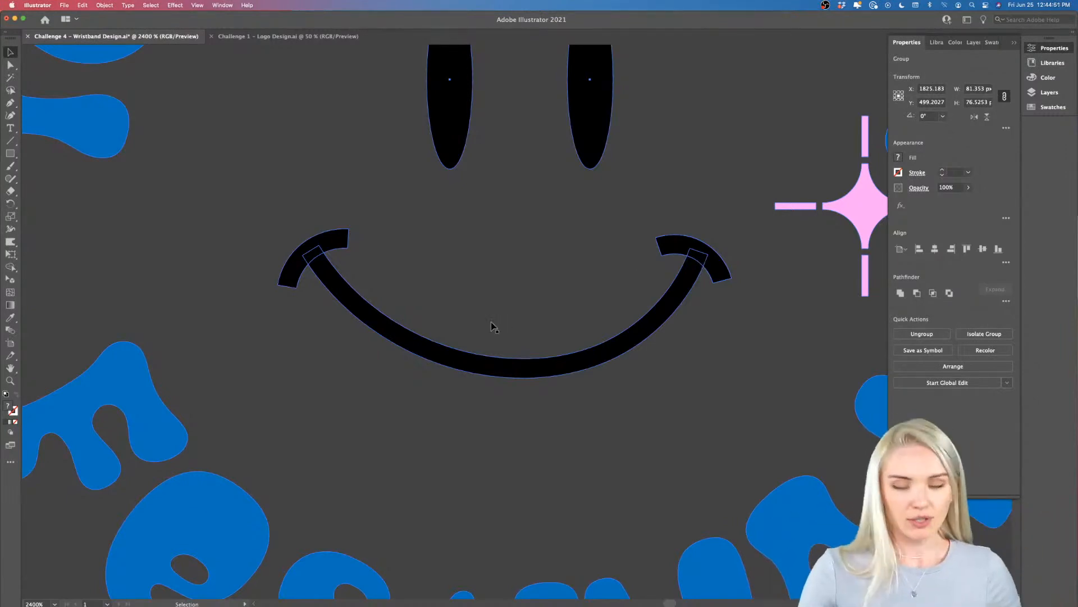
Move the outlined logo copy back onto the right end of the black band.
{"action": "scroll", "coordinate": [490, 322], "scroll_direction": "down", "scroll_amount": 6}
{"action": "scroll", "coordinate": [491, 321], "scroll_direction": "left", "scroll_amount": 2}
{"action": "scroll", "coordinate": [491, 322], "scroll_direction": "left", "scroll_amount": 3}
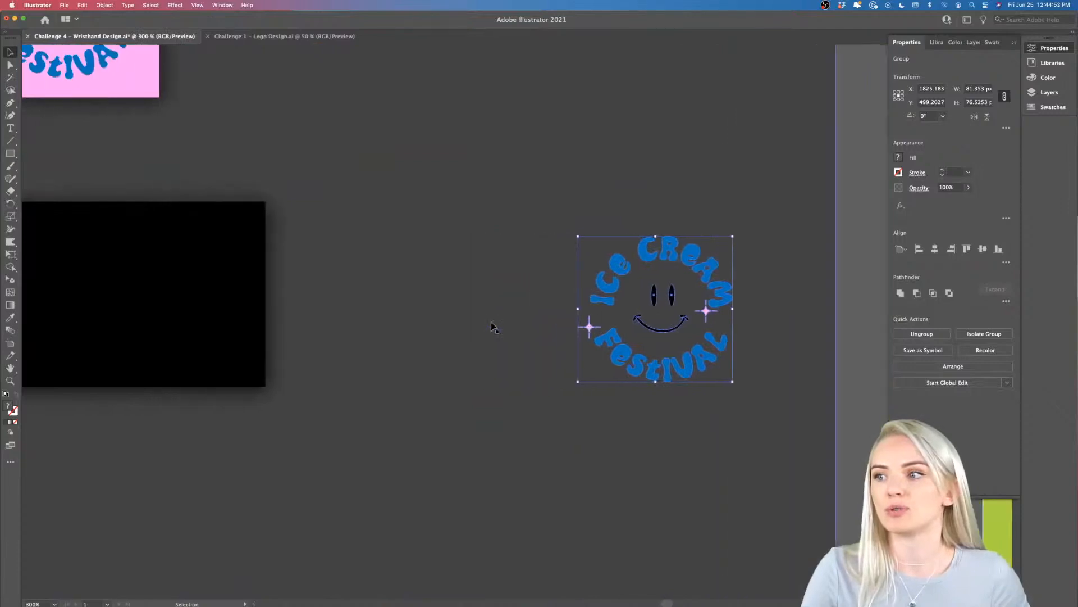
{"action": "left_click_drag", "start_coordinate": [713, 362], "coordinate": [219, 342]}
{"action": "scroll", "coordinate": [218, 343], "scroll_direction": "down", "scroll_amount": 2}
{"action": "scroll", "coordinate": [218, 342], "scroll_direction": "down", "scroll_amount": 2}
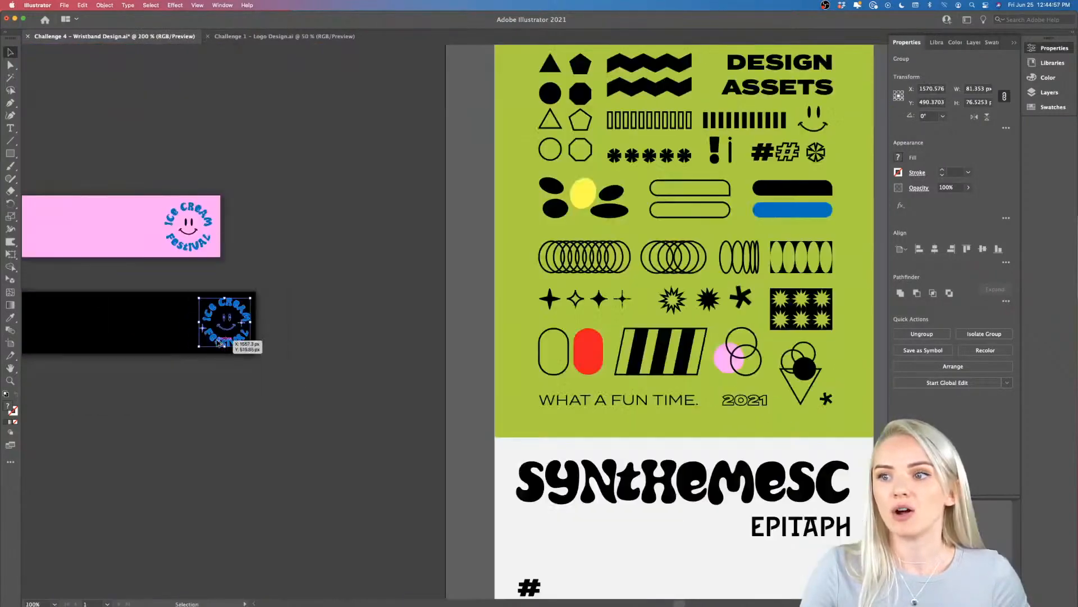
{"action": "scroll", "coordinate": [218, 342], "scroll_direction": "up", "scroll_amount": 5}
{"action": "scroll", "coordinate": [218, 342], "scroll_direction": "down", "scroll_amount": 3}
{"action": "scroll", "coordinate": [219, 343], "scroll_direction": "down", "scroll_amount": 1}
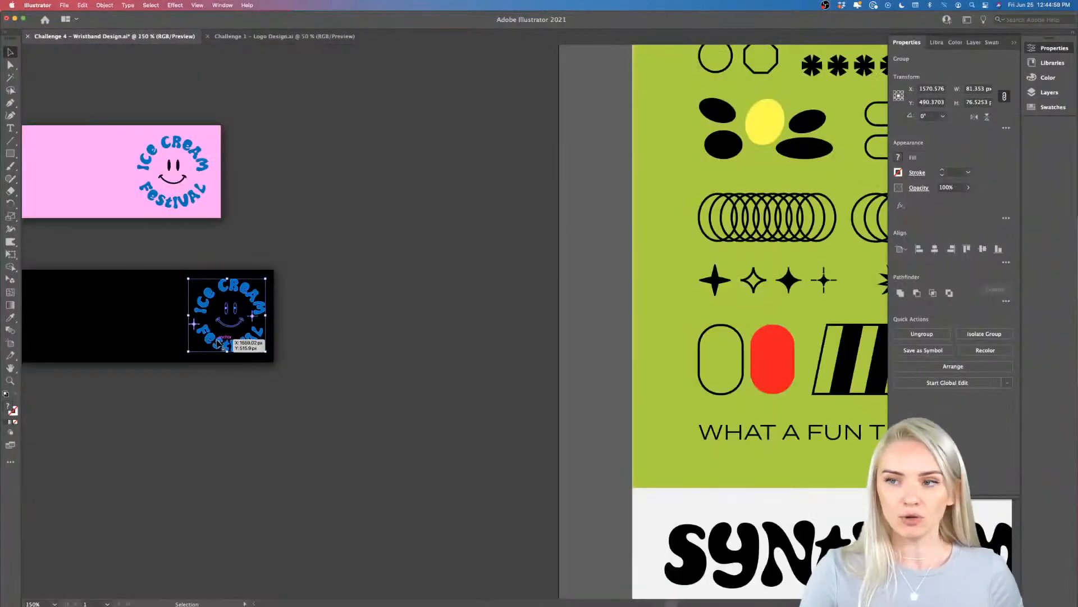
Recolor the whole logo on the black band with the pink sampled from the design assets' pink circle.
{"action": "key", "text": "i"}
{"action": "scroll", "coordinate": [249, 349], "scroll_direction": "right", "scroll_amount": 3}
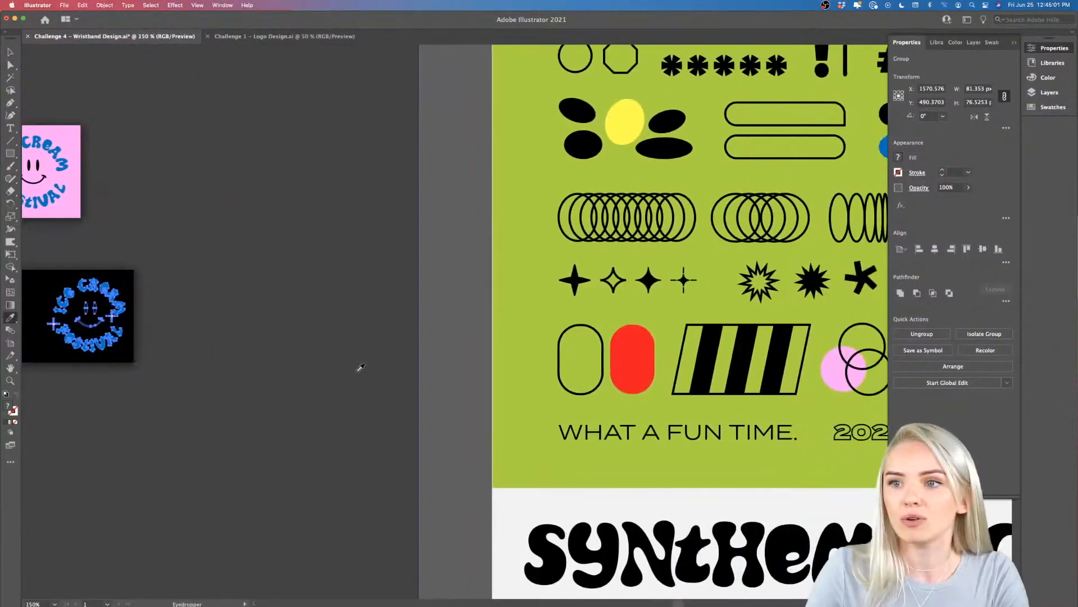
{"action": "left_click", "coordinate": [833, 366]}
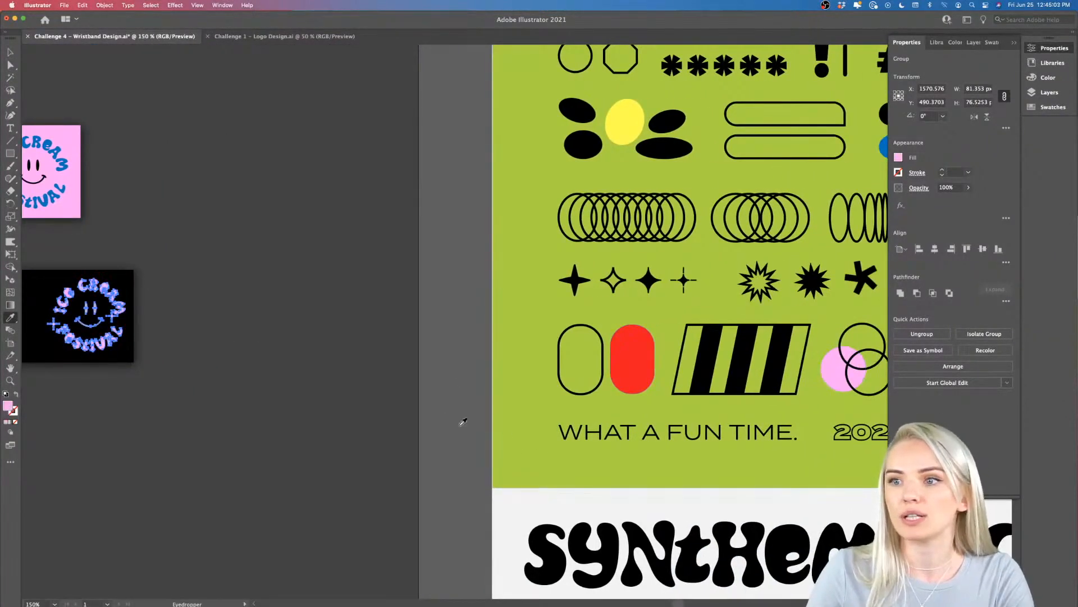
{"action": "key", "text": "v"}
{"action": "left_click", "coordinate": [436, 428]}
Isolate the black band's logo group and recolor its two sparkles with the blue sampled from the design assets' blue bar.
{"action": "scroll", "coordinate": [436, 429], "scroll_direction": "left", "scroll_amount": 5}
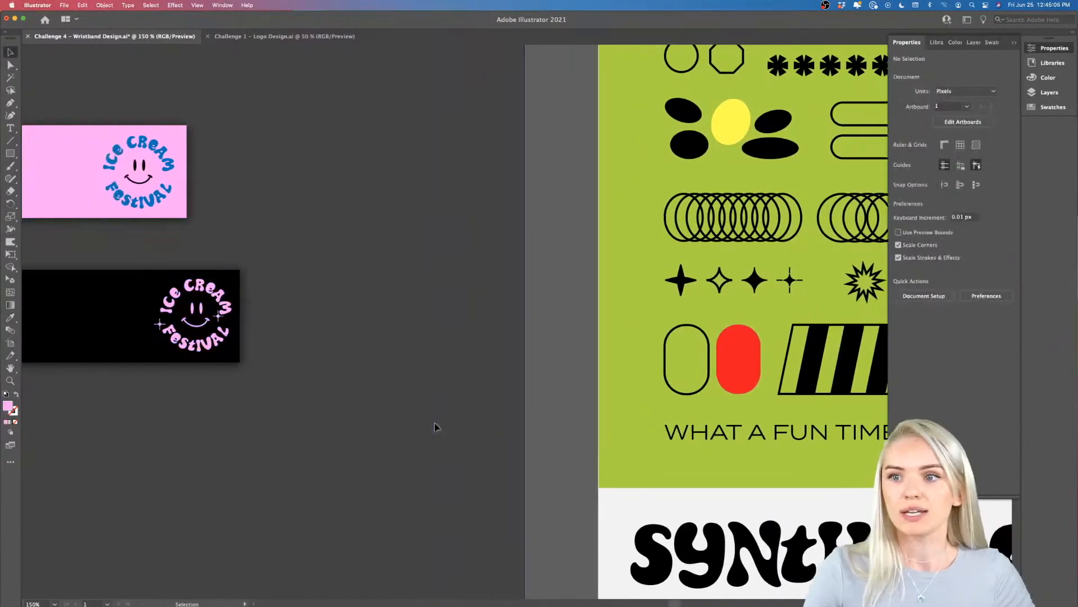
{"action": "scroll", "coordinate": [351, 315], "scroll_direction": "up", "scroll_amount": 5}
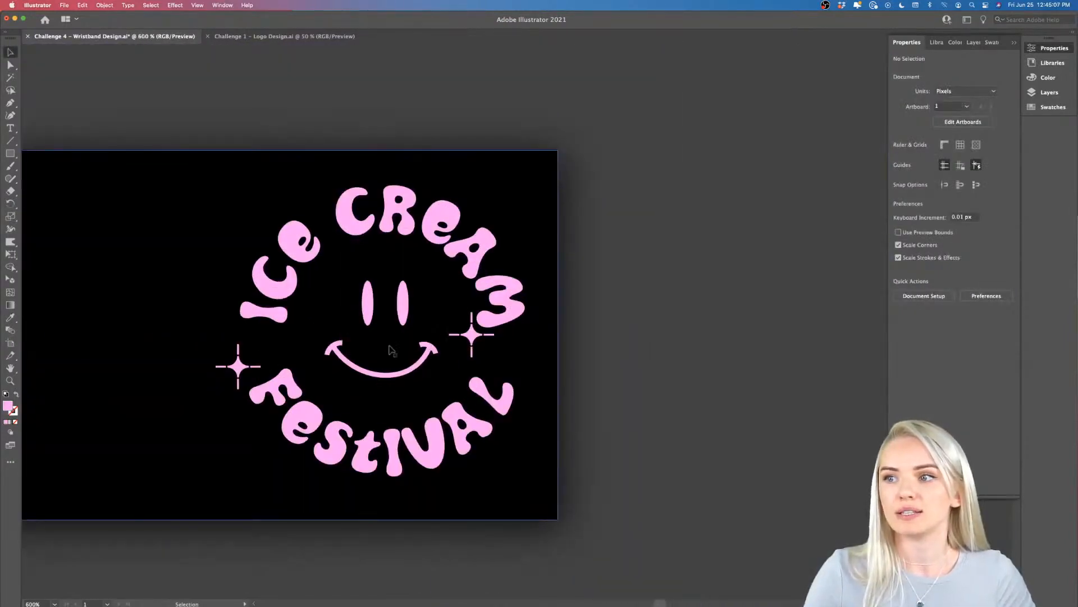
{"action": "double_click", "coordinate": [474, 339]}
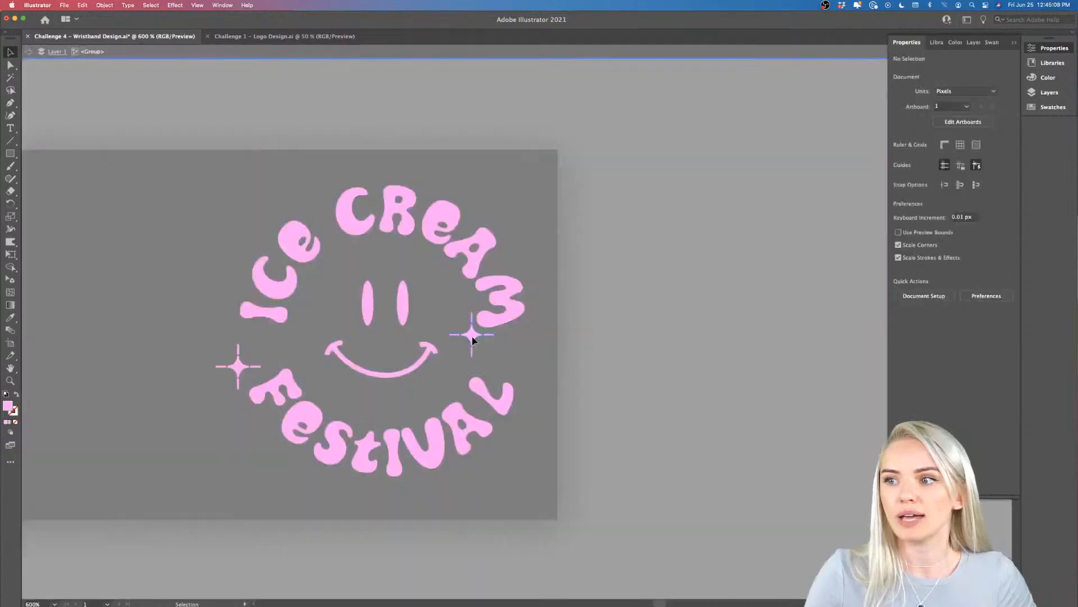
{"action": "left_click", "coordinate": [243, 370], "text": "shift"}
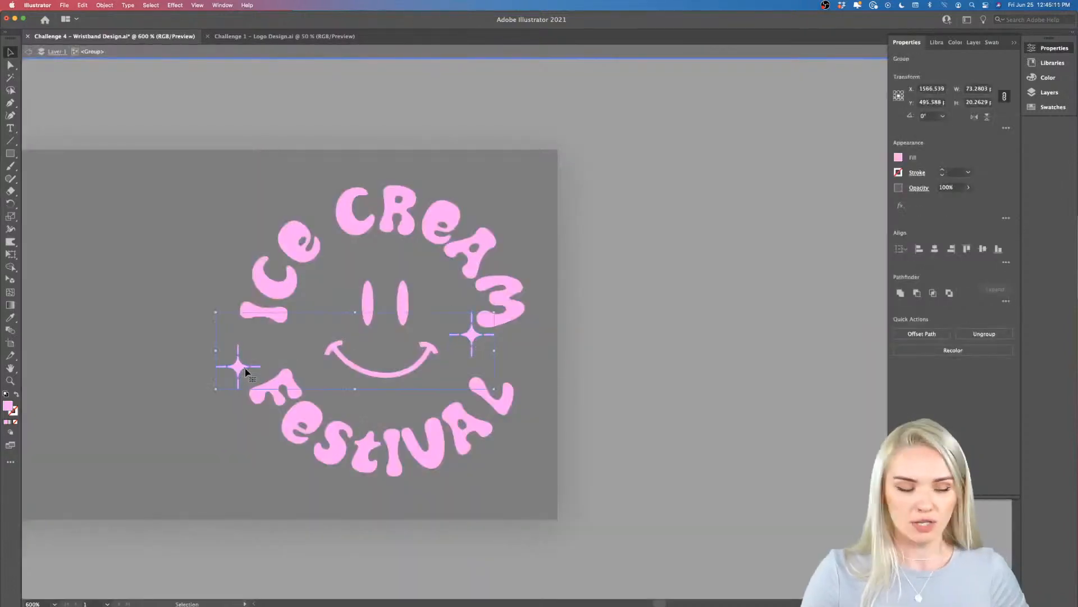
{"action": "scroll", "coordinate": [324, 370], "scroll_direction": "down", "scroll_amount": 8}
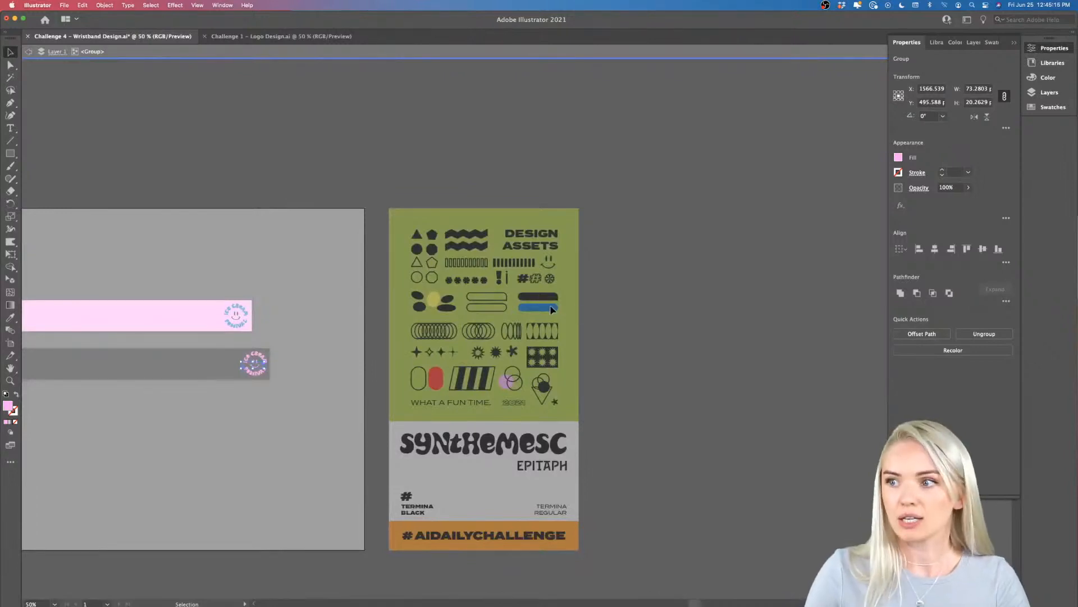
{"action": "key", "text": "i"}
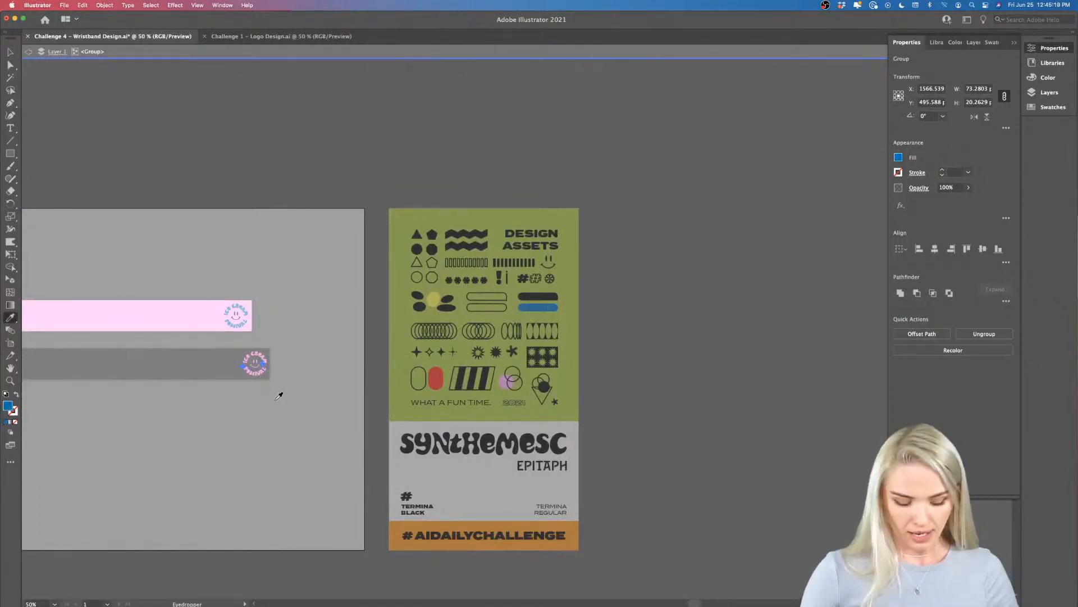
{"action": "key", "text": "v"}
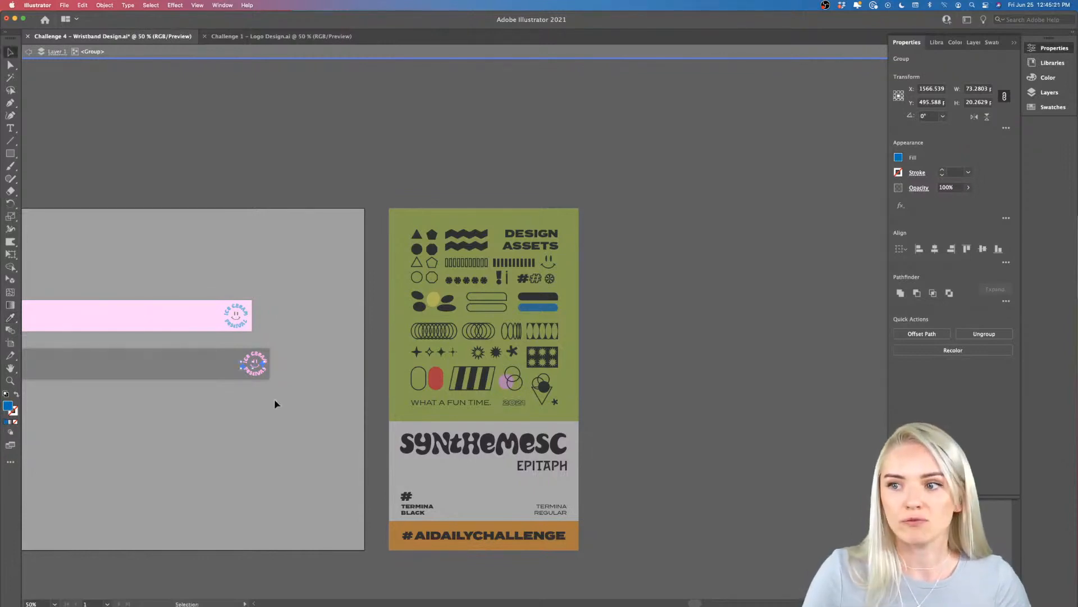
Leave the isolated logo group, clear the selection, and examine the black band's recolored logo up close.
{"action": "key", "text": "super+equal"}
{"action": "key", "text": "super+equal"}
{"action": "key", "text": "super+equal"}
{"action": "key", "text": "super+equal"}
{"action": "key", "text": "super+equal"}
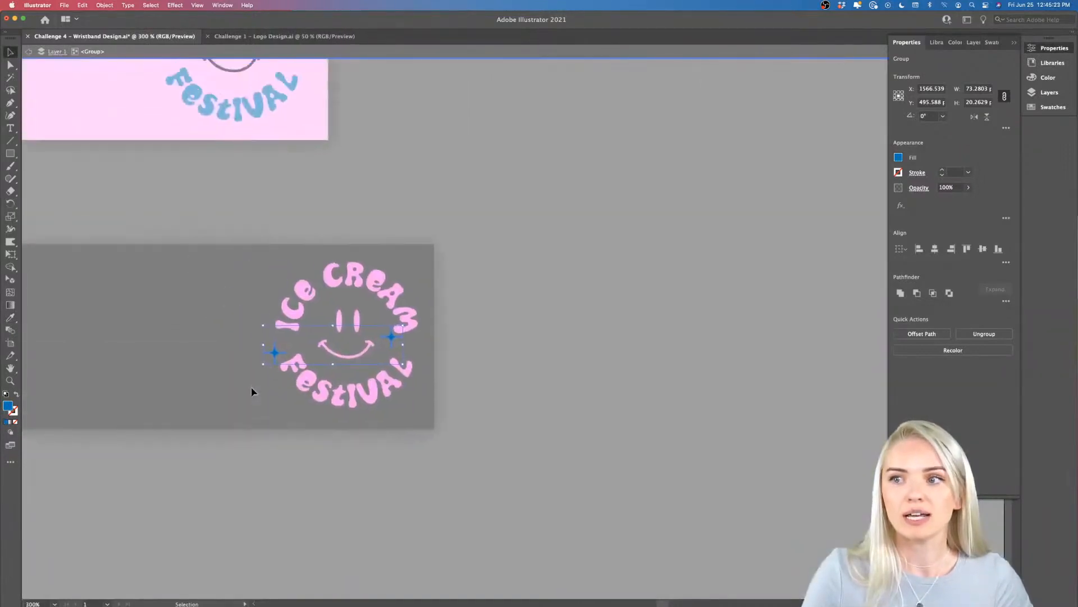
{"action": "key", "text": "super+shift+a"}
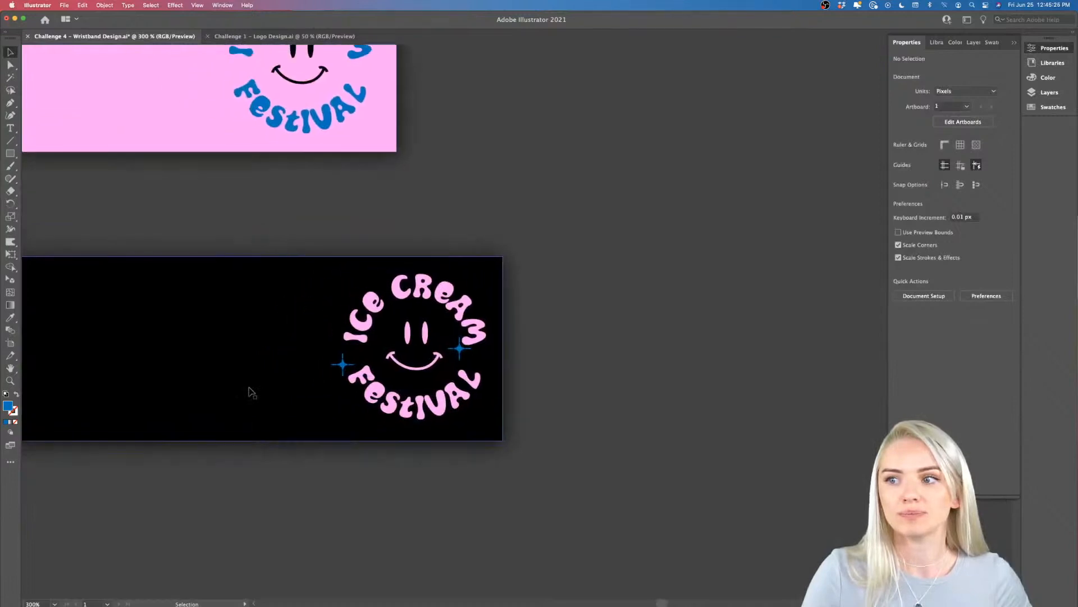
{"action": "key", "text": "super+minus"}
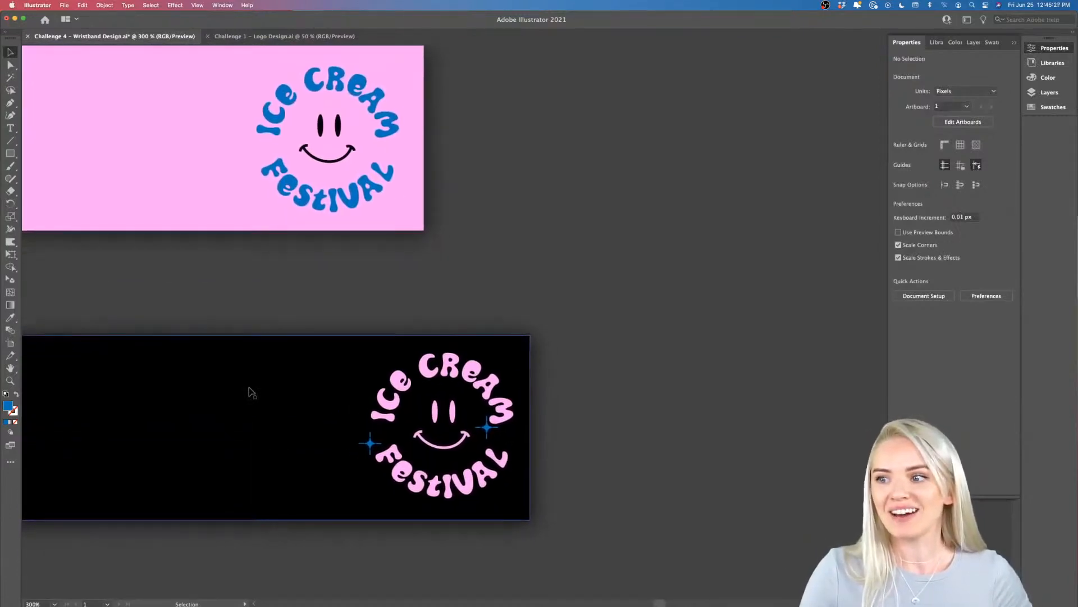
{"action": "key", "text": "super+equal"}
{"action": "key", "text": "super+equal"}
{"action": "key", "text": "super+equal"}
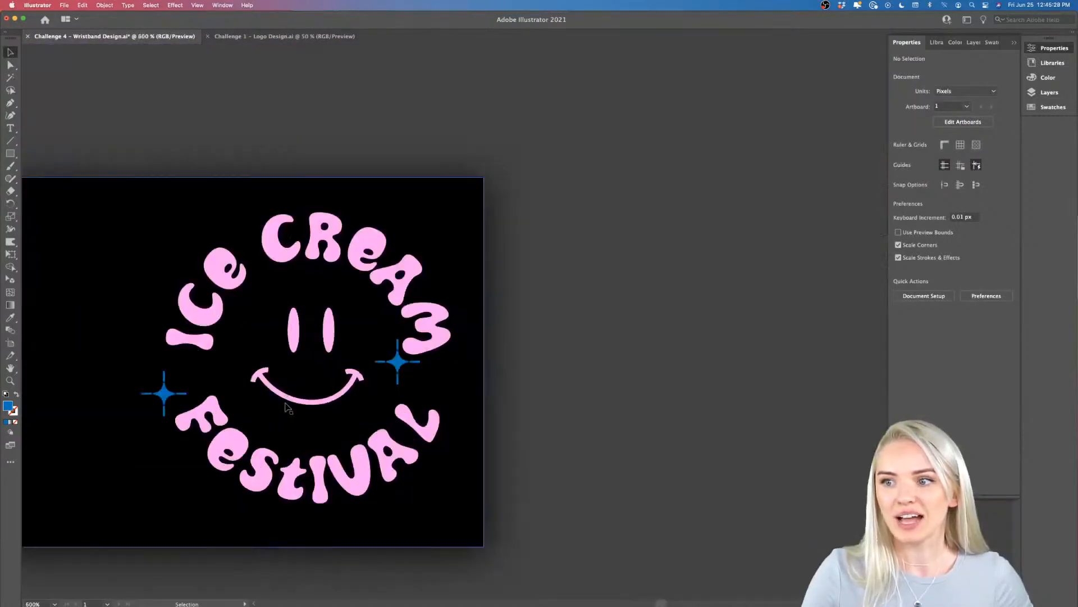
Isolate the black band's logo group and recolor its smiley face with the off-white sampled from the design assets' font panel.
{"action": "double_click", "coordinate": [308, 401]}
{"action": "left_click", "coordinate": [335, 331]}
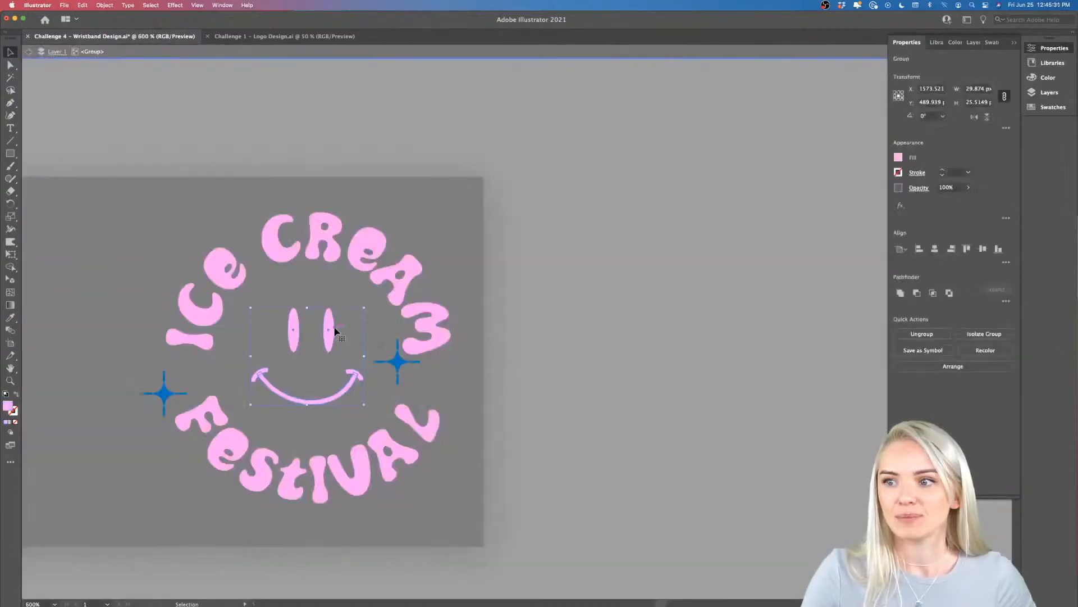
{"action": "key", "text": "super+minus"}
{"action": "key", "text": "super+minus"}
{"action": "key", "text": "super+minus"}
{"action": "key", "text": "super+minus"}
{"action": "key", "text": "super+minus"}
{"action": "key", "text": "super+minus"}
{"action": "key", "text": "super+minus"}
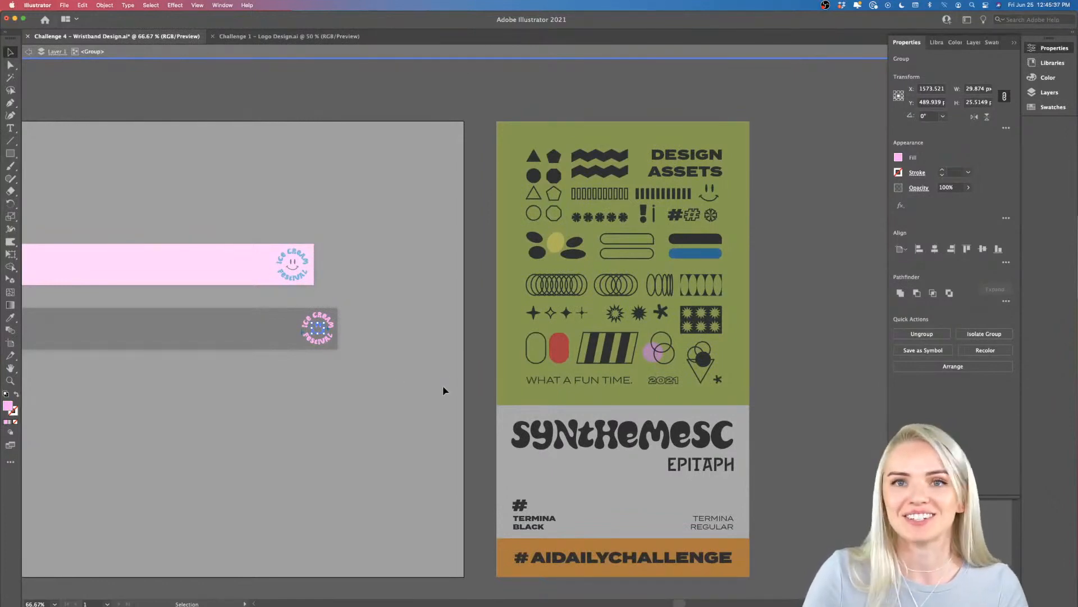
{"action": "key", "text": "i"}
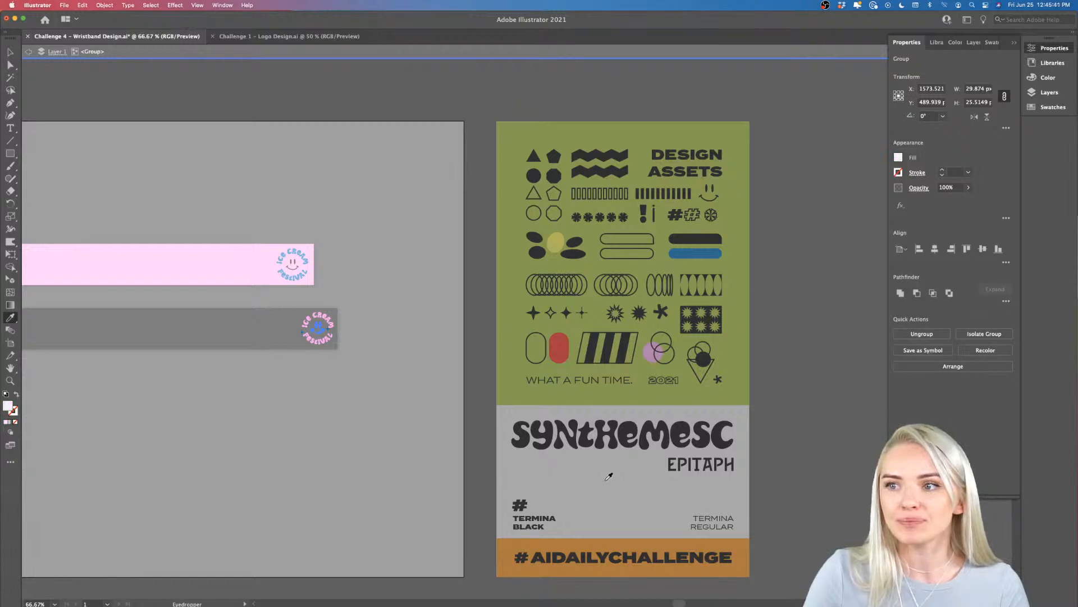
{"action": "key", "text": "v"}
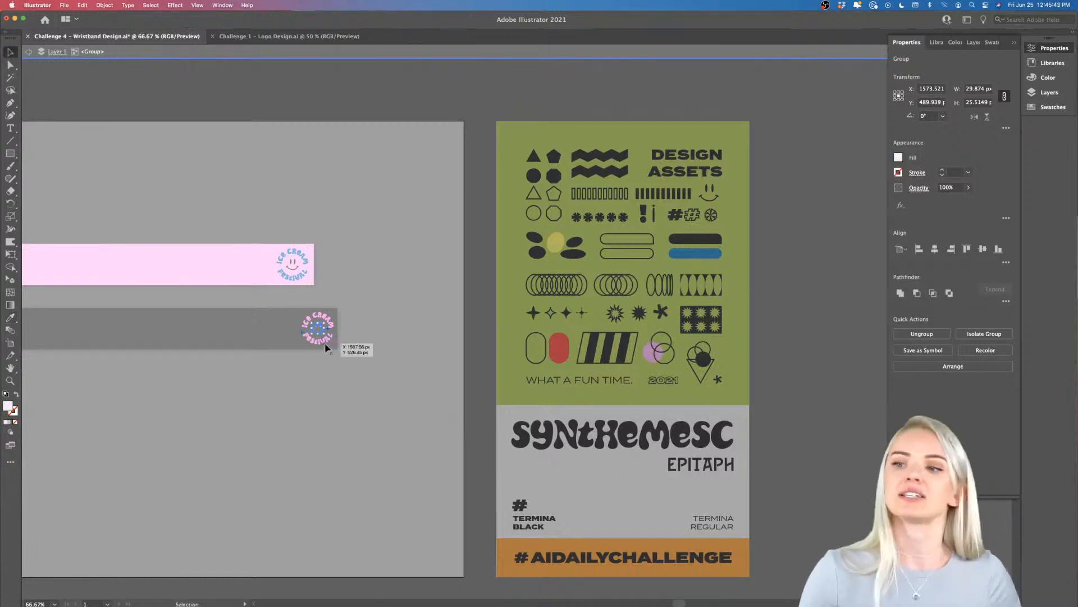
{"action": "scroll", "coordinate": [326, 340], "scroll_direction": "up", "scroll_amount": 10}
{"action": "scroll", "coordinate": [325, 347], "scroll_direction": "up", "scroll_amount": 3}
{"action": "scroll", "coordinate": [326, 348], "scroll_direction": "left", "scroll_amount": 1}
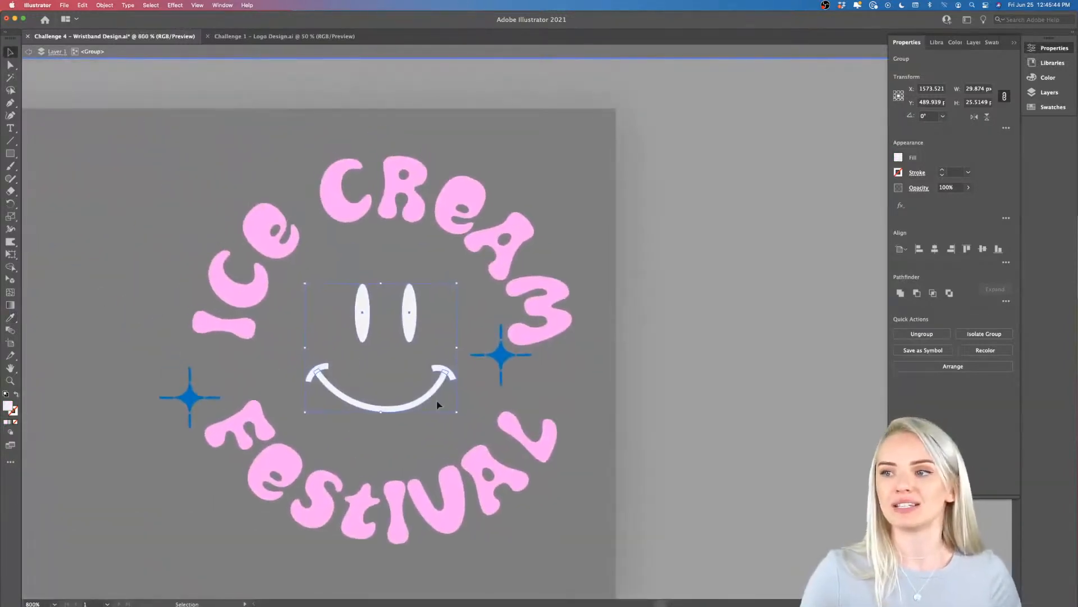
{"action": "double_click", "coordinate": [660, 472]}
Isolate the pink band's logo group and recolor its two sparkles with the off-white sampled from the design assets' font panel.
{"action": "scroll", "coordinate": [629, 478], "scroll_direction": "down", "scroll_amount": 6}
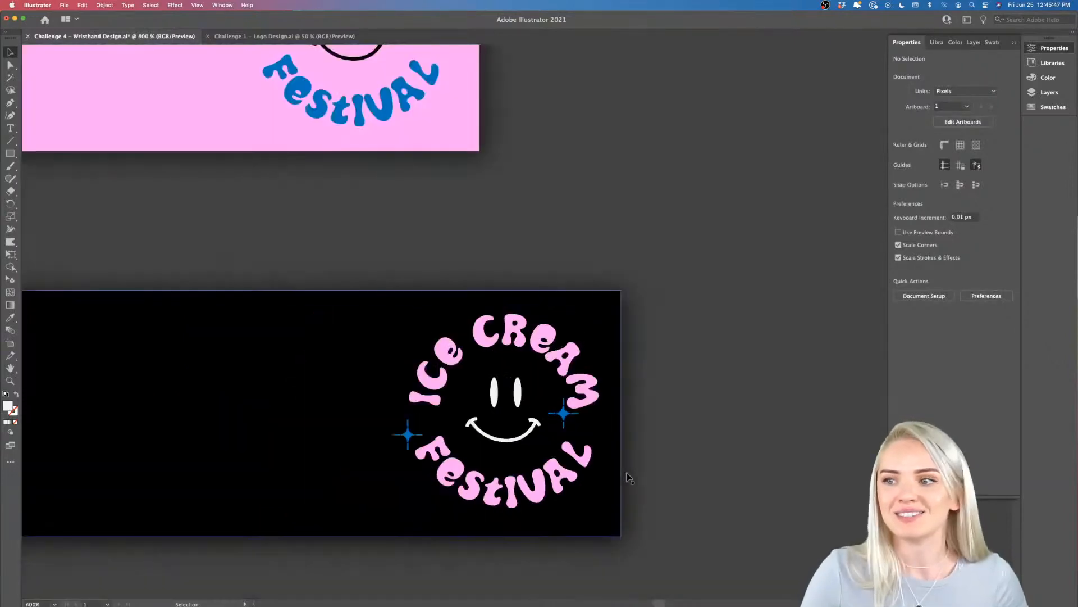
{"action": "scroll", "coordinate": [627, 476], "scroll_direction": "right", "scroll_amount": 2}
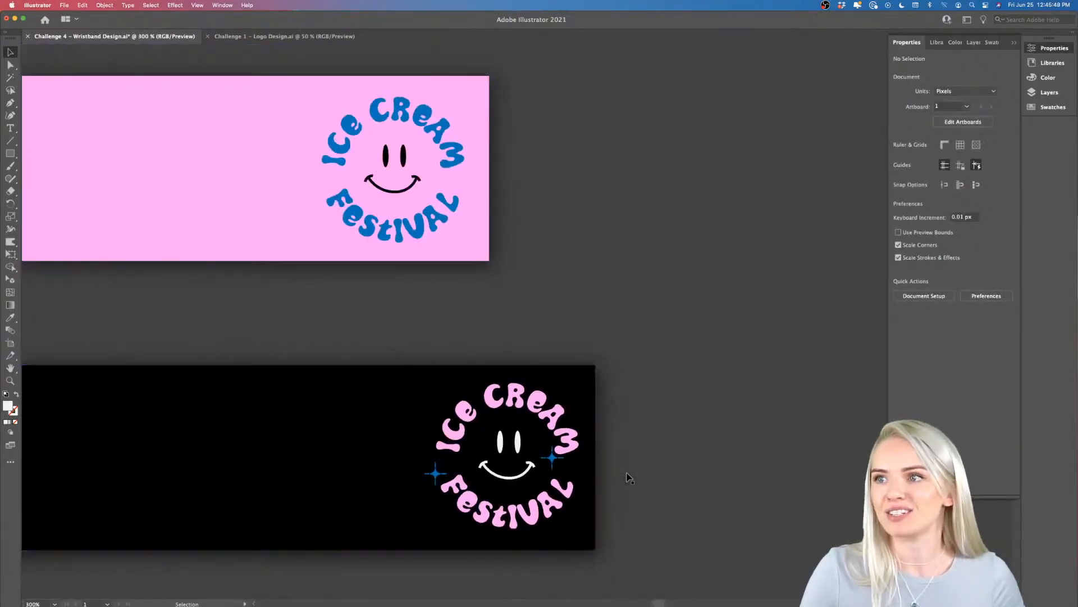
{"action": "left_click", "coordinate": [415, 171]}
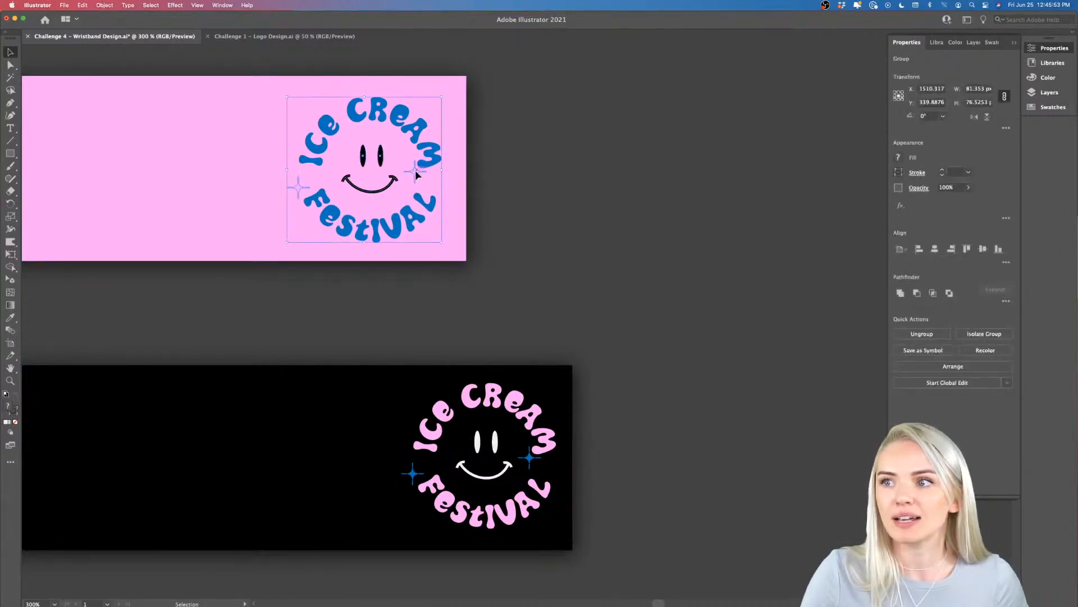
{"action": "double_click", "coordinate": [416, 174]}
{"action": "left_click", "coordinate": [415, 173]}
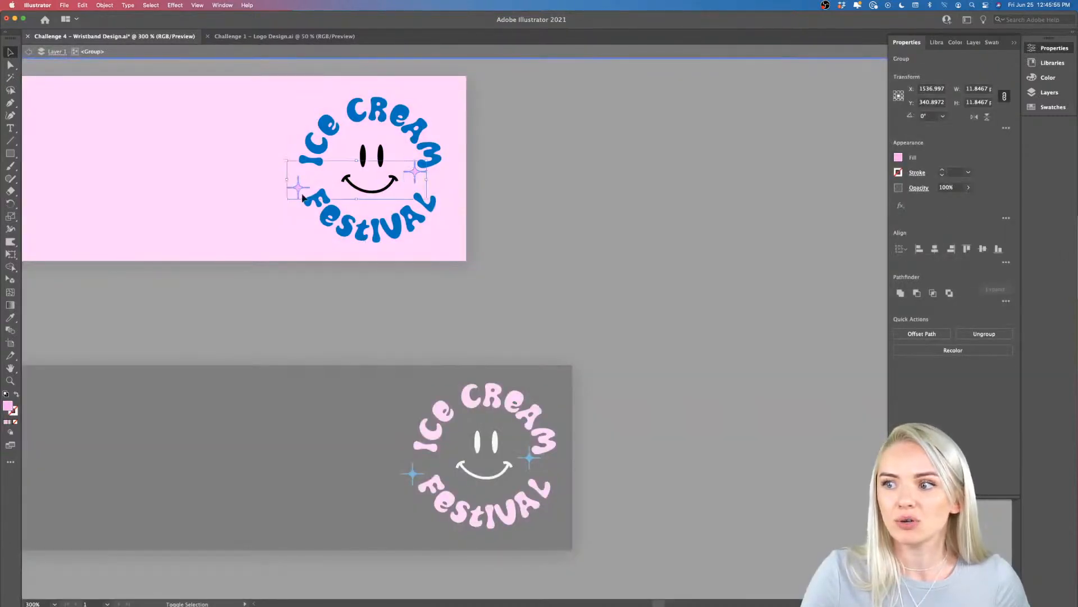
{"action": "key", "text": "super+minus"}
{"action": "key", "text": "super+minus"}
{"action": "key", "text": "super+minus"}
{"action": "key", "text": "super+minus"}
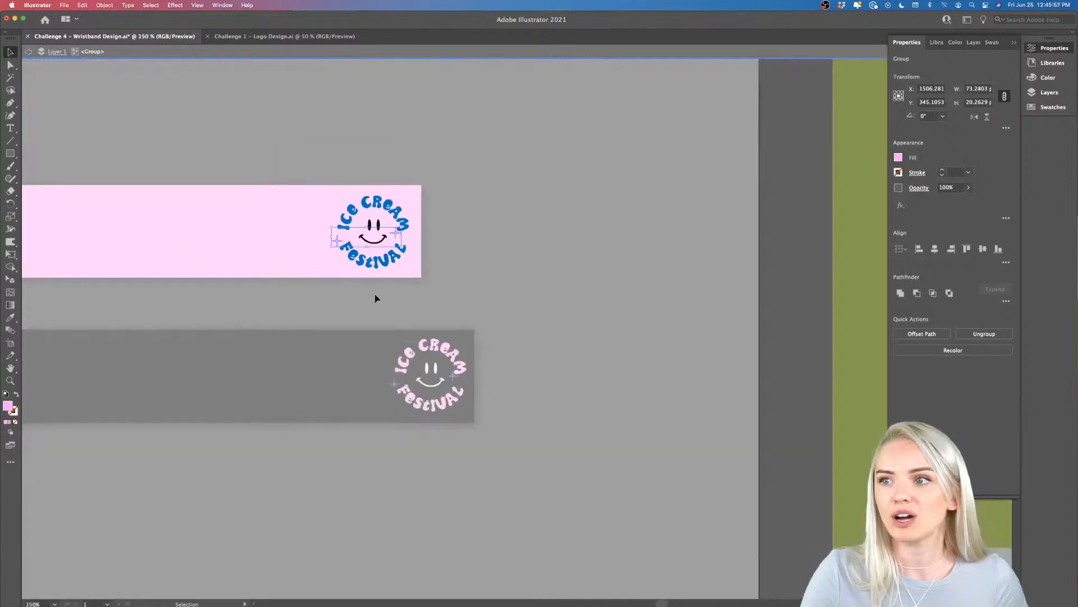
{"action": "scroll", "coordinate": [376, 297], "scroll_direction": "right", "scroll_amount": 2}
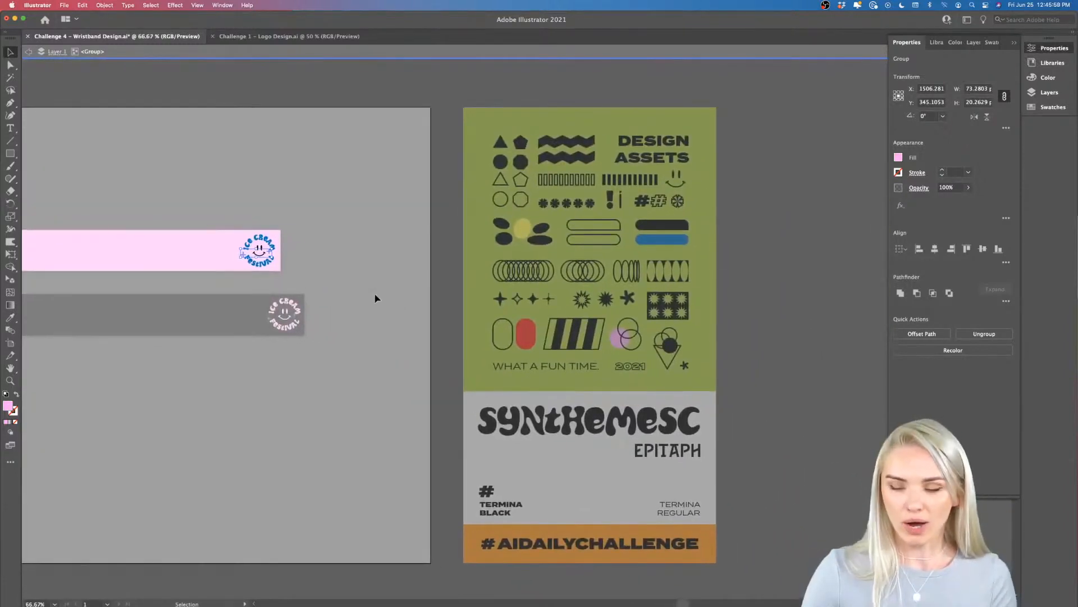
{"action": "key", "text": "i"}
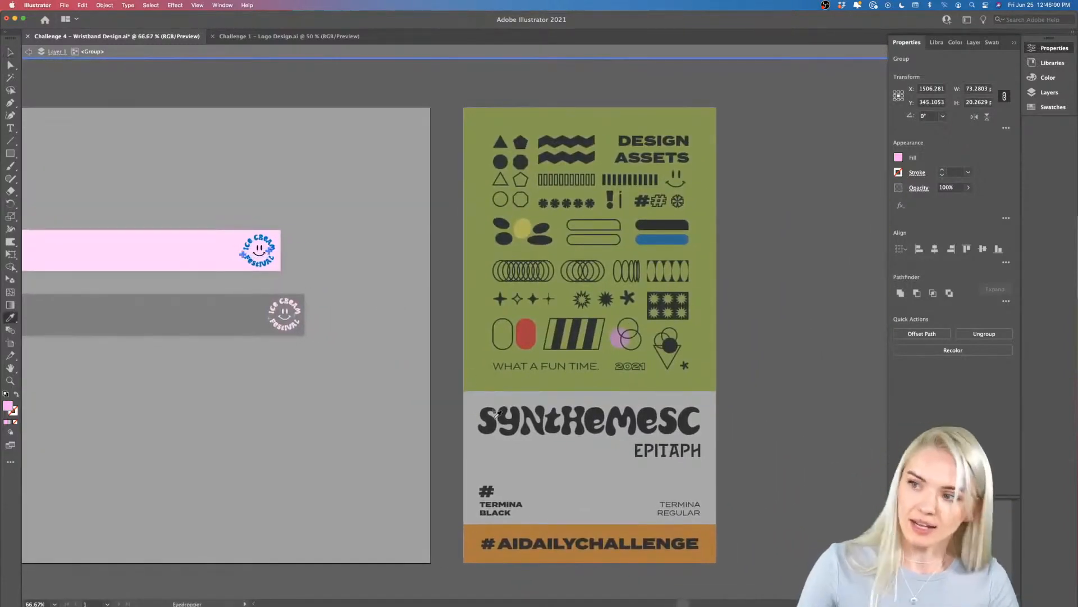
{"action": "left_click", "coordinate": [573, 477]}
{"action": "key", "text": "v"}
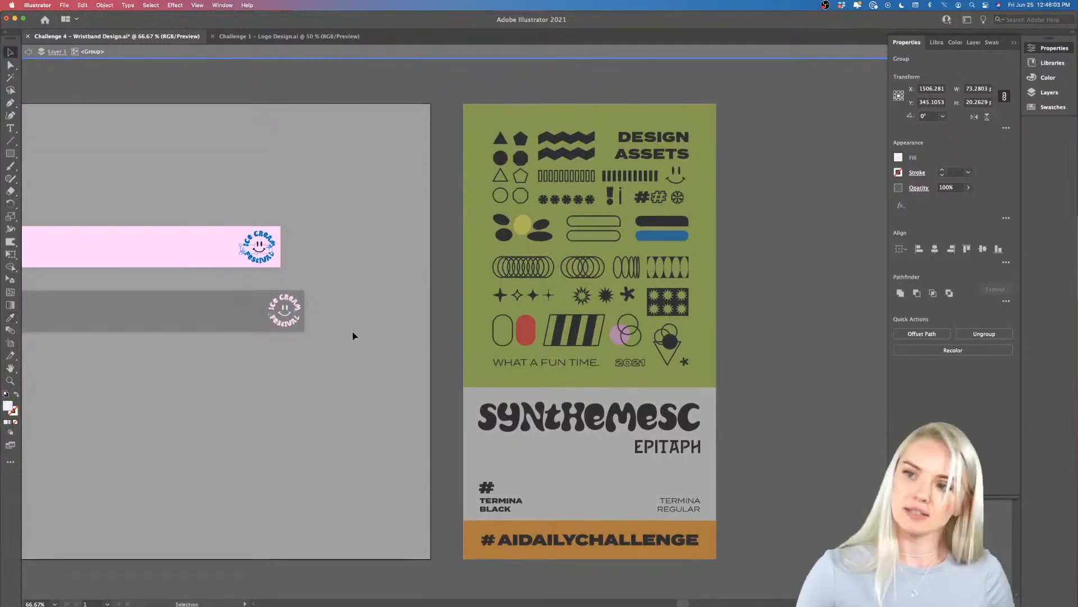
{"action": "key", "text": "super+equal"}
{"action": "key", "text": "super+equal"}
{"action": "key", "text": "super+equal"}
{"action": "key", "text": "super+equal"}
{"action": "double_click", "coordinate": [492, 268]}
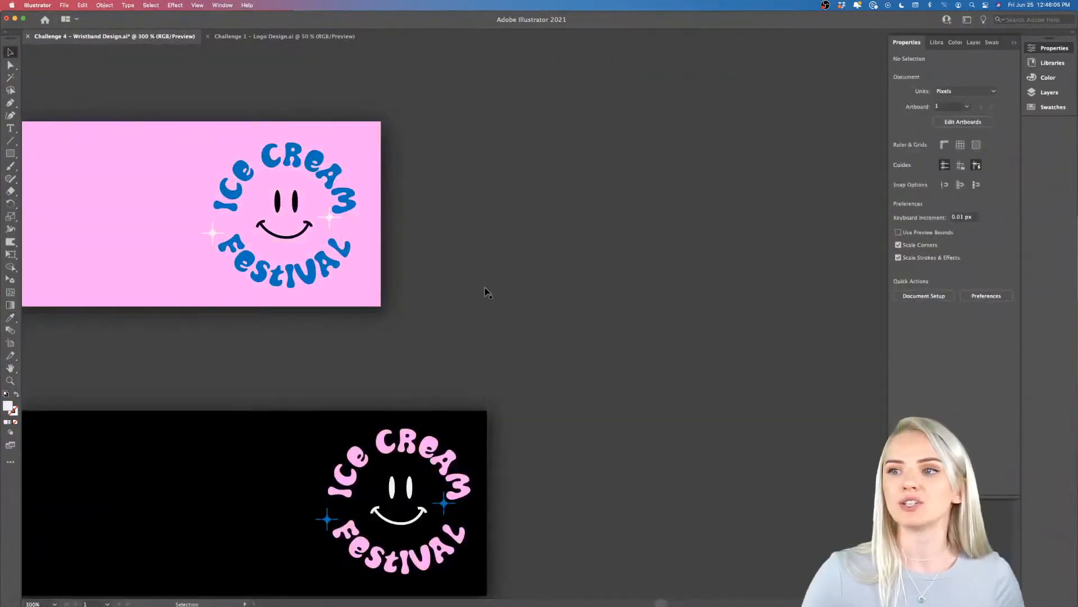
Review both wristbands with their logos and the movie titles across the whole artboard.
{"action": "key", "text": "super+minus"}
{"action": "key", "text": "super+minus"}
{"action": "key", "text": "super+minus"}
{"action": "scroll", "coordinate": [486, 291], "scroll_direction": "left", "scroll_amount": 3}
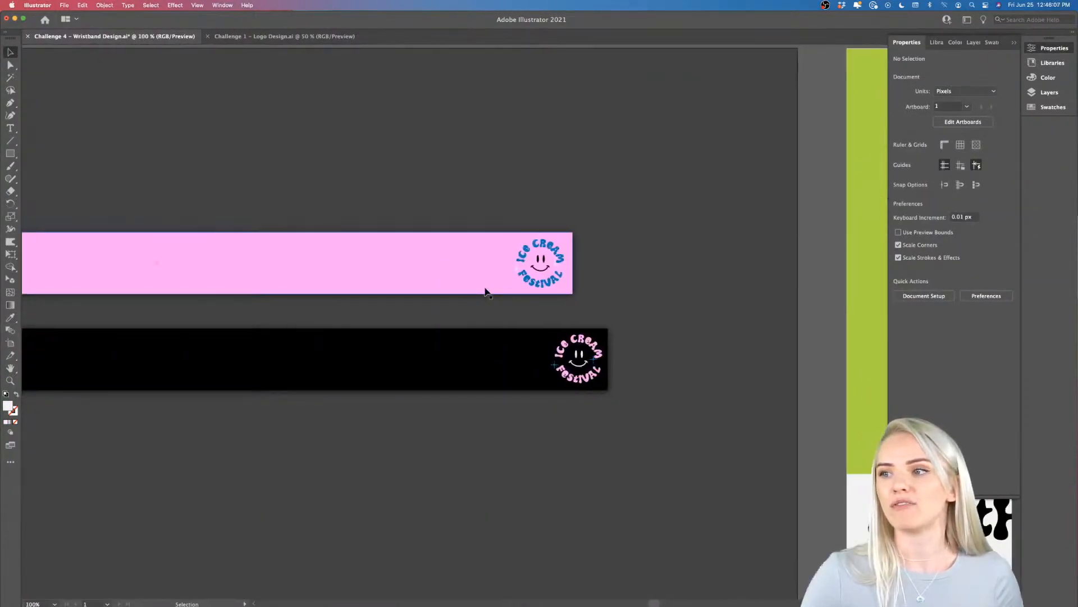
{"action": "scroll", "coordinate": [486, 291], "scroll_direction": "left", "scroll_amount": 10}
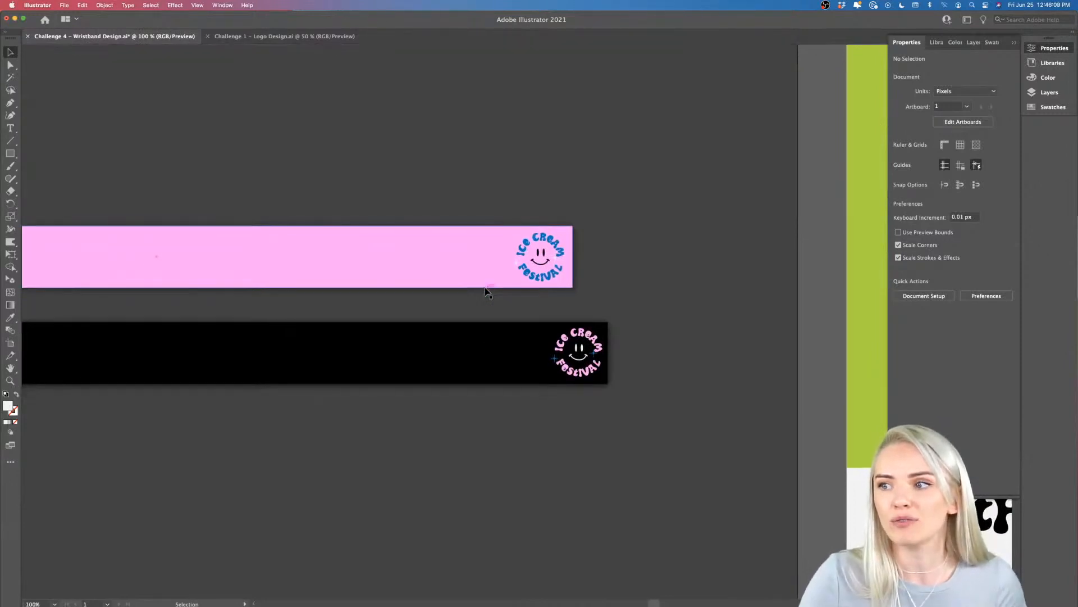
{"action": "scroll", "coordinate": [487, 292], "scroll_direction": "left", "scroll_amount": 1}
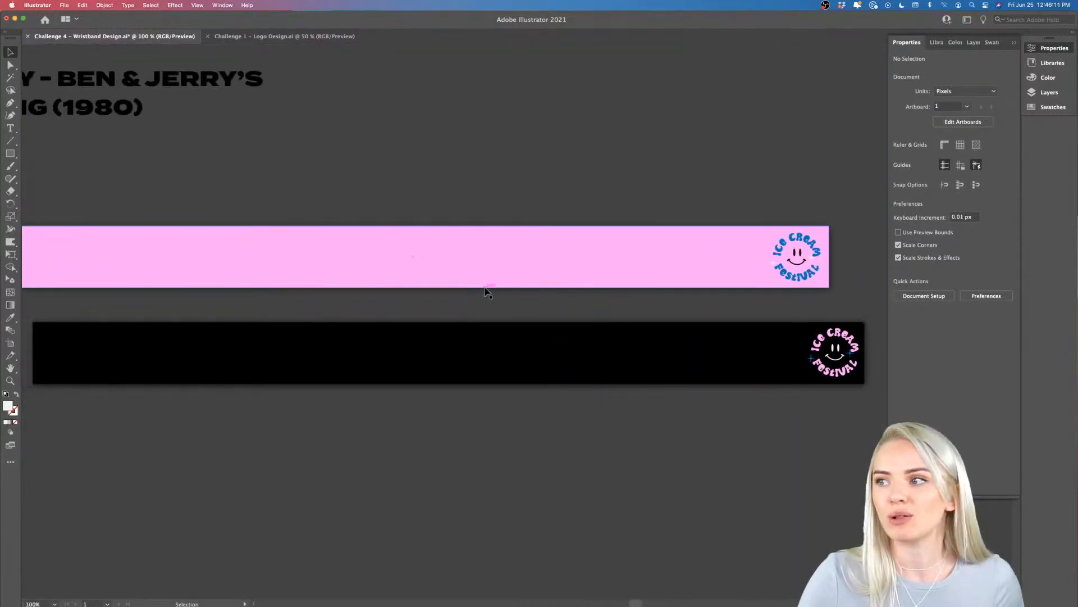
{"action": "key", "text": "super+minus"}
{"action": "scroll", "coordinate": [487, 292], "scroll_direction": "right", "scroll_amount": 3}
{"action": "scroll", "coordinate": [487, 292], "scroll_direction": "left", "scroll_amount": 1}
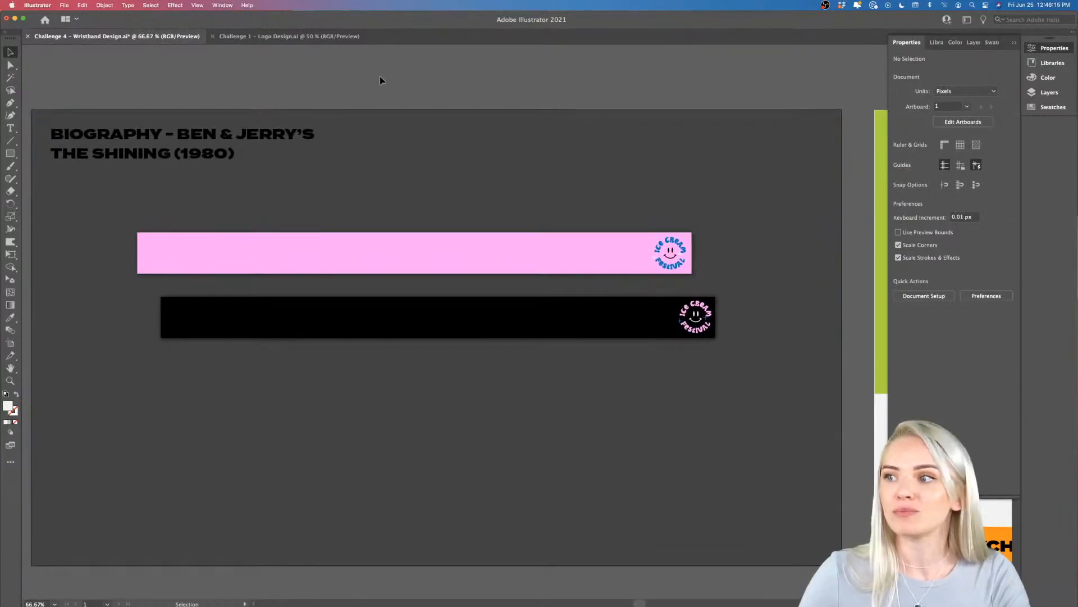
Examine the two movie title text lines above the wristbands, selecting them together and clearing the selection again.
{"action": "left_click_drag", "start_coordinate": [50, 127], "coordinate": [341, 140]}
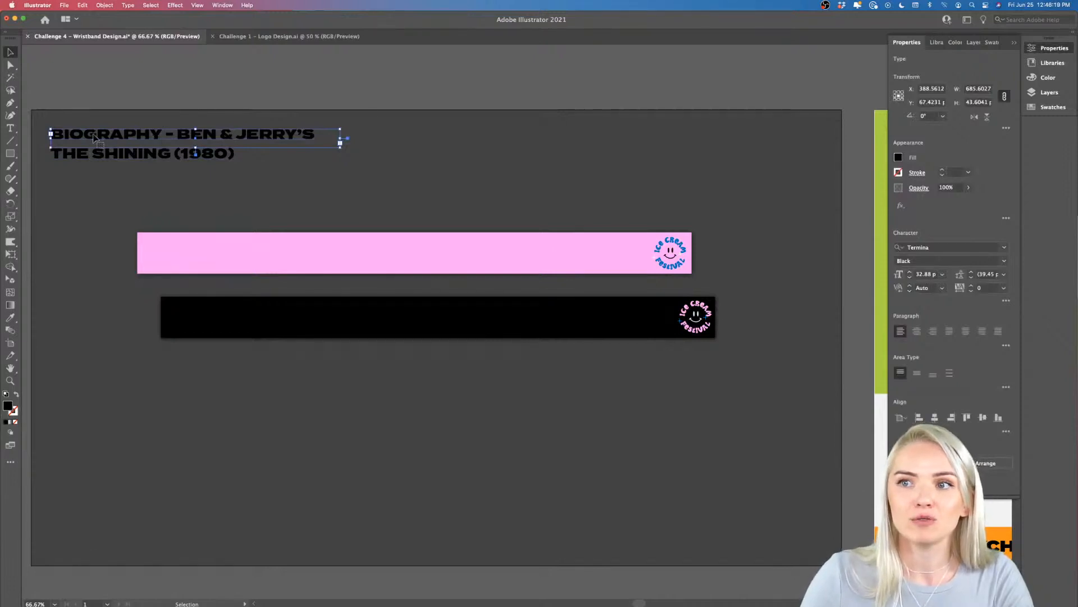
{"action": "left_click", "coordinate": [178, 157], "text": "shift"}
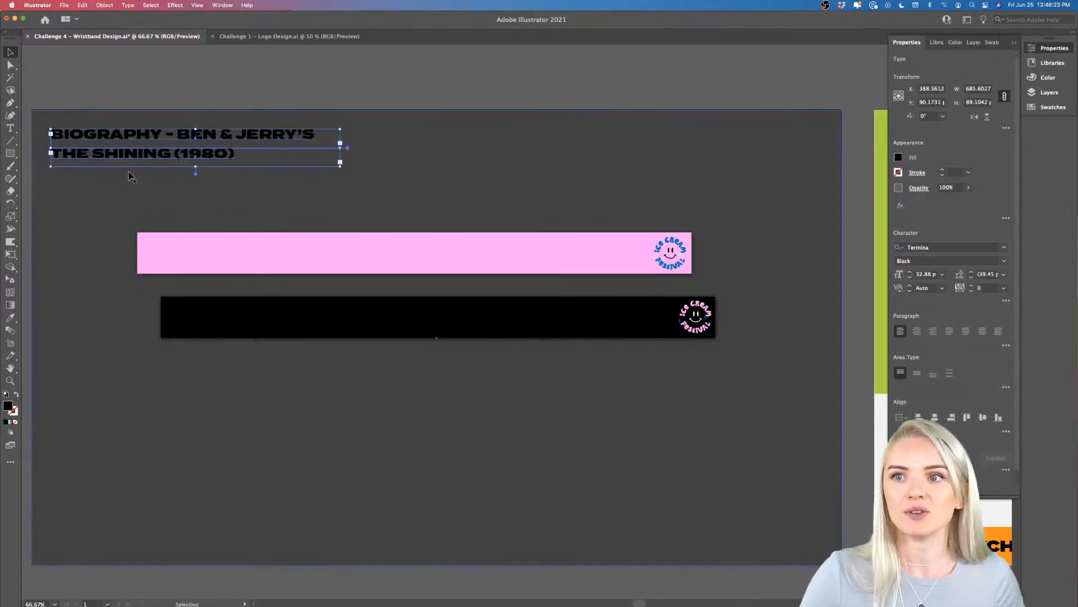
{"action": "key", "text": "super+equal"}
{"action": "key", "text": "super+equal"}
{"action": "scroll", "coordinate": [130, 175], "scroll_direction": "up", "scroll_amount": 2}
{"action": "scroll", "coordinate": [129, 175], "scroll_direction": "left", "scroll_amount": 4}
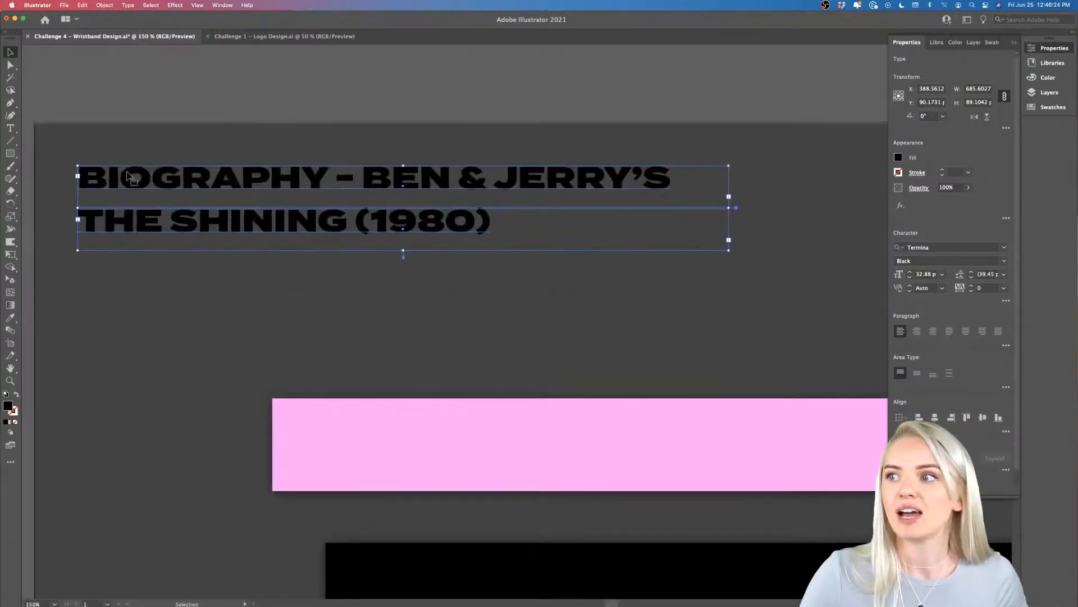
{"action": "left_click", "coordinate": [177, 107]}
{"action": "left_click", "coordinate": [224, 188]}
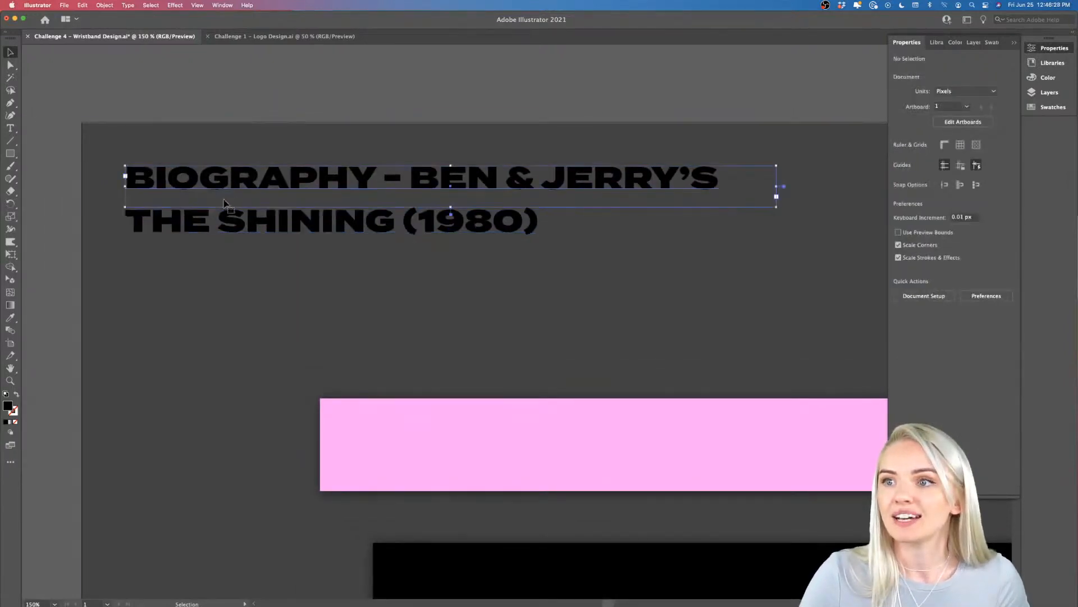
{"action": "left_click", "coordinate": [236, 227], "text": "shift"}
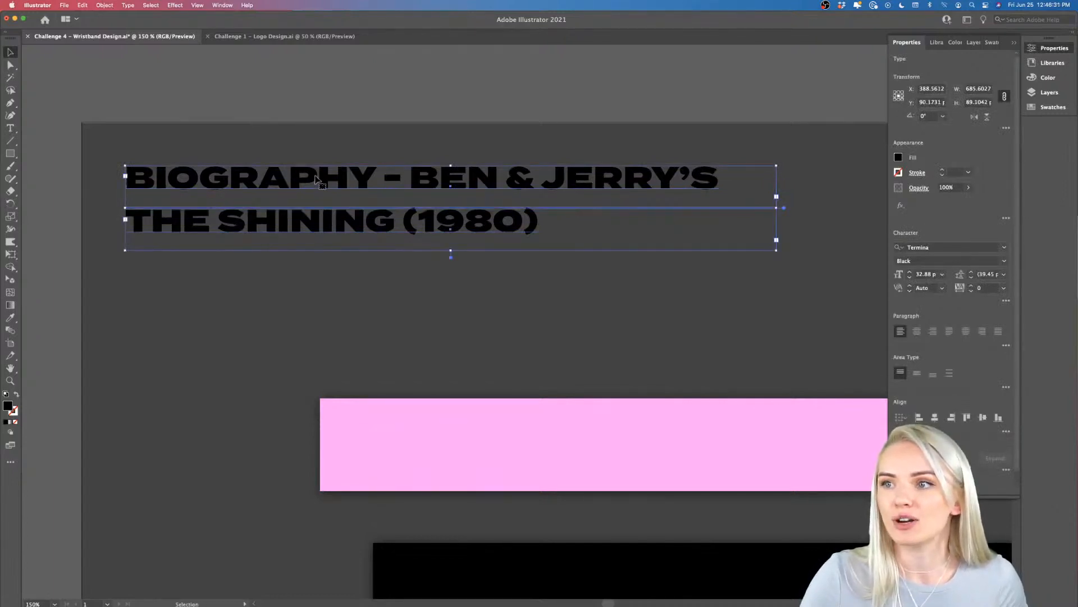
{"action": "left_click", "coordinate": [340, 84]}
{"action": "scroll", "coordinate": [340, 84], "scroll_direction": "down", "scroll_amount": 1}
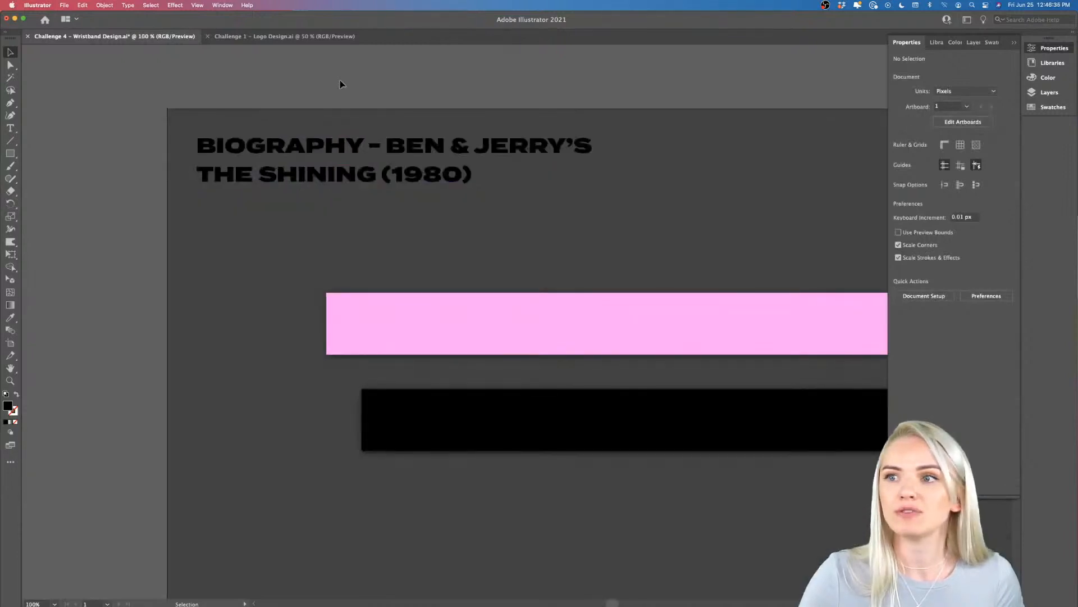
{"action": "scroll", "coordinate": [340, 85], "scroll_direction": "up", "scroll_amount": 1}
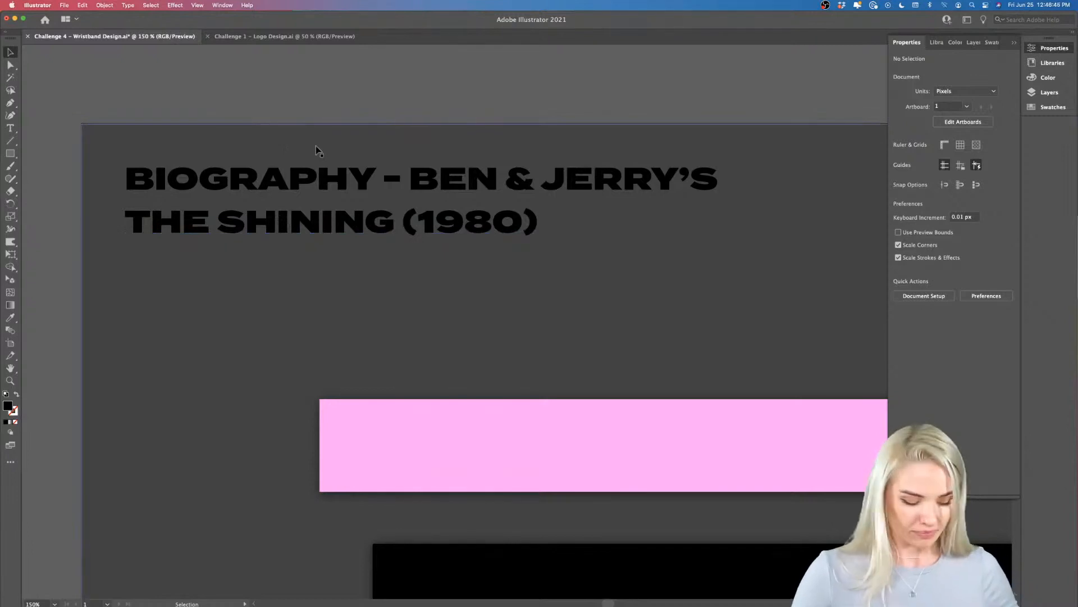
Move the "BIOGRAPHY – BEN & JERRY'S" title slightly up and to the left.
{"action": "scroll", "coordinate": [316, 146], "scroll_direction": "down", "scroll_amount": 2}
{"action": "mouse_move", "coordinate": [344, 166]}
{"action": "left_mouse_down"}
{"action": "mouse_move", "coordinate": [416, 225]}
{"action": "mouse_move", "coordinate": [345, 144]}
{"action": "mouse_move", "coordinate": [339, 163]}
{"action": "left_mouse_up"}
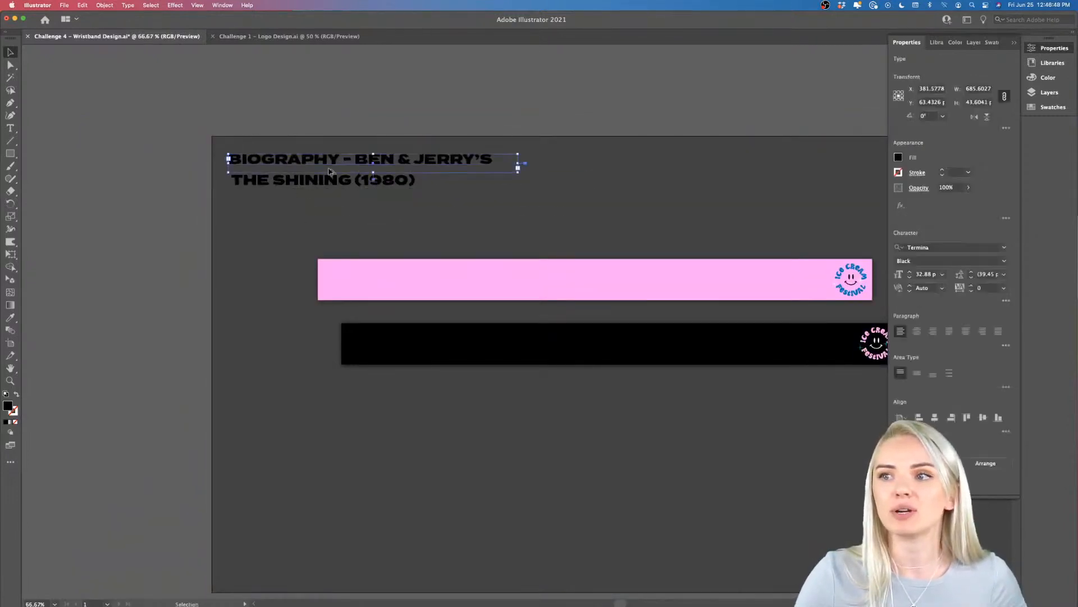
{"action": "scroll", "coordinate": [344, 164], "scroll_direction": "up", "scroll_amount": 2}
{"action": "scroll", "coordinate": [334, 168], "scroll_direction": "down", "scroll_amount": 3}
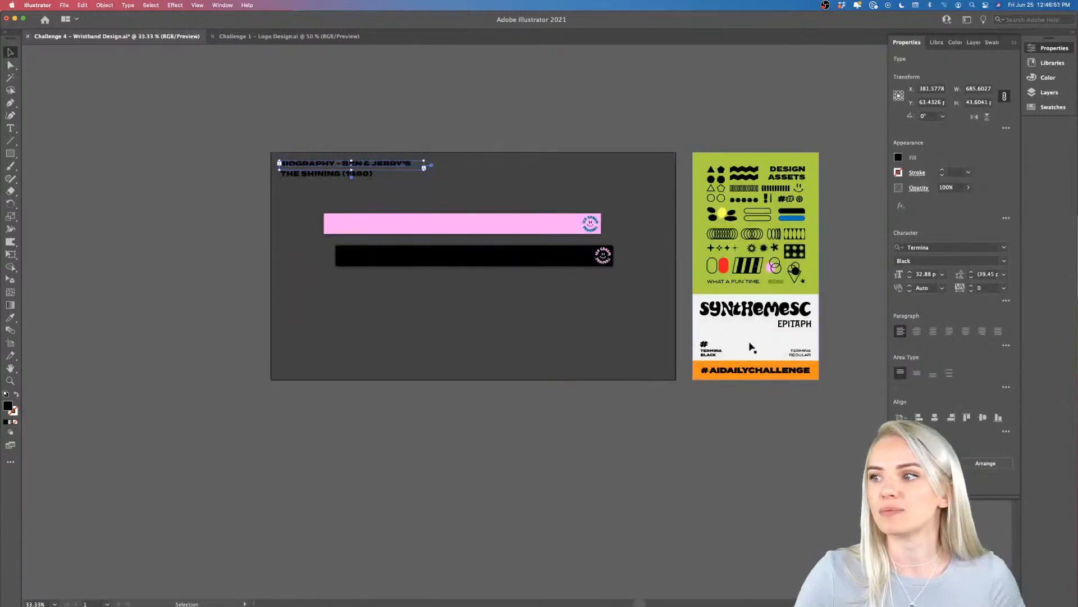
Place a copy of the "TERMINA BLACK" text from the design assets on the gray artboard, below and right of the black band.
{"action": "scroll", "coordinate": [756, 357], "scroll_direction": "up", "scroll_amount": 1}
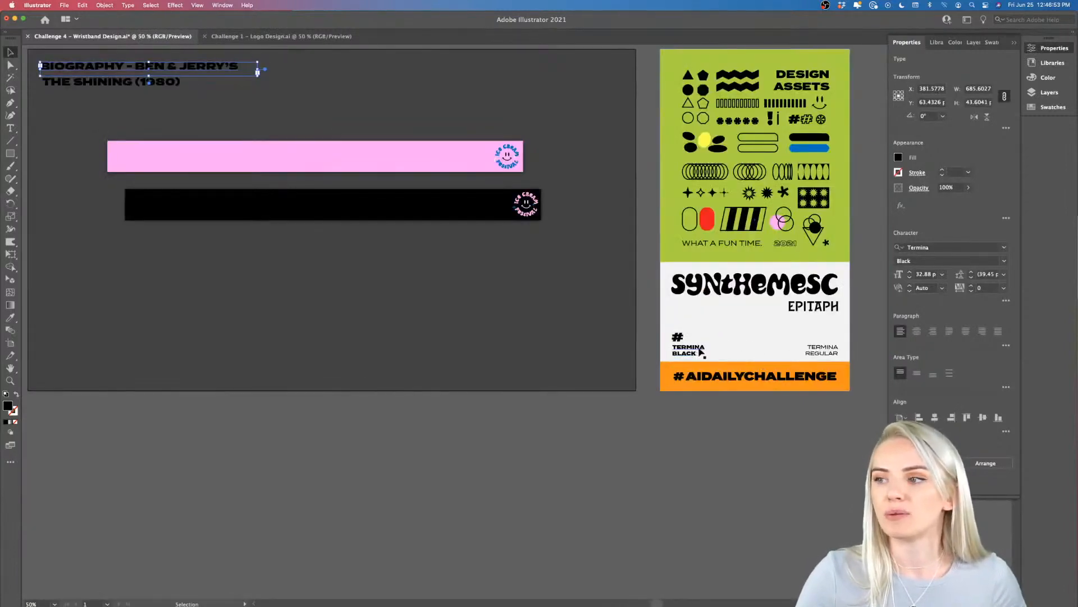
{"action": "scroll", "coordinate": [700, 352], "scroll_direction": "up", "scroll_amount": 3}
{"action": "left_click", "coordinate": [698, 349]}
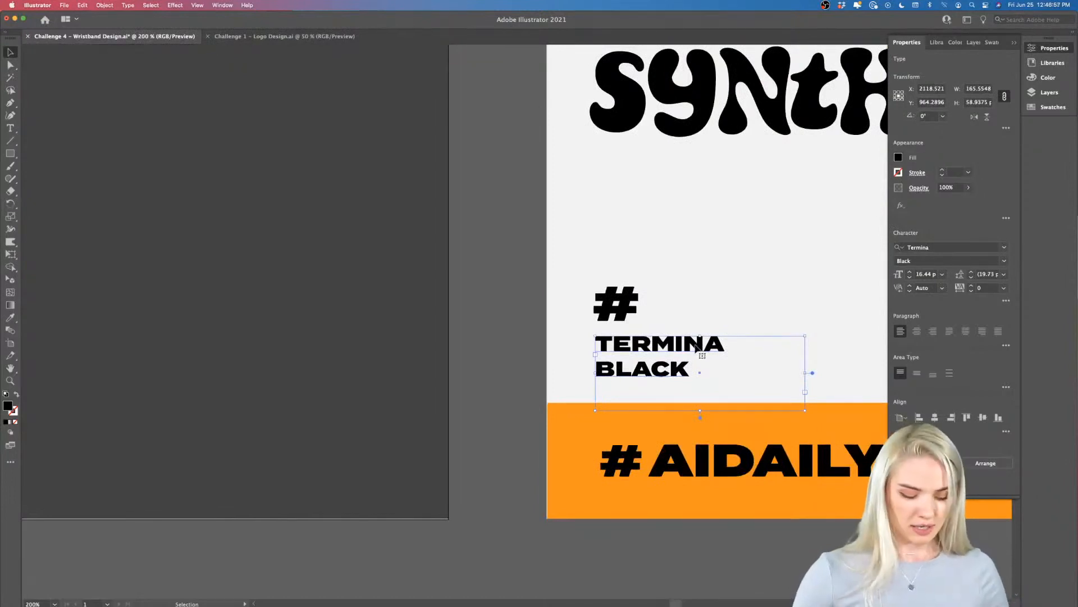
{"action": "left_click_drag", "start_coordinate": [696, 348], "coordinate": [265, 195]}
{"action": "scroll", "coordinate": [266, 196], "scroll_direction": "left", "scroll_amount": 3}
{"action": "scroll", "coordinate": [266, 196], "scroll_direction": "up", "scroll_amount": 2}
{"action": "scroll", "coordinate": [266, 196], "scroll_direction": "down", "scroll_amount": 2}
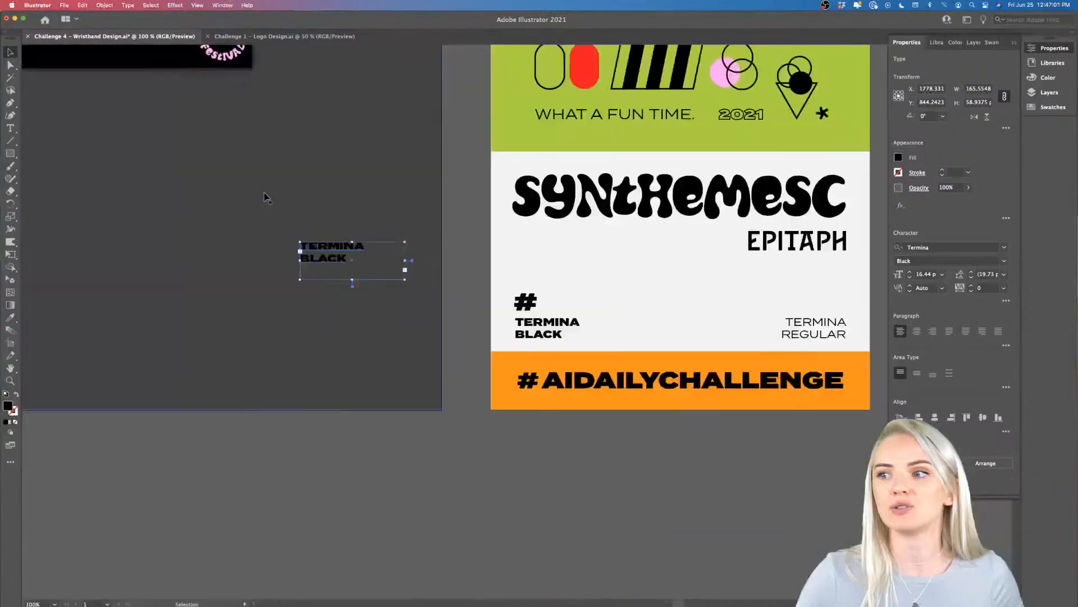
{"action": "scroll", "coordinate": [266, 196], "scroll_direction": "left", "scroll_amount": 4}
{"action": "scroll", "coordinate": [266, 197], "scroll_direction": "up", "scroll_amount": 3}
{"action": "scroll", "coordinate": [267, 197], "scroll_direction": "left", "scroll_amount": 6}
{"action": "scroll", "coordinate": [267, 198], "scroll_direction": "up", "scroll_amount": 1}
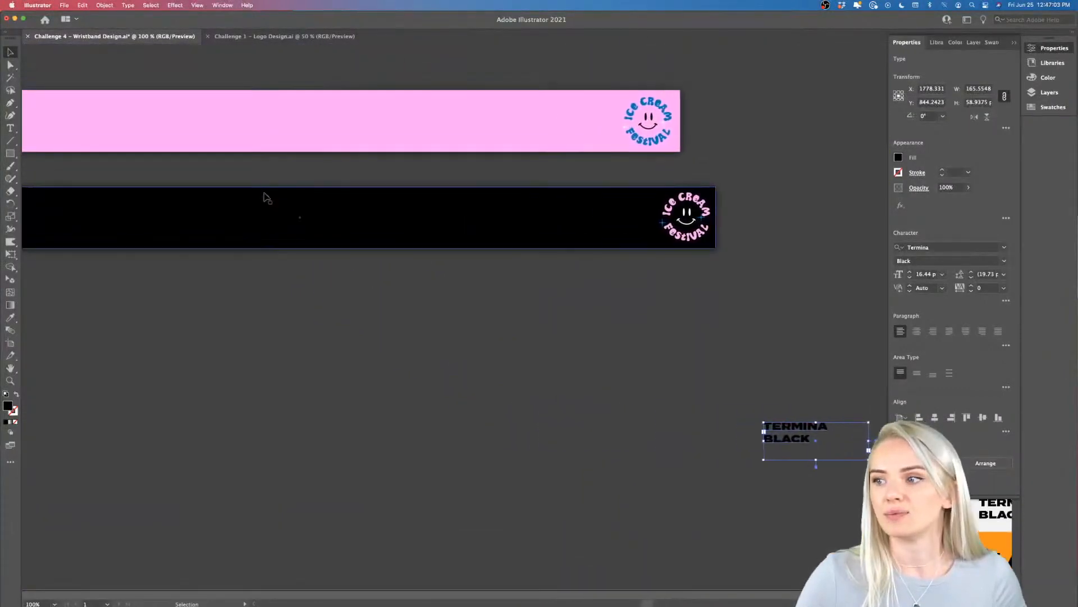
Set the copied "TERMINA BLACK" text to 24 pt and widen its text frame to about 294 px.
{"action": "scroll", "coordinate": [267, 197], "scroll_direction": "right", "scroll_amount": 5}
{"action": "scroll", "coordinate": [267, 197], "scroll_direction": "down", "scroll_amount": 2}
{"action": "scroll", "coordinate": [696, 432], "scroll_direction": "up", "scroll_amount": 6}
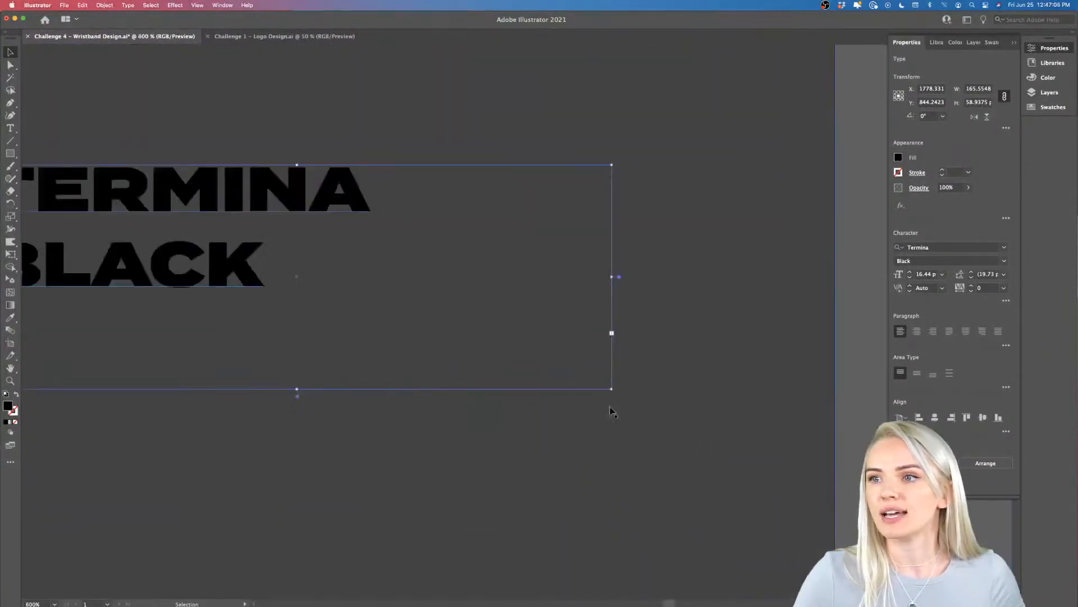
{"action": "scroll", "coordinate": [551, 378], "scroll_direction": "down", "scroll_amount": 3}
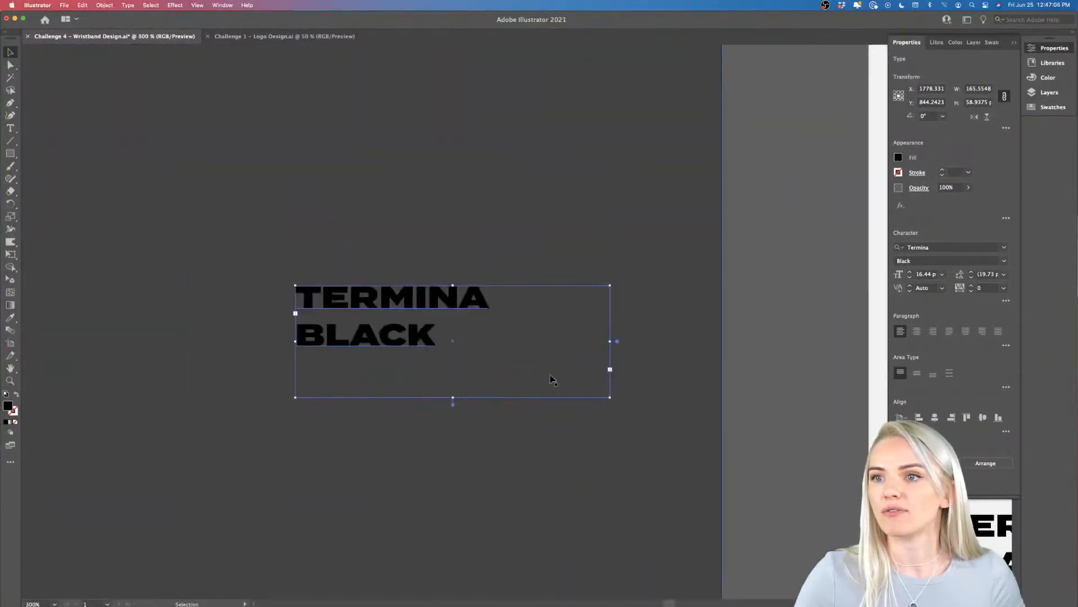
{"action": "left_click", "coordinate": [943, 275]}
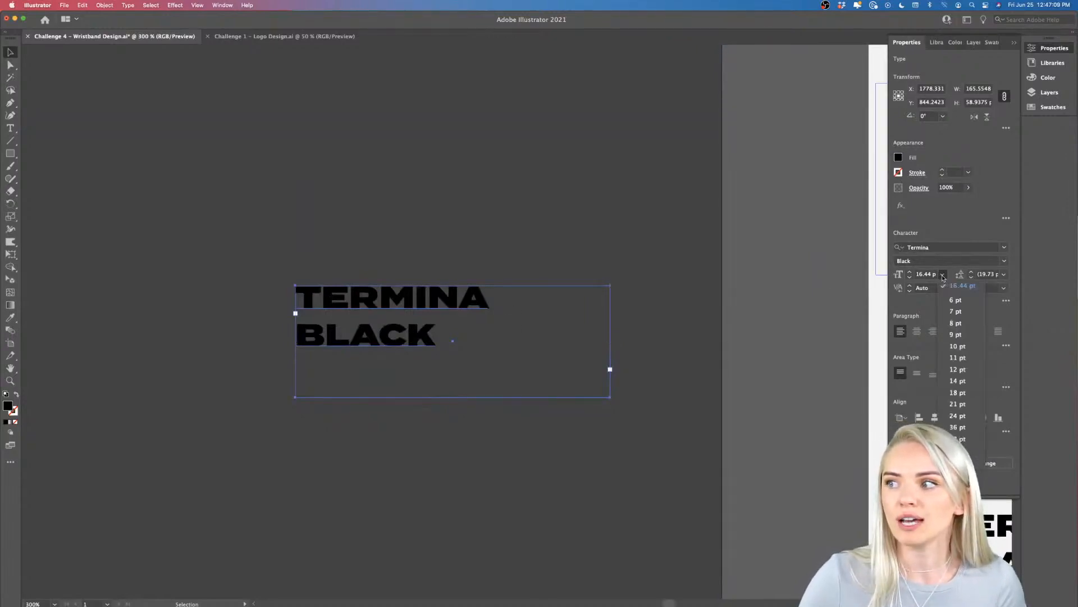
{"action": "left_click", "coordinate": [957, 416]}
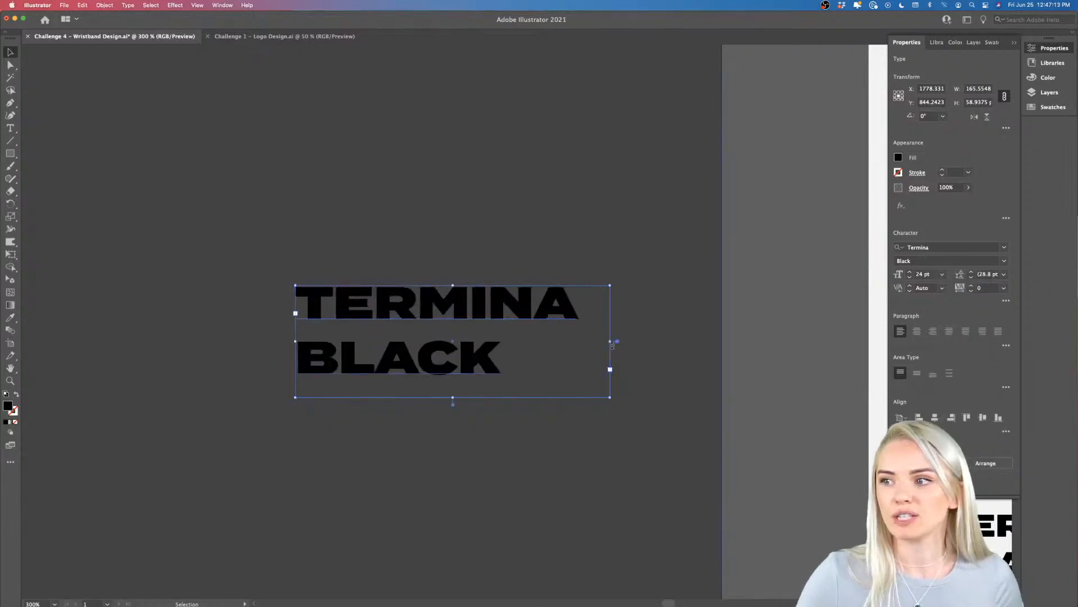
{"action": "left_click_drag", "start_coordinate": [612, 343], "coordinate": [854, 341]}
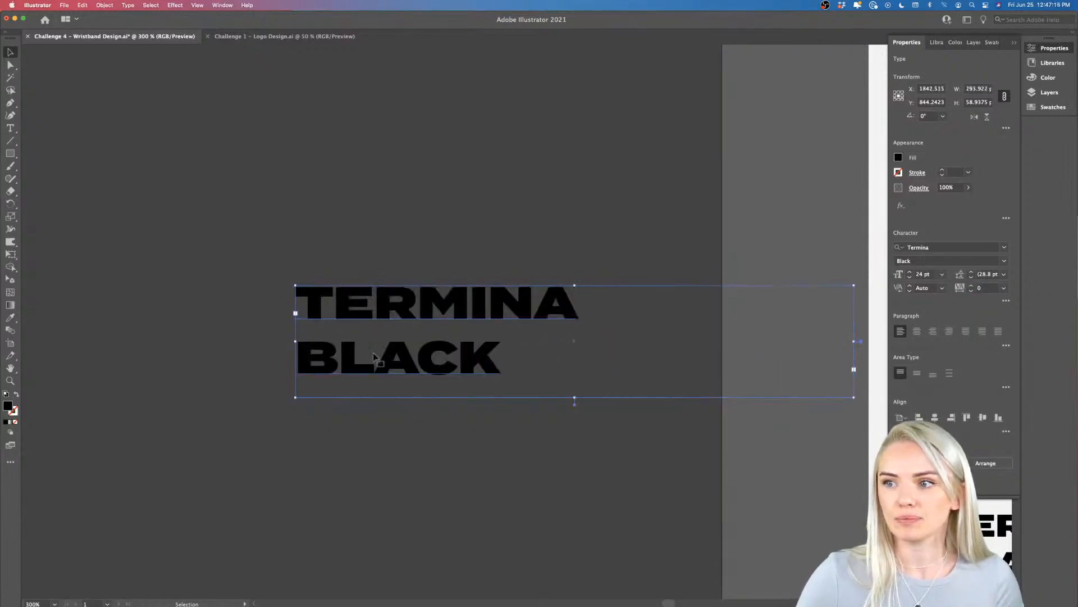
Remove the line break in the copied text so "TERMINA BLACK" sits on one line, and finish text editing.
{"action": "double_click", "coordinate": [348, 362]}
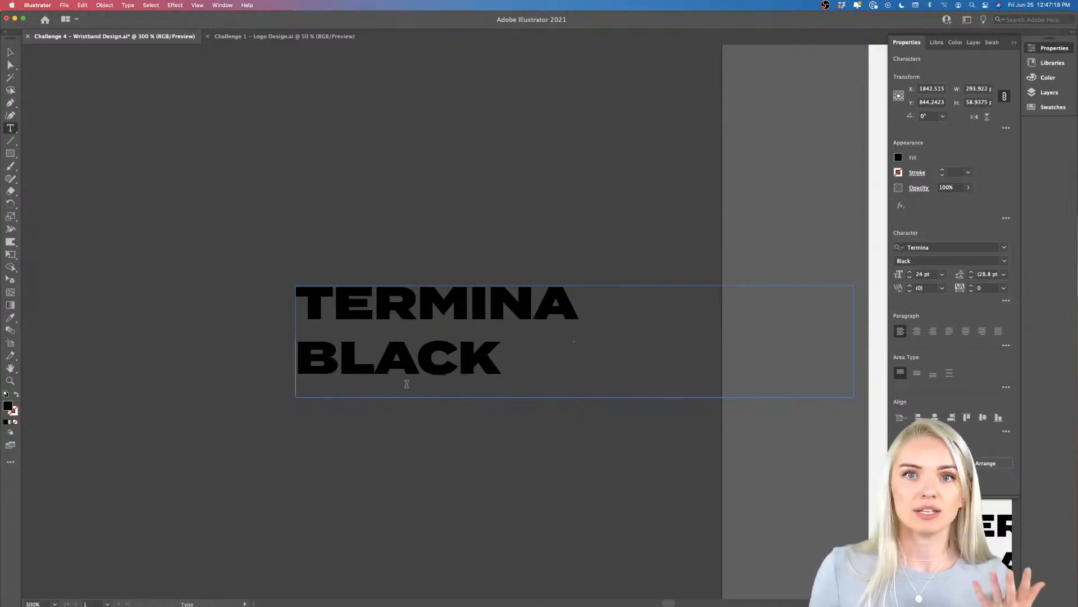
{"action": "left_click", "coordinate": [297, 358]}
{"action": "key", "text": "BackSpace"}
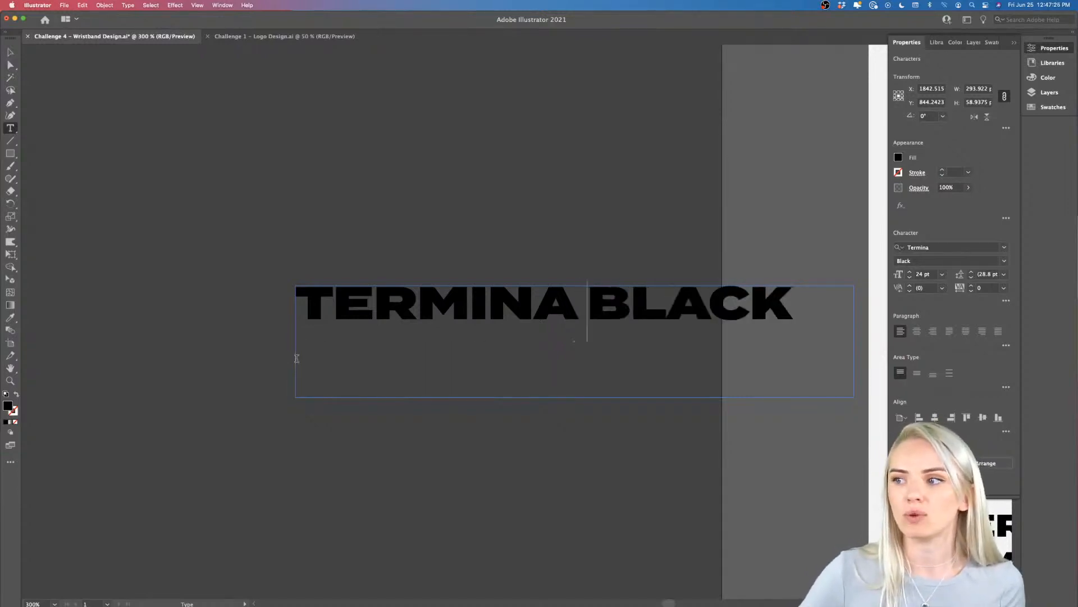
{"action": "left_click", "coordinate": [10, 51]}
{"action": "left_click", "coordinate": [748, 251]}
Move the single-line "TERMINA BLACK" text copy onto the pink wristband and delete it.
{"action": "scroll", "coordinate": [783, 293], "scroll_direction": "down", "scroll_amount": 5}
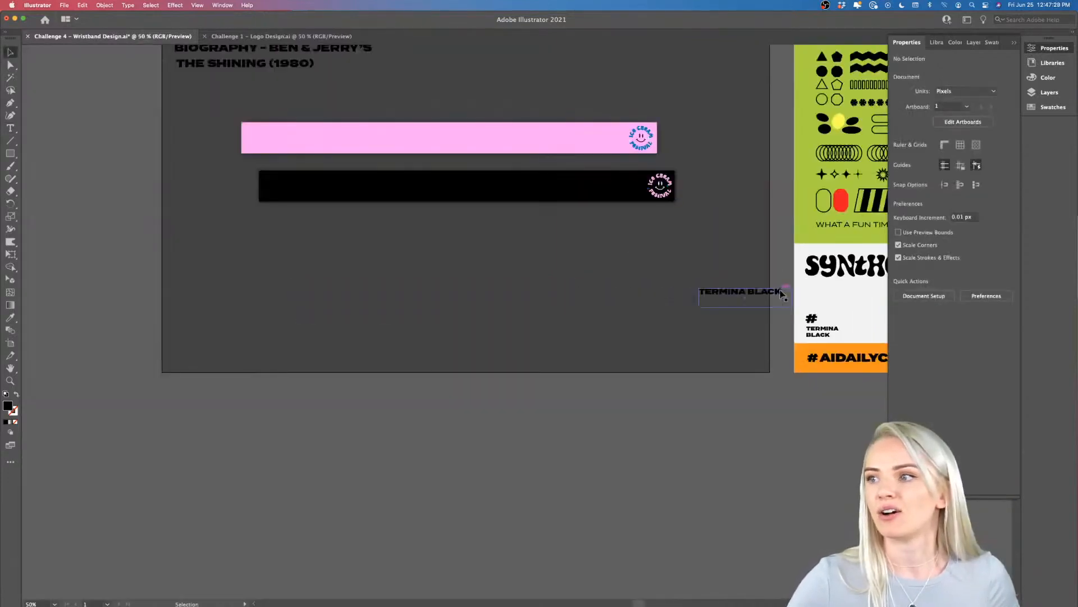
{"action": "left_click_drag", "start_coordinate": [782, 293], "coordinate": [351, 142]}
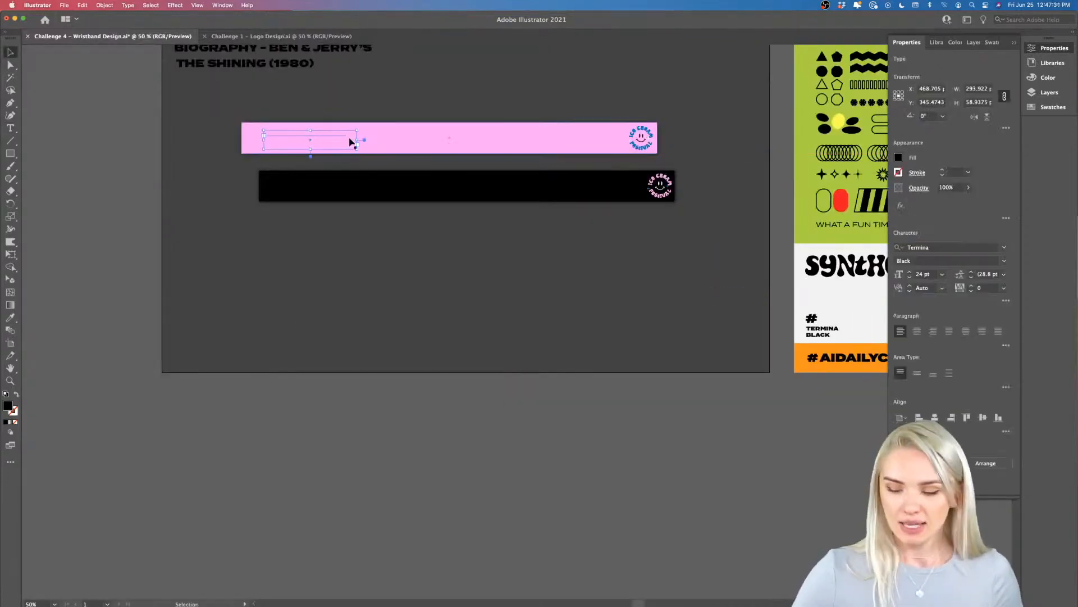
{"action": "key", "text": "Delete"}
Place the "BIOGRAPHY – BEN & JERRY'S" title on the left half of the pink wristband and bring it to the front.
{"action": "scroll", "coordinate": [387, 121], "scroll_direction": "up", "scroll_amount": 3}
{"action": "scroll", "coordinate": [383, 118], "scroll_direction": "up", "scroll_amount": 1}
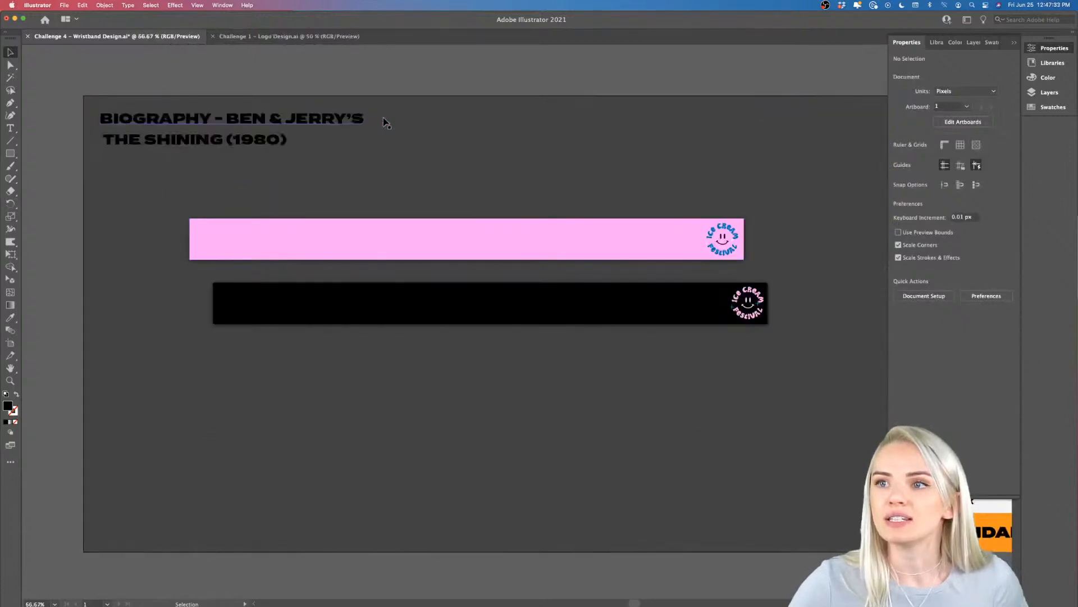
{"action": "left_click_drag", "start_coordinate": [334, 121], "coordinate": [427, 232]}
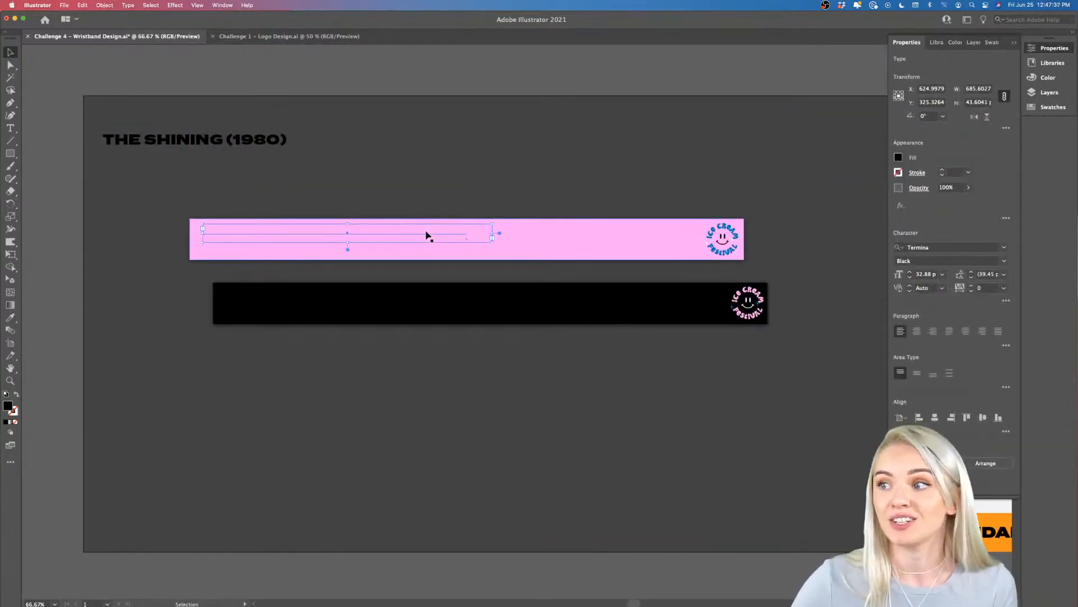
{"action": "right_click", "coordinate": [425, 235]}
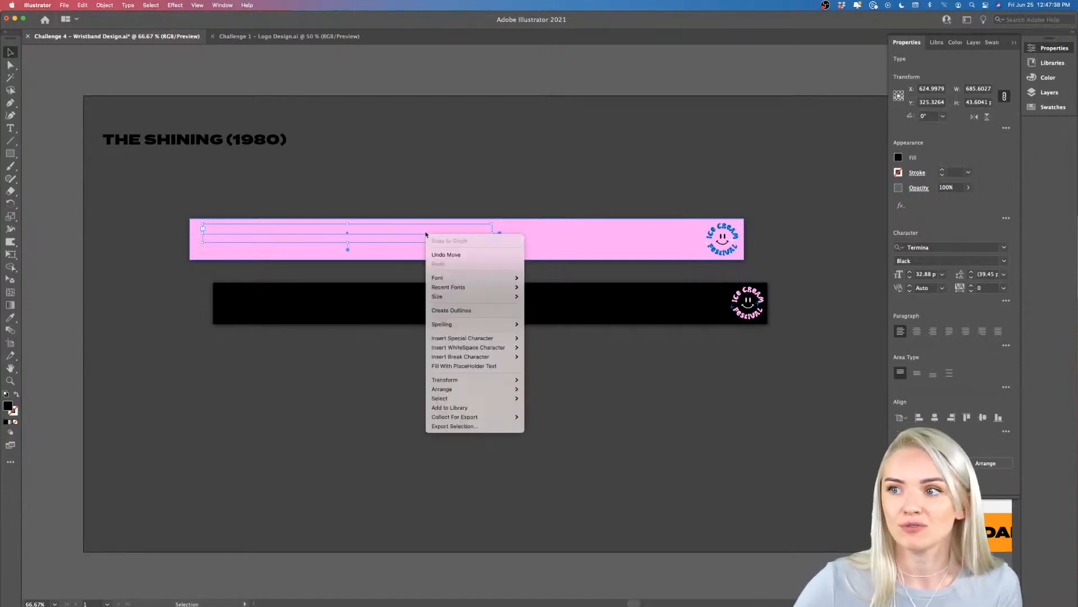
{"action": "mouse_move", "coordinate": [495, 389]}
{"action": "left_click", "coordinate": [534, 388]}
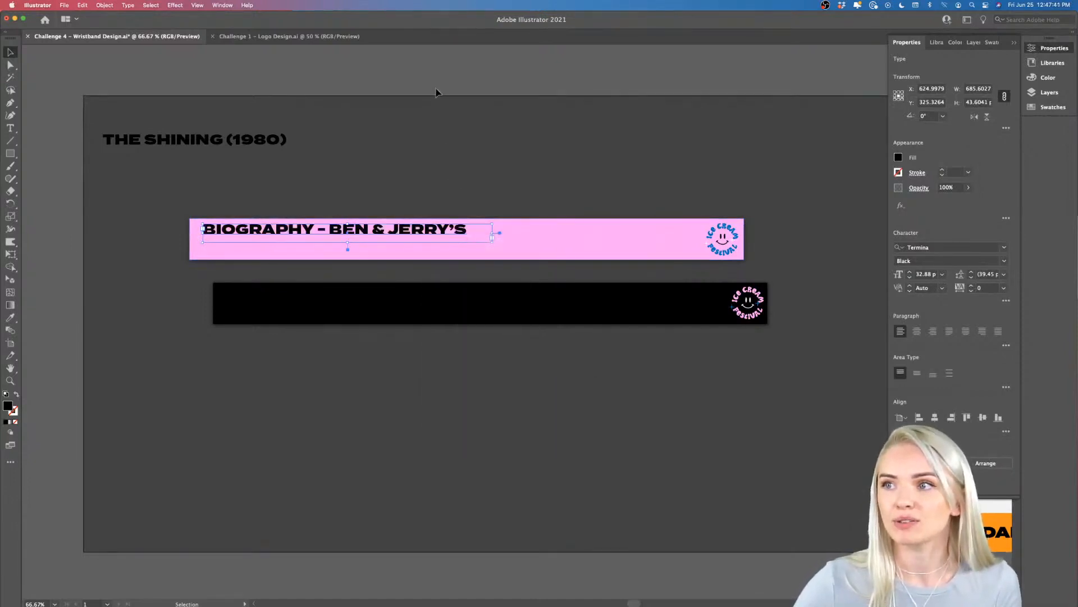
{"action": "left_click_drag", "start_coordinate": [443, 232], "coordinate": [448, 240]}
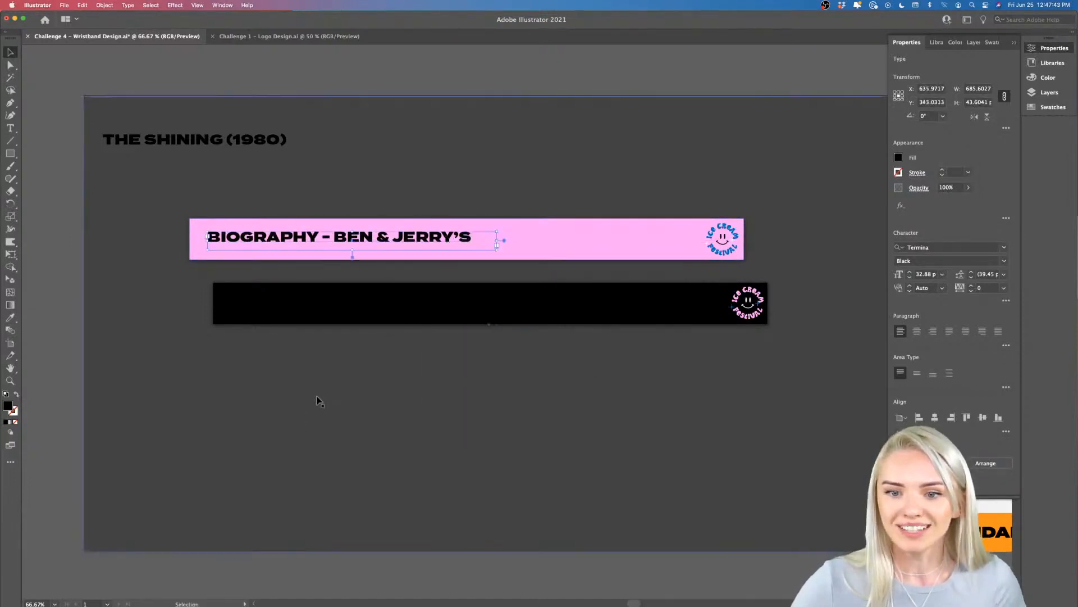
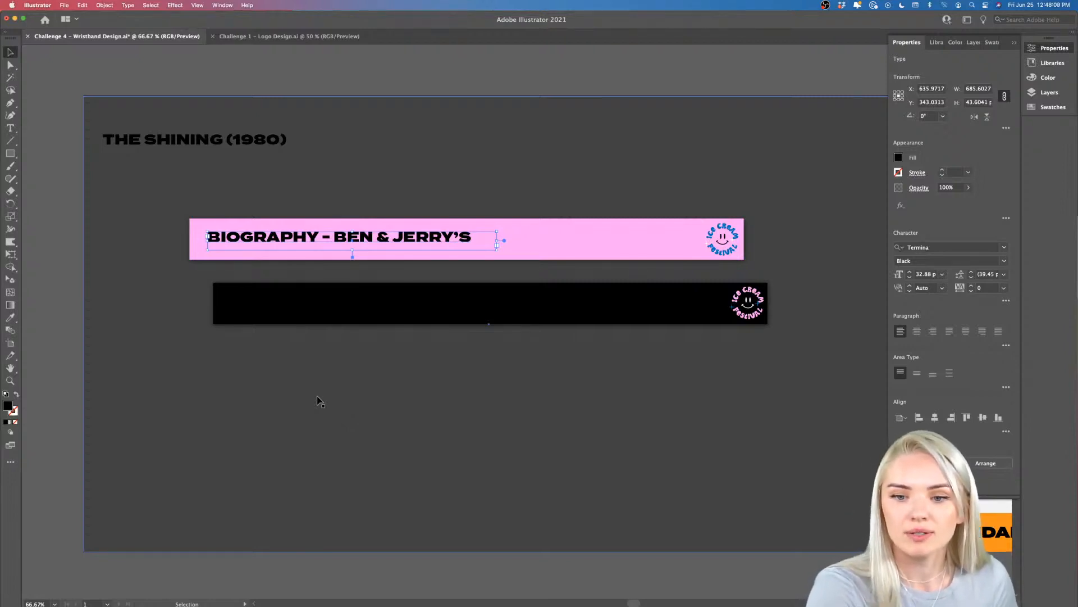
{"action": "left_click", "coordinate": [318, 400]}
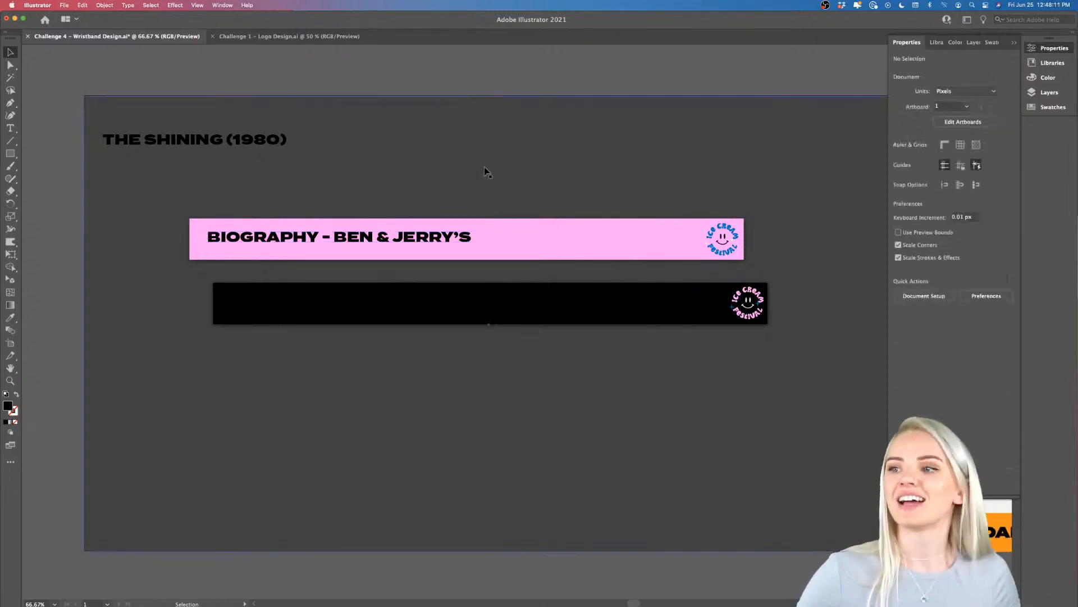
Examine the pink wristband's drop shadow settings and the available blending modes.
{"action": "left_click", "coordinate": [483, 242]}
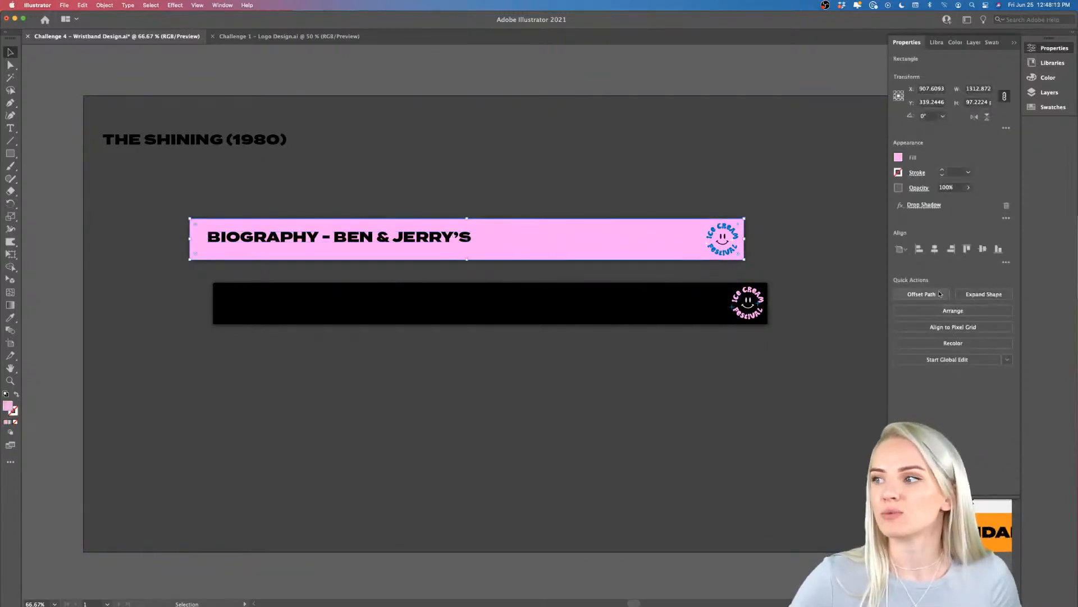
{"action": "left_click", "coordinate": [924, 205]}
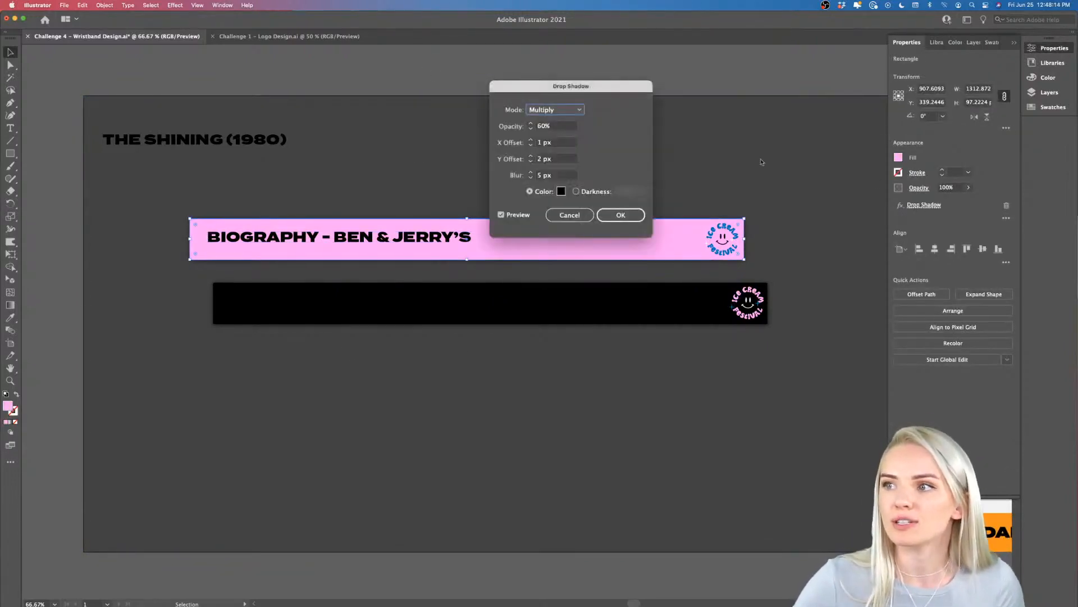
{"action": "left_click", "coordinate": [537, 110]}
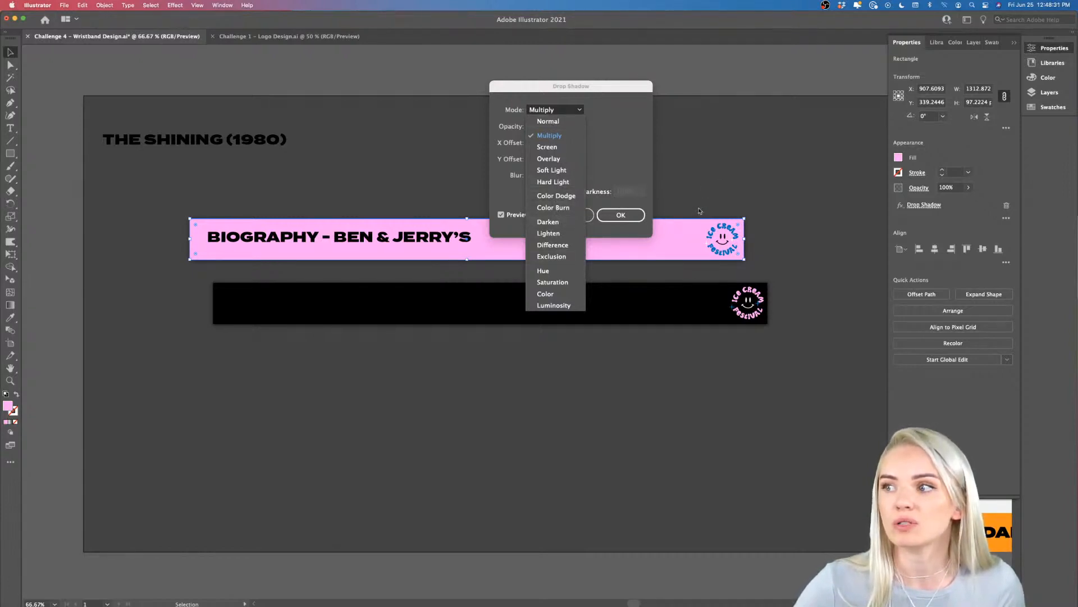
{"action": "left_click", "coordinate": [550, 112]}
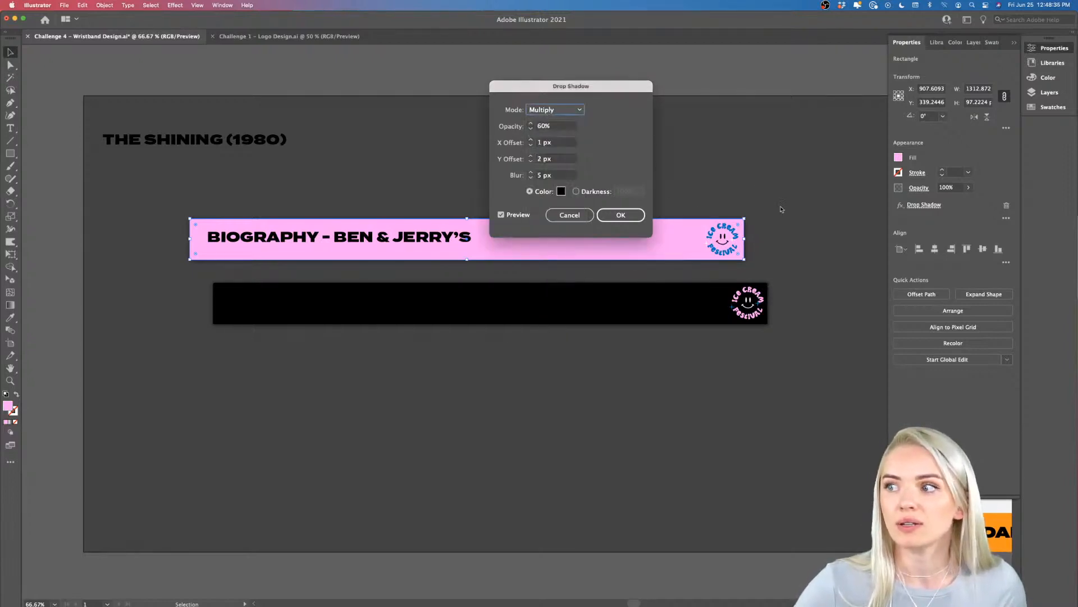
{"action": "left_click", "coordinate": [620, 215]}
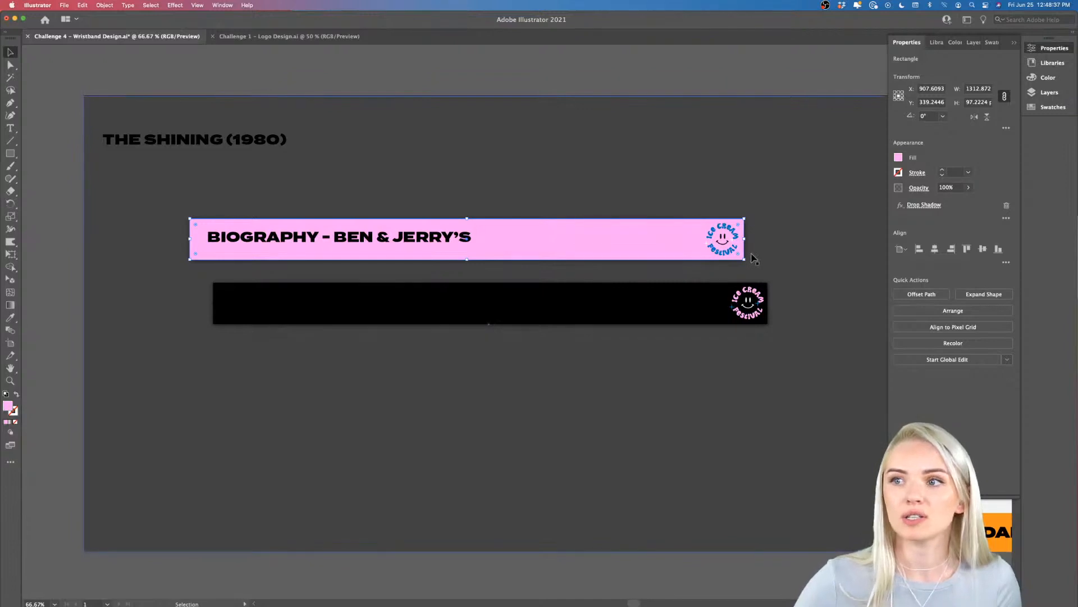
Fill the gray background rectangle with a strong red.
{"action": "left_click", "coordinate": [813, 226]}
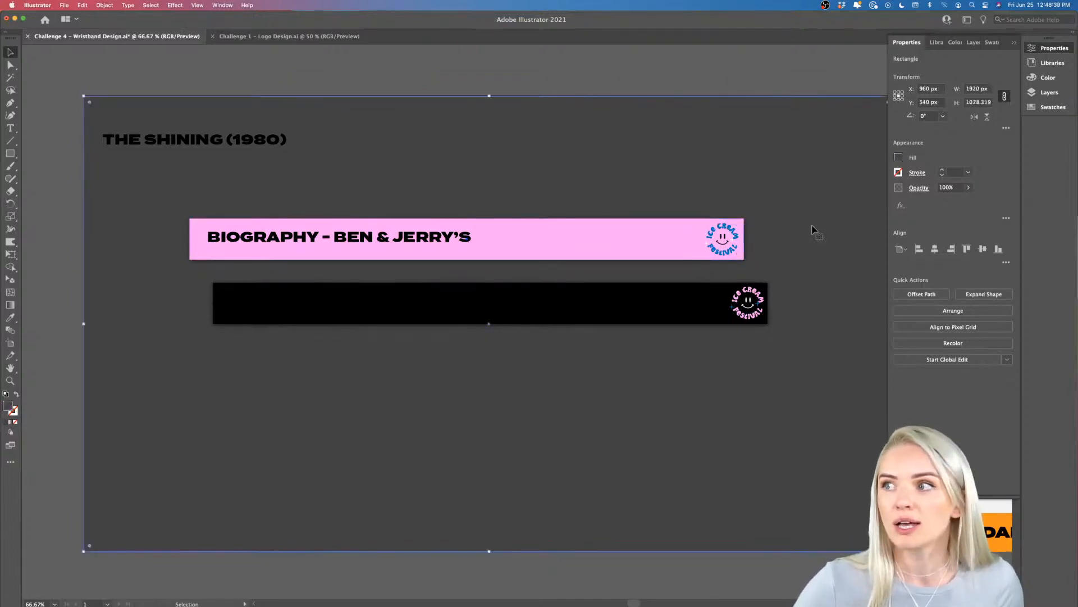
{"action": "double_click", "coordinate": [8, 404]}
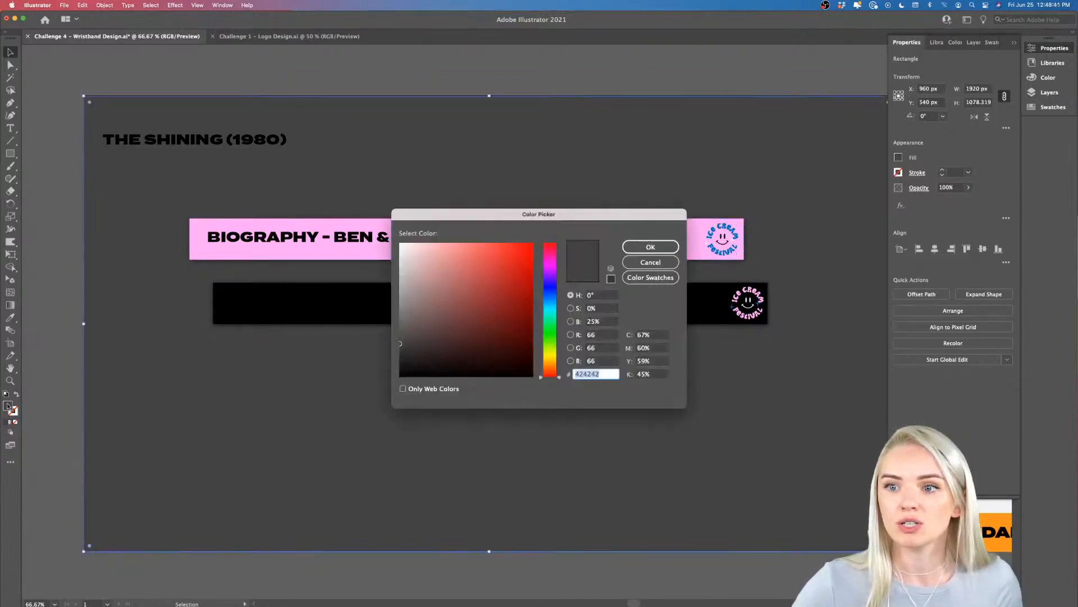
{"action": "left_click_drag", "start_coordinate": [505, 282], "coordinate": [517, 276]}
{"action": "left_click", "coordinate": [650, 247]}
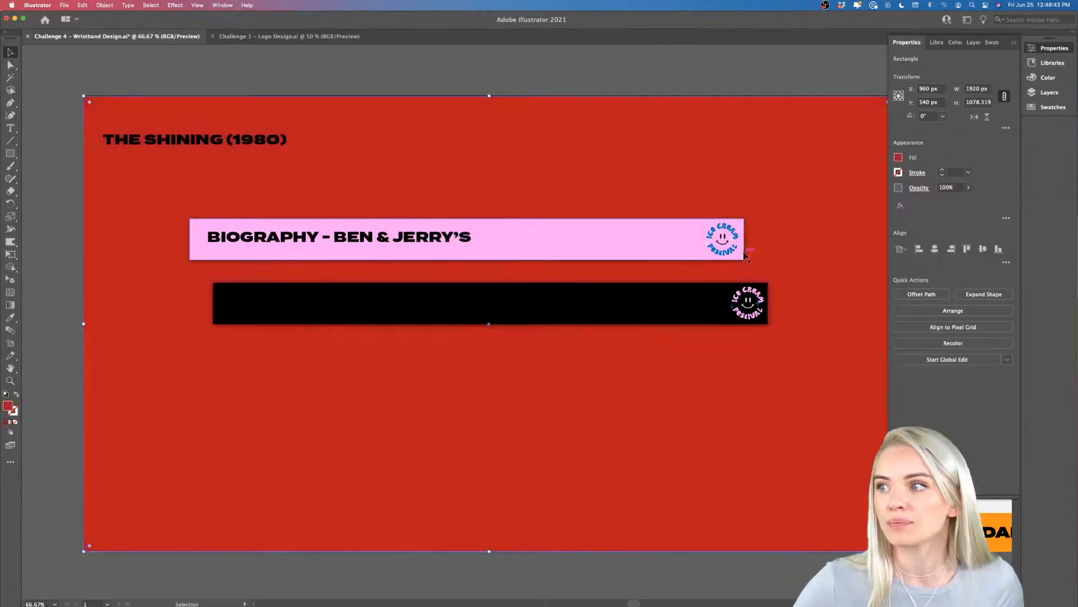
Examine the wristbands' drop shadows close up against the red background.
{"action": "scroll", "coordinate": [796, 253], "scroll_direction": "up", "scroll_amount": 2}
{"action": "scroll", "coordinate": [796, 254], "scroll_direction": "up", "scroll_amount": 5}
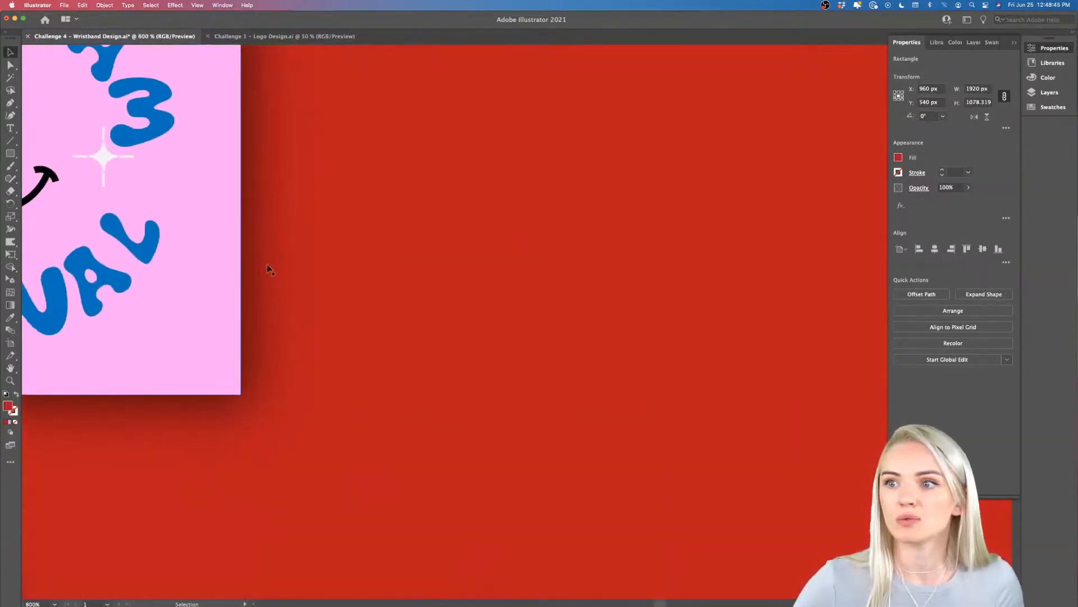
{"action": "scroll", "coordinate": [253, 267], "scroll_direction": "up", "scroll_amount": 3}
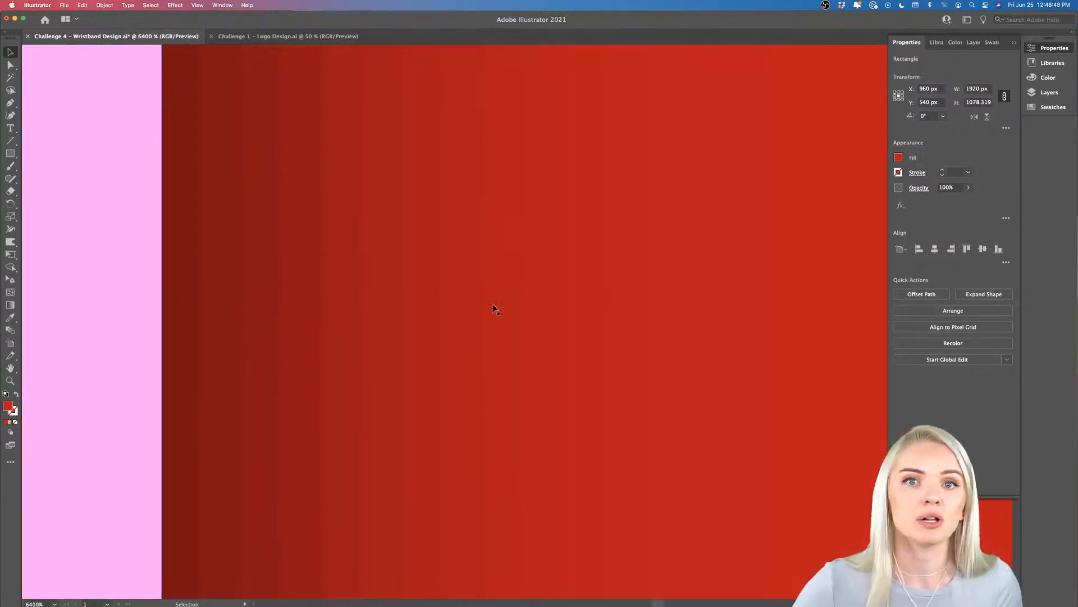
{"action": "scroll", "coordinate": [494, 308], "scroll_direction": "down", "scroll_amount": 8}
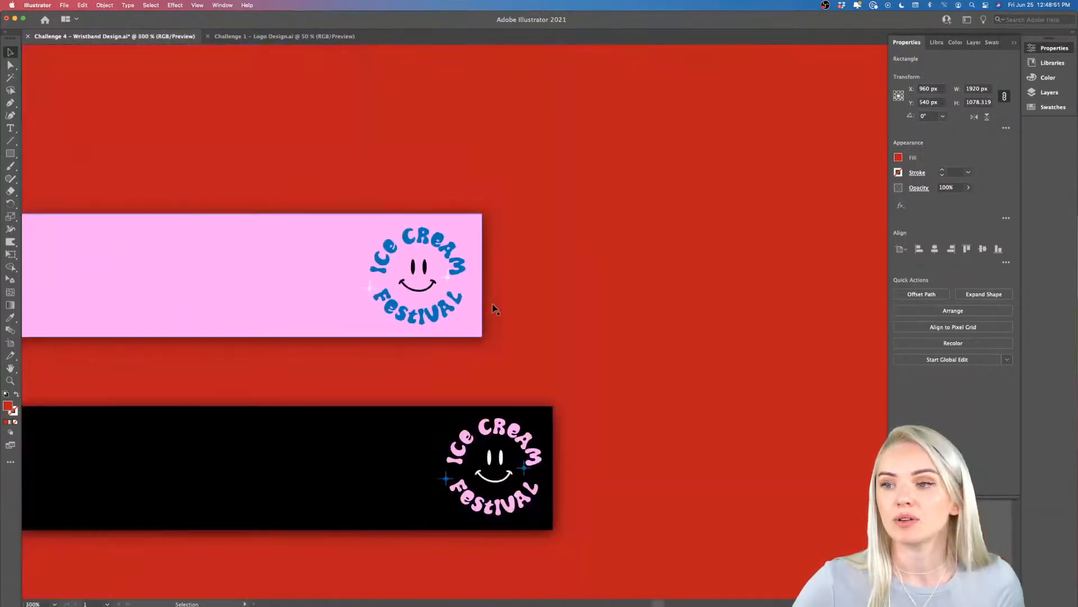
{"action": "scroll", "coordinate": [495, 309], "scroll_direction": "left", "scroll_amount": 5}
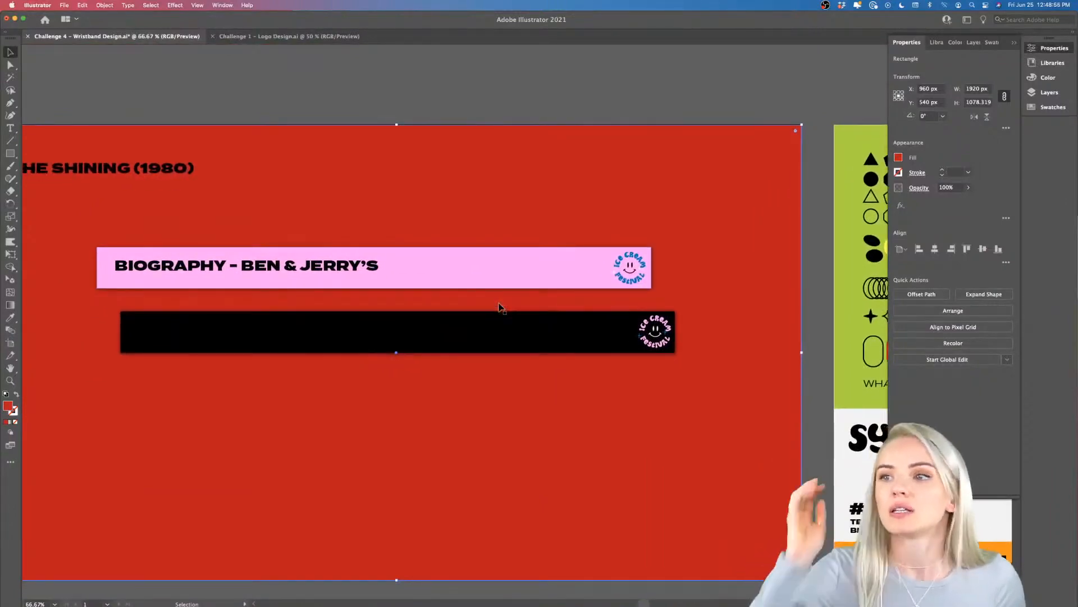
{"action": "scroll", "coordinate": [501, 307], "scroll_direction": "right", "scroll_amount": 3}
{"action": "scroll", "coordinate": [588, 269], "scroll_direction": "up", "scroll_amount": 5}
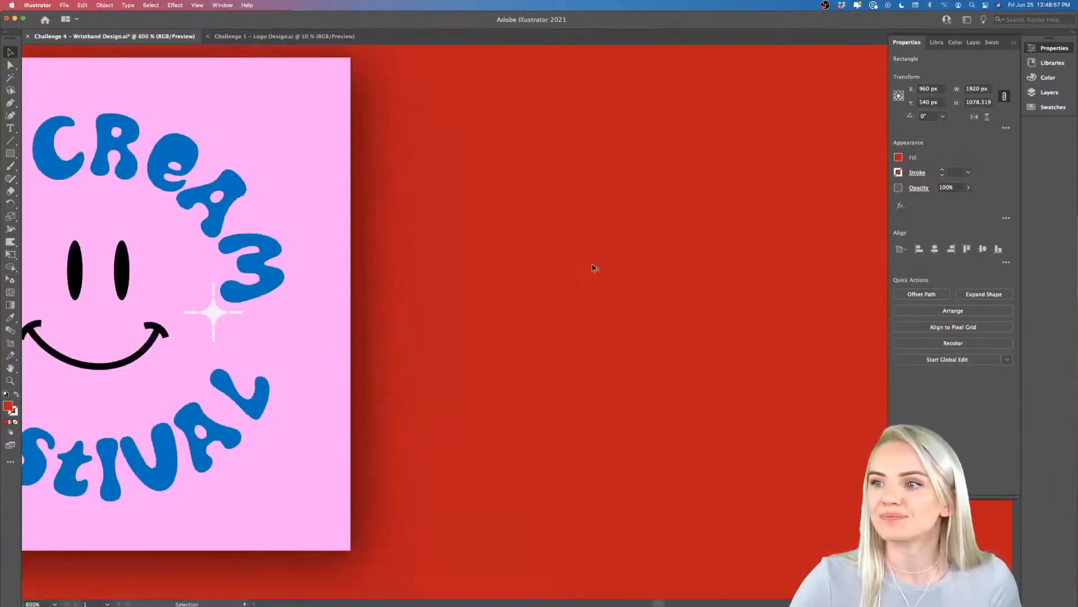
Undo the red fill on the background rectangle and clear the selection.
{"action": "scroll", "coordinate": [593, 267], "scroll_direction": "down", "scroll_amount": 5}
{"action": "key", "text": "super+z"}
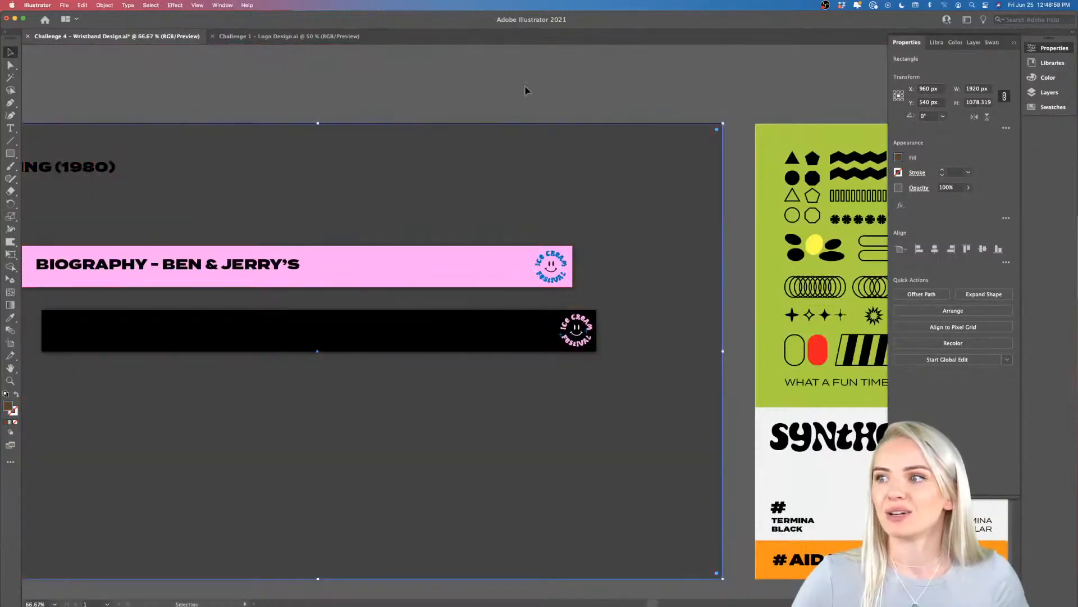
{"action": "left_click", "coordinate": [526, 89]}
Shift the title about 114 px right on the pink wristband and draw a black rectangle about 125 × 79 px at the band's left end.
{"action": "scroll", "coordinate": [549, 171], "scroll_direction": "left", "scroll_amount": 4}
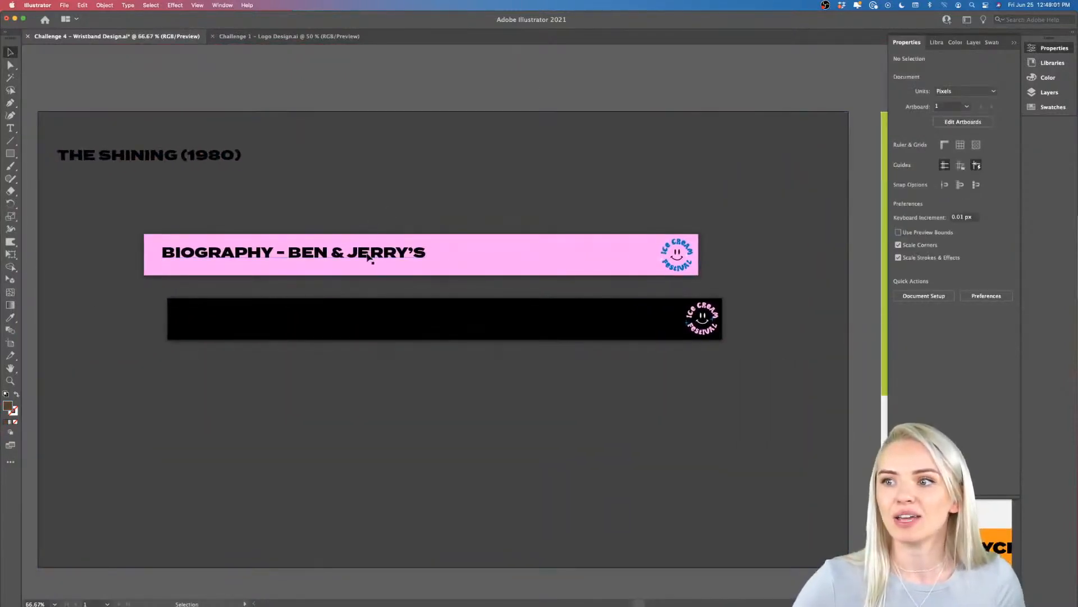
{"action": "left_click_drag", "start_coordinate": [367, 254], "coordinate": [416, 259]}
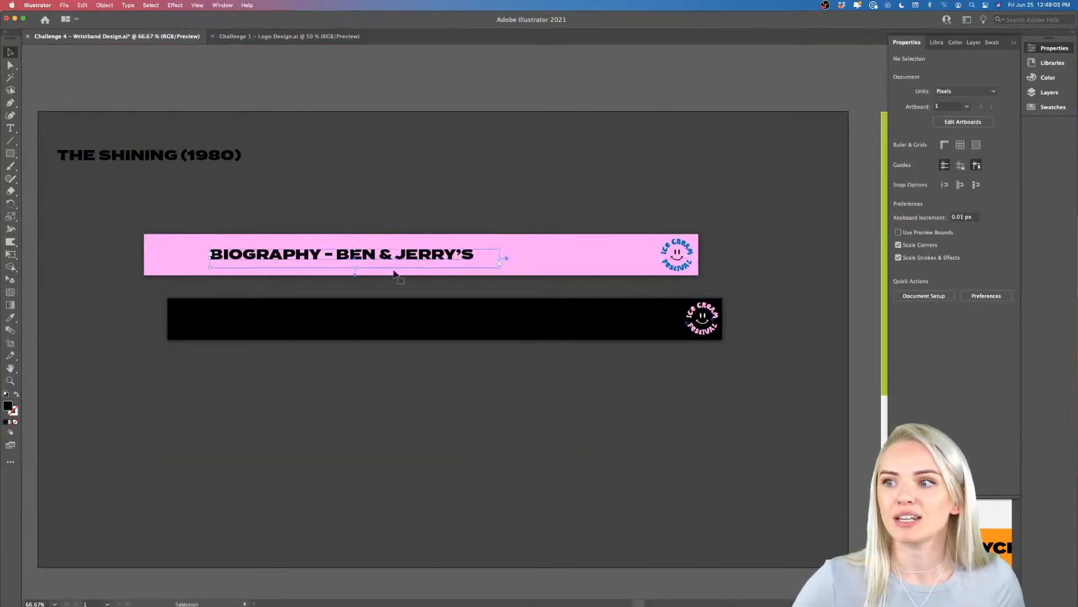
{"action": "scroll", "coordinate": [165, 262], "scroll_direction": "up", "scroll_amount": 5}
{"action": "scroll", "coordinate": [165, 262], "scroll_direction": "left", "scroll_amount": 3}
{"action": "scroll", "coordinate": [164, 262], "scroll_direction": "up", "scroll_amount": 2}
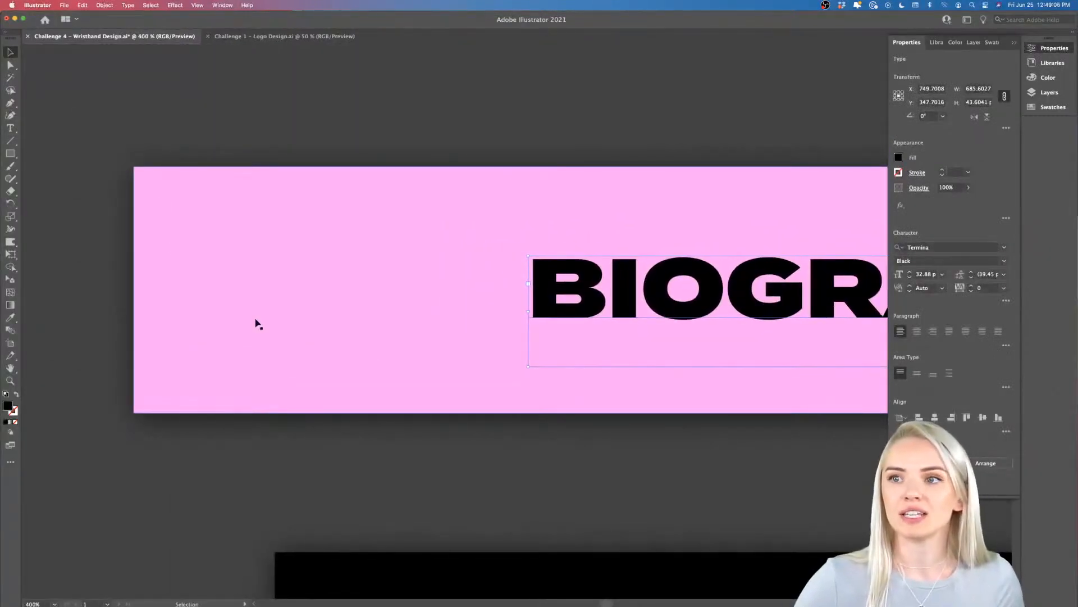
{"action": "left_click", "coordinate": [10, 153]}
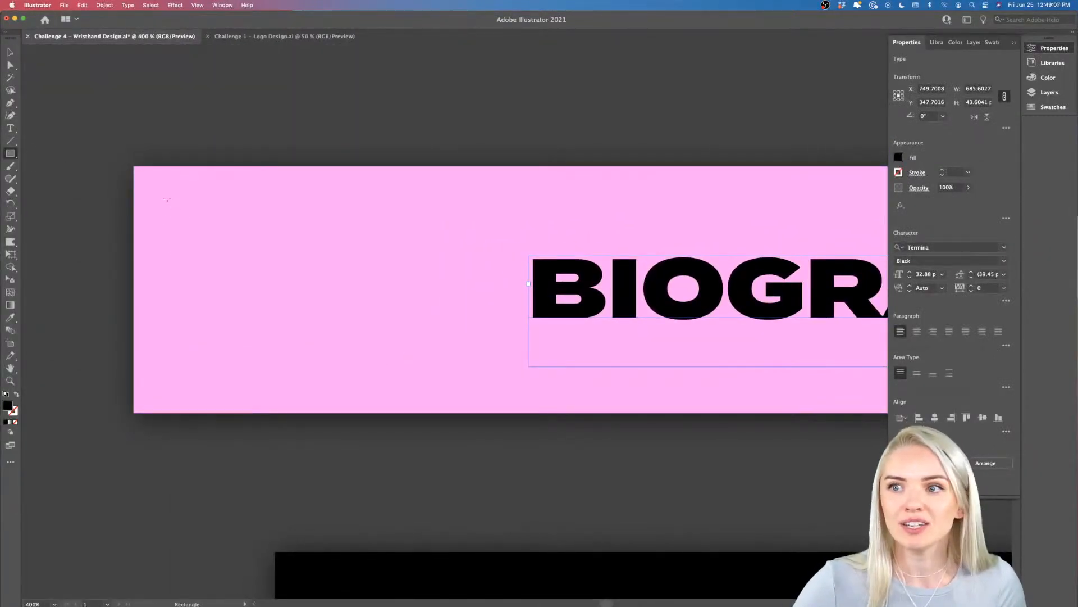
{"action": "left_click_drag", "start_coordinate": [161, 188], "coordinate": [477, 387]}
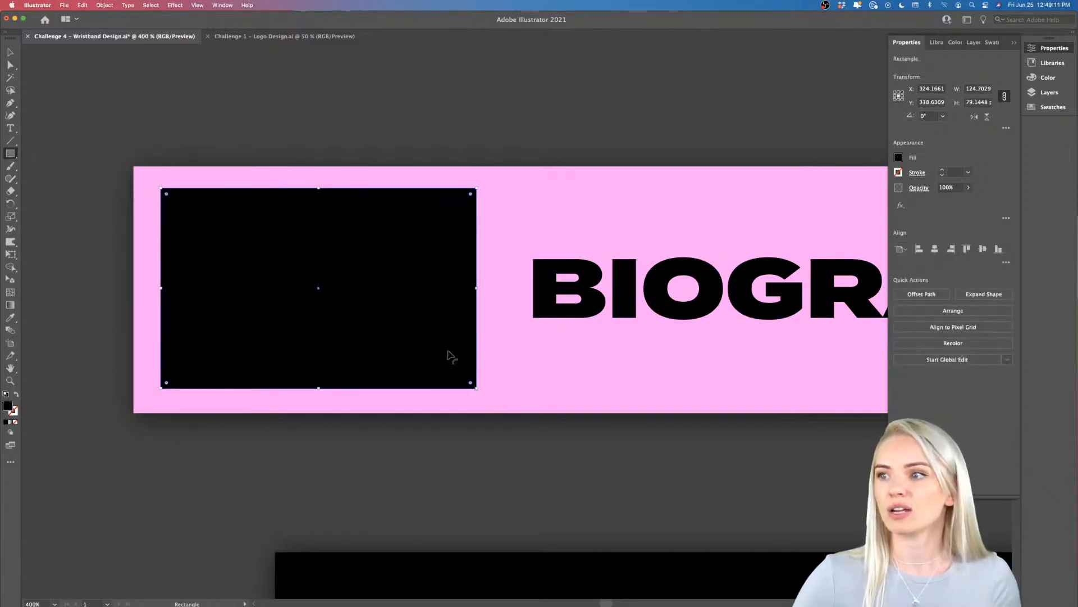
Review the overall wristband layout with the black rectangle placed beside the title on the pink band.
{"action": "scroll", "coordinate": [448, 352], "scroll_direction": "down", "scroll_amount": 5}
{"action": "scroll", "coordinate": [456, 352], "scroll_direction": "down", "scroll_amount": 2}
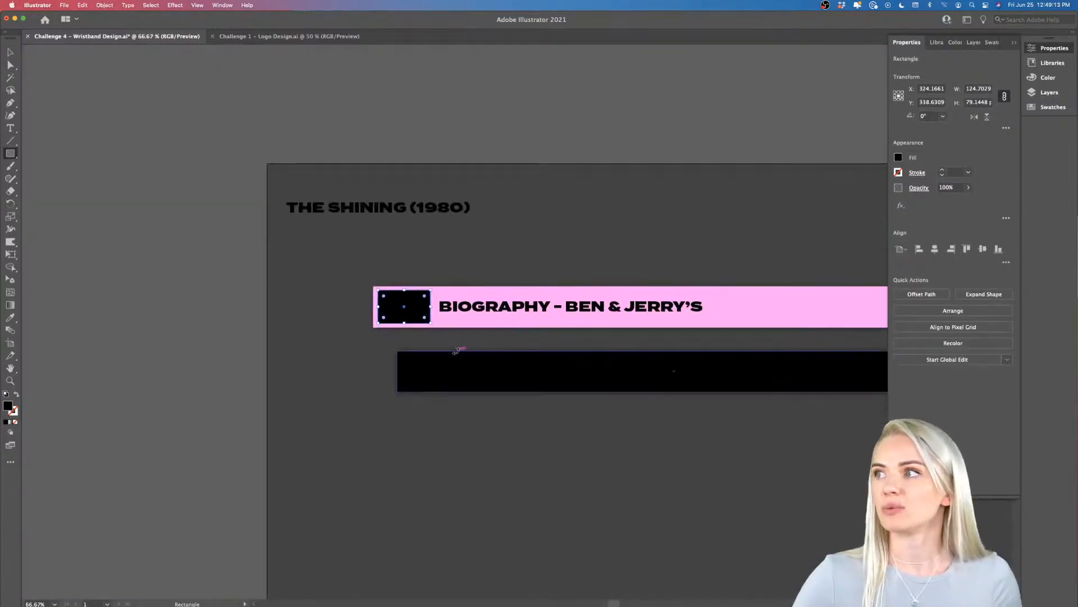
{"action": "scroll", "coordinate": [436, 332], "scroll_direction": "up", "scroll_amount": 4}
{"action": "scroll", "coordinate": [435, 332], "scroll_direction": "down", "scroll_amount": 4}
{"action": "scroll", "coordinate": [436, 331], "scroll_direction": "right", "scroll_amount": 5}
{"action": "scroll", "coordinate": [436, 332], "scroll_direction": "down", "scroll_amount": 1}
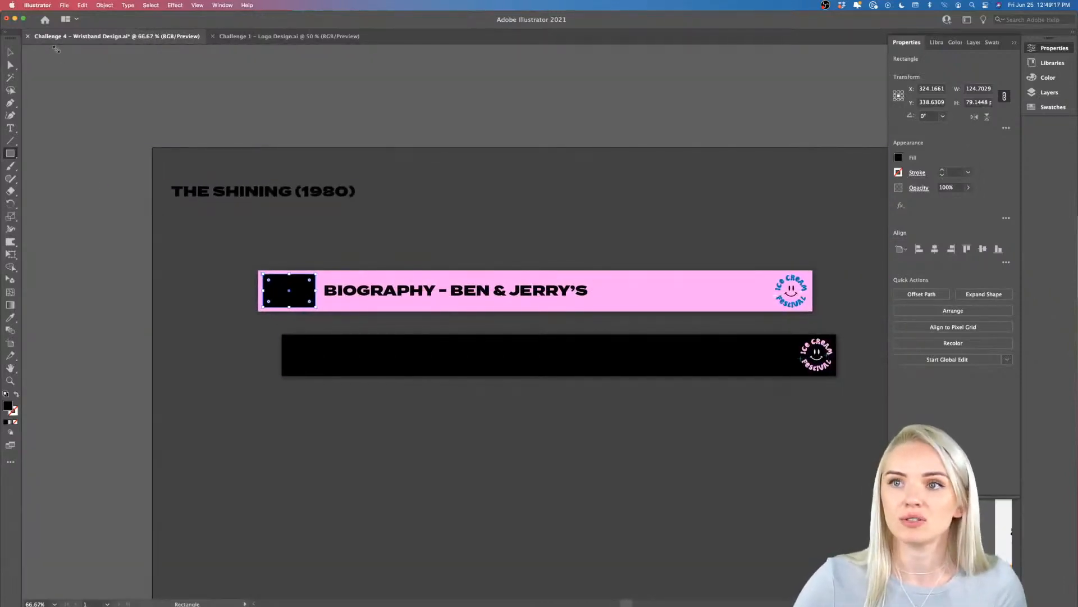
{"action": "left_click", "coordinate": [10, 52]}
{"action": "left_click", "coordinate": [149, 230]}
{"action": "left_click", "coordinate": [306, 296]}
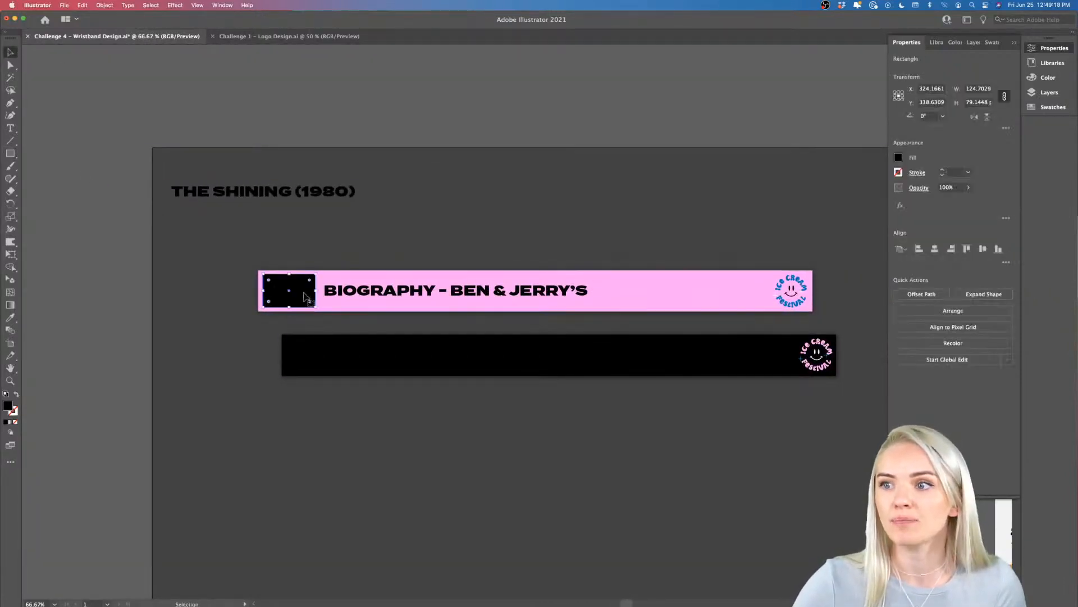
Draw a vertical line about 87 px long just outside the left end of the pink wristband.
{"action": "scroll", "coordinate": [303, 297], "scroll_direction": "up", "scroll_amount": 3}
{"action": "scroll", "coordinate": [304, 297], "scroll_direction": "left", "scroll_amount": 2}
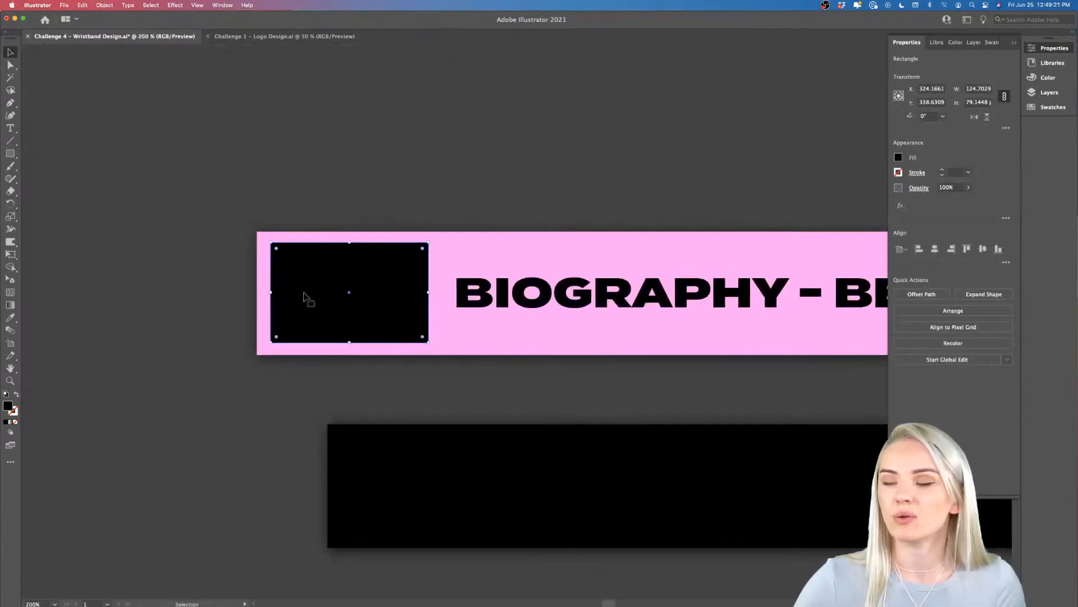
{"action": "scroll", "coordinate": [304, 296], "scroll_direction": "up", "scroll_amount": 1}
{"action": "scroll", "coordinate": [303, 297], "scroll_direction": "up", "scroll_amount": 4}
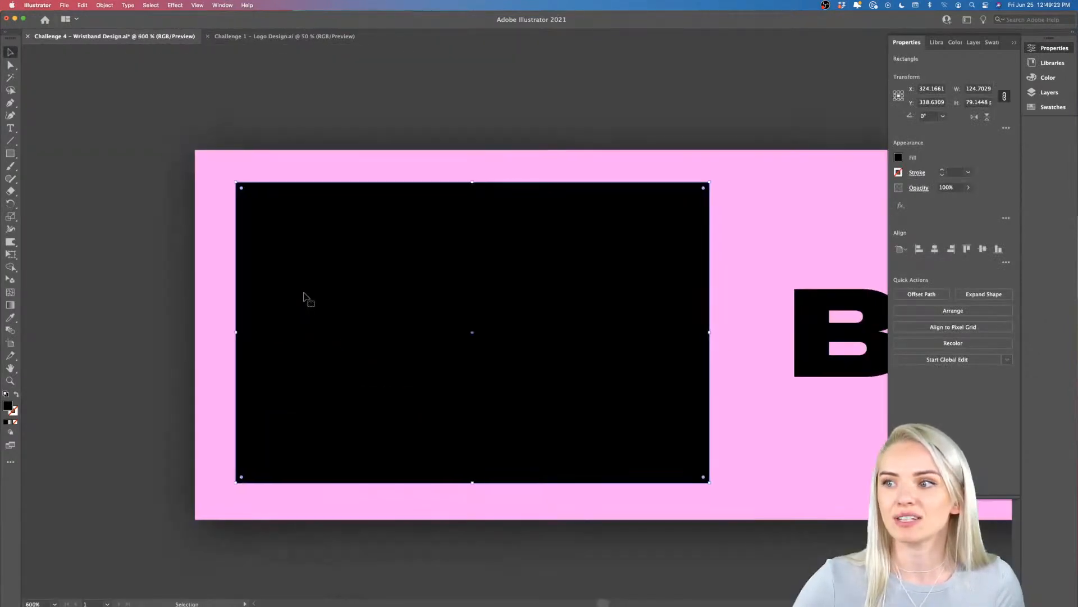
{"action": "scroll", "coordinate": [303, 297], "scroll_direction": "down", "scroll_amount": 2}
{"action": "scroll", "coordinate": [303, 297], "scroll_direction": "left", "scroll_amount": 2}
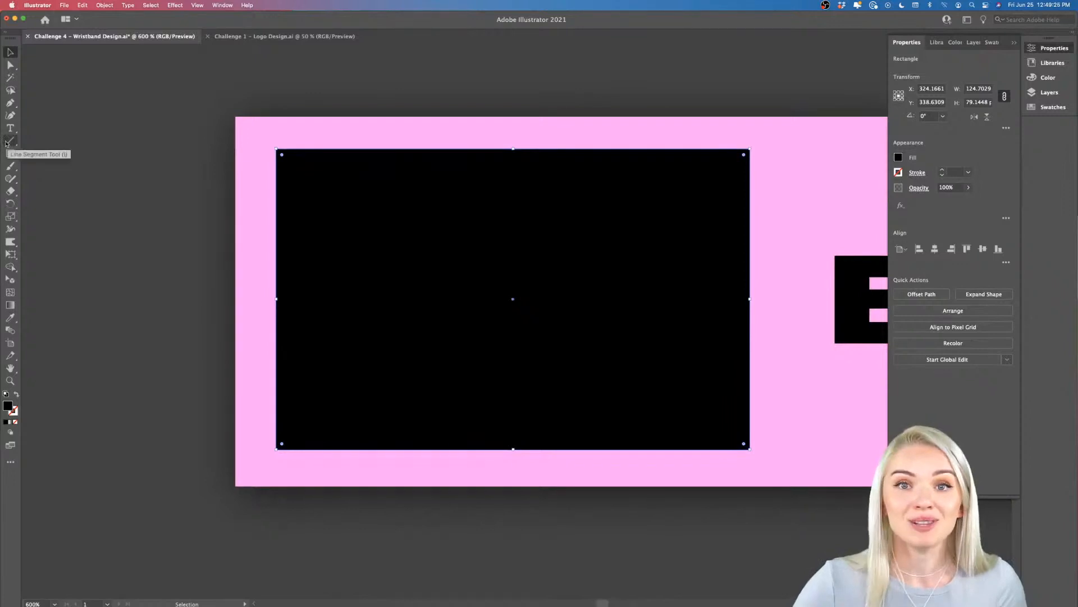
{"action": "left_click", "coordinate": [9, 142]}
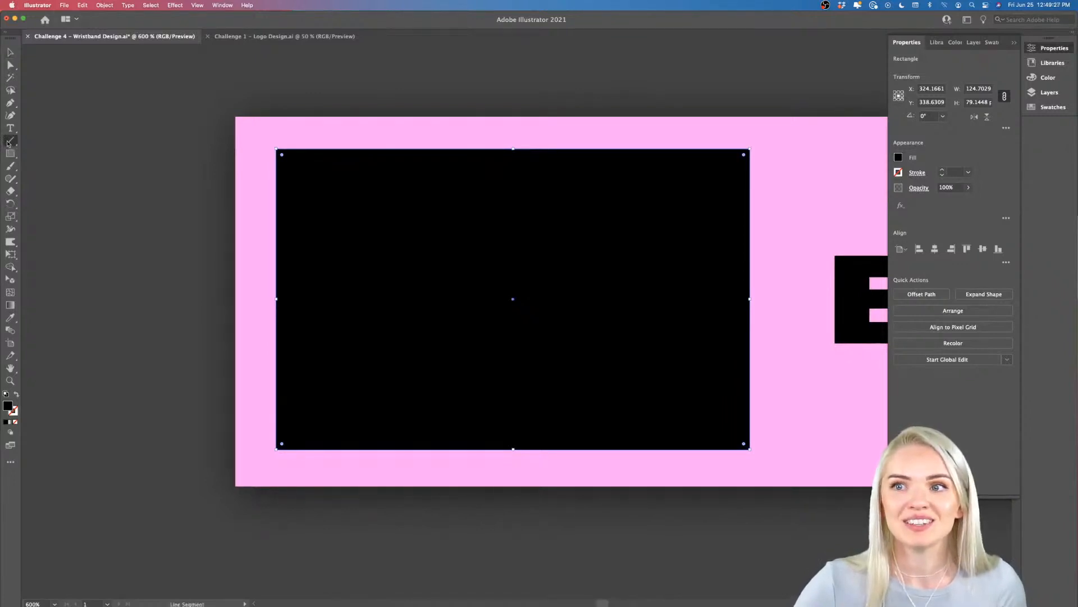
{"action": "left_click_drag", "start_coordinate": [176, 164], "coordinate": [177, 496]}
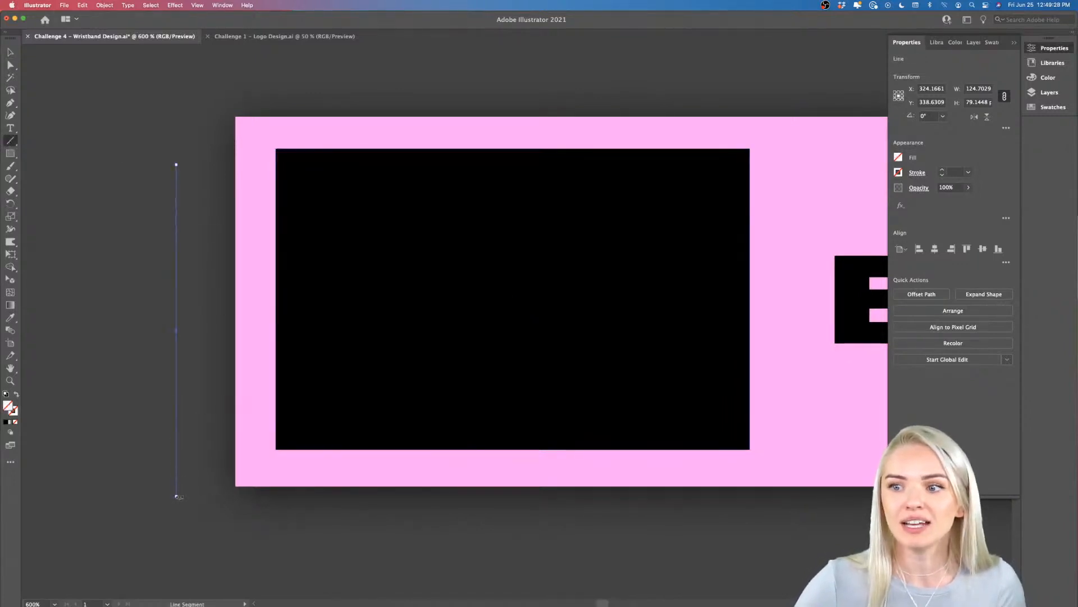
{"action": "left_click", "coordinate": [175, 5]}
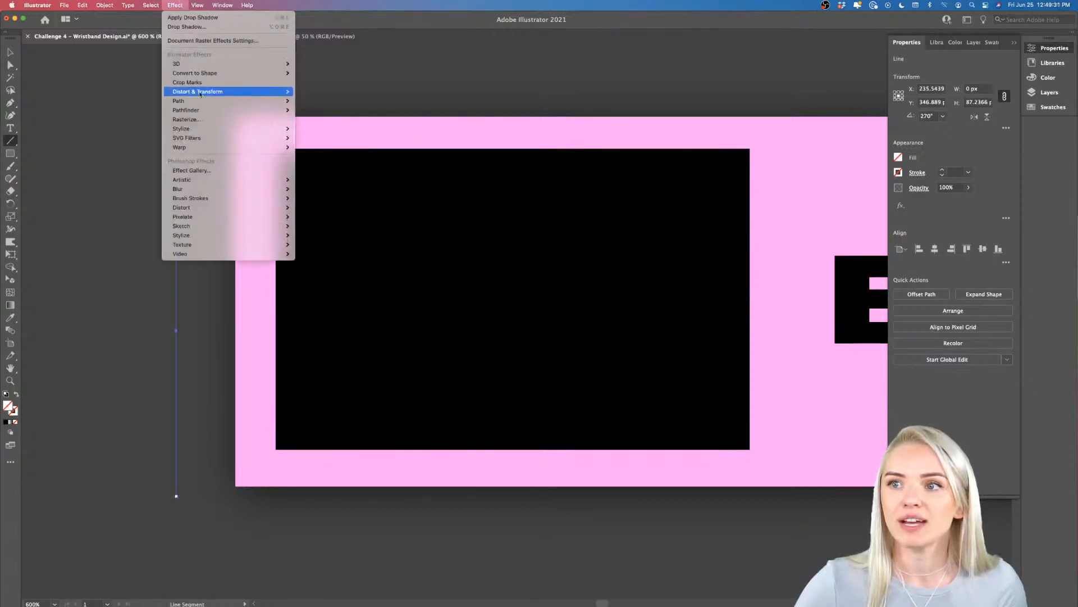
{"action": "mouse_move", "coordinate": [231, 93]}
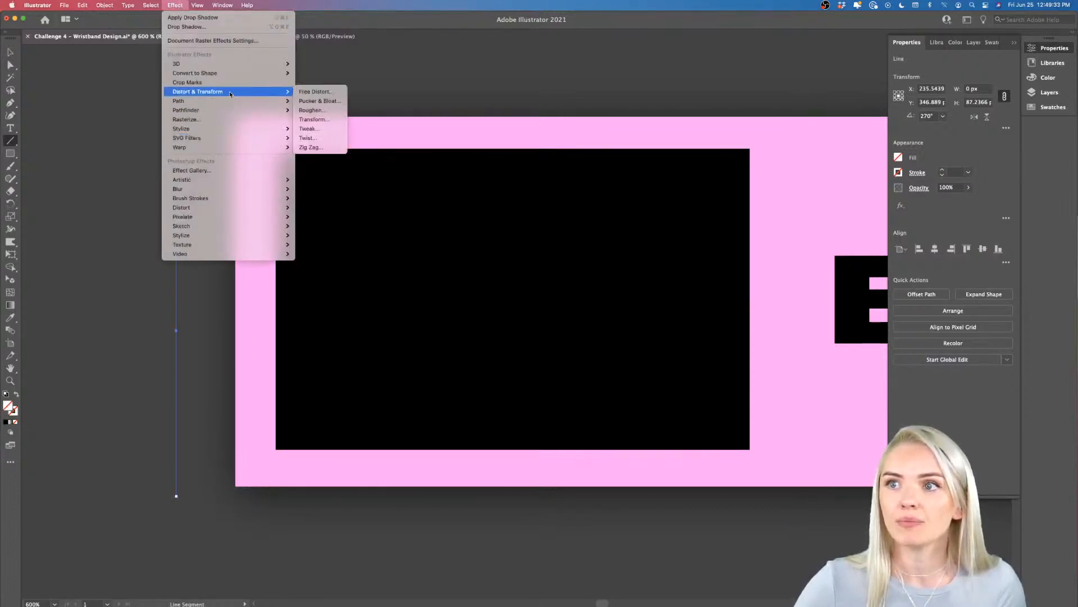
{"action": "left_click", "coordinate": [311, 147]}
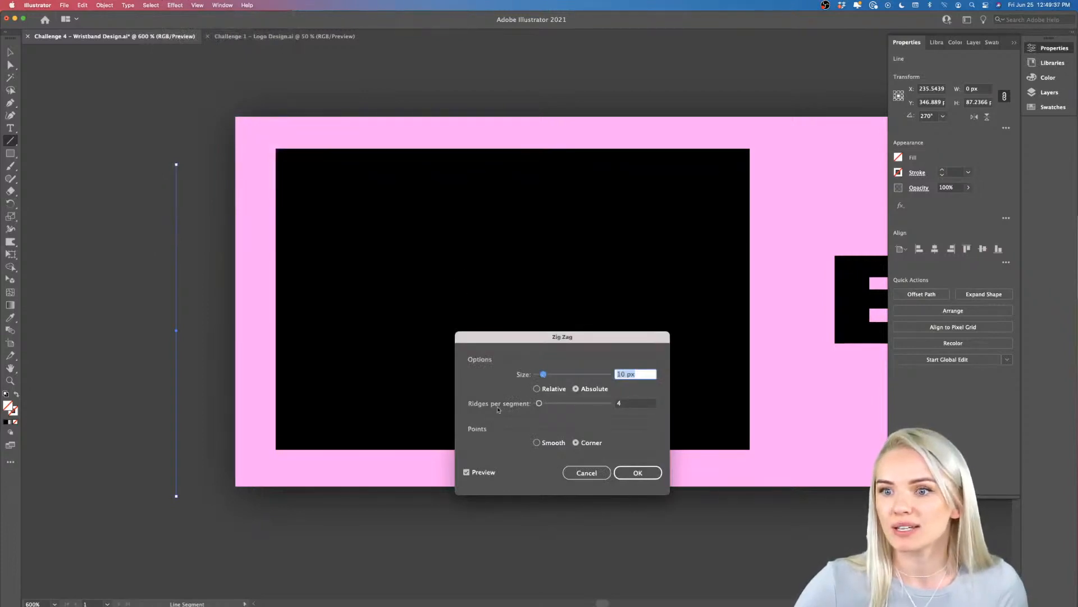
{"action": "left_click", "coordinate": [578, 473]}
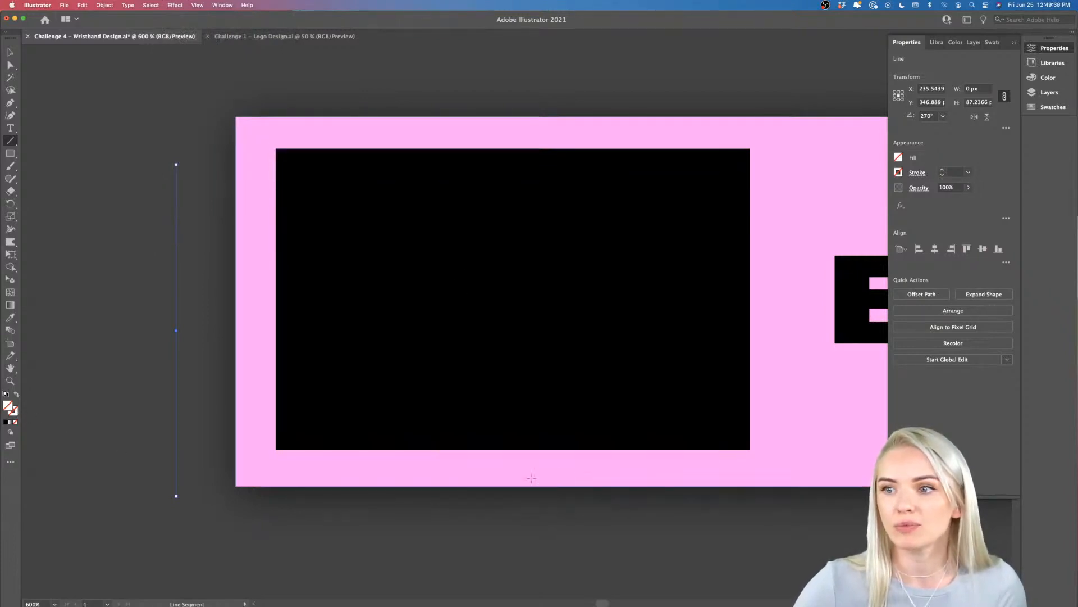
Set the vertical line's stroke color to white (ffffff).
{"action": "double_click", "coordinate": [13, 412]}
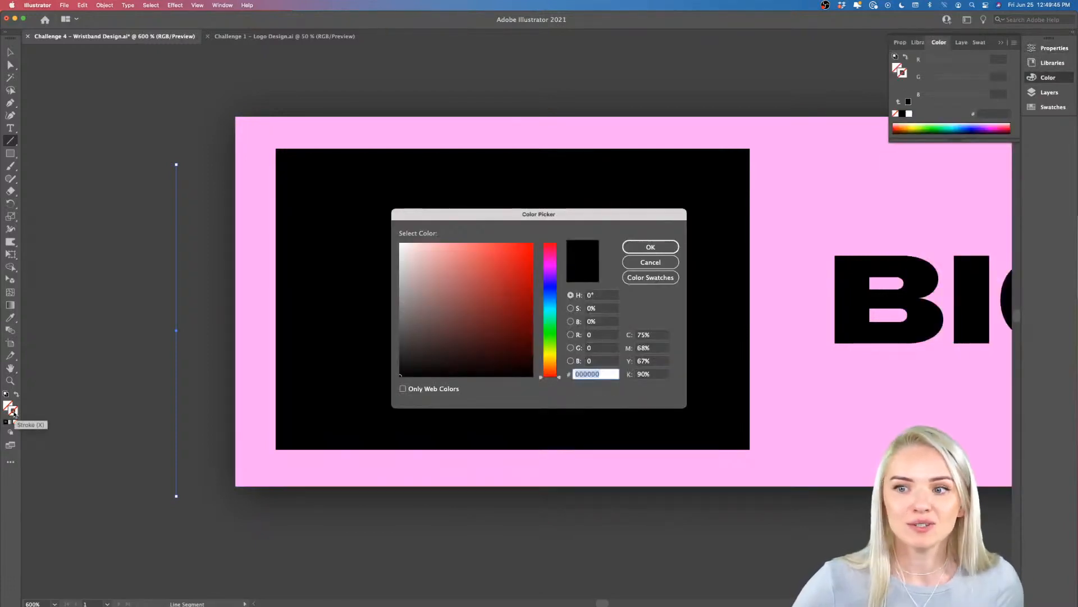
{"action": "left_click", "coordinate": [659, 263]}
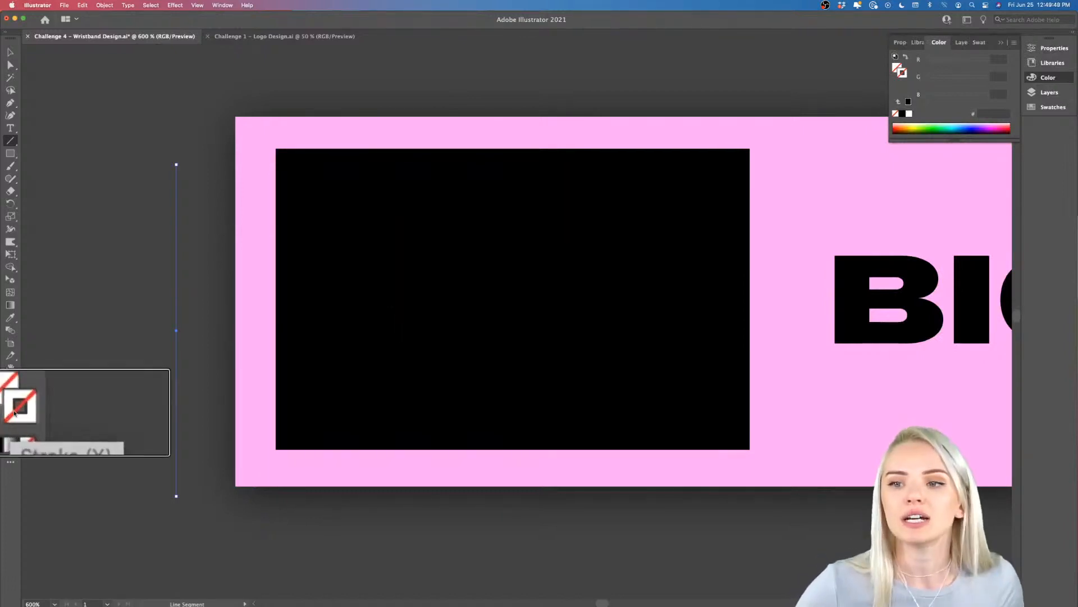
{"action": "double_click", "coordinate": [13, 411]}
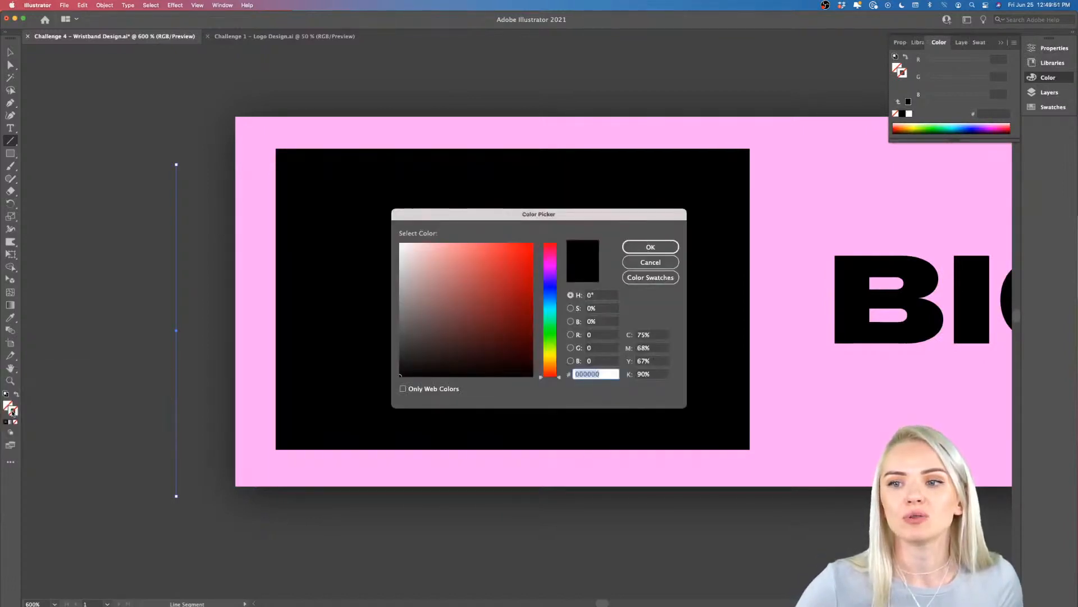
{"action": "type", "text": "ffffff"}
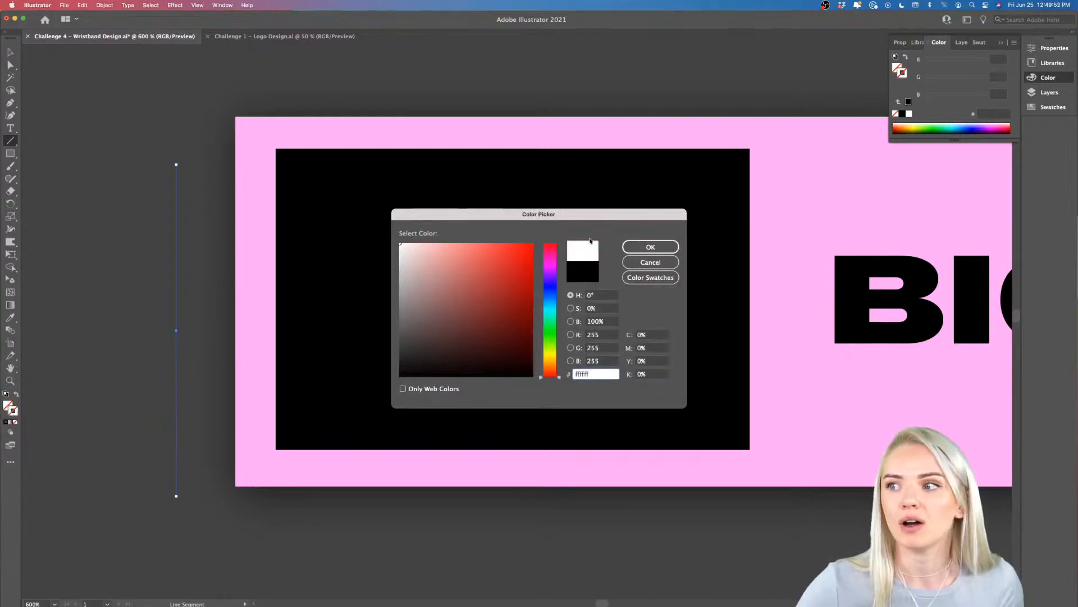
{"action": "left_click", "coordinate": [640, 249]}
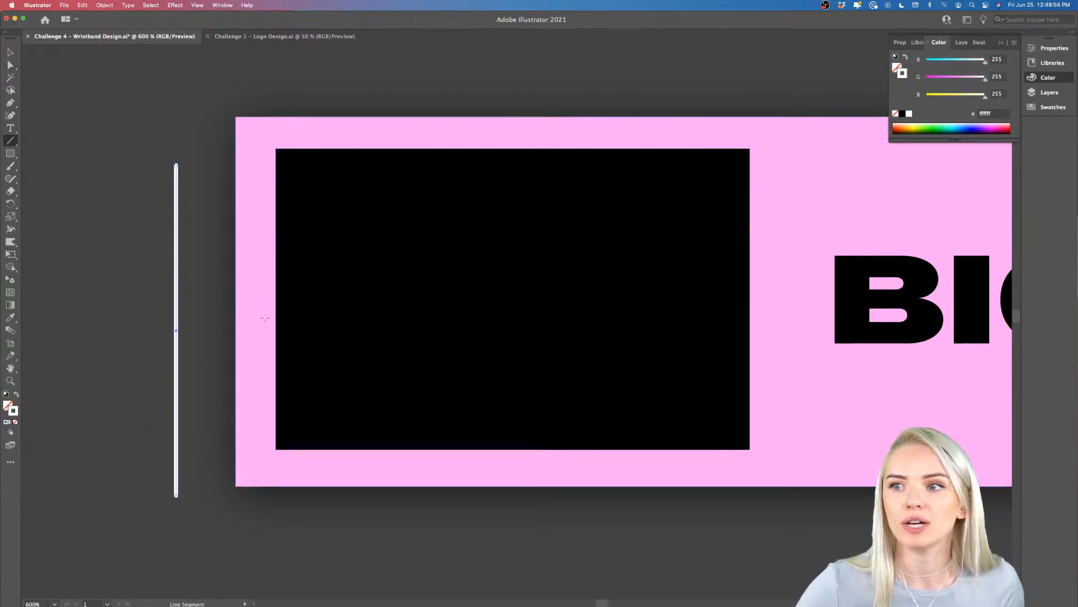
Apply a Zig Zag effect to the line with an absolute size of 4 px, 12 ridges per segment and corner points.
{"action": "left_click", "coordinate": [176, 6]}
{"action": "mouse_move", "coordinate": [217, 94]}
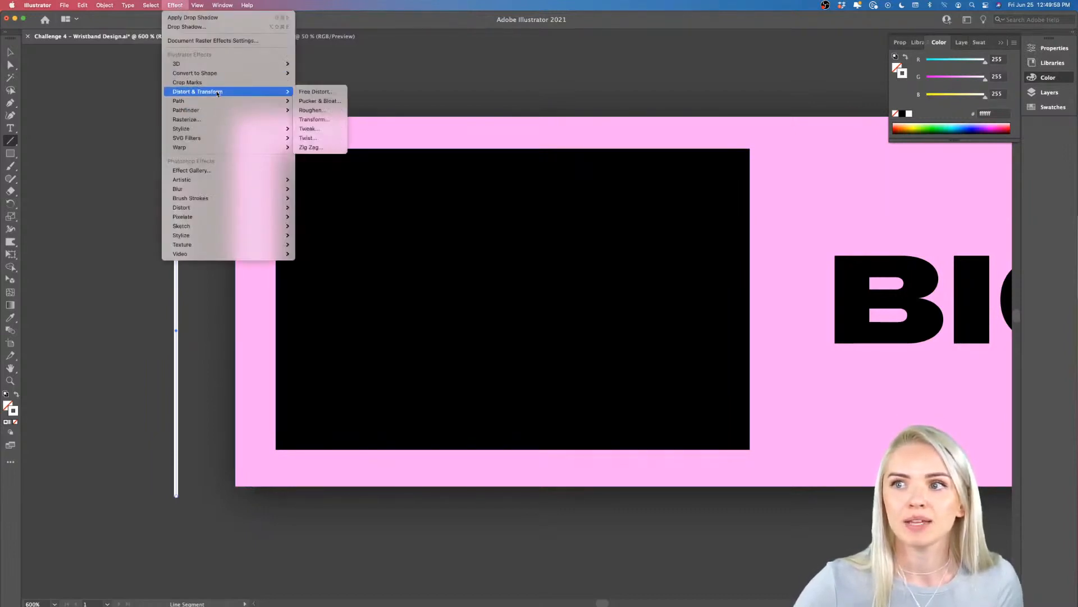
{"action": "left_click", "coordinate": [311, 147]}
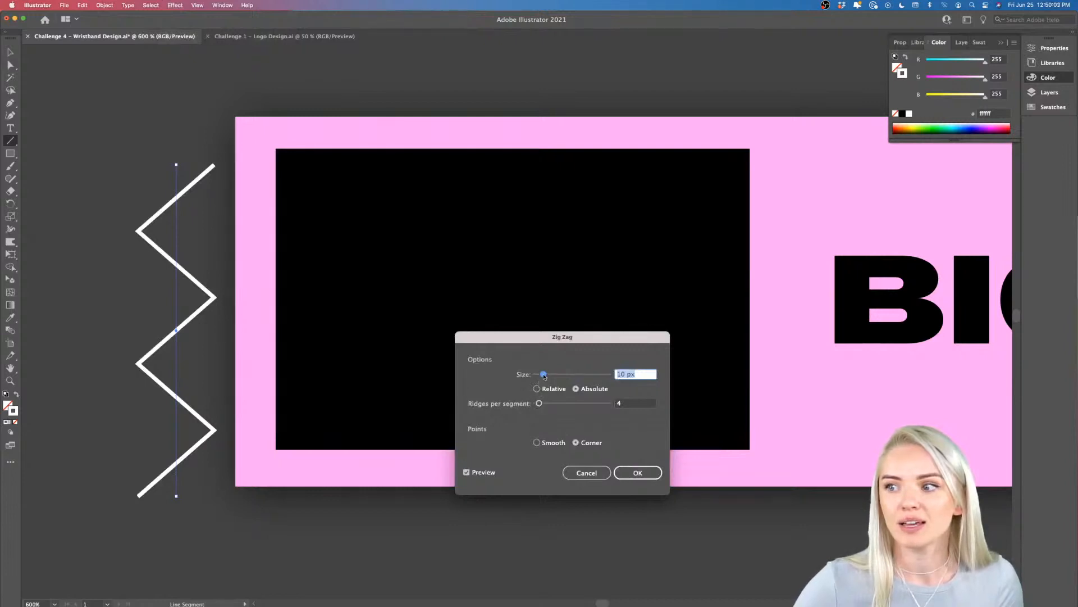
{"action": "mouse_move", "coordinate": [544, 375]}
{"action": "left_mouse_down"}
{"action": "mouse_move", "coordinate": [540, 403]}
{"action": "mouse_move", "coordinate": [549, 404]}
{"action": "mouse_move", "coordinate": [538, 374]}
{"action": "left_mouse_up"}
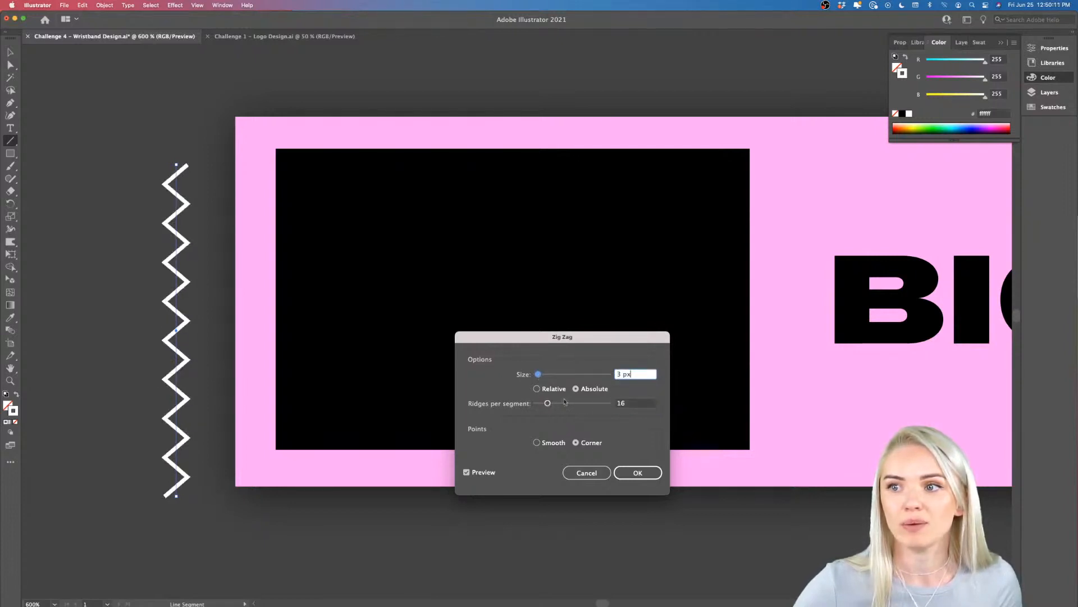
{"action": "left_click", "coordinate": [536, 443]}
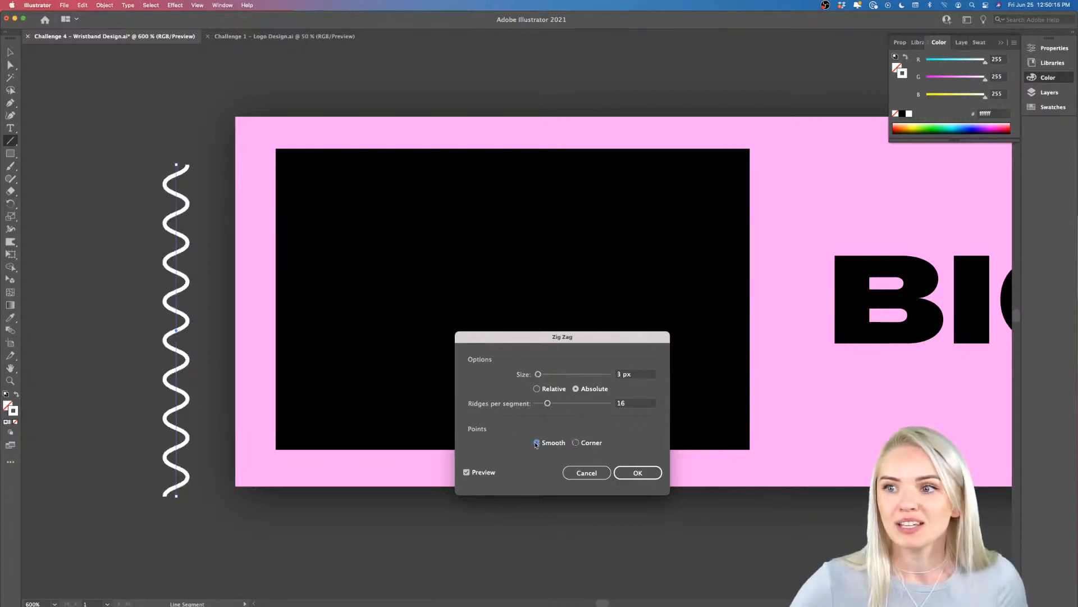
{"action": "left_click", "coordinate": [576, 443]}
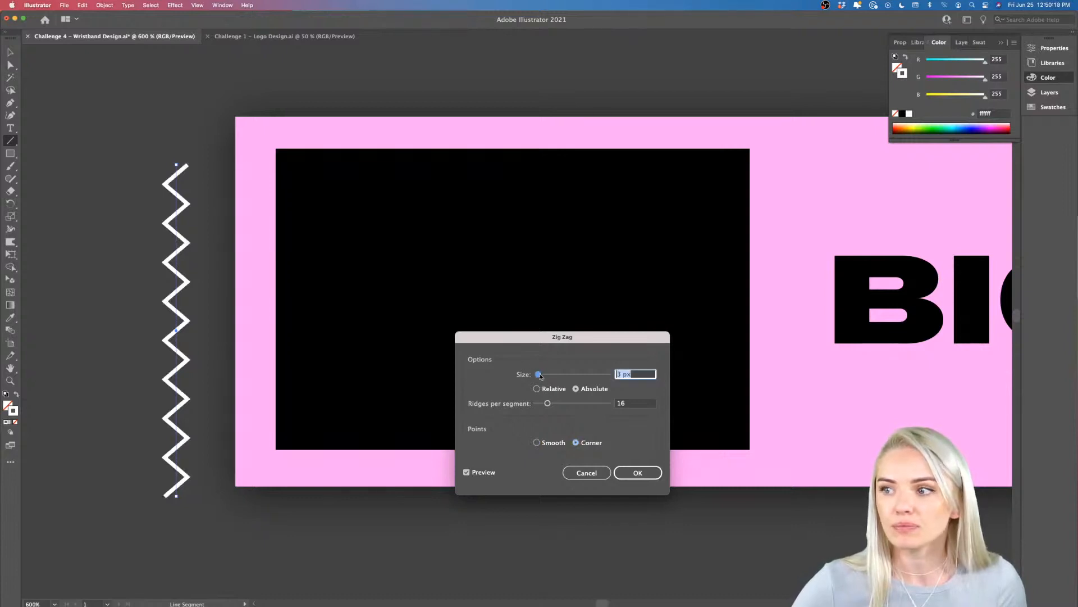
{"action": "left_click_drag", "start_coordinate": [538, 374], "coordinate": [549, 405]}
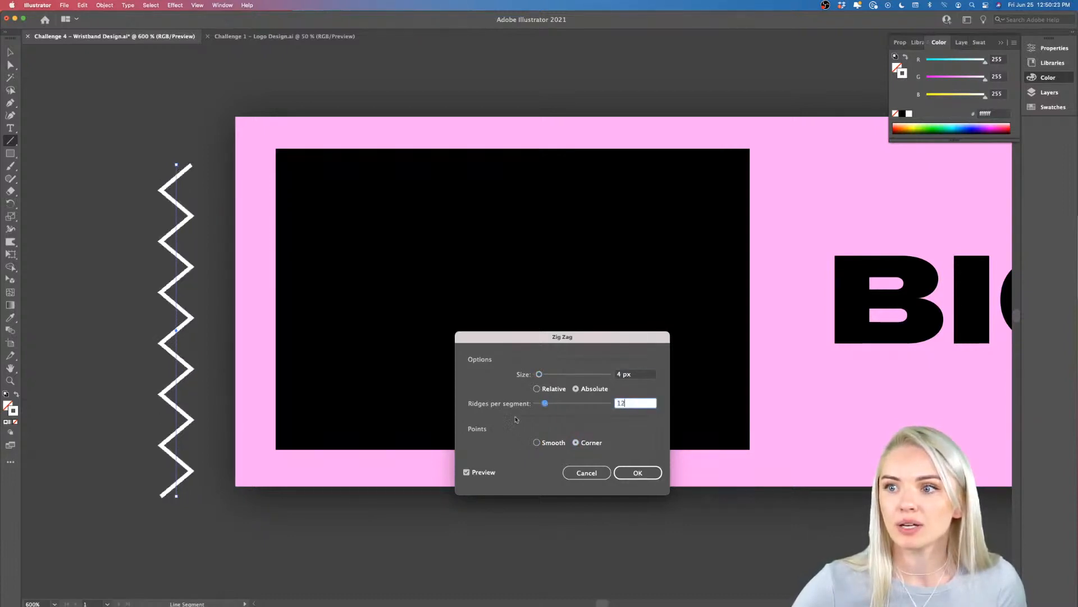
{"action": "left_click", "coordinate": [649, 476]}
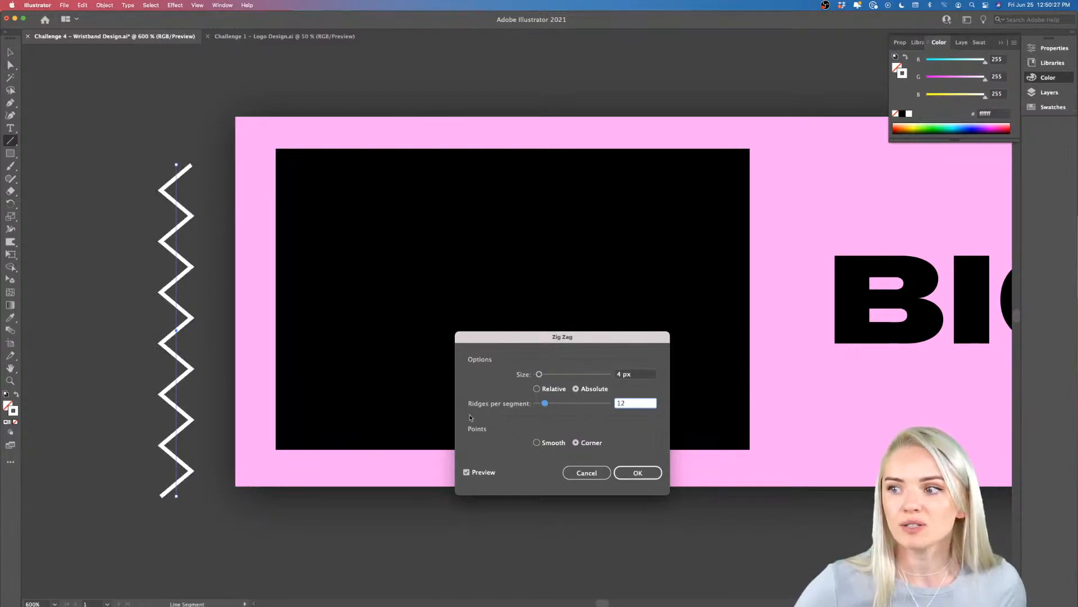
{"action": "left_click", "coordinate": [634, 471]}
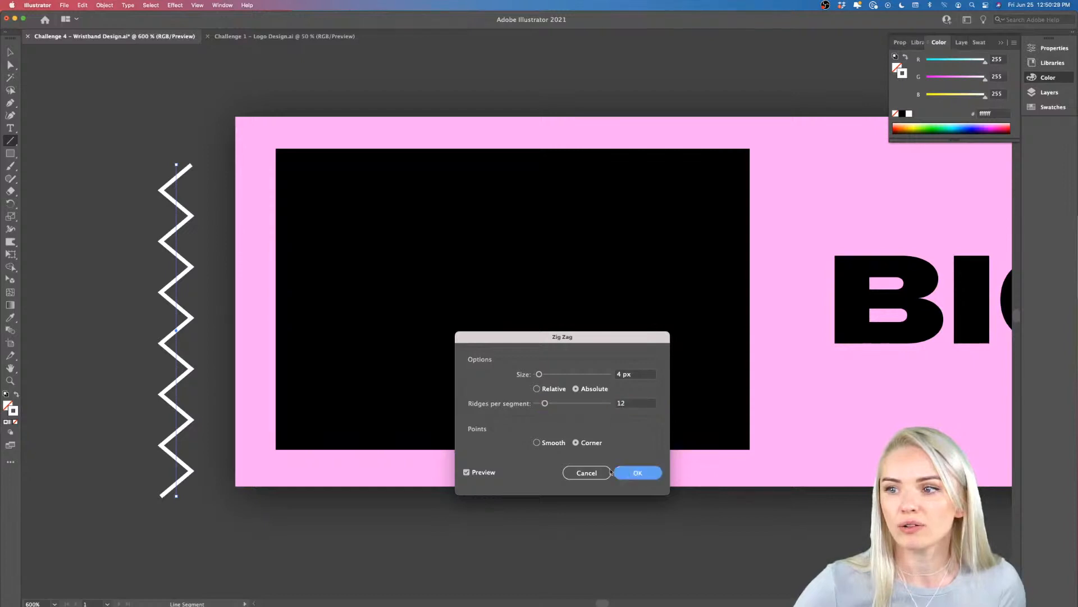
Move the white zigzag onto the left edge of the black rectangle and shorten it to fit within the rectangle's height.
{"action": "left_click", "coordinate": [10, 51]}
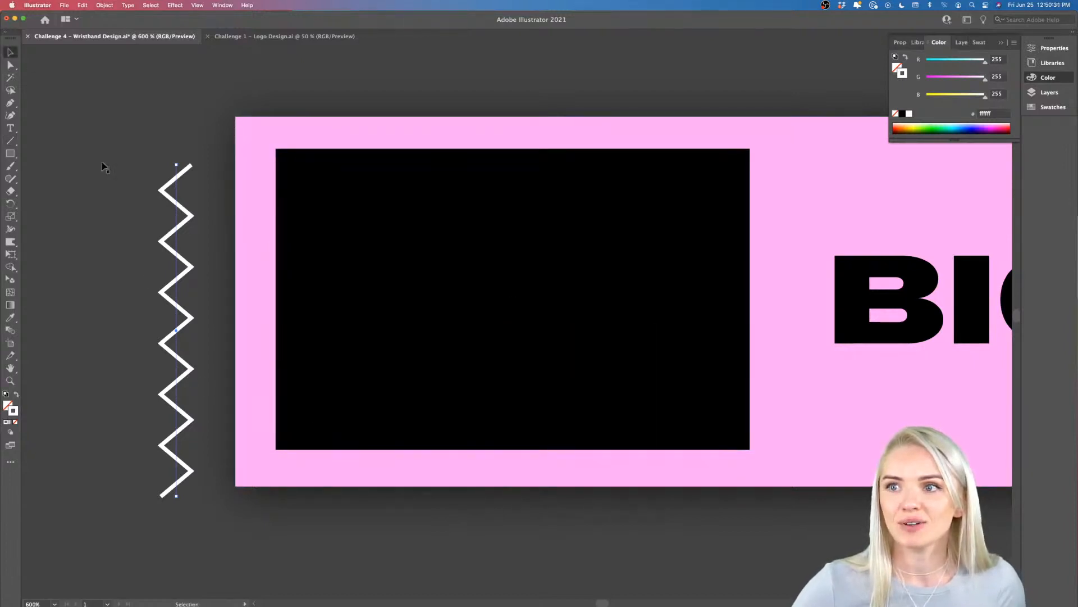
{"action": "left_click_drag", "start_coordinate": [179, 227], "coordinate": [315, 210]}
{"action": "left_click_drag", "start_coordinate": [315, 478], "coordinate": [315, 431]}
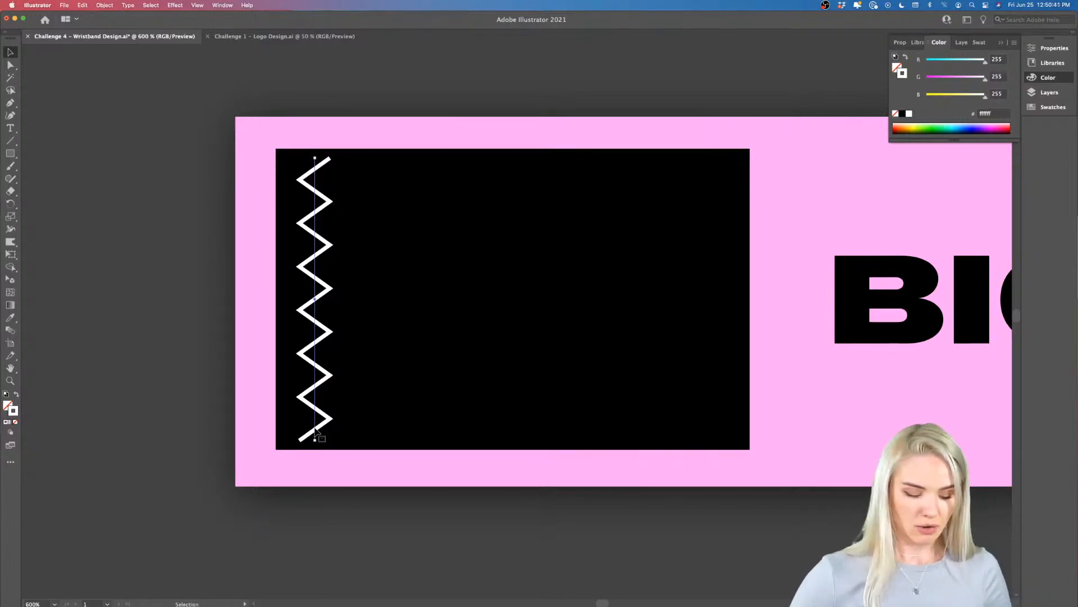
Duplicate the zigzag slightly to the right and repeat the copy until eleven evenly spaced zigzags fill the black rectangle.
{"action": "left_click_drag", "start_coordinate": [315, 432], "coordinate": [355, 431]}
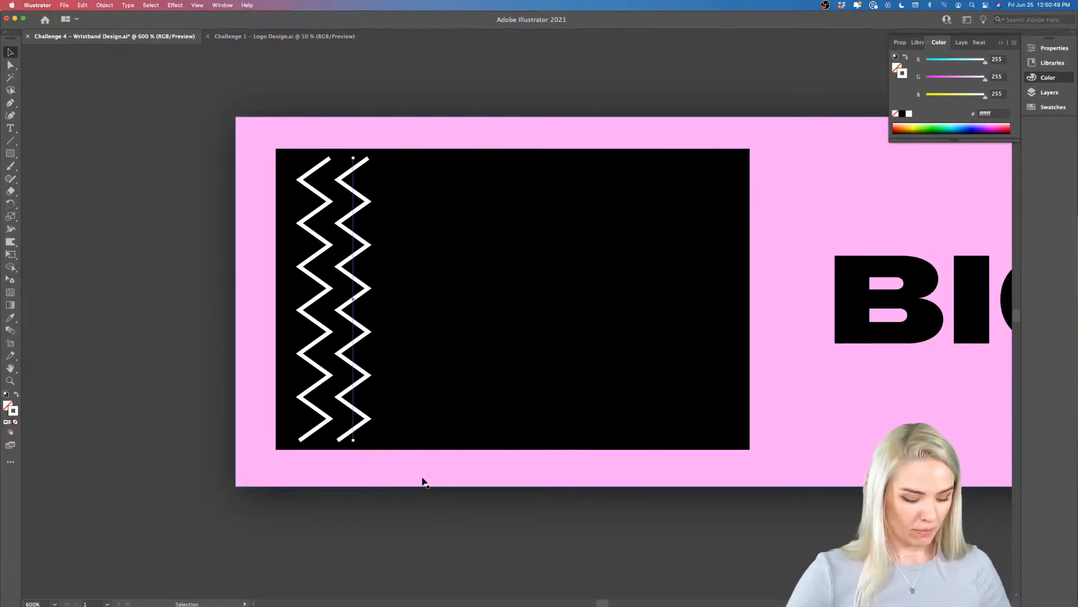
{"action": "key", "text": "super+d"}
{"action": "key", "text": "super+d"}
{"action": "key", "text": "super+d"}
{"action": "key", "text": "super+d"}
{"action": "key", "text": "super+d"}
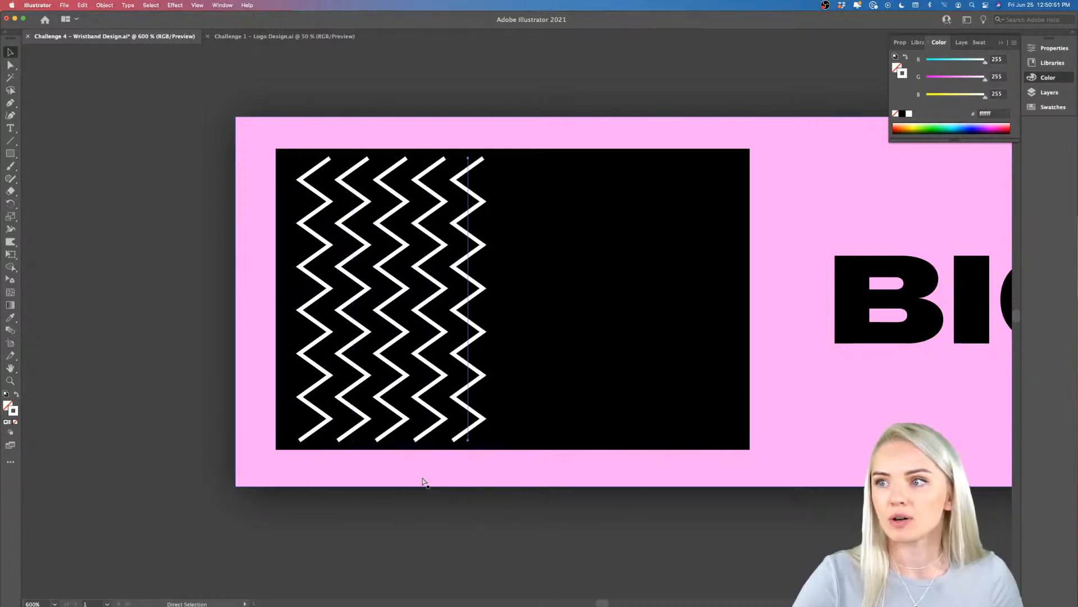
{"action": "key", "text": "super+d"}
{"action": "key", "text": "super+d"}
{"action": "key", "text": "super+d"}
{"action": "key", "text": "super+d"}
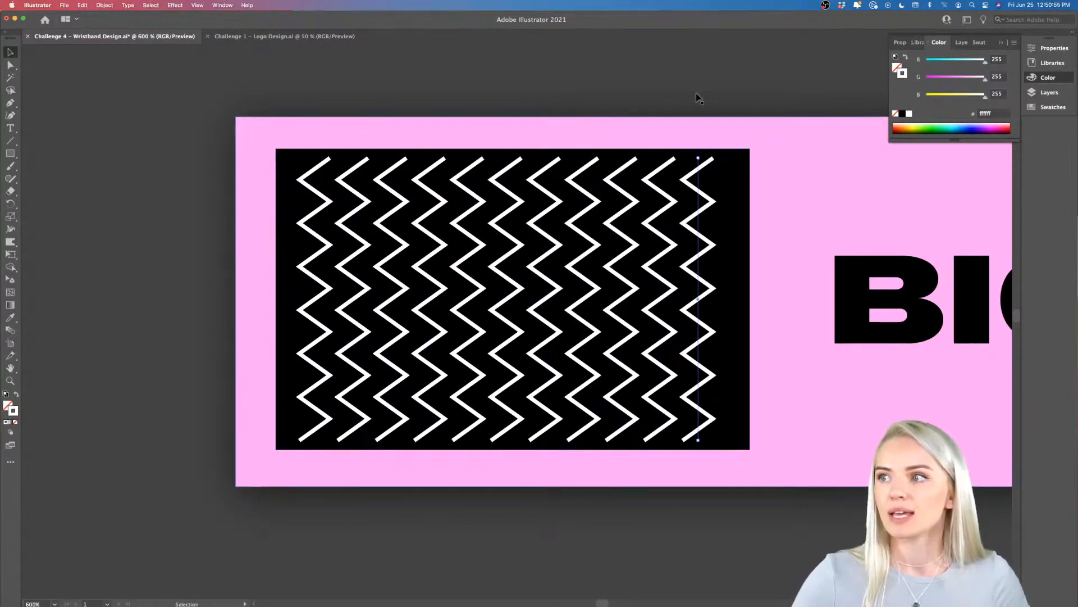
{"action": "left_click_drag", "start_coordinate": [706, 93], "coordinate": [679, 176]}
{"action": "key", "text": "super+z"}
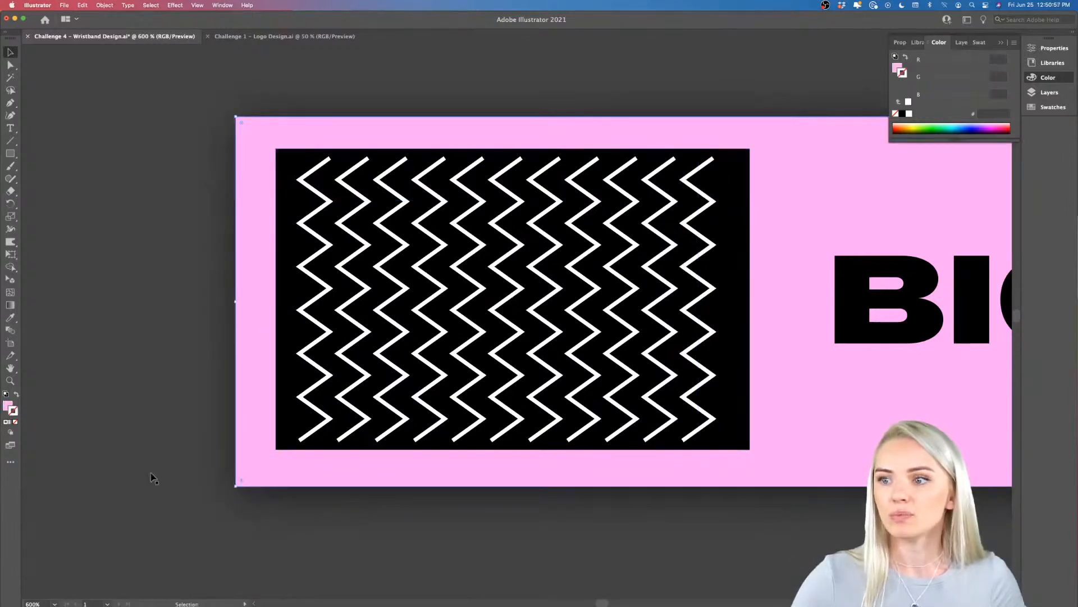
{"action": "left_click_drag", "start_coordinate": [155, 482], "coordinate": [604, 285]}
{"action": "key", "text": "super+z"}
{"action": "left_click", "coordinate": [133, 379]}
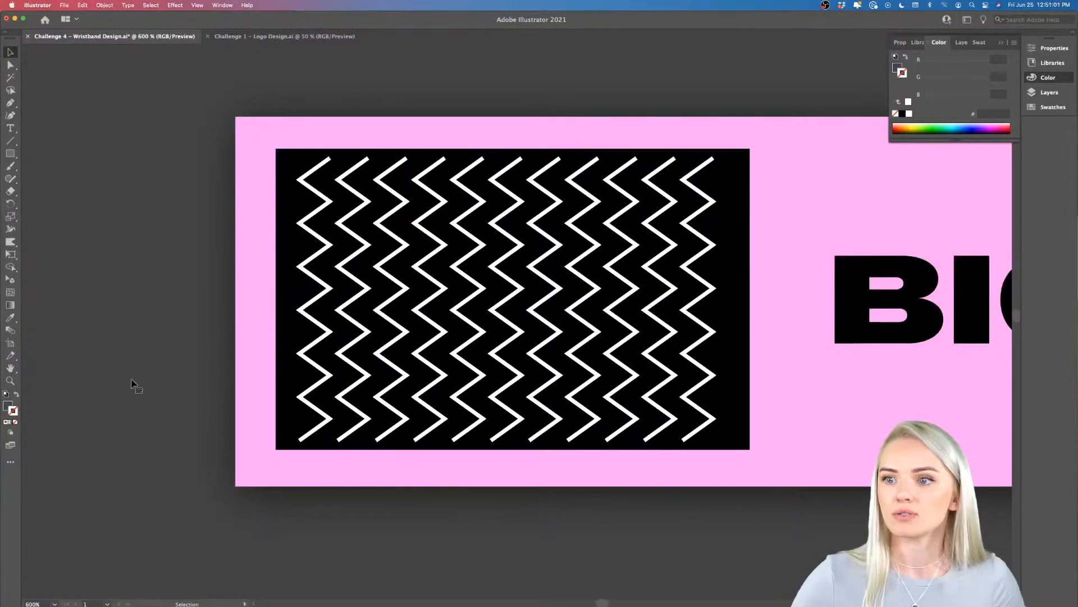
Move the gray background rectangle back into line with the artboard's top-left corner and clear the selection.
{"action": "scroll", "coordinate": [223, 412], "scroll_direction": "down", "scroll_amount": 10}
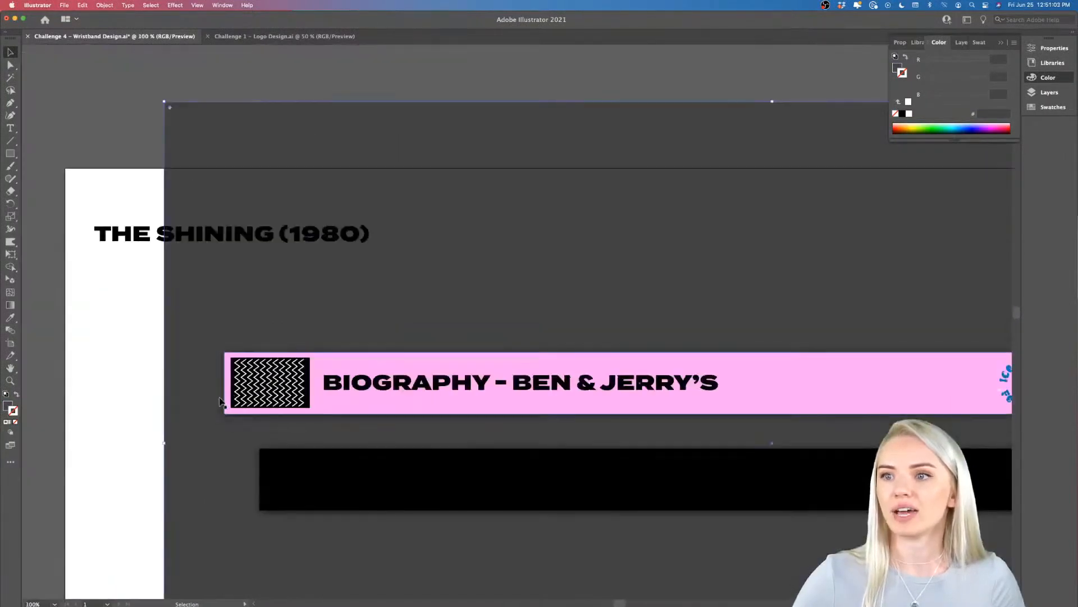
{"action": "left_click_drag", "start_coordinate": [282, 139], "coordinate": [181, 200]}
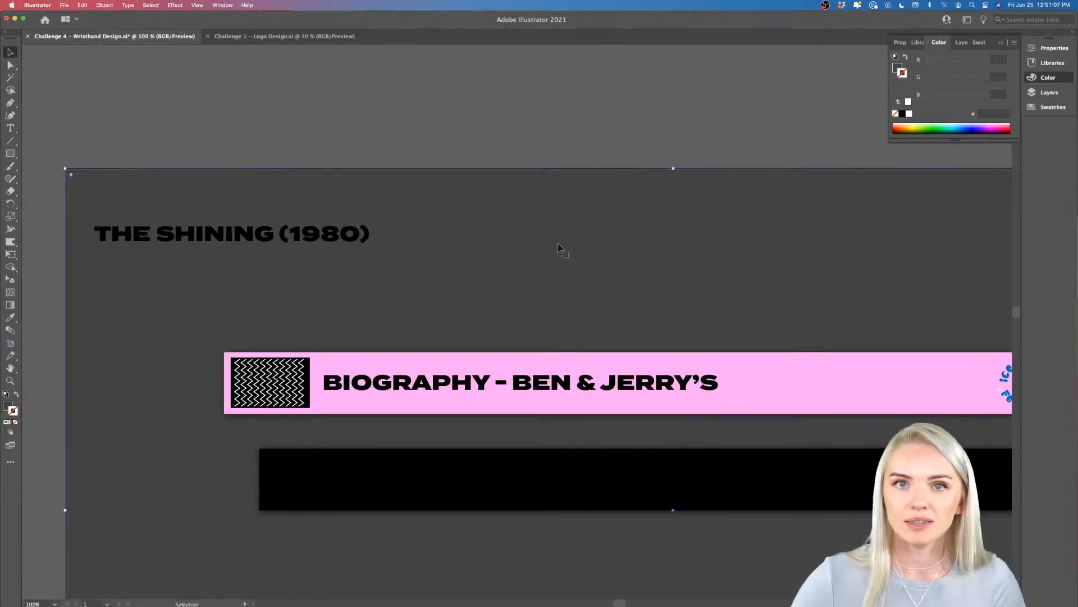
{"action": "key", "text": "super+shift+a"}
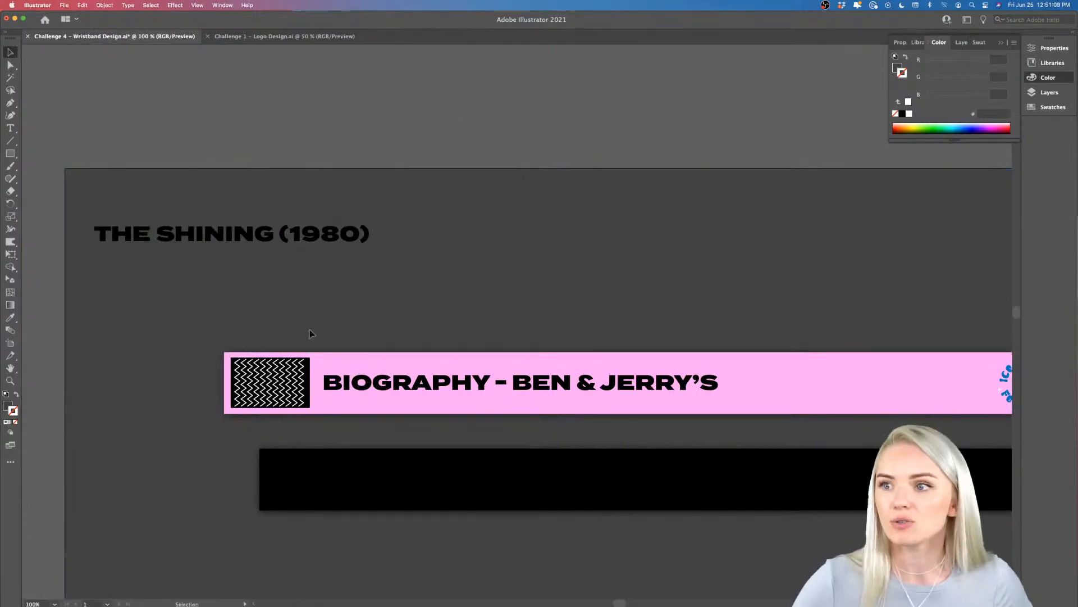
Select the black rectangle on the pink band together with all its zigzags, leaving the band itself out of the selection.
{"action": "scroll", "coordinate": [255, 405], "scroll_direction": "up", "scroll_amount": 5}
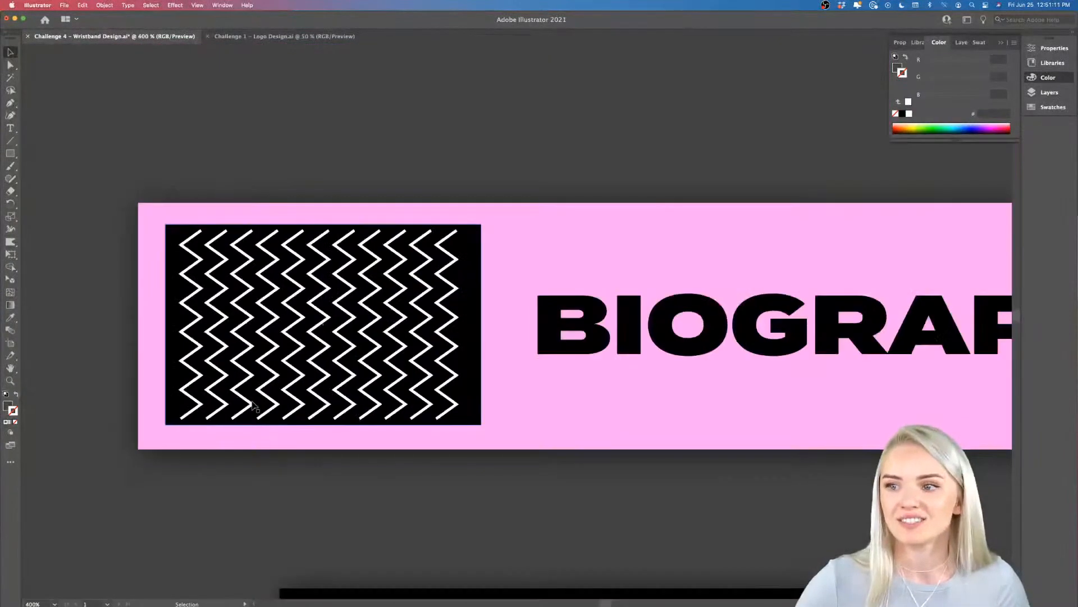
{"action": "scroll", "coordinate": [256, 405], "scroll_direction": "left", "scroll_amount": 2}
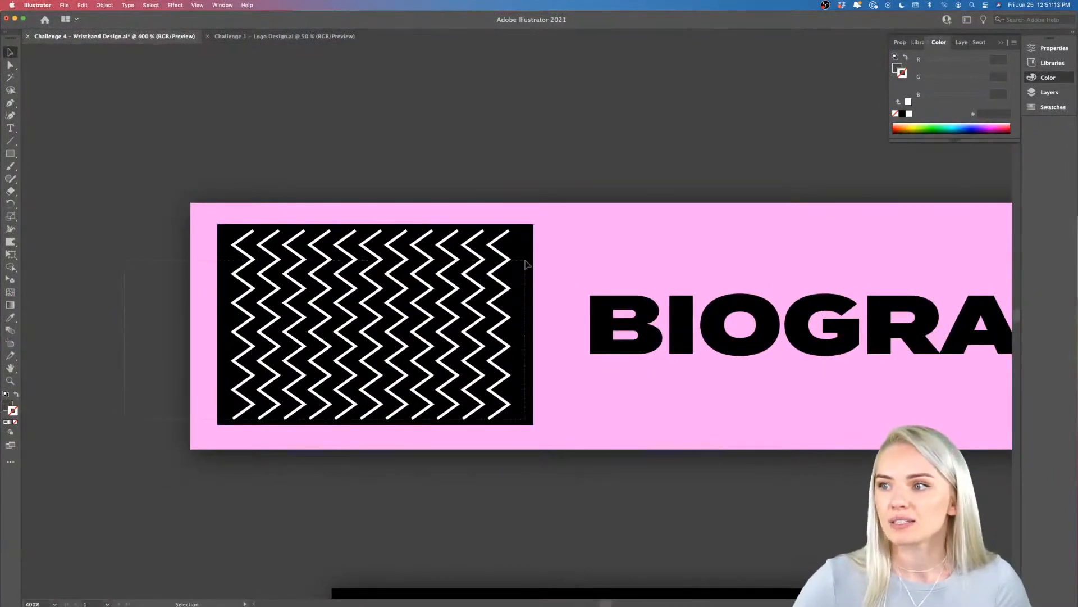
{"action": "key", "text": "super+a"}
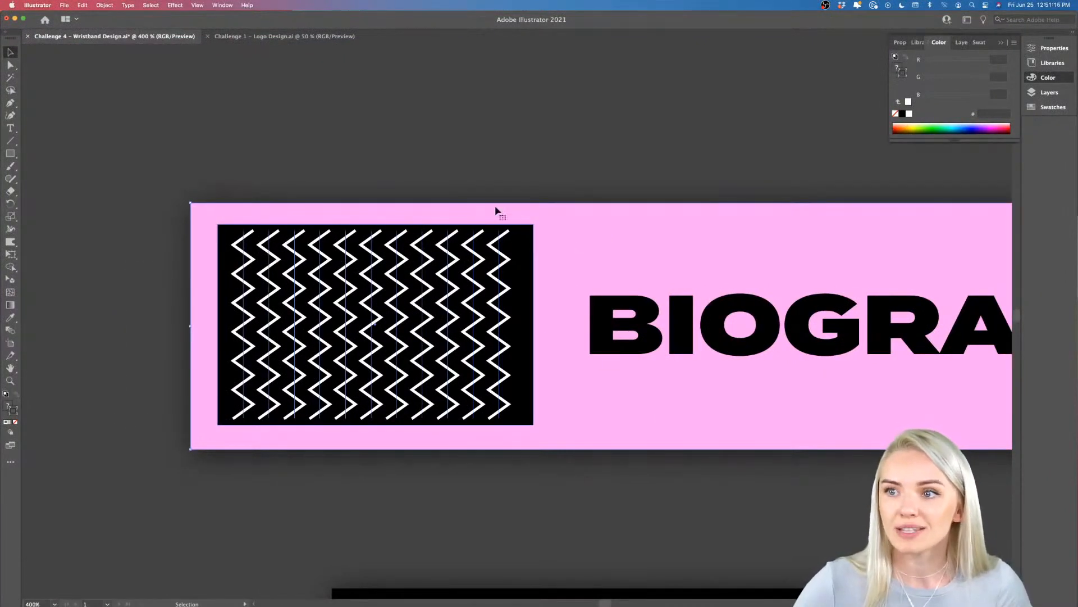
{"action": "left_click", "coordinate": [550, 247], "text": "shift"}
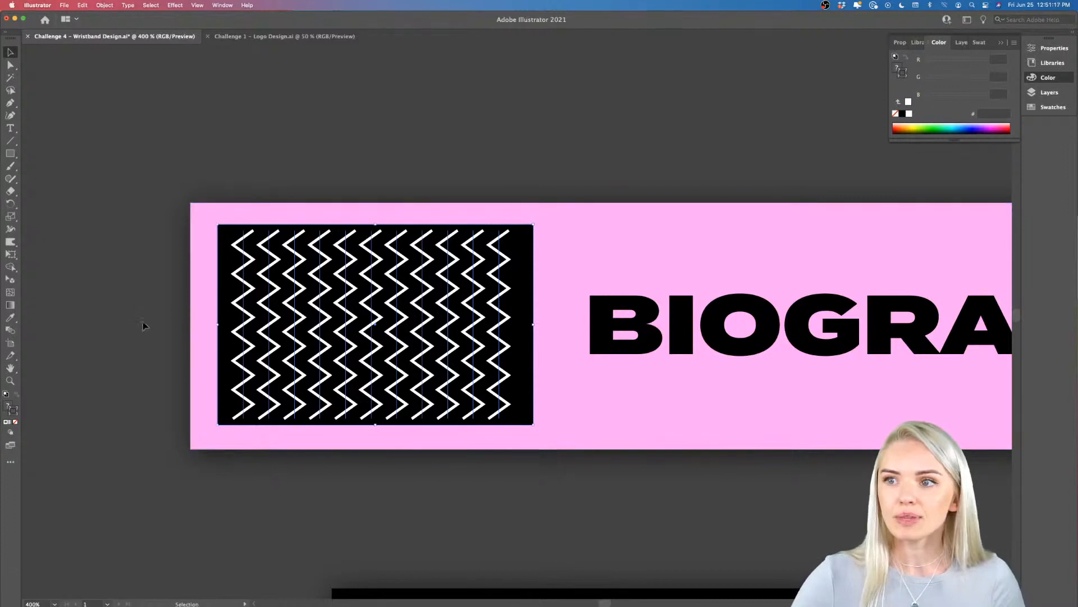
{"action": "left_click", "coordinate": [116, 465]}
{"action": "key", "text": "super+a"}
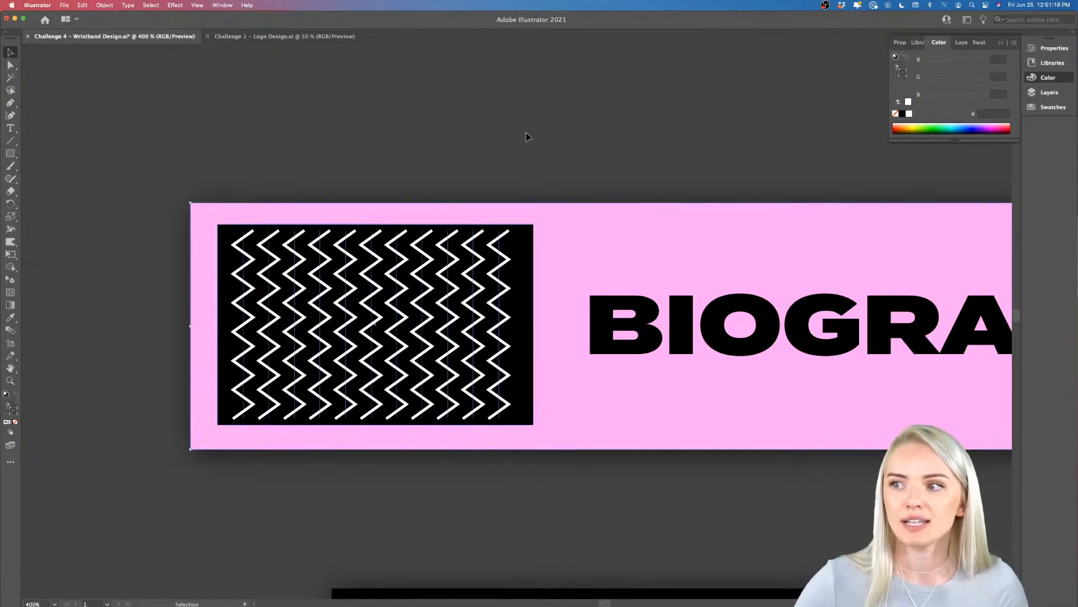
{"action": "left_click", "coordinate": [564, 226], "text": "shift"}
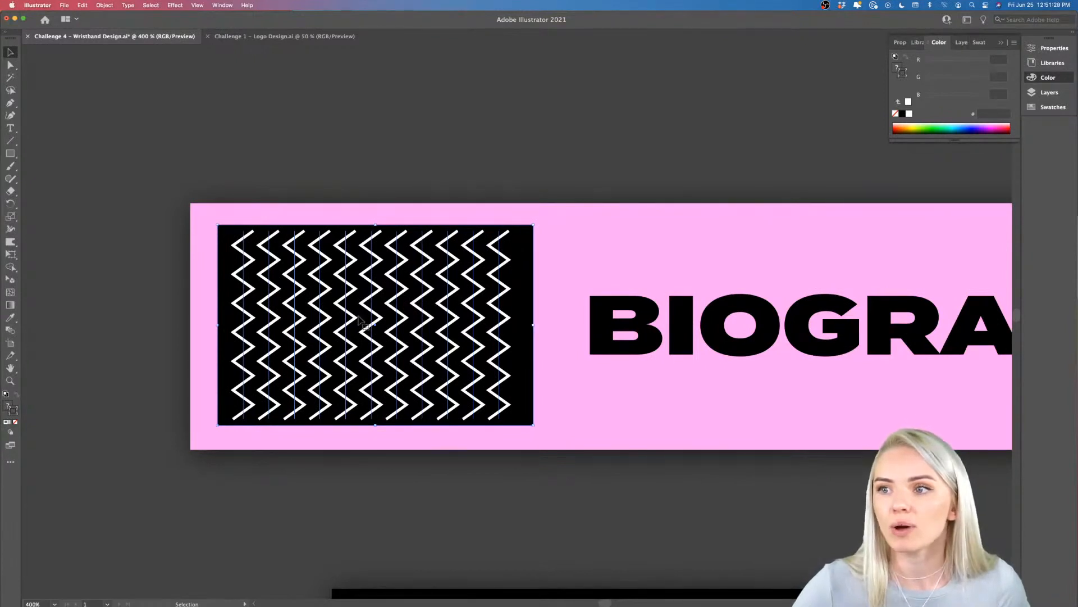
Remove the black rectangle from the selection and group the eleven white zigzags.
{"action": "scroll", "coordinate": [363, 359], "scroll_direction": "down", "scroll_amount": 5}
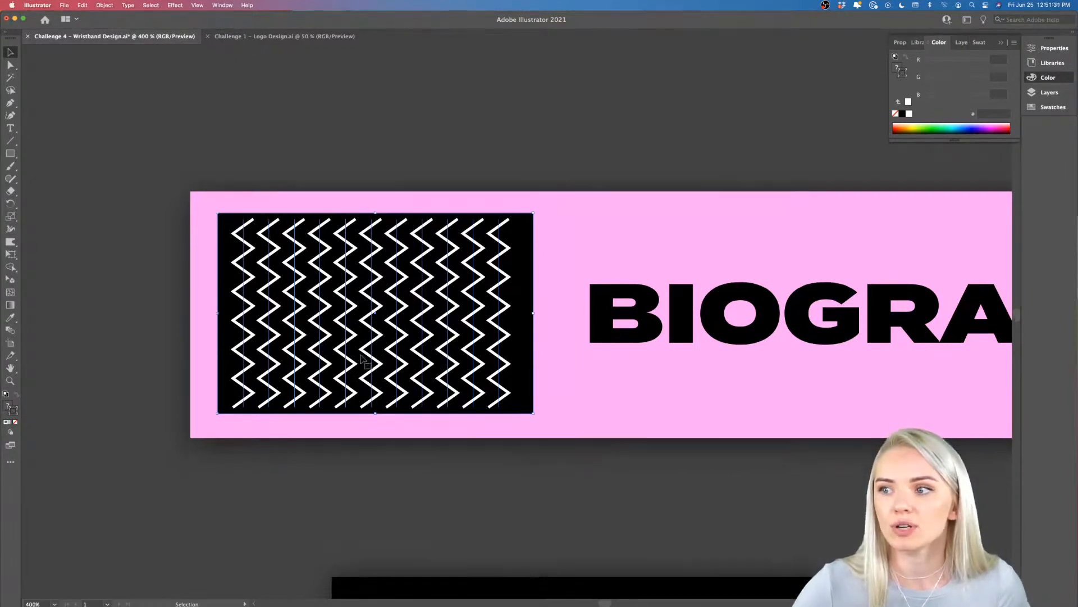
{"action": "scroll", "coordinate": [441, 536], "scroll_direction": "down", "scroll_amount": 1}
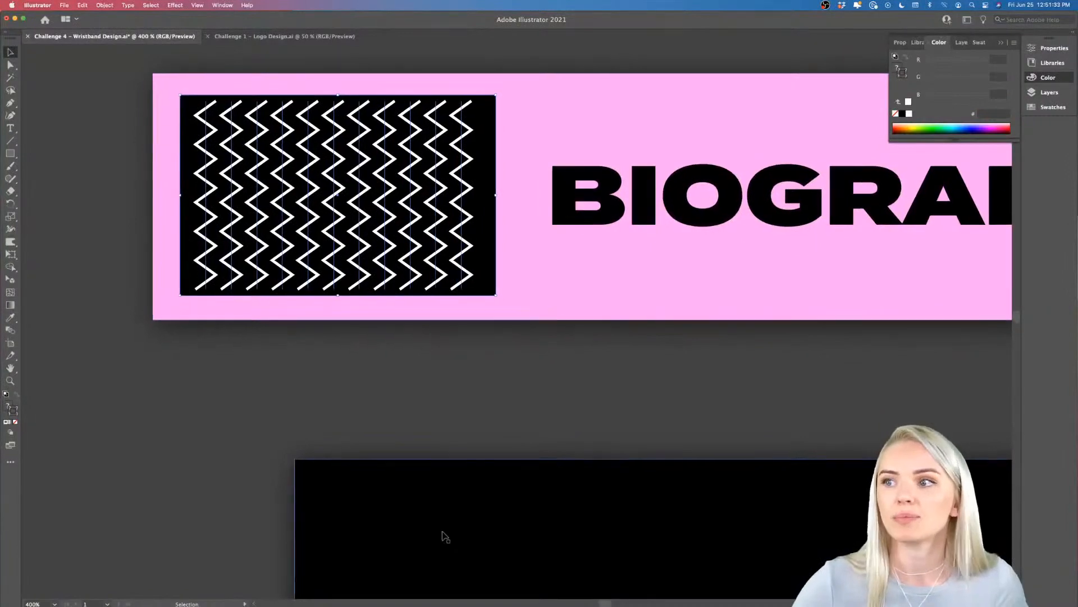
{"action": "scroll", "coordinate": [441, 536], "scroll_direction": "up", "scroll_amount": 2}
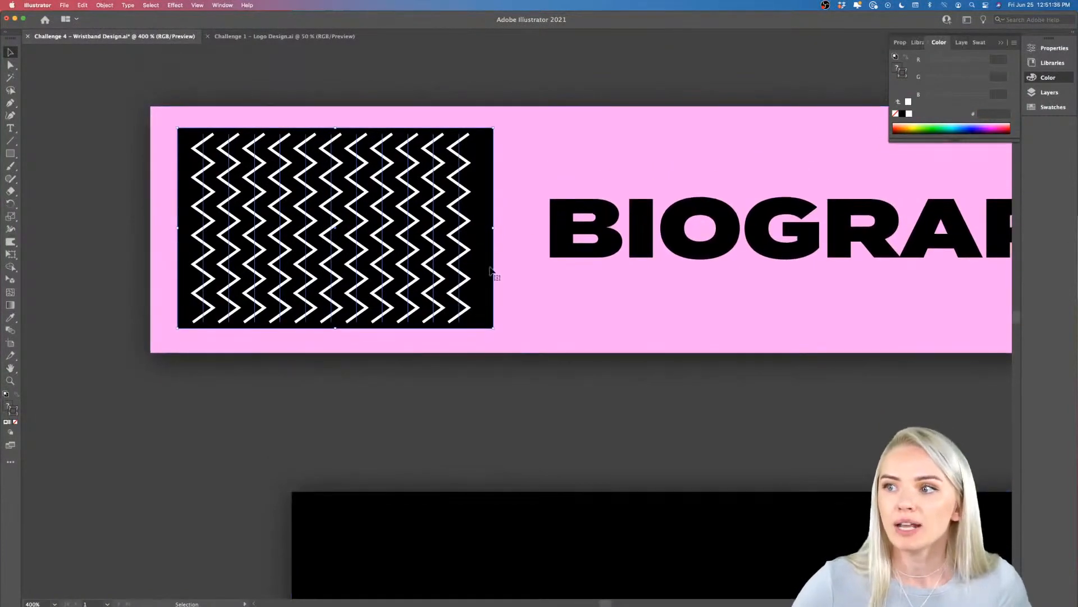
{"action": "scroll", "coordinate": [313, 212], "scroll_direction": "up", "scroll_amount": 1}
{"action": "scroll", "coordinate": [313, 212], "scroll_direction": "up", "scroll_amount": 2}
{"action": "scroll", "coordinate": [313, 213], "scroll_direction": "left", "scroll_amount": 2}
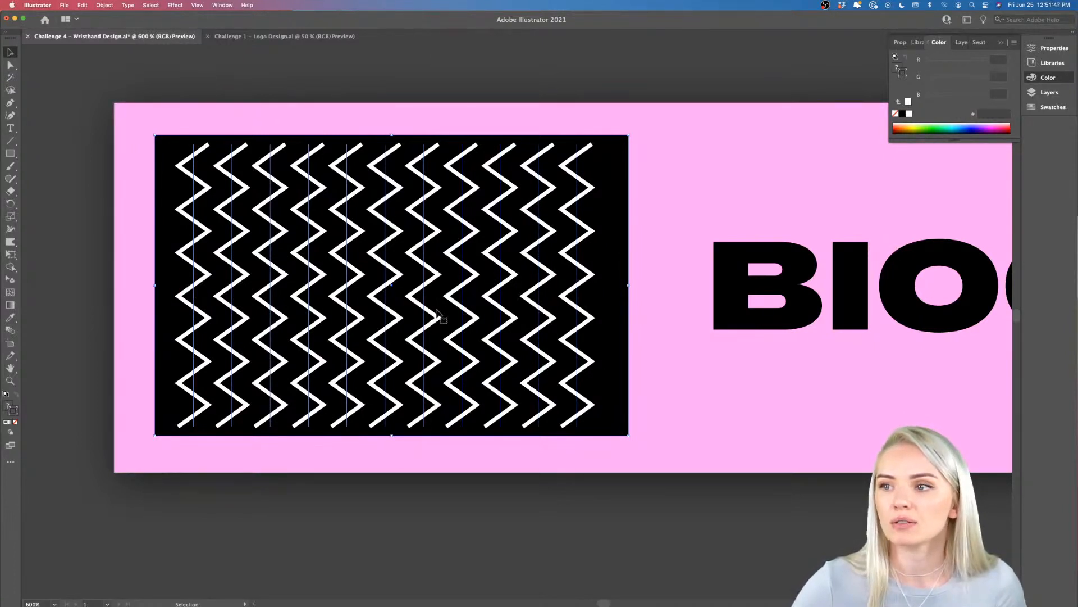
{"action": "left_click", "coordinate": [618, 375], "text": "shift"}
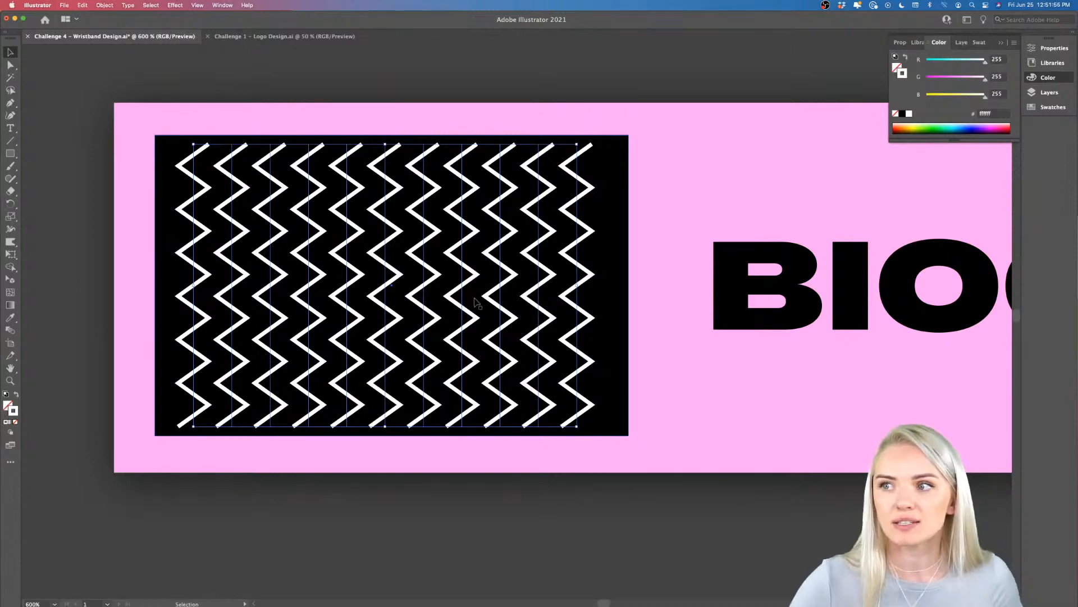
{"action": "key", "text": "a"}
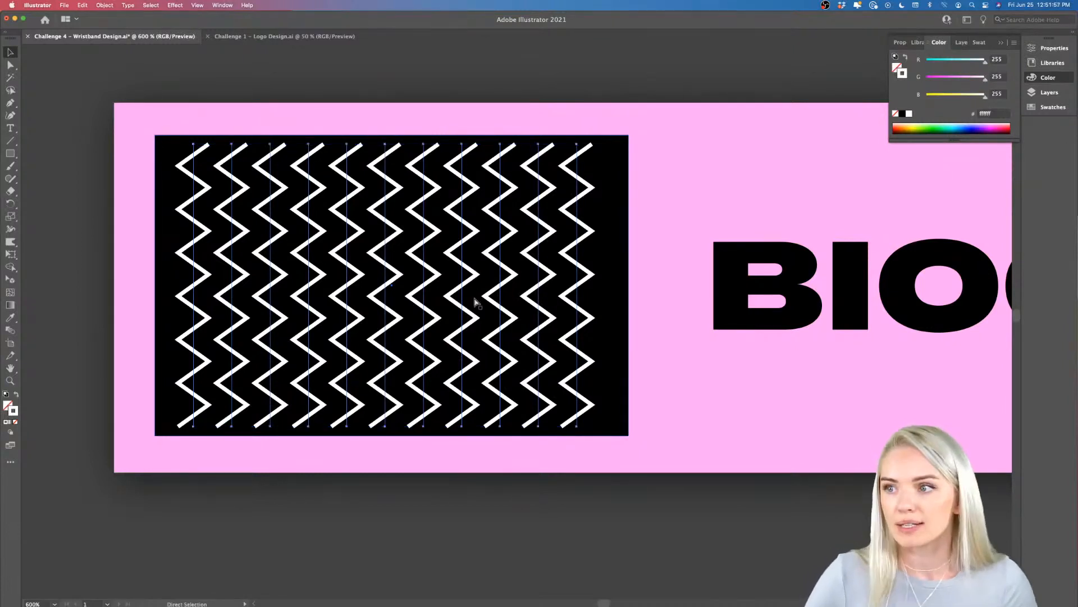
{"action": "key", "text": "v"}
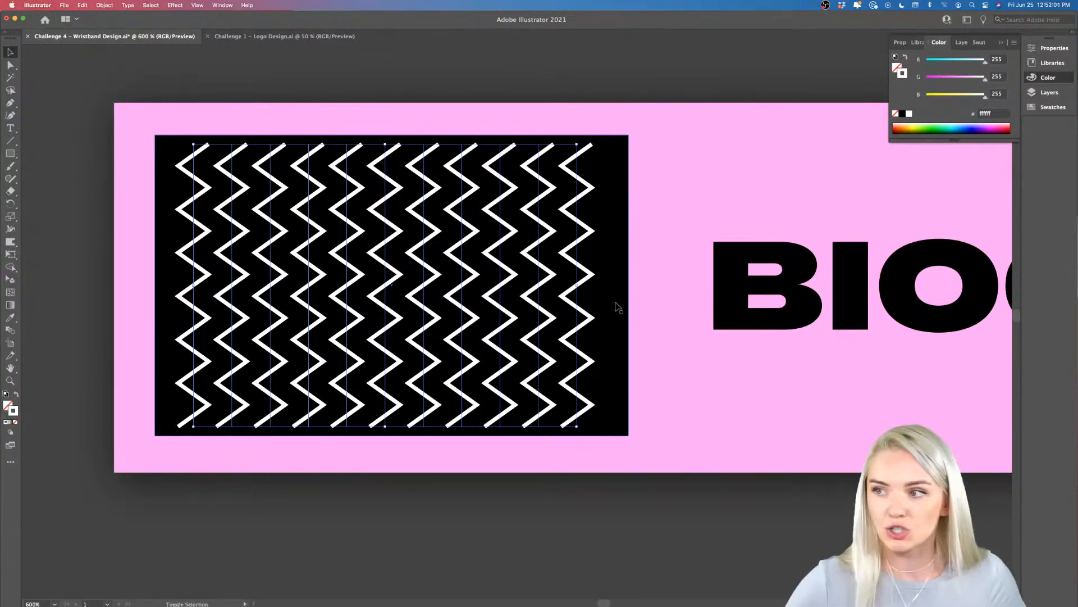
Add the black rectangle to the zigzag selection and align the two horizontally by their centers.
{"action": "left_click", "coordinate": [618, 306], "text": "shift"}
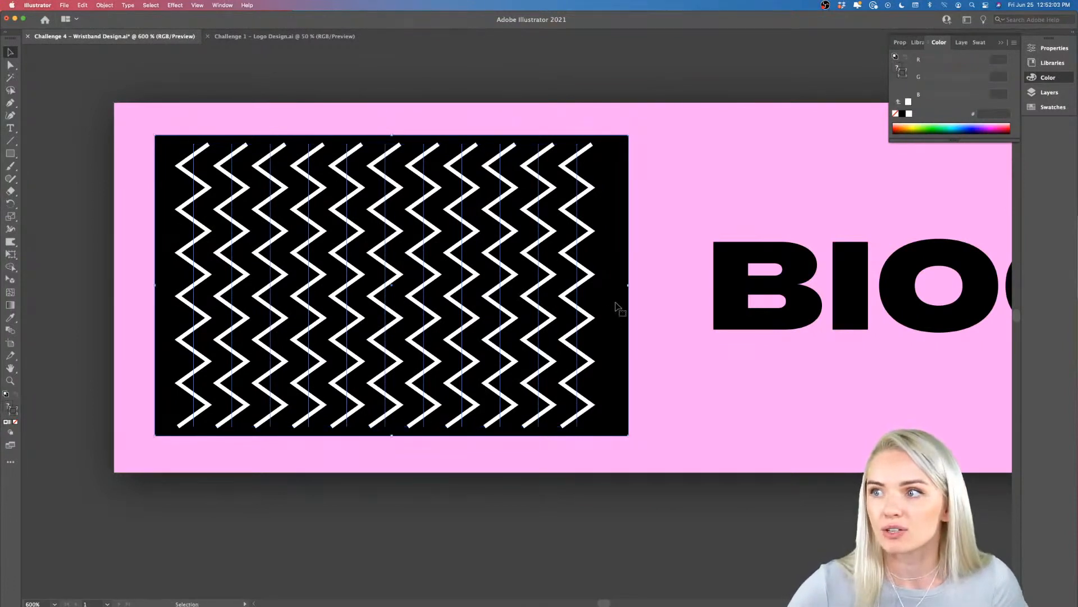
{"action": "left_click", "coordinate": [900, 42]}
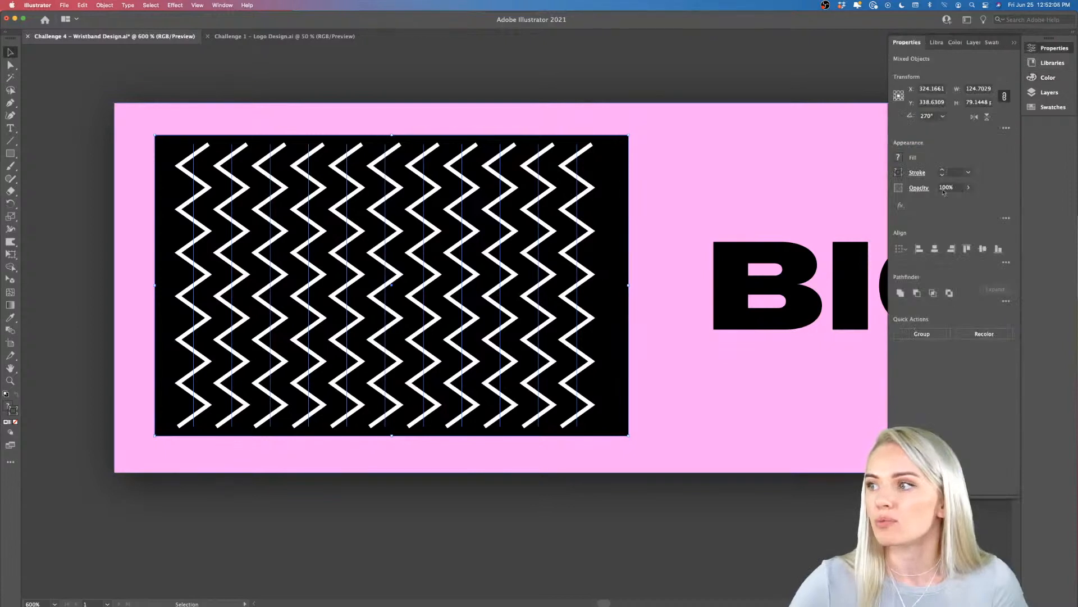
{"action": "left_click", "coordinate": [935, 249]}
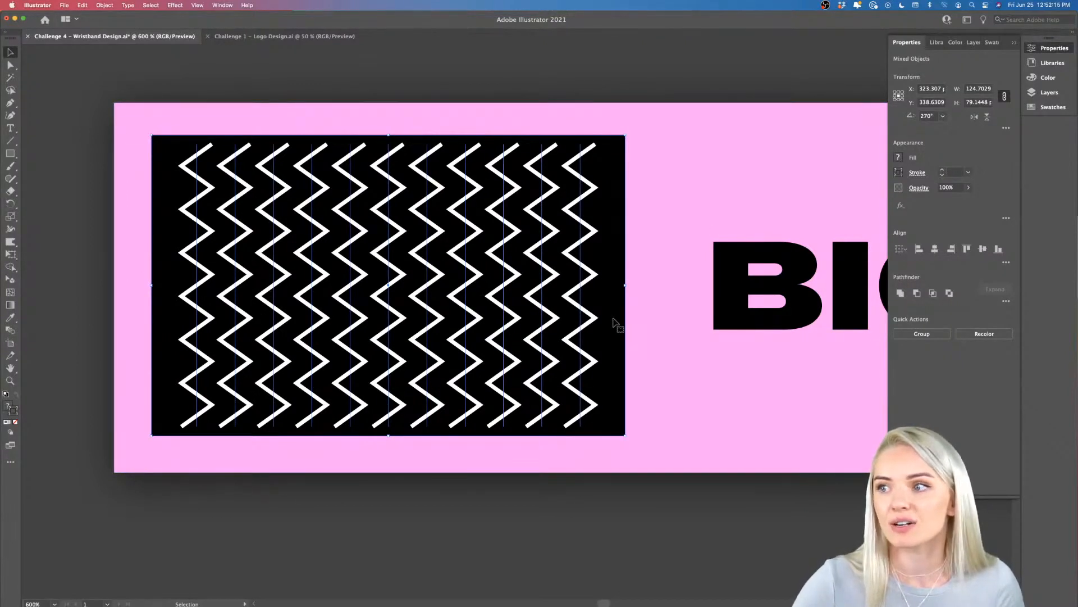
Duplicate the rectangle with its zigzags onto the left end of the black wristband.
{"action": "key", "text": "super+1"}
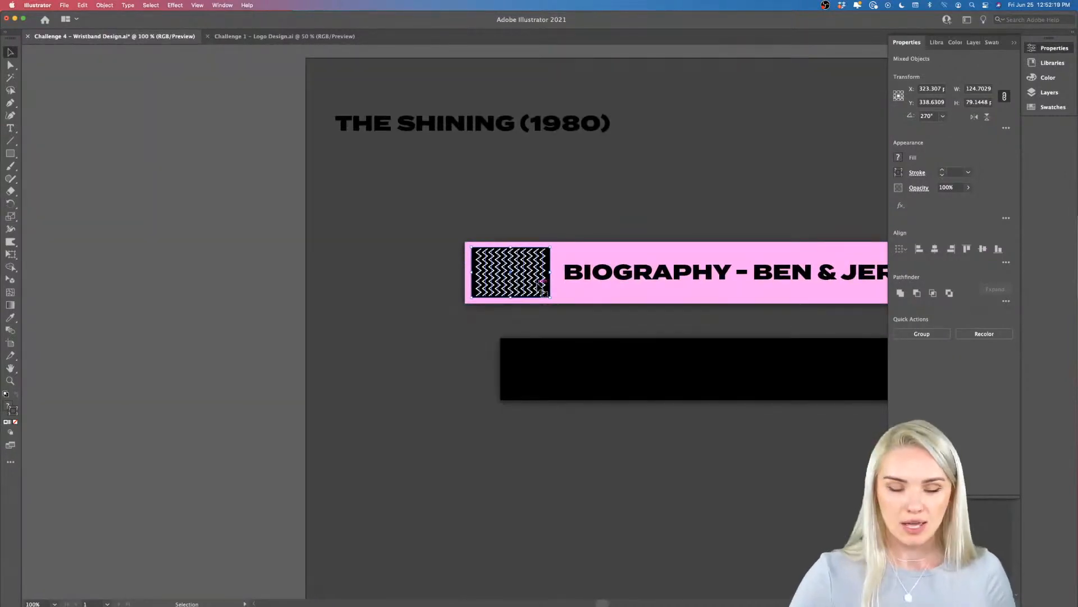
{"action": "left_click_drag", "start_coordinate": [548, 302], "coordinate": [574, 384]}
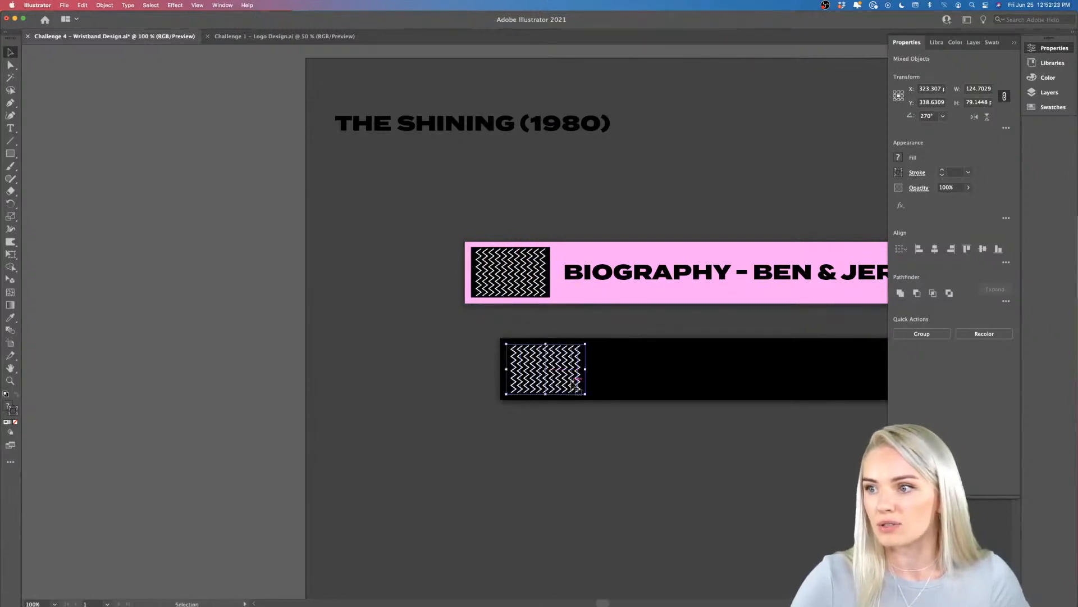
{"action": "scroll", "coordinate": [573, 383], "scroll_direction": "up", "scroll_amount": 5}
{"action": "scroll", "coordinate": [573, 383], "scroll_direction": "down", "scroll_amount": 3}
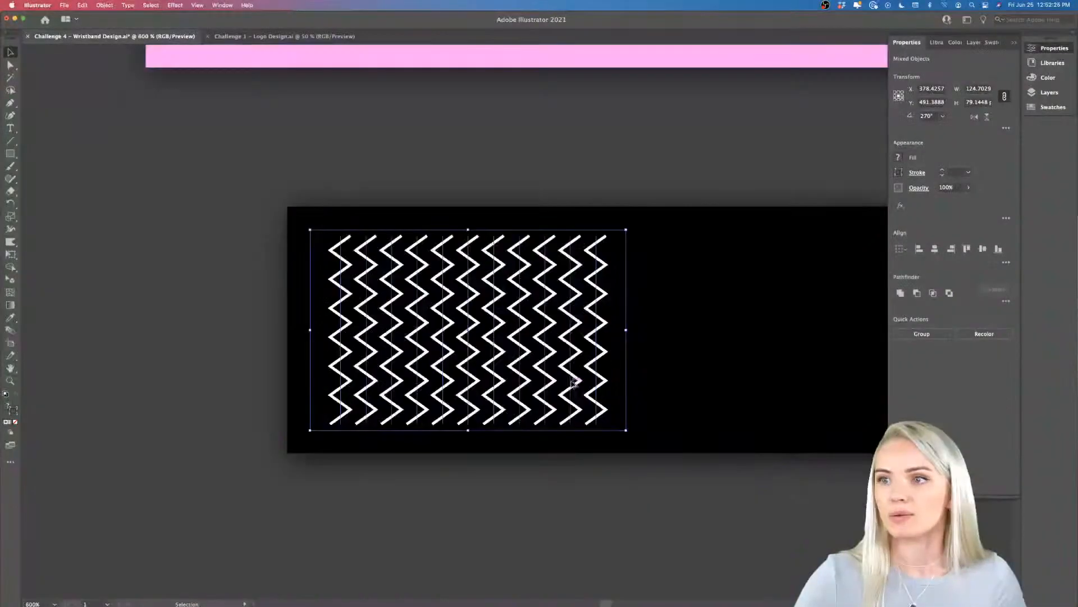
Isolate the copied rectangle on the black band and fill it with the pink sampled from the upper band.
{"action": "double_click", "coordinate": [537, 390]}
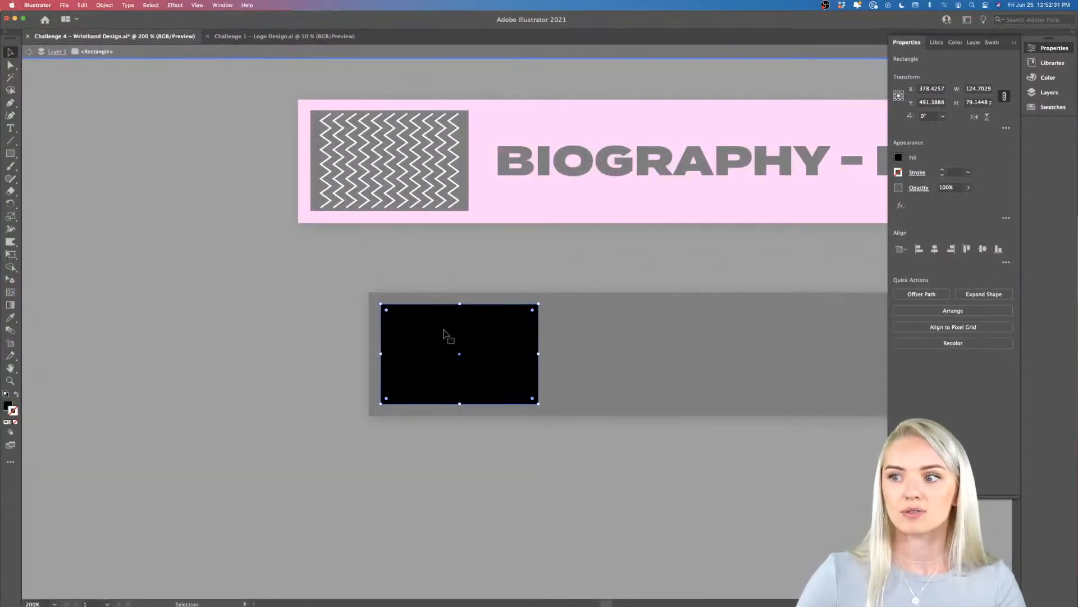
{"action": "key", "text": "i"}
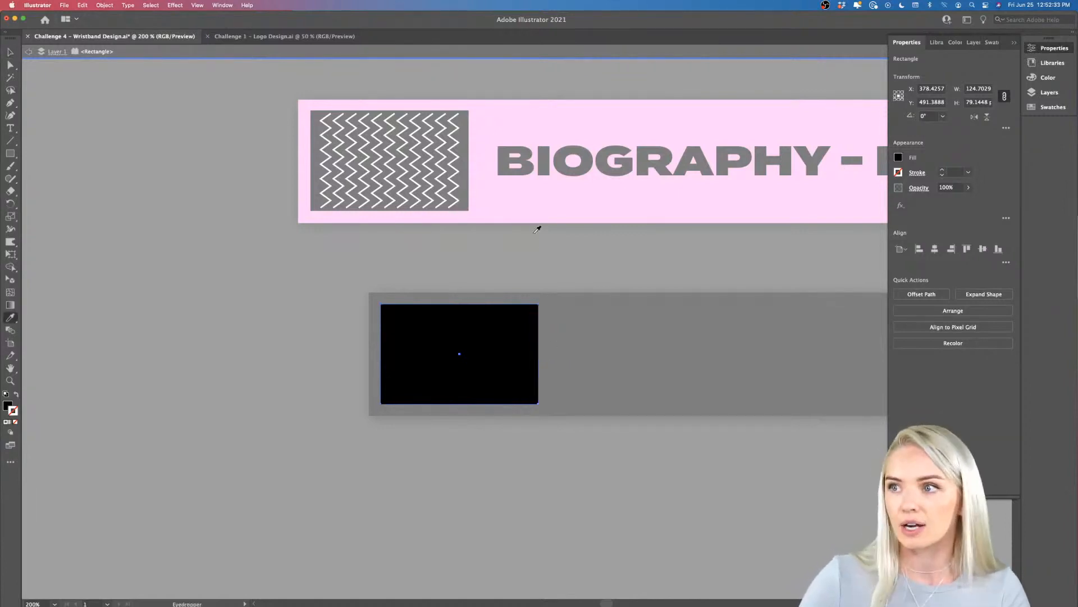
{"action": "left_click", "coordinate": [513, 202]}
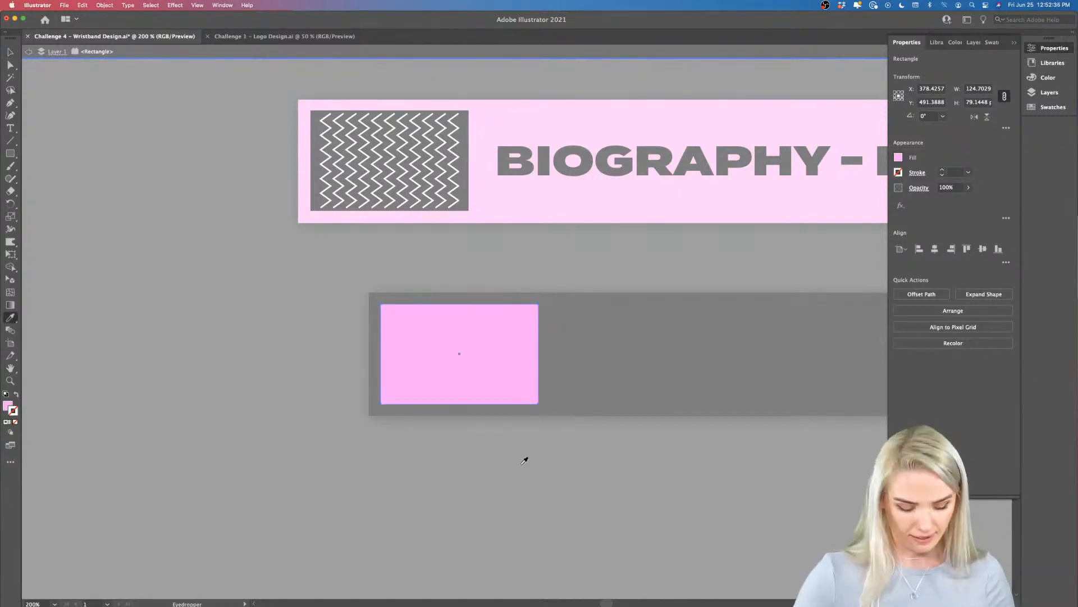
{"action": "key", "text": "v"}
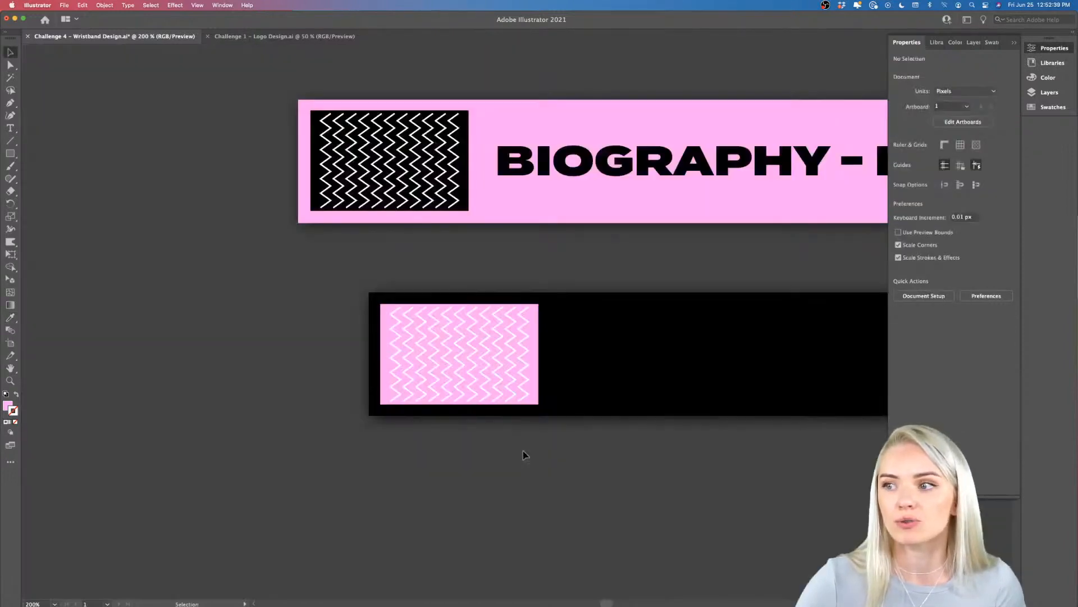
Isolate the zigzag group on the pink rectangle, set its stroke color to black (000000) and leave the group.
{"action": "scroll", "coordinate": [524, 452], "scroll_direction": "right", "scroll_amount": 4}
{"action": "scroll", "coordinate": [524, 453], "scroll_direction": "up", "scroll_amount": 2}
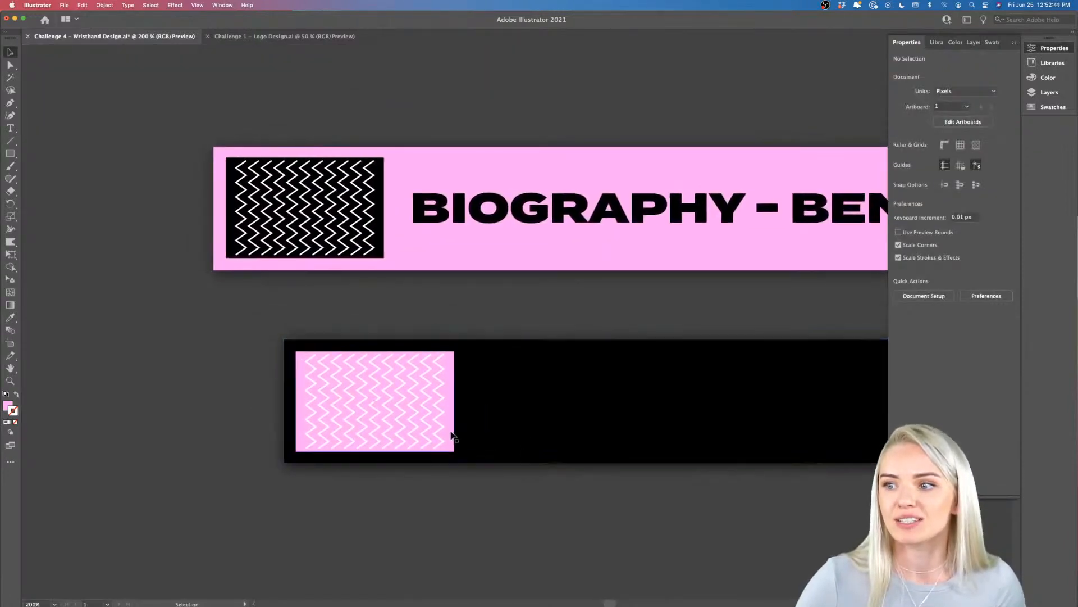
{"action": "scroll", "coordinate": [478, 431], "scroll_direction": "down", "scroll_amount": 4}
{"action": "scroll", "coordinate": [477, 430], "scroll_direction": "up", "scroll_amount": 2}
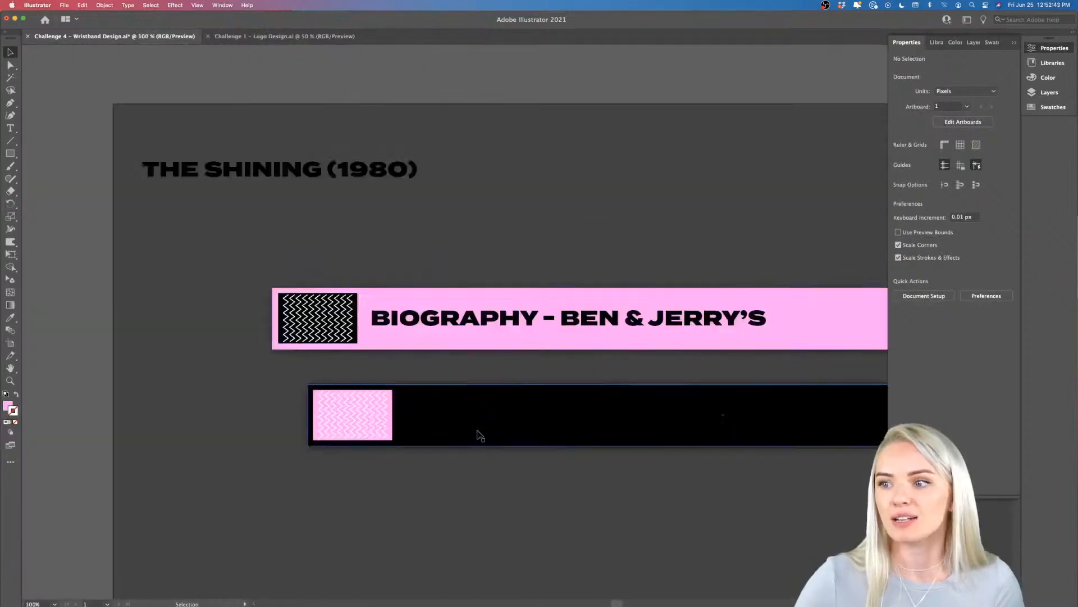
{"action": "scroll", "coordinate": [480, 436], "scroll_direction": "up", "scroll_amount": 3}
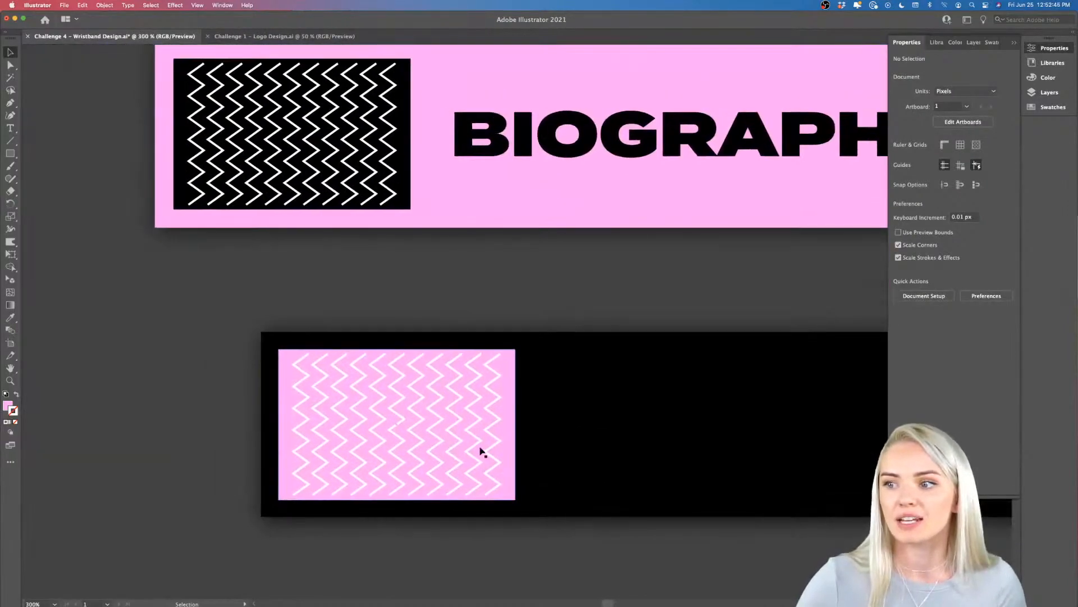
{"action": "double_click", "coordinate": [491, 449]}
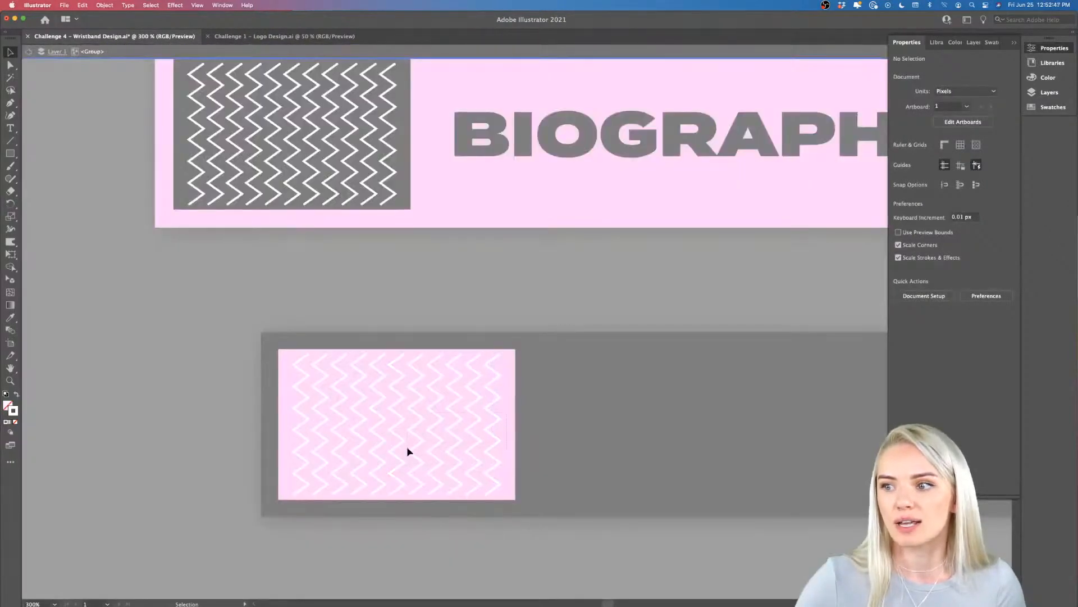
{"action": "left_click", "coordinate": [275, 477]}
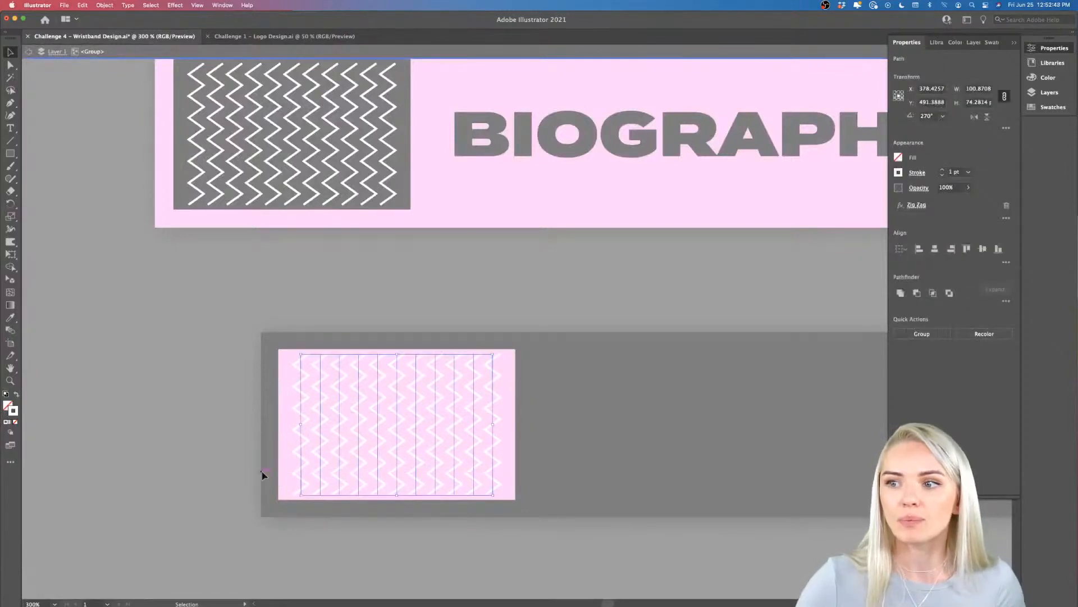
{"action": "double_click", "coordinate": [12, 412]}
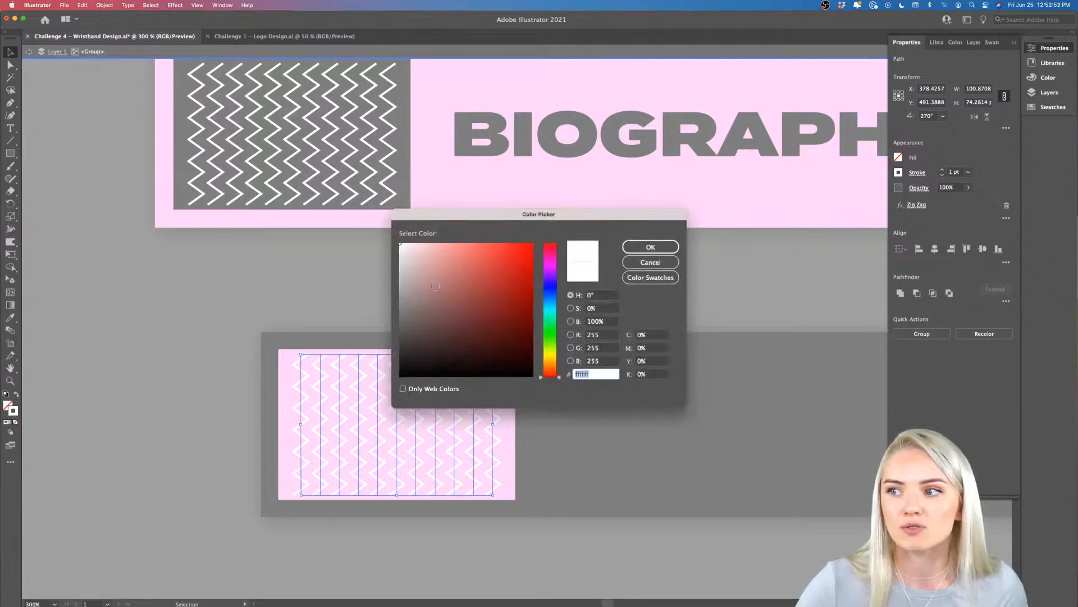
{"action": "left_click", "coordinate": [436, 349]}
{"action": "left_click_drag", "start_coordinate": [436, 349], "coordinate": [383, 380]}
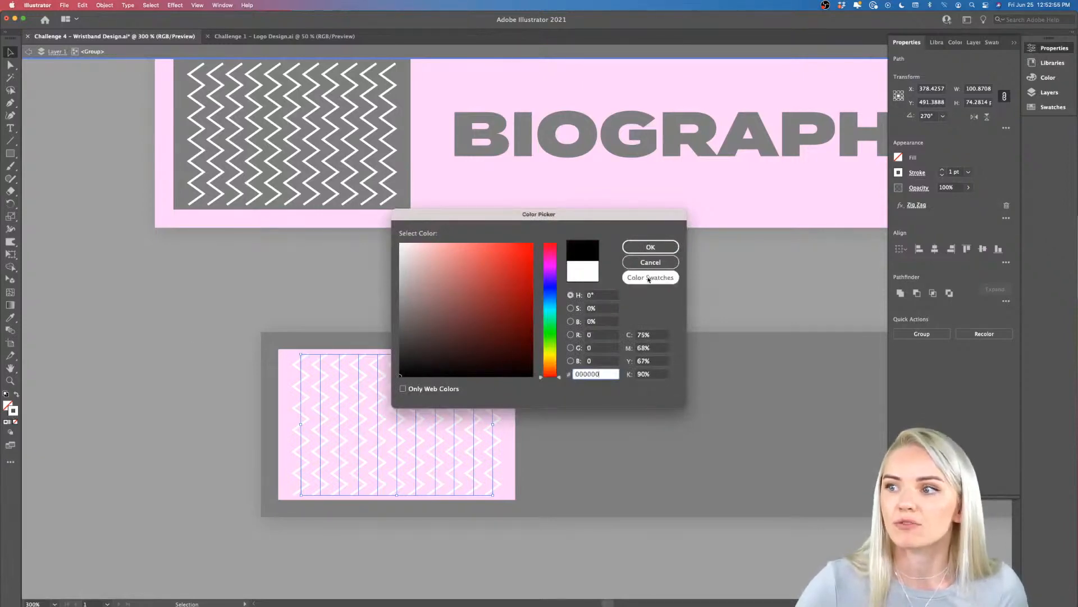
{"action": "left_click", "coordinate": [649, 247]}
{"action": "left_click", "coordinate": [629, 287]}
Duplicate the "BIOGRAPHY – BEN & JERRY'S" title onto the black band and fill the copy with the sampled pink.
{"action": "scroll", "coordinate": [628, 286], "scroll_direction": "down", "scroll_amount": 2}
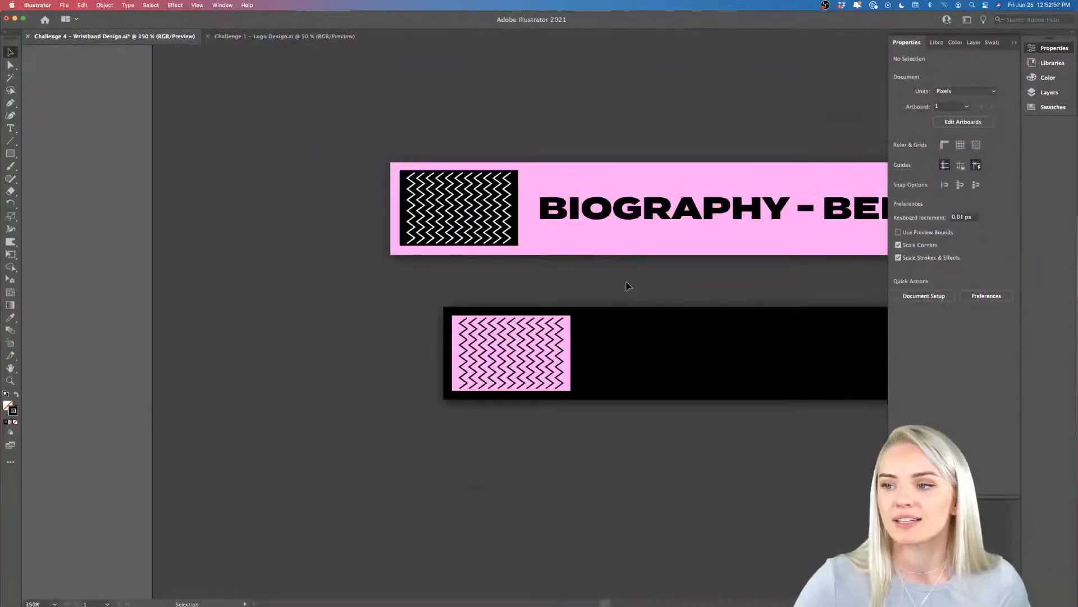
{"action": "scroll", "coordinate": [628, 287], "scroll_direction": "right", "scroll_amount": 5}
{"action": "scroll", "coordinate": [628, 286], "scroll_direction": "down", "scroll_amount": 1}
{"action": "scroll", "coordinate": [629, 286], "scroll_direction": "right", "scroll_amount": 4}
{"action": "scroll", "coordinate": [628, 286], "scroll_direction": "right", "scroll_amount": 2}
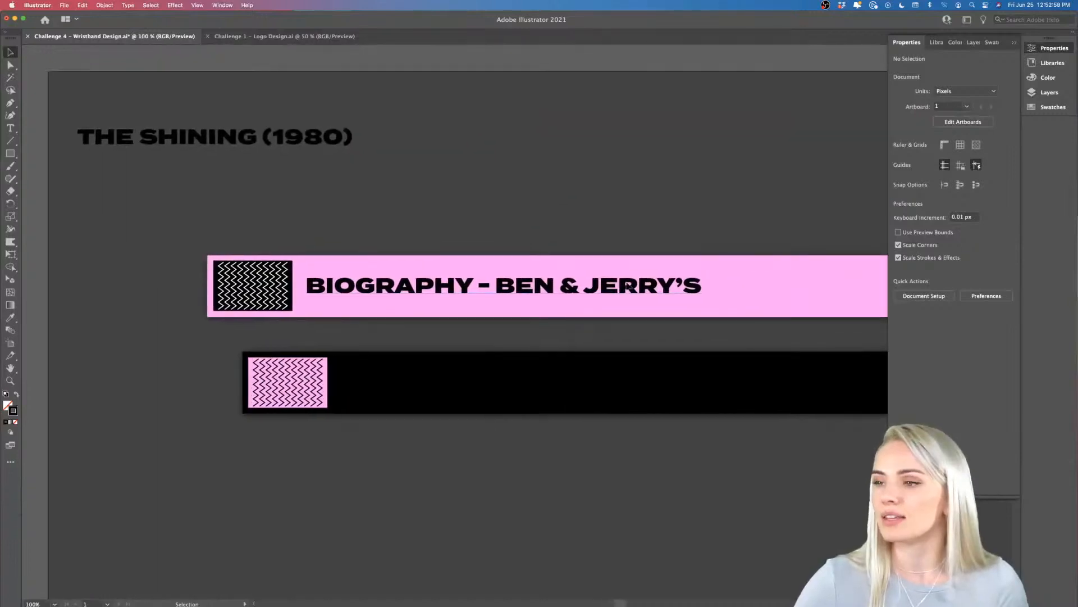
{"action": "scroll", "coordinate": [628, 286], "scroll_direction": "down", "scroll_amount": 1}
{"action": "scroll", "coordinate": [629, 287], "scroll_direction": "left", "scroll_amount": 3}
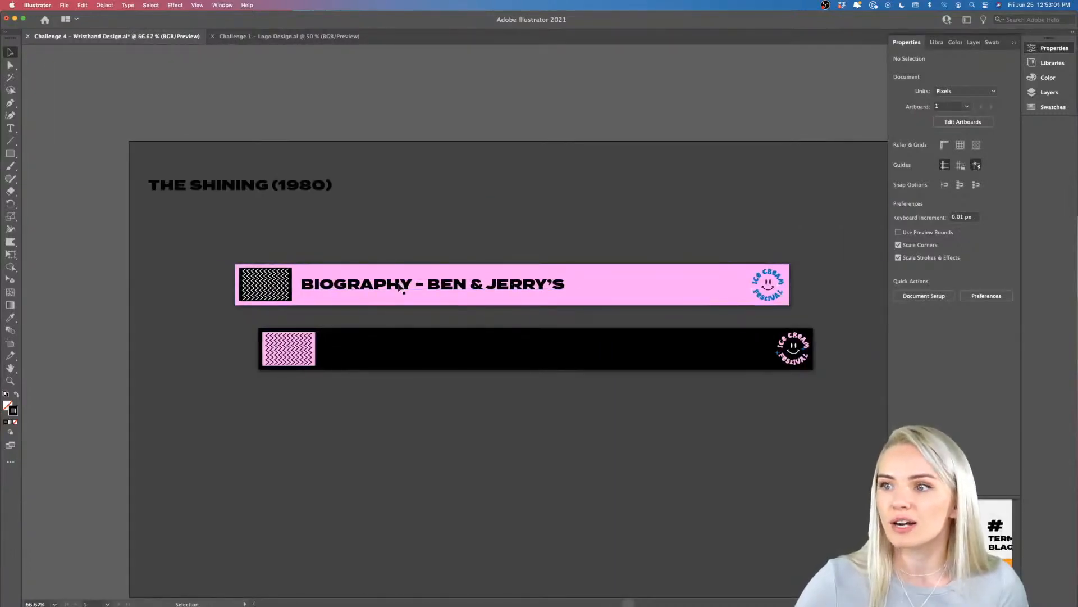
{"action": "left_click_drag", "start_coordinate": [423, 285], "coordinate": [470, 361]}
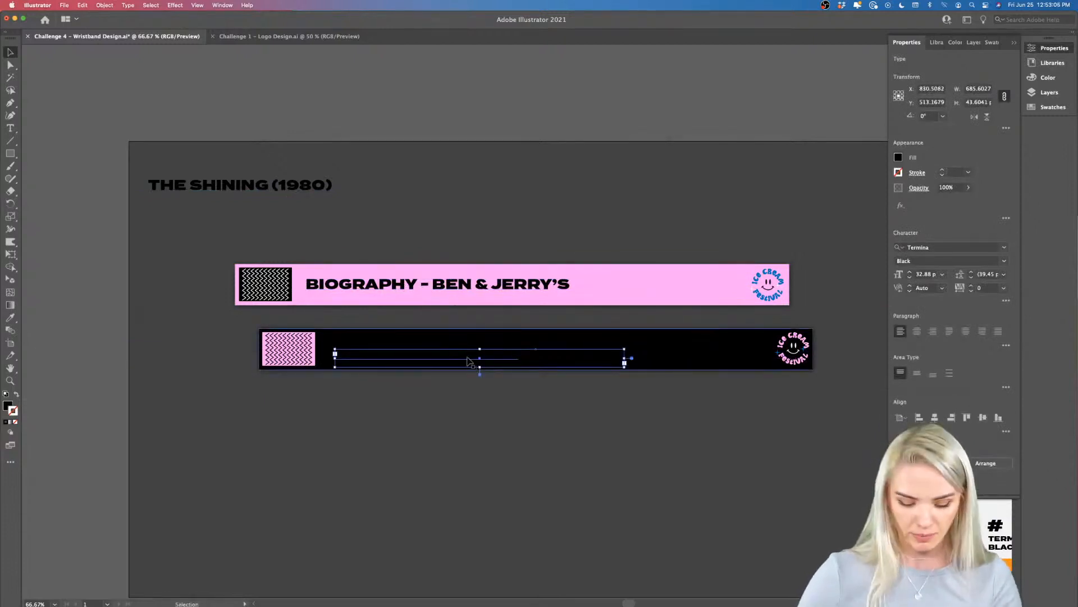
{"action": "key", "text": "i"}
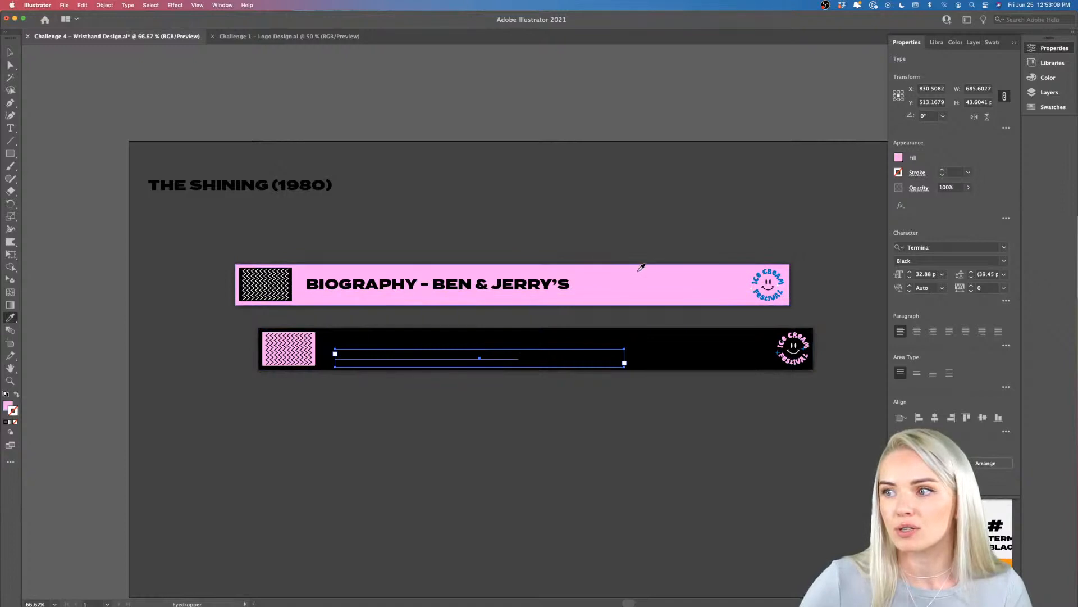
Bring the pink "THE SHINING (1980)" title to the front and place it vertically centered on the black wristband.
{"action": "key", "text": "v"}
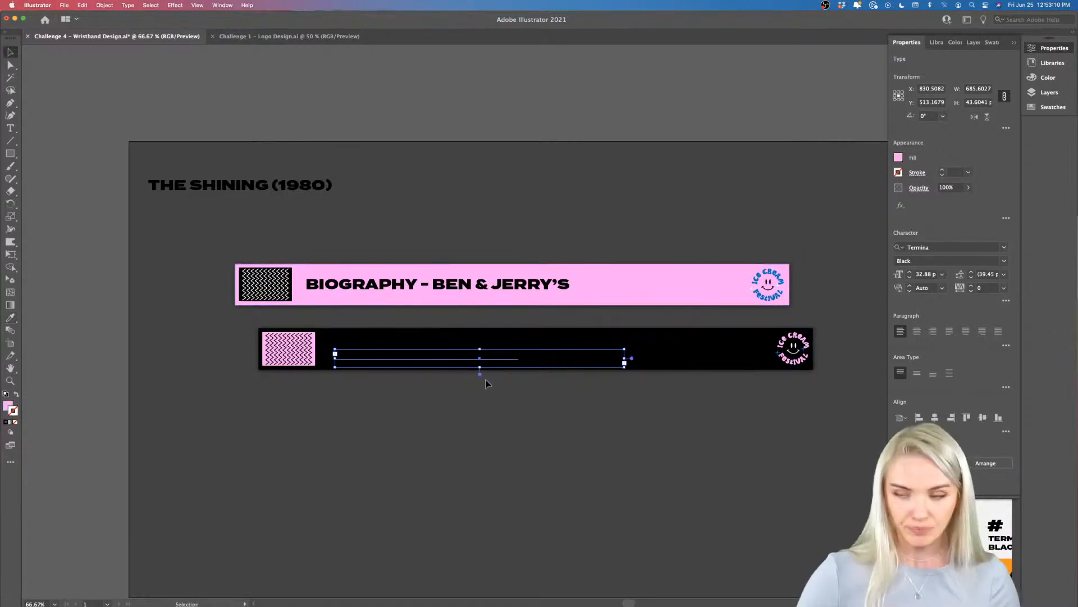
{"action": "right_click", "coordinate": [443, 360]}
{"action": "mouse_move", "coordinate": [472, 528]}
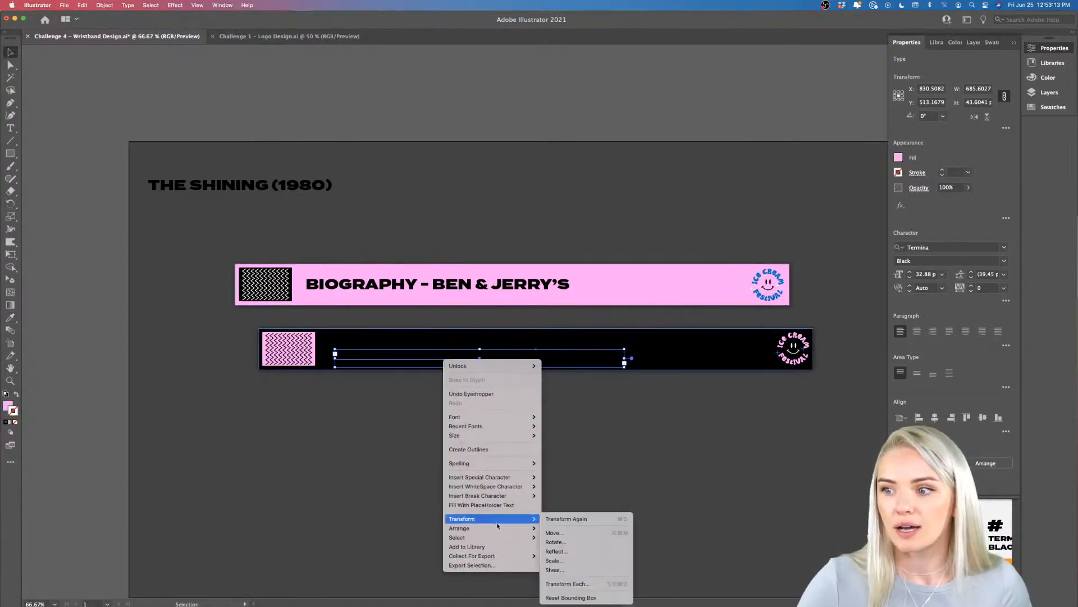
{"action": "left_click", "coordinate": [572, 529]}
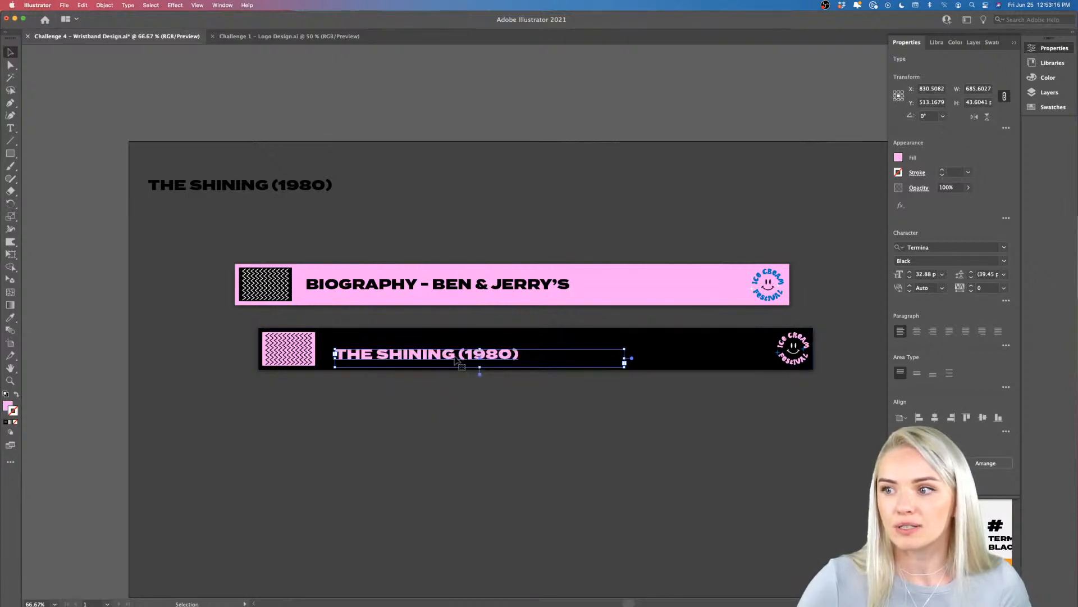
{"action": "left_click_drag", "start_coordinate": [456, 360], "coordinate": [459, 354]}
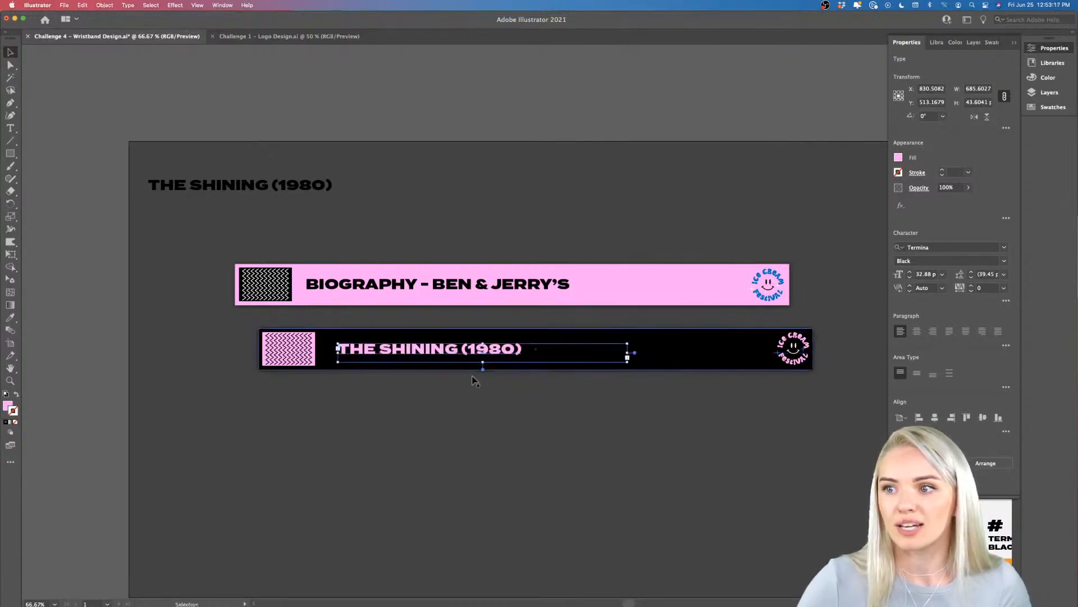
{"action": "left_click", "coordinate": [486, 404]}
Group the elements of each wristband and move both bands lower on the artboard.
{"action": "scroll", "coordinate": [486, 405], "scroll_direction": "right", "scroll_amount": 5}
{"action": "scroll", "coordinate": [487, 405], "scroll_direction": "down", "scroll_amount": 2}
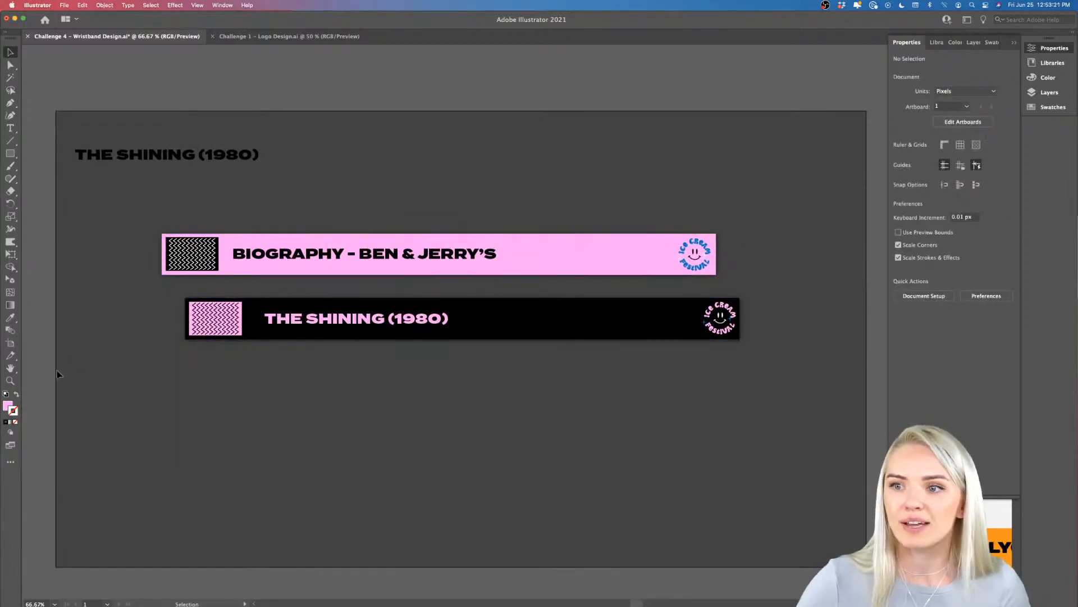
{"action": "left_click_drag", "start_coordinate": [746, 290], "coordinate": [760, 294]}
{"action": "left_click_drag", "start_coordinate": [638, 317], "coordinate": [647, 359]}
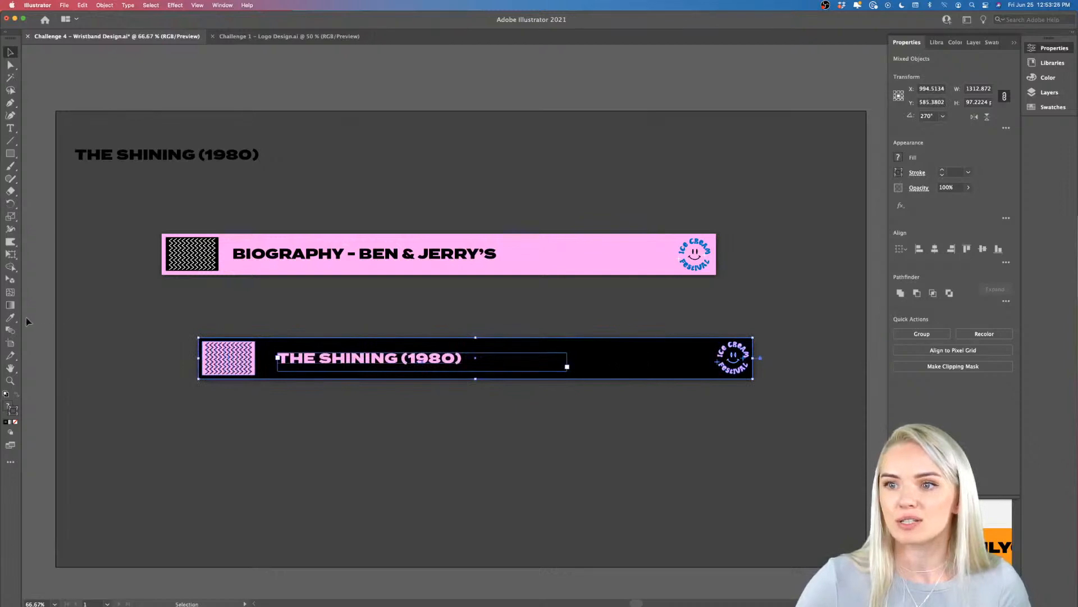
{"action": "left_click_drag", "start_coordinate": [772, 197], "coordinate": [772, 199]}
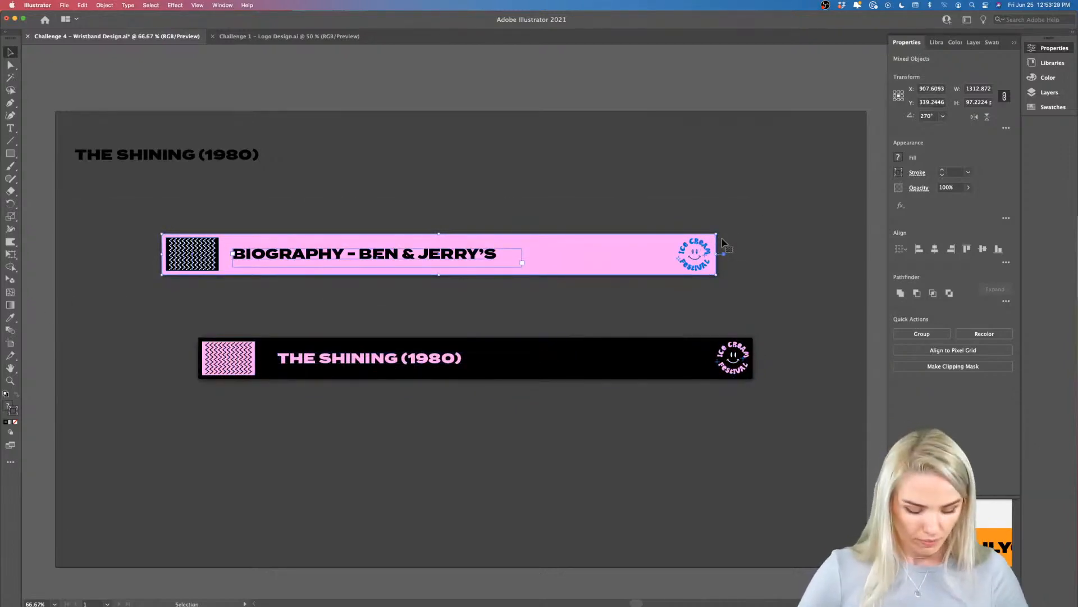
{"action": "key", "text": "super+g"}
{"action": "left_click_drag", "start_coordinate": [630, 245], "coordinate": [632, 283]}
{"action": "left_click", "coordinate": [513, 113]}
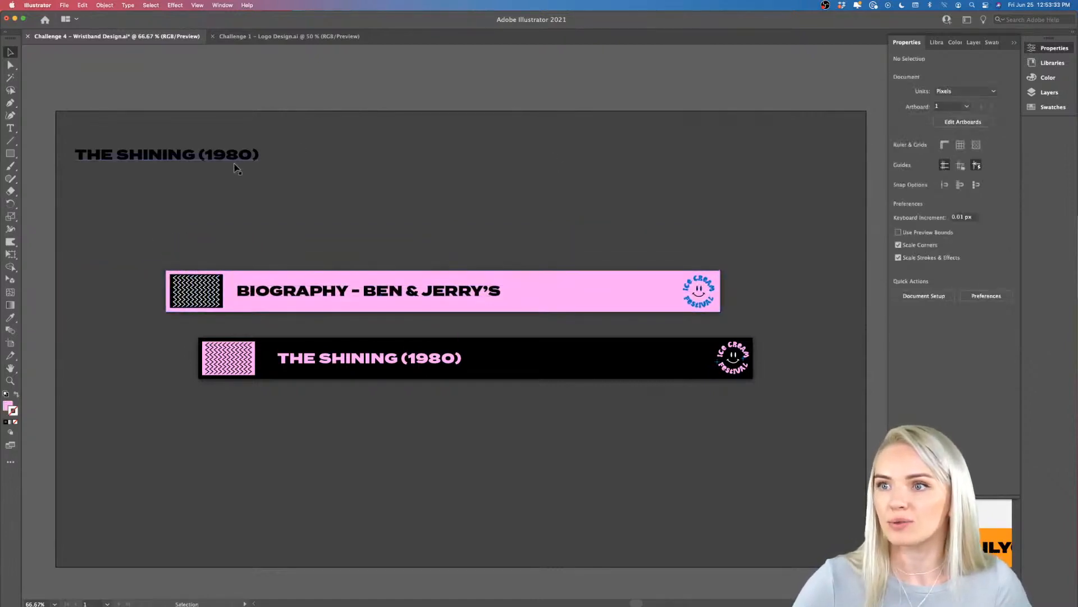
Delete the spare black "THE SHINING (1980)" title near the artboard's upper left corner.
{"action": "left_click", "coordinate": [235, 161]}
{"action": "key", "text": "Delete"}
Copy the double wavy bars from the design assets onto the pink wristband beside its logo and bring them to the front.
{"action": "scroll", "coordinate": [236, 164], "scroll_direction": "right", "scroll_amount": 10}
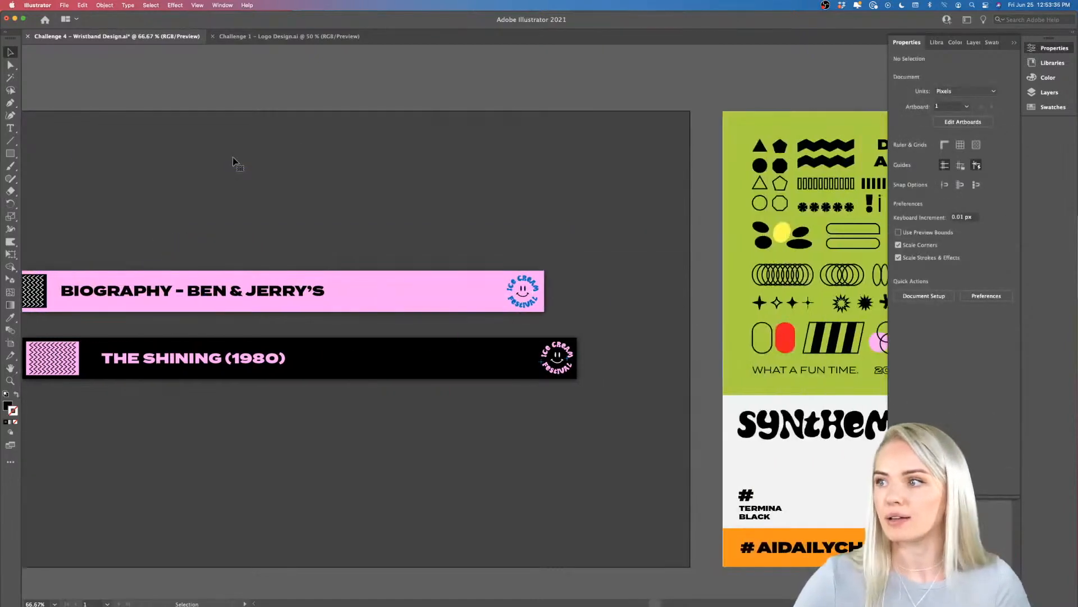
{"action": "mouse_move", "coordinate": [781, 163]}
{"action": "left_mouse_down"}
{"action": "mouse_move", "coordinate": [418, 269]}
{"action": "mouse_move", "coordinate": [414, 300]}
{"action": "left_mouse_up"}
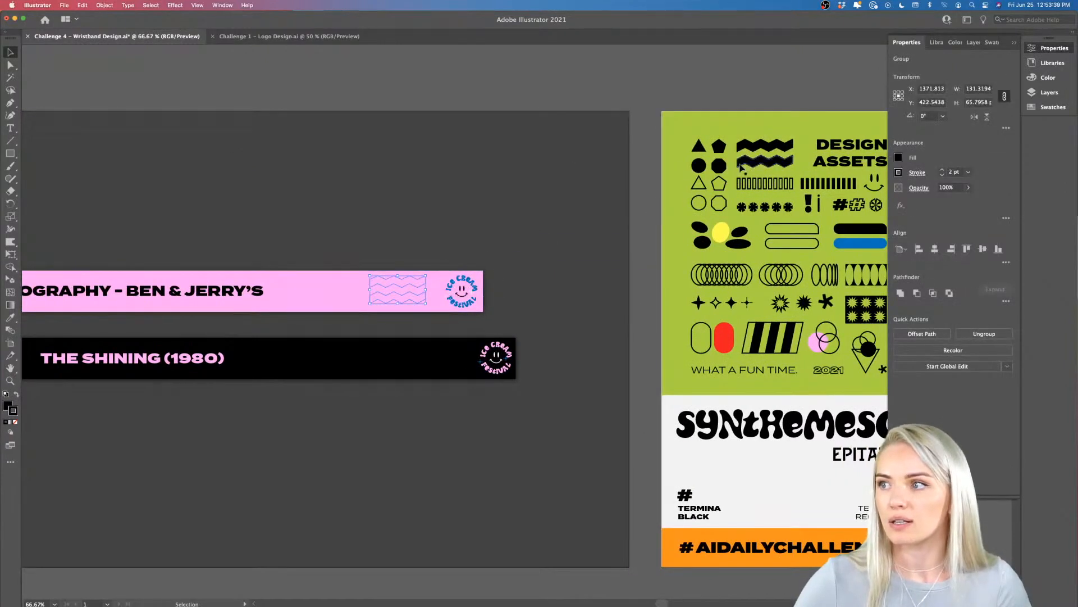
{"action": "right_click", "coordinate": [407, 302]}
{"action": "mouse_move", "coordinate": [450, 426]}
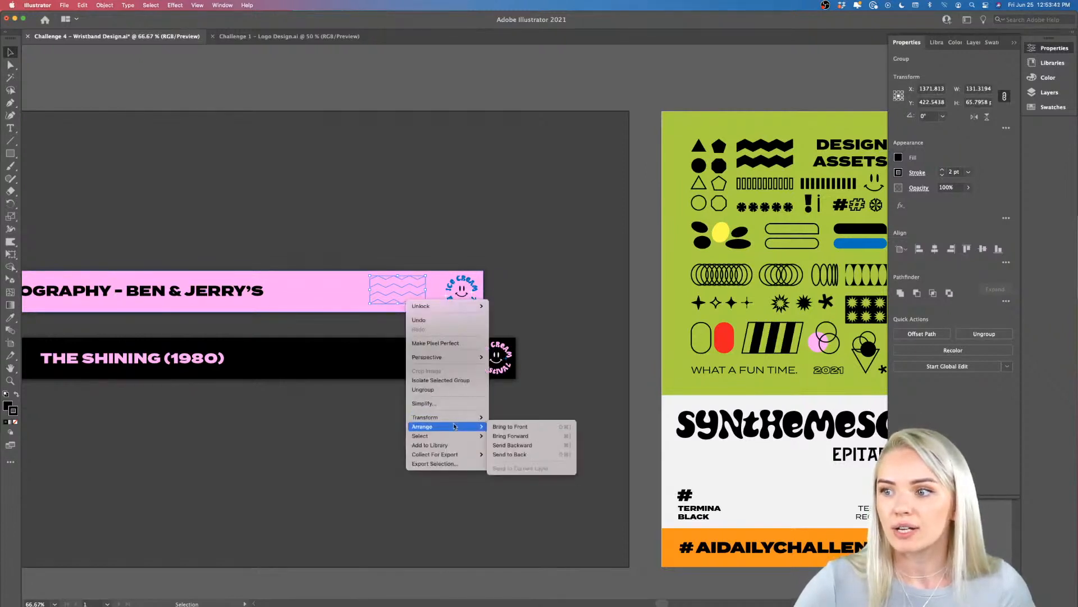
{"action": "left_click", "coordinate": [508, 428]}
{"action": "left_click_drag", "start_coordinate": [416, 298], "coordinate": [384, 301]}
Copy the starburst grid from the design assets onto the black wristband and fill it with the pink sampled from the upper band.
{"action": "scroll", "coordinate": [416, 315], "scroll_direction": "down", "scroll_amount": 2}
{"action": "scroll", "coordinate": [416, 314], "scroll_direction": "right", "scroll_amount": 2}
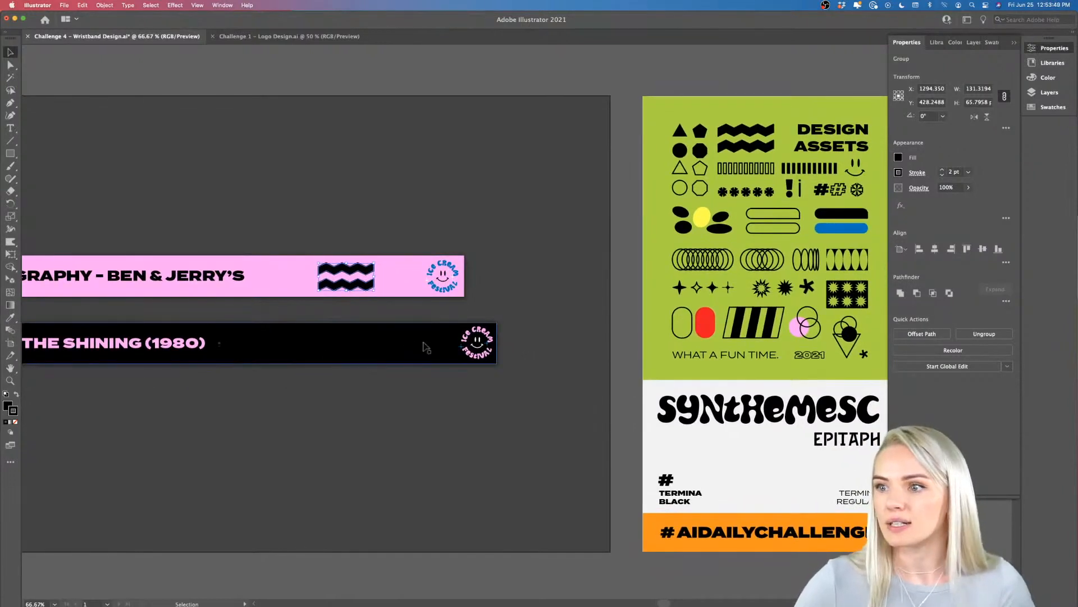
{"action": "mouse_move", "coordinate": [840, 298]}
{"action": "left_mouse_down"}
{"action": "mouse_move", "coordinate": [422, 316]}
{"action": "mouse_move", "coordinate": [405, 349]}
{"action": "left_mouse_up"}
{"action": "key", "text": "i"}
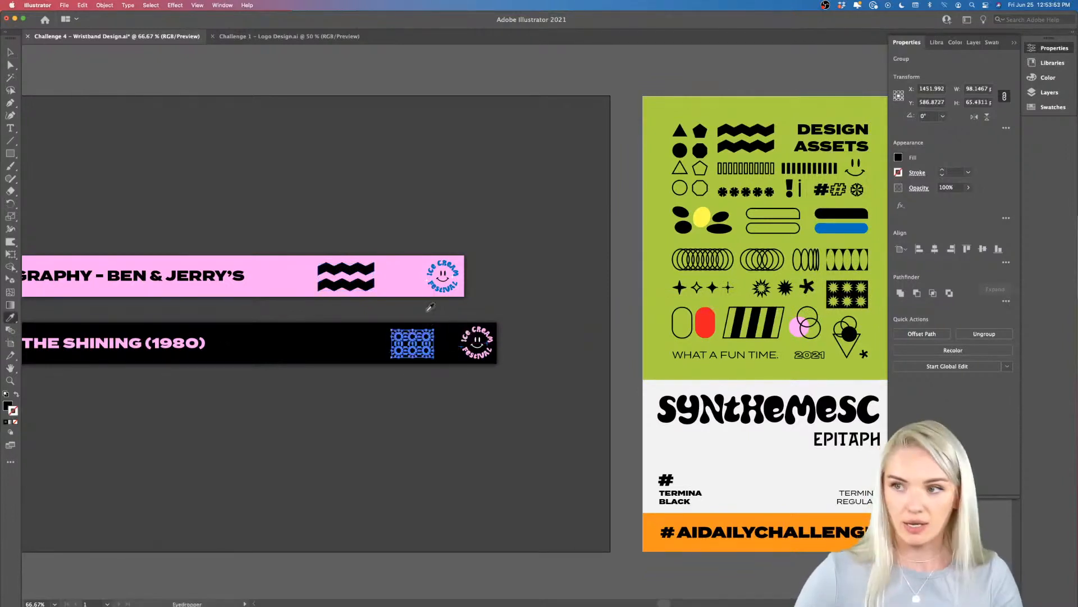
{"action": "left_click", "coordinate": [416, 273]}
{"action": "key", "text": "v"}
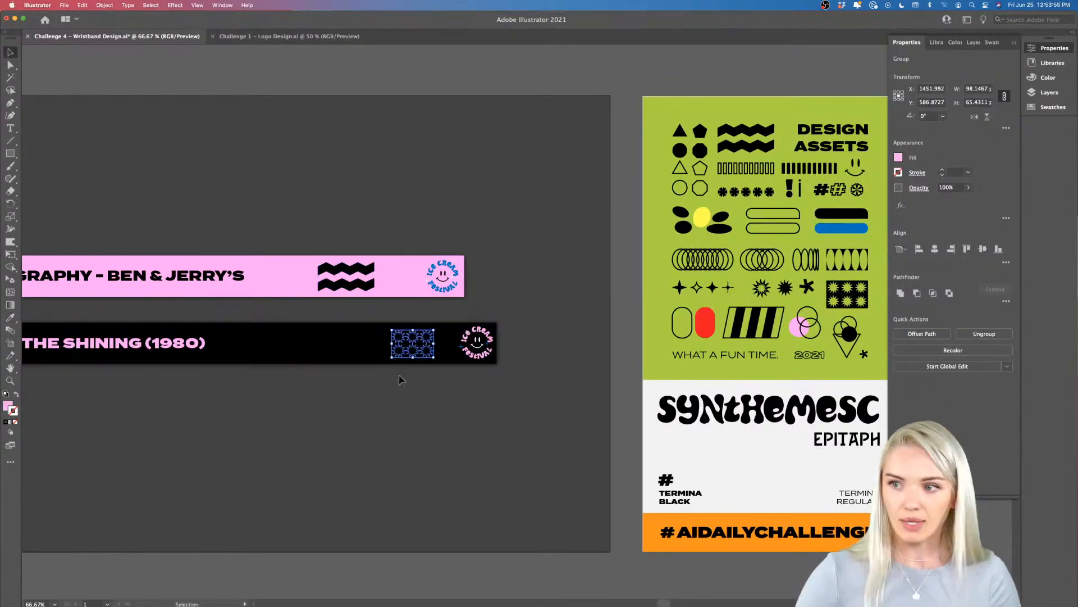
Bring the starburst grid to the front, enlarge it to about 130 × 87 px and place it between the black band's title and logo.
{"action": "right_click", "coordinate": [413, 347]}
{"action": "mouse_move", "coordinate": [473, 474]}
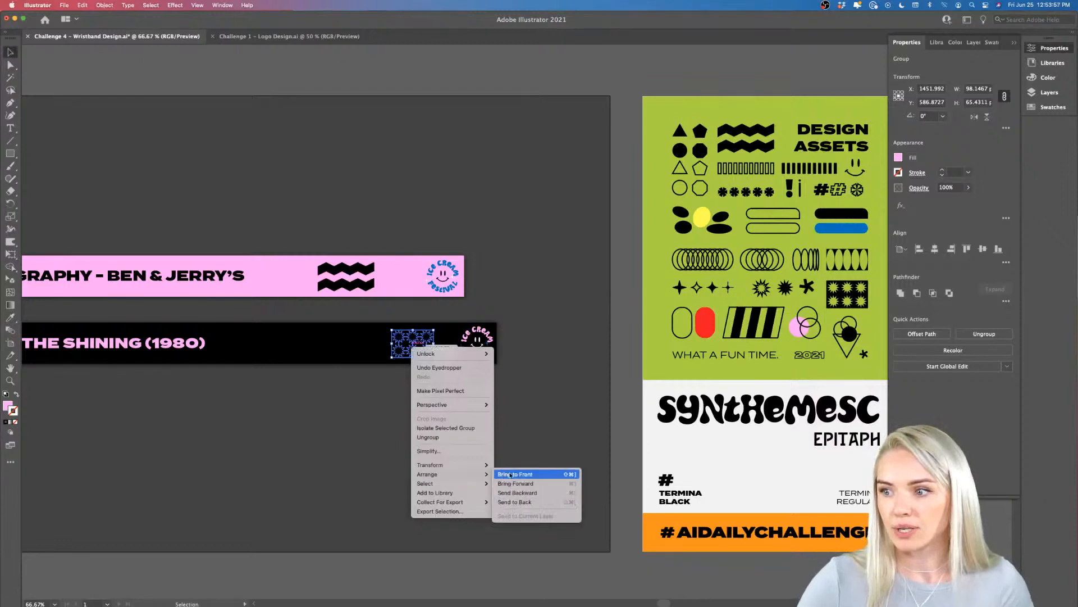
{"action": "left_click", "coordinate": [508, 475]}
{"action": "left_click_drag", "start_coordinate": [435, 343], "coordinate": [370, 346]}
{"action": "key", "text": "super+equal"}
{"action": "key", "text": "super+equal"}
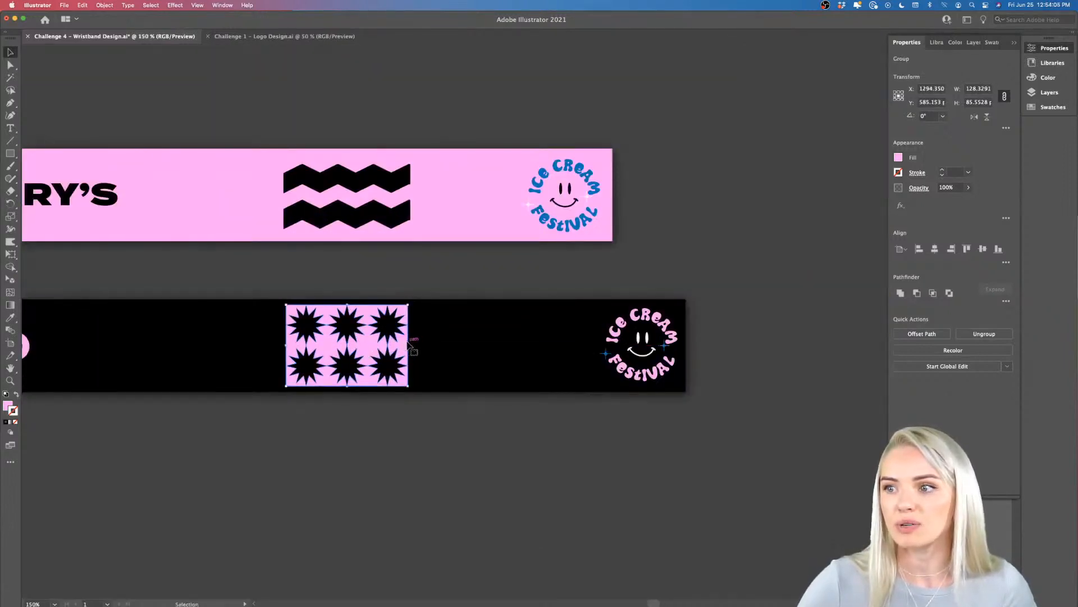
{"action": "left_click_drag", "start_coordinate": [408, 345], "coordinate": [430, 362]}
{"action": "key", "text": "super+minus"}
{"action": "key", "text": "super+minus"}
{"action": "key", "text": "super+minus"}
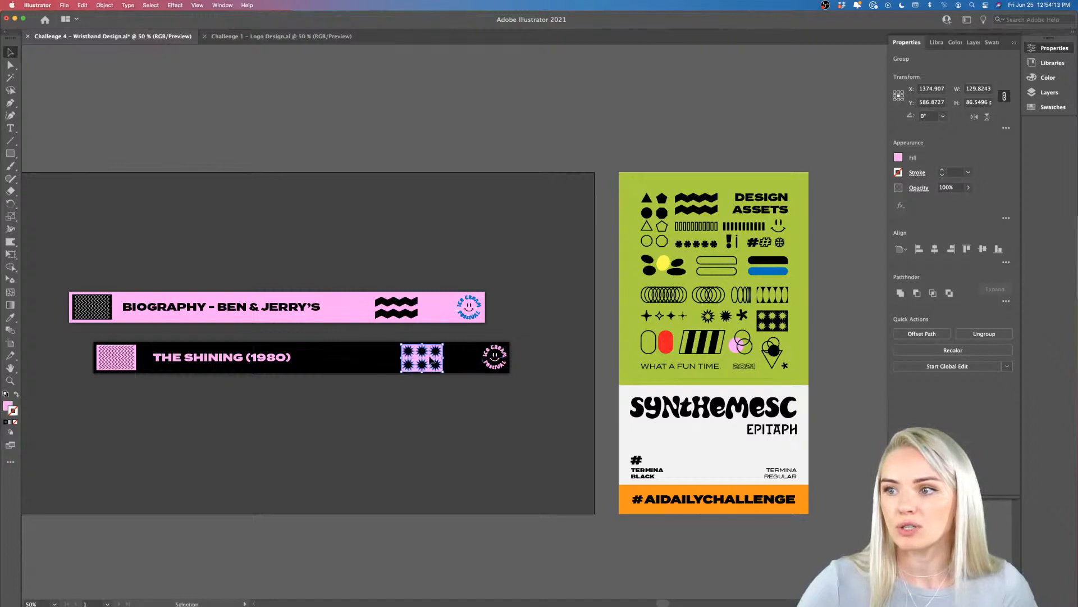
{"action": "left_click", "coordinate": [383, 117]}
Look over the two wristband designs on the artboard and the design assets beside them.
{"action": "scroll", "coordinate": [347, 472], "scroll_direction": "left", "scroll_amount": 1}
{"action": "scroll", "coordinate": [323, 397], "scroll_direction": "up", "scroll_amount": 1}
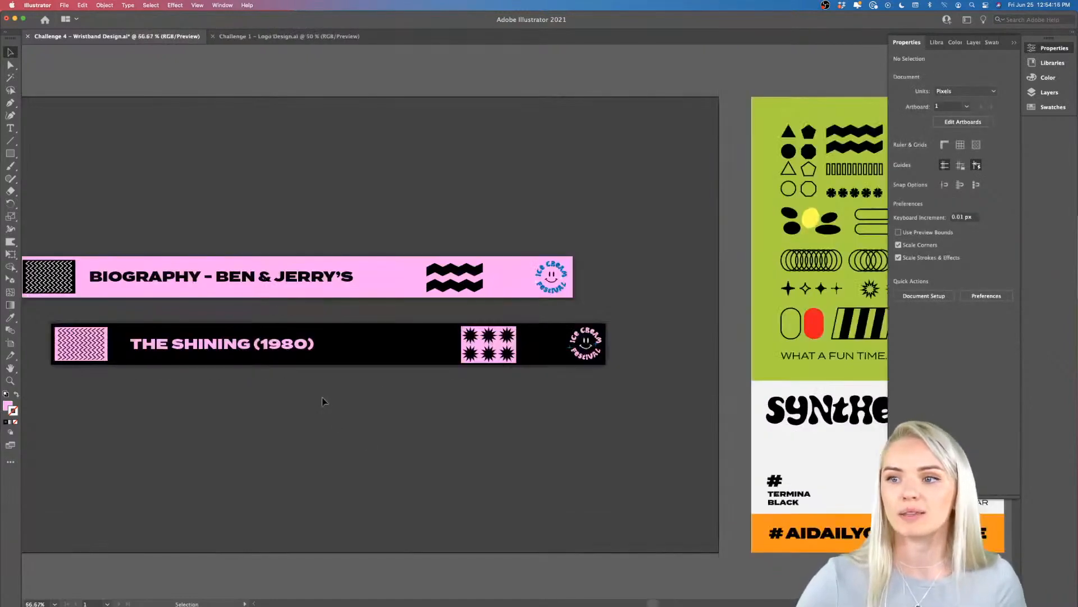
{"action": "scroll", "coordinate": [322, 398], "scroll_direction": "left", "scroll_amount": 3}
{"action": "scroll", "coordinate": [322, 396], "scroll_direction": "down", "scroll_amount": 1}
{"action": "scroll", "coordinate": [322, 397], "scroll_direction": "down", "scroll_amount": 1}
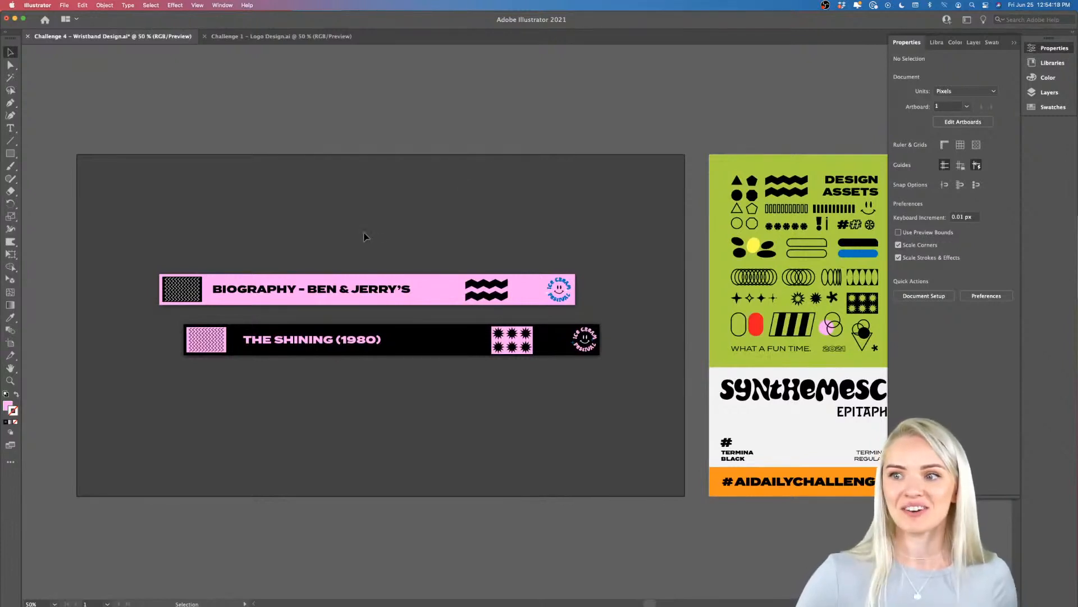
{"action": "scroll", "coordinate": [364, 235], "scroll_direction": "right", "scroll_amount": 2}
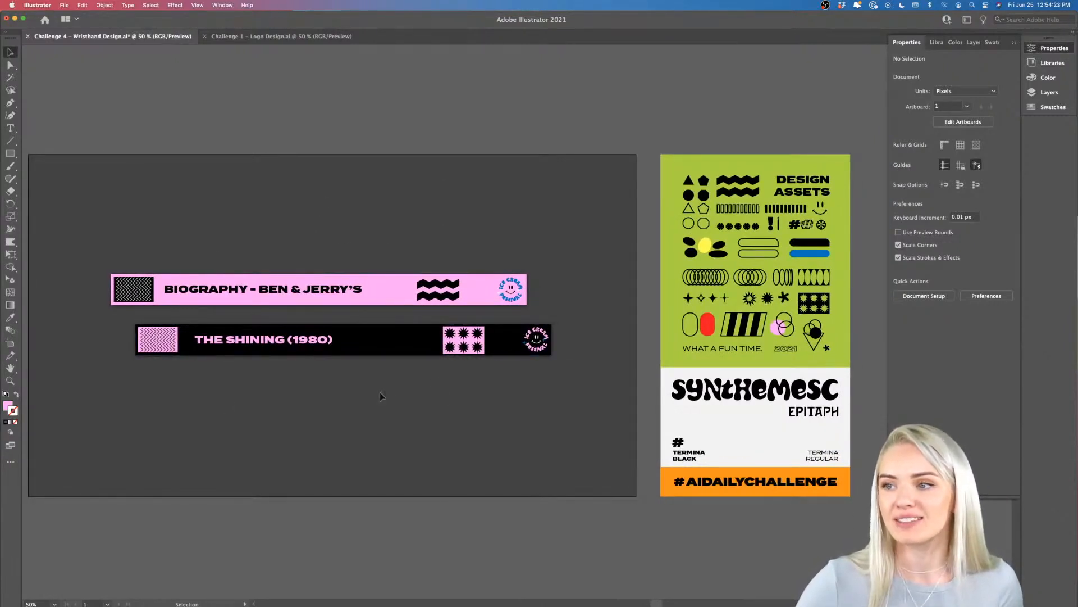
{"action": "scroll", "coordinate": [335, 309], "scroll_direction": "up", "scroll_amount": 1}
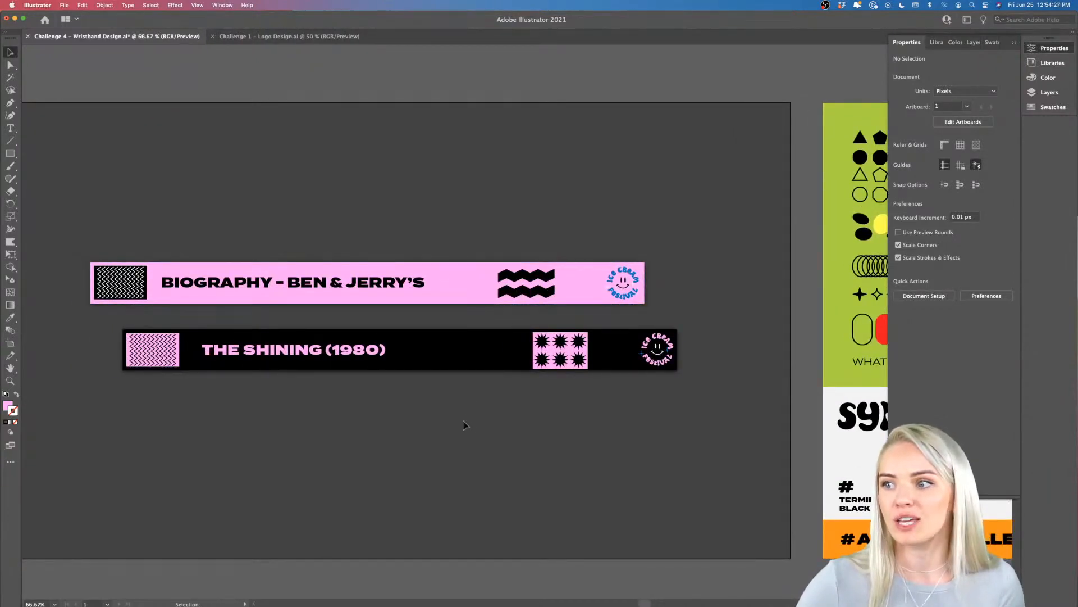
{"action": "scroll", "coordinate": [464, 426], "scroll_direction": "right", "scroll_amount": 2}
{"action": "scroll", "coordinate": [464, 425], "scroll_direction": "left", "scroll_amount": 5}
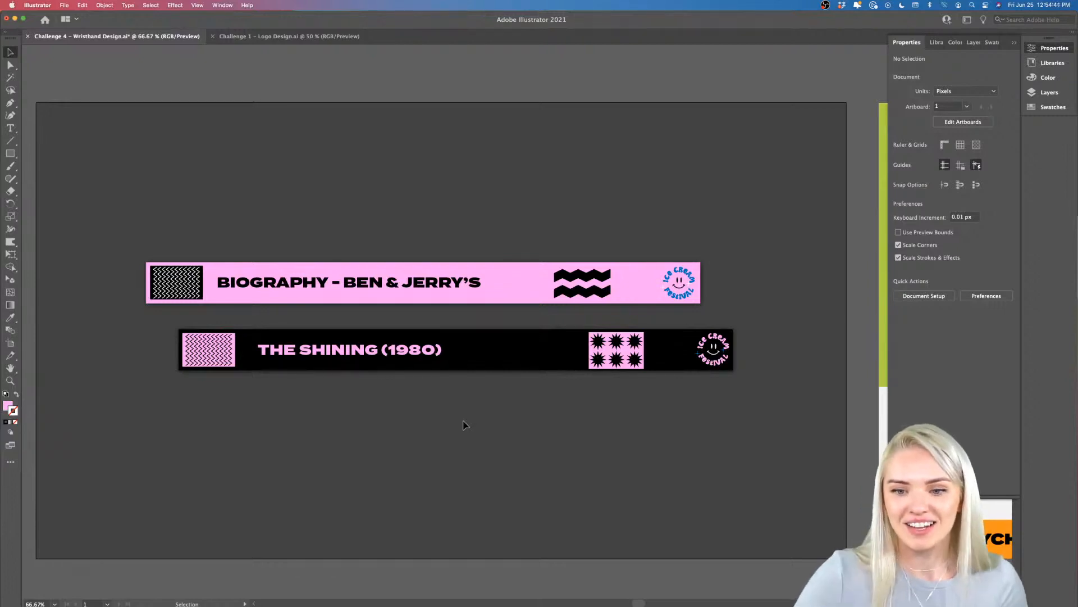
{"action": "scroll", "coordinate": [537, 408], "scroll_direction": "left", "scroll_amount": 1}
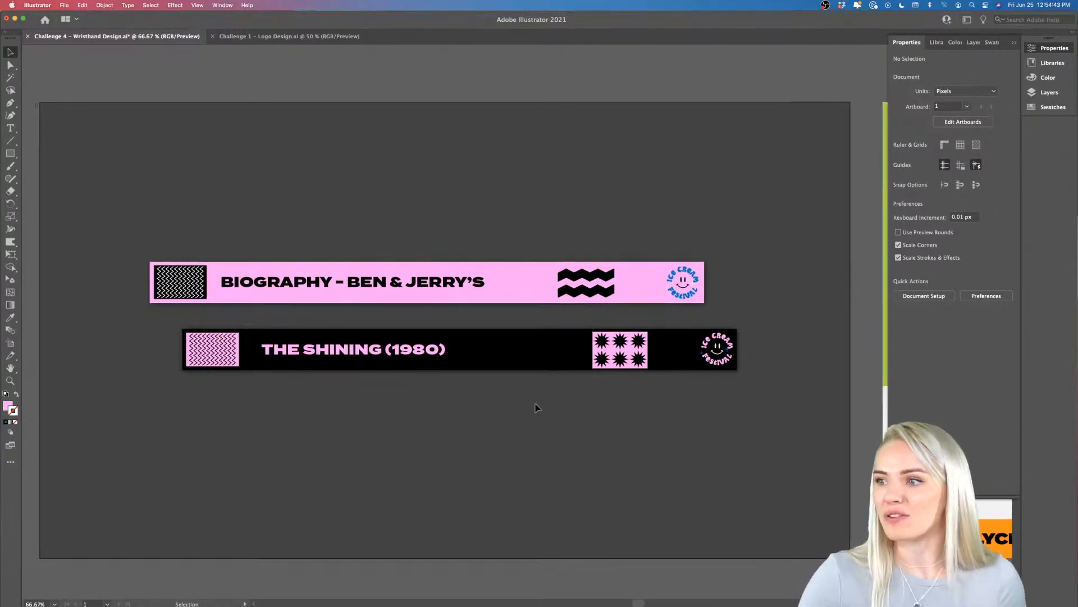
{"action": "scroll", "coordinate": [538, 408], "scroll_direction": "down", "scroll_amount": 1}
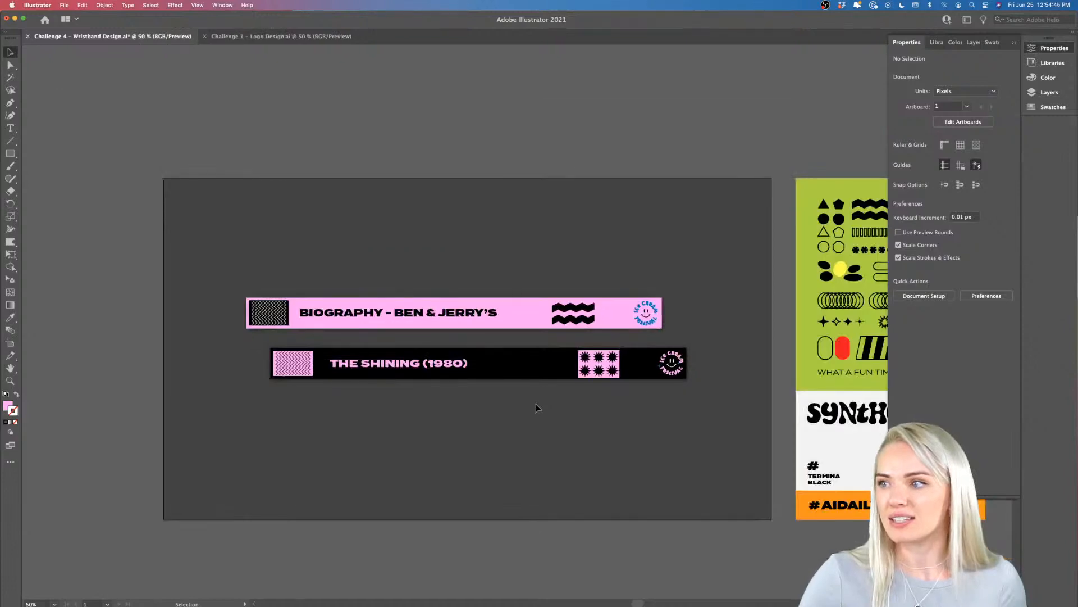
{"action": "scroll", "coordinate": [537, 408], "scroll_direction": "right", "scroll_amount": 2}
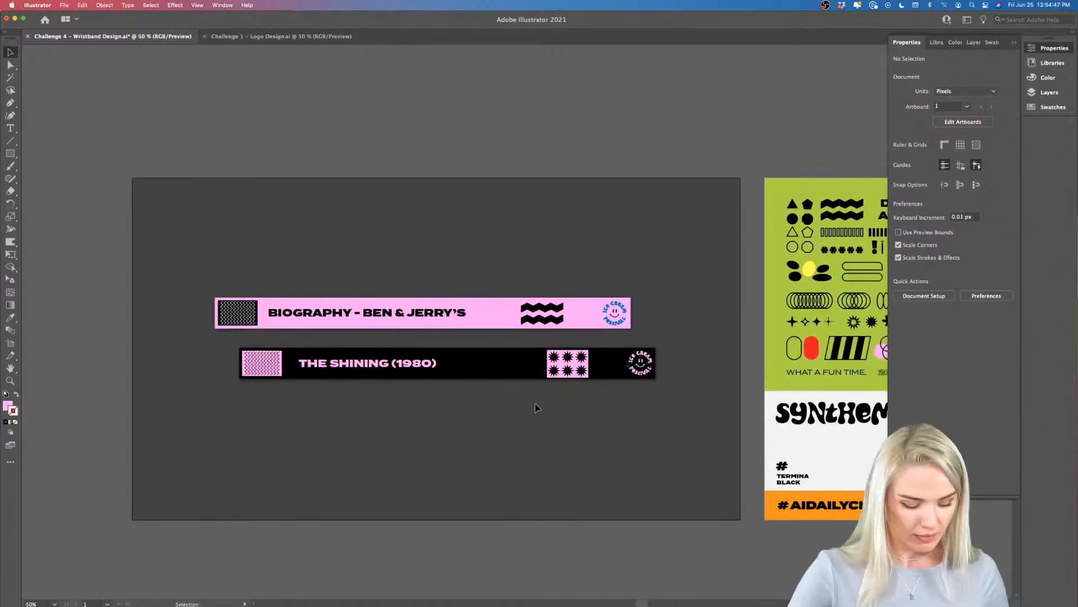
Recolor the background rectangle by sampling the design assets, trying white, orange, yellow and red and settling on blue.
{"action": "left_click", "coordinate": [537, 408]}
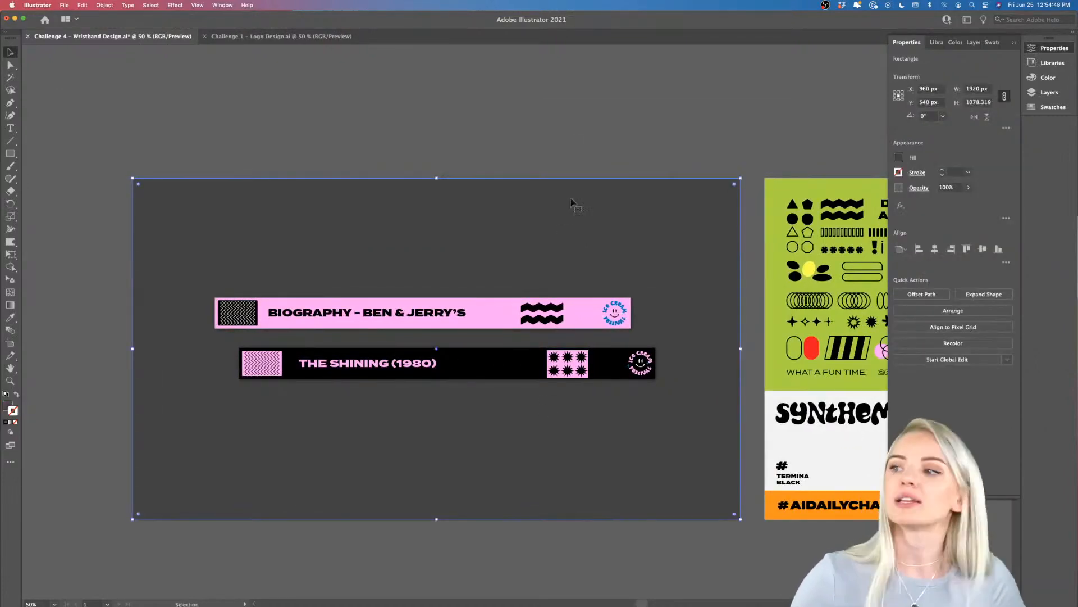
{"action": "scroll", "coordinate": [578, 207], "scroll_direction": "right", "scroll_amount": 9}
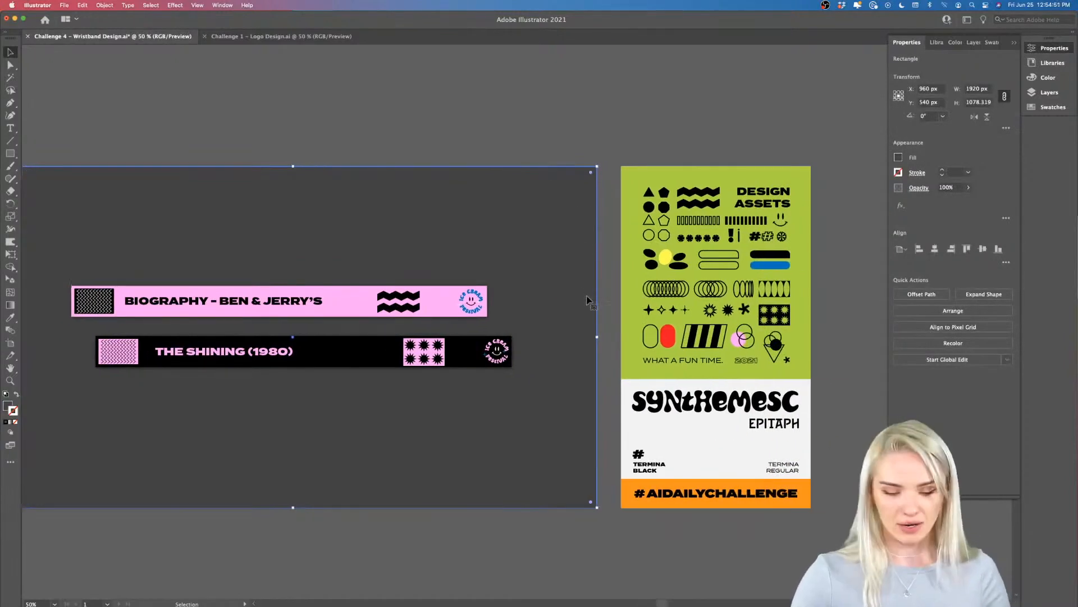
{"action": "key", "text": "i"}
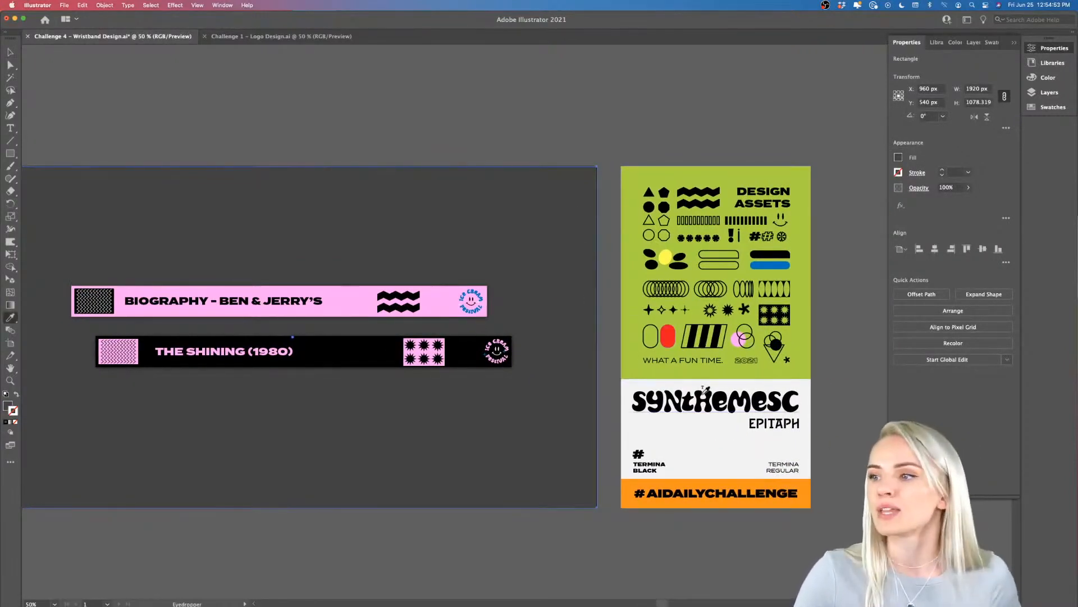
{"action": "left_click", "coordinate": [693, 449]}
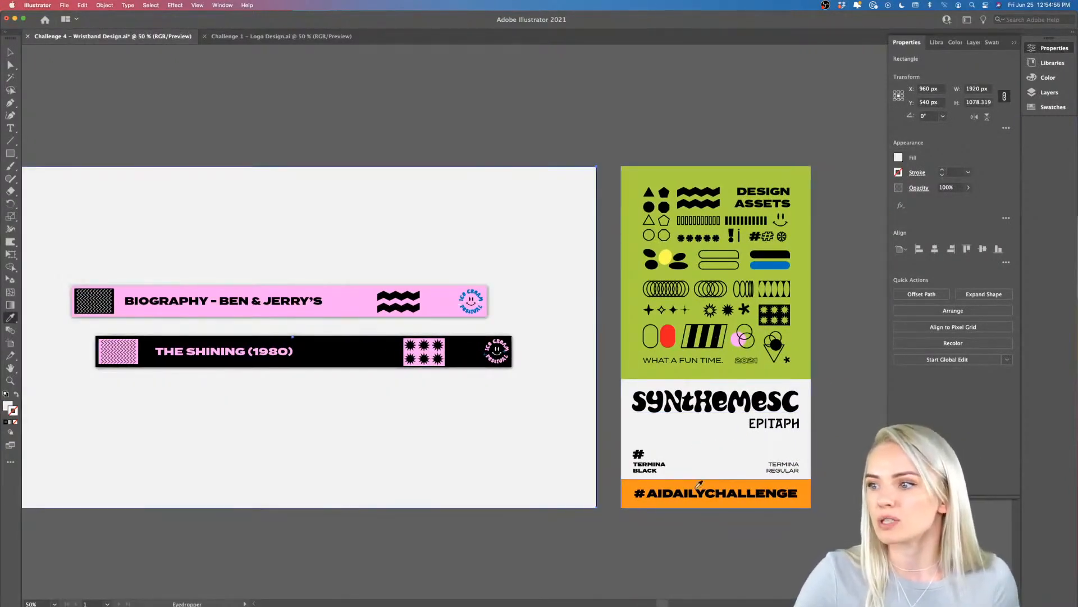
{"action": "left_click", "coordinate": [699, 484]}
{"action": "left_click", "coordinate": [781, 259]}
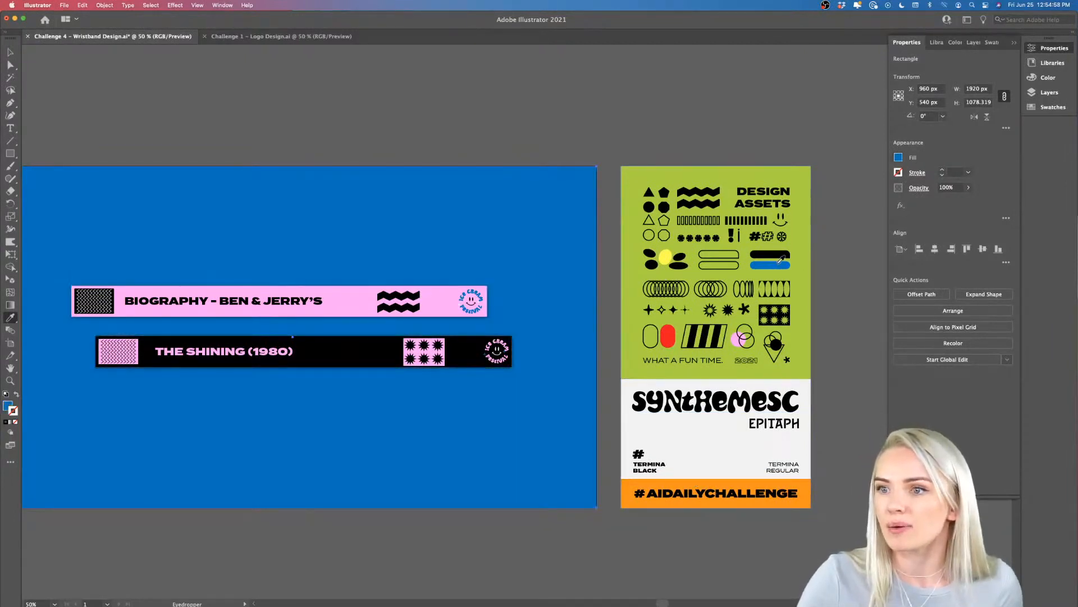
{"action": "left_click", "coordinate": [666, 256]}
{"action": "left_click", "coordinate": [671, 326]}
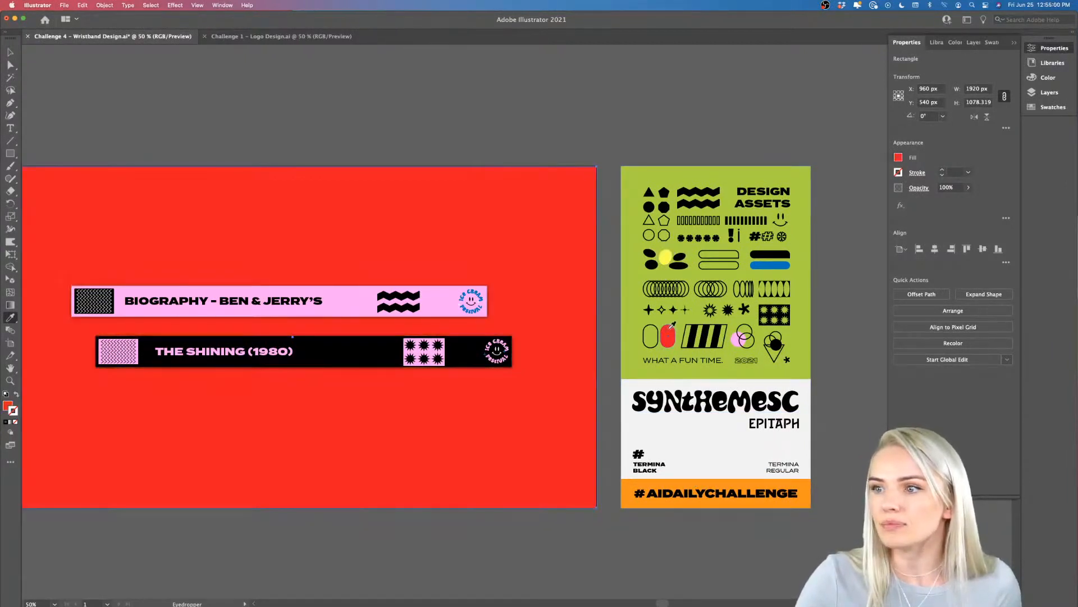
{"action": "left_click", "coordinate": [780, 260]}
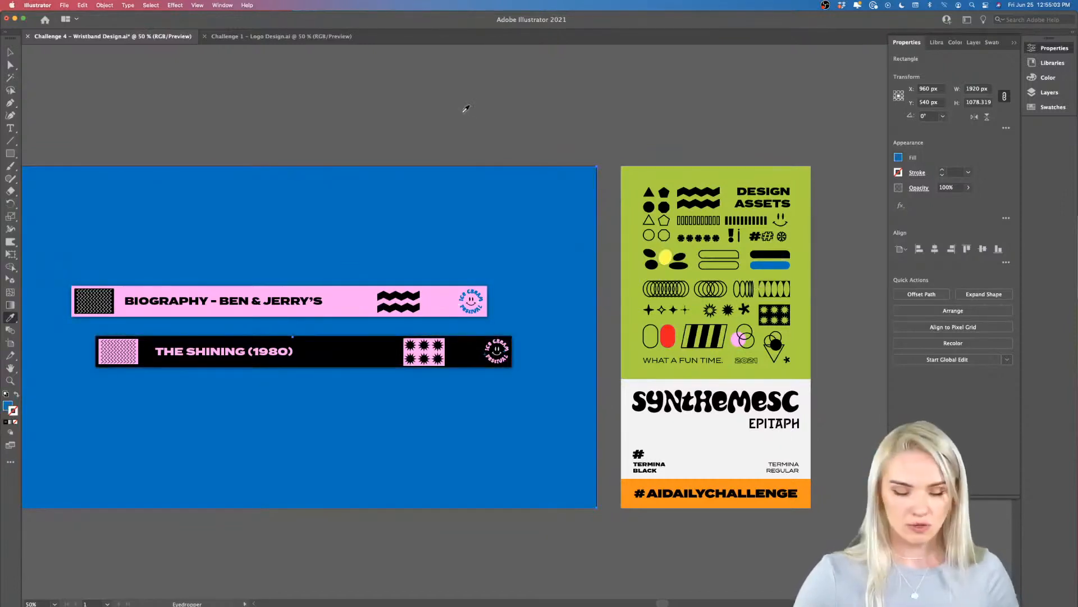
{"action": "key", "text": "v"}
{"action": "left_click", "coordinate": [462, 113]}
{"action": "scroll", "coordinate": [462, 114], "scroll_direction": "left", "scroll_amount": 5}
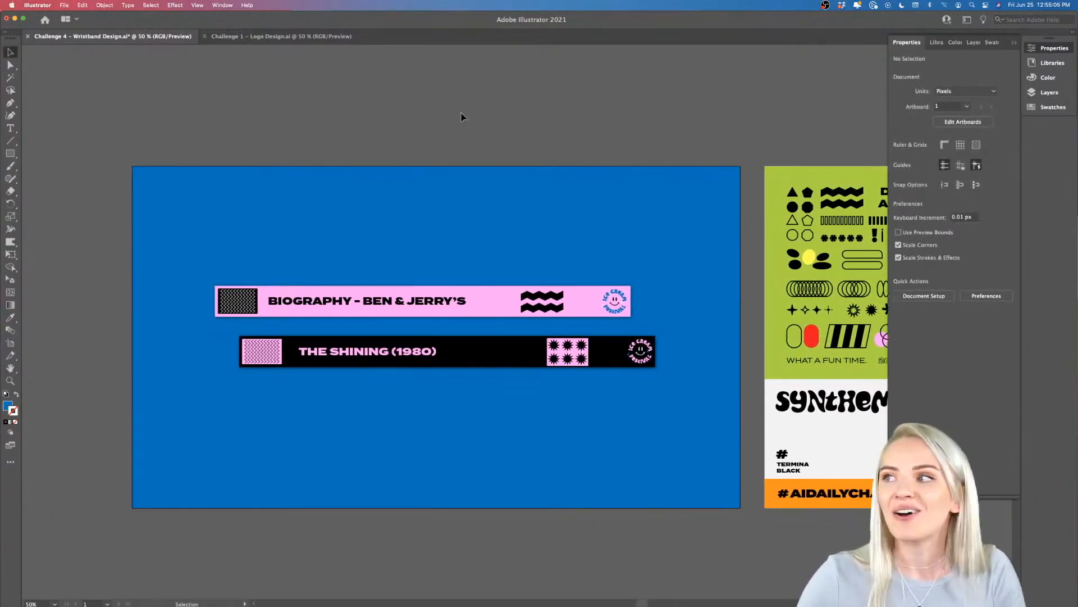
Open the Export for Screens dialog to view the artboard export settings and close it without exporting.
{"action": "left_click", "coordinate": [64, 6]}
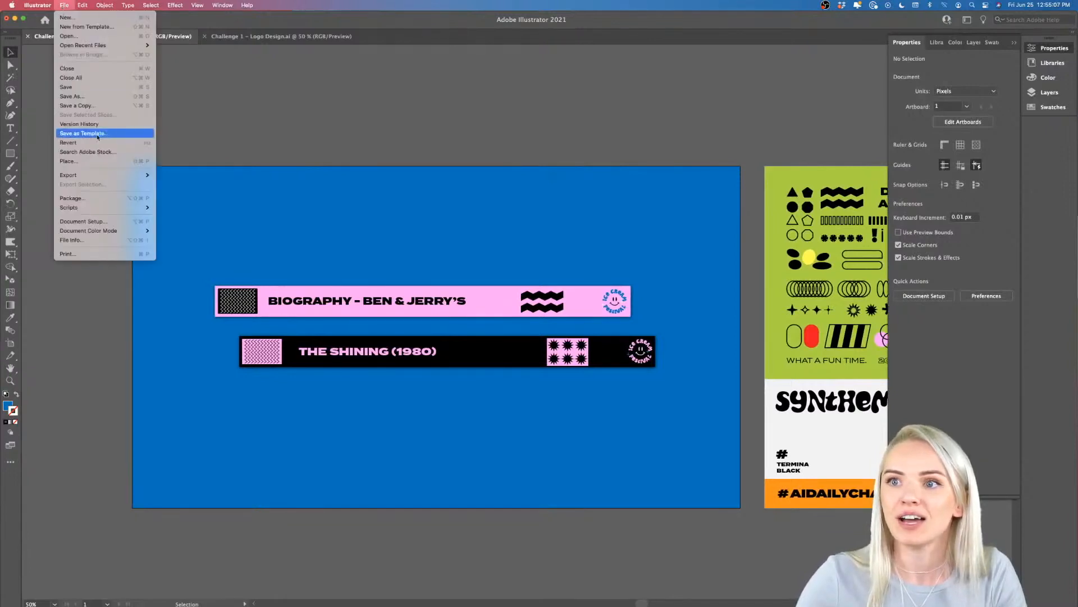
{"action": "mouse_move", "coordinate": [103, 179]}
{"action": "left_click", "coordinate": [184, 175]}
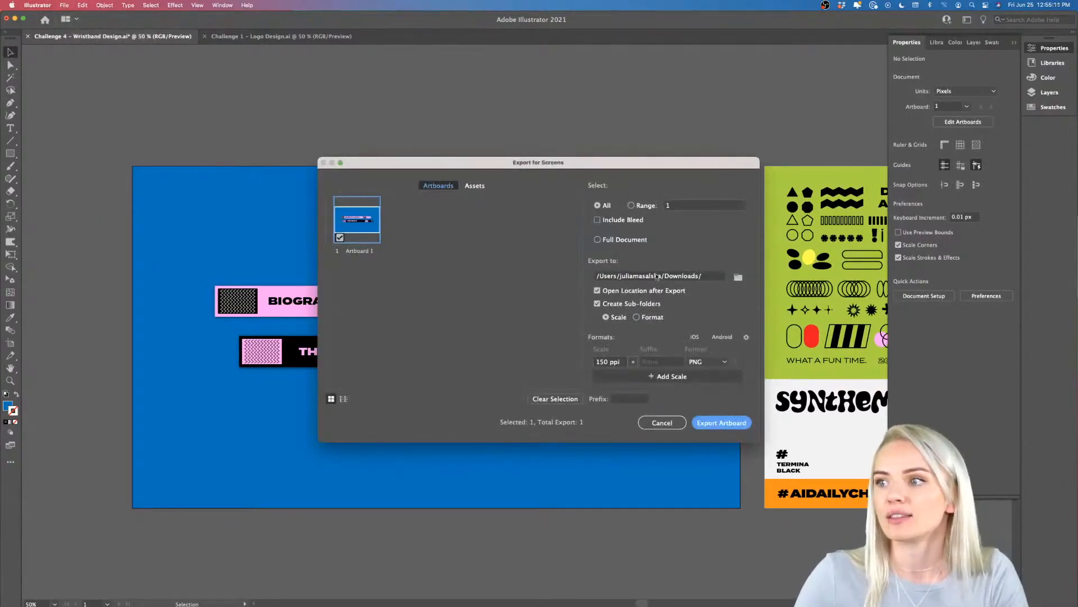
{"action": "left_click", "coordinate": [663, 423]}
Switch to Safari and open the Adobe Illustrator Discord server's challenge channel.
{"action": "mouse_move", "coordinate": [592, 605]}
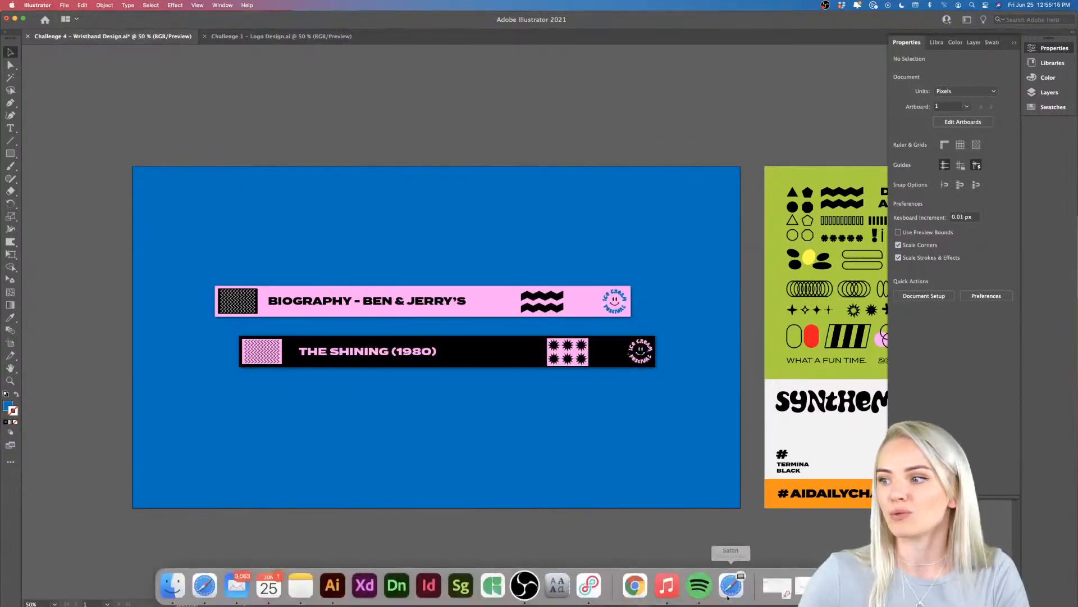
{"action": "left_click", "coordinate": [874, 586]}
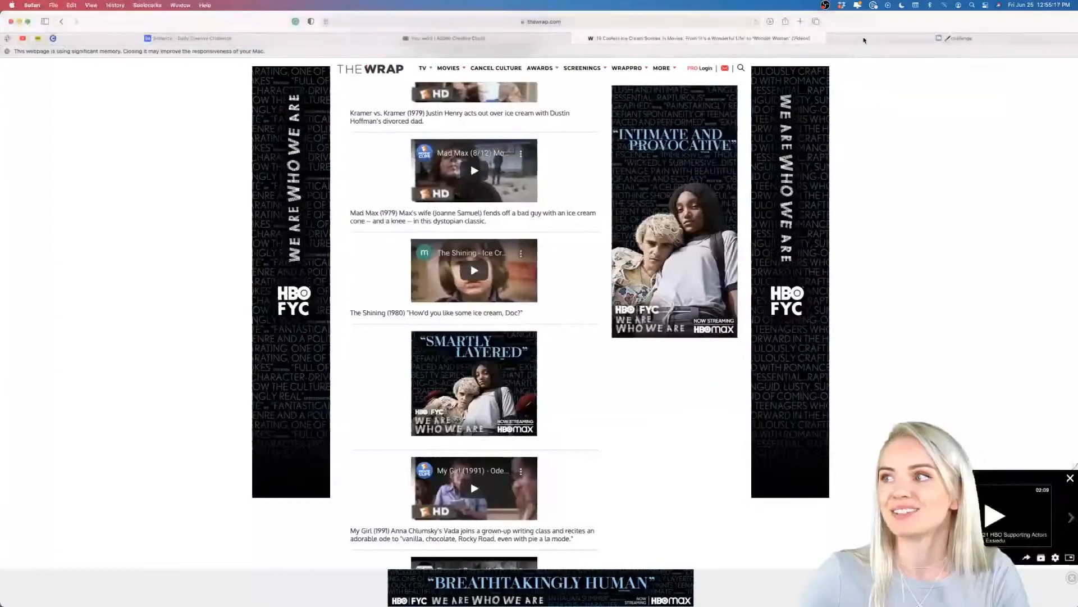
{"action": "left_click", "coordinate": [864, 38]}
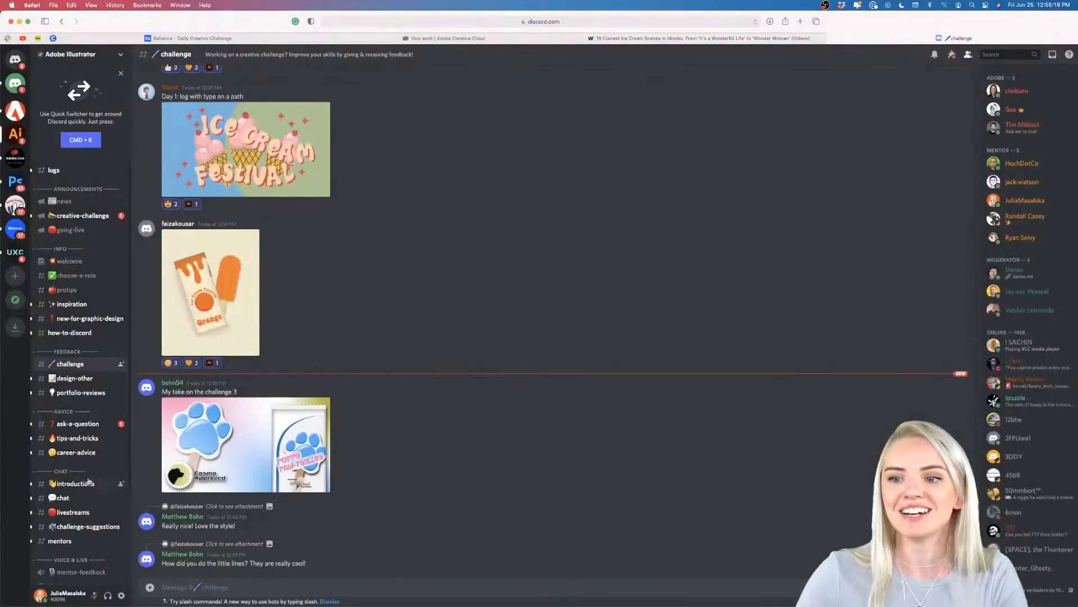